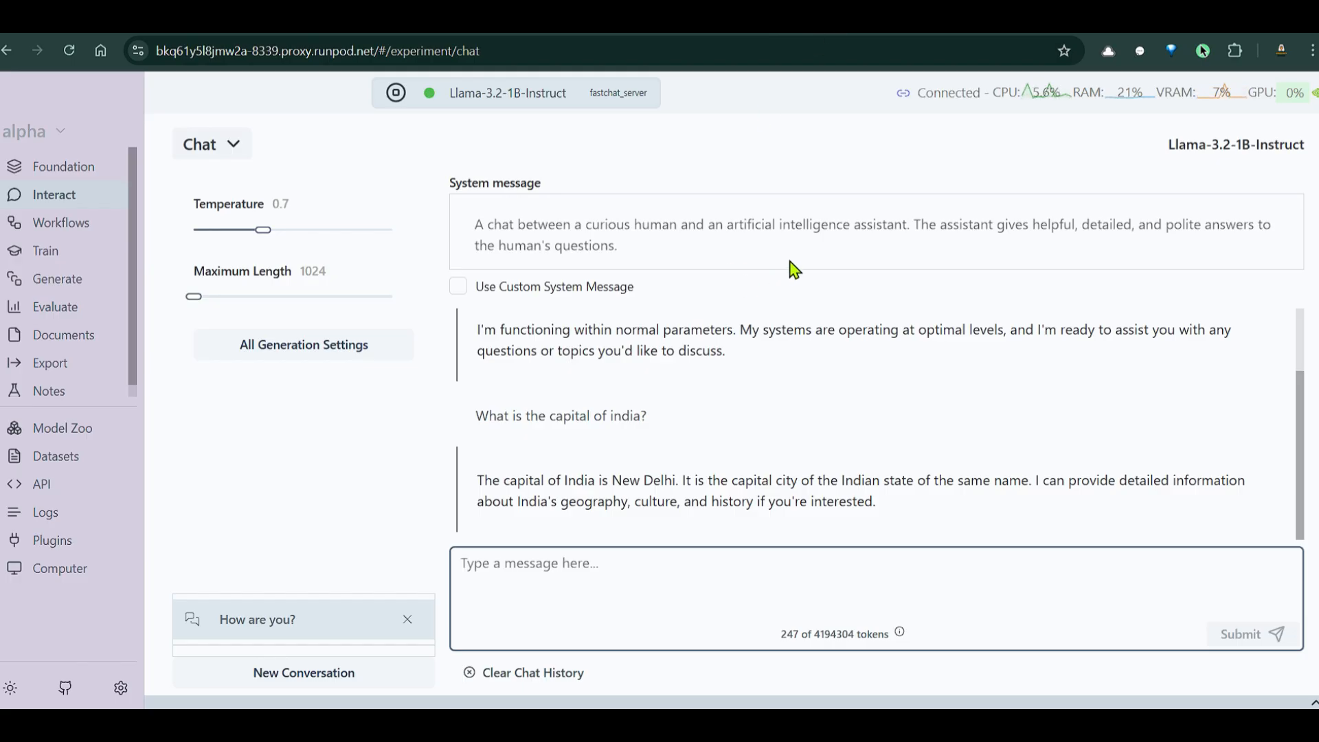
Open a new incognito Chrome window from the browser's three-dot menu
click(1312, 50)
click(1148, 143)
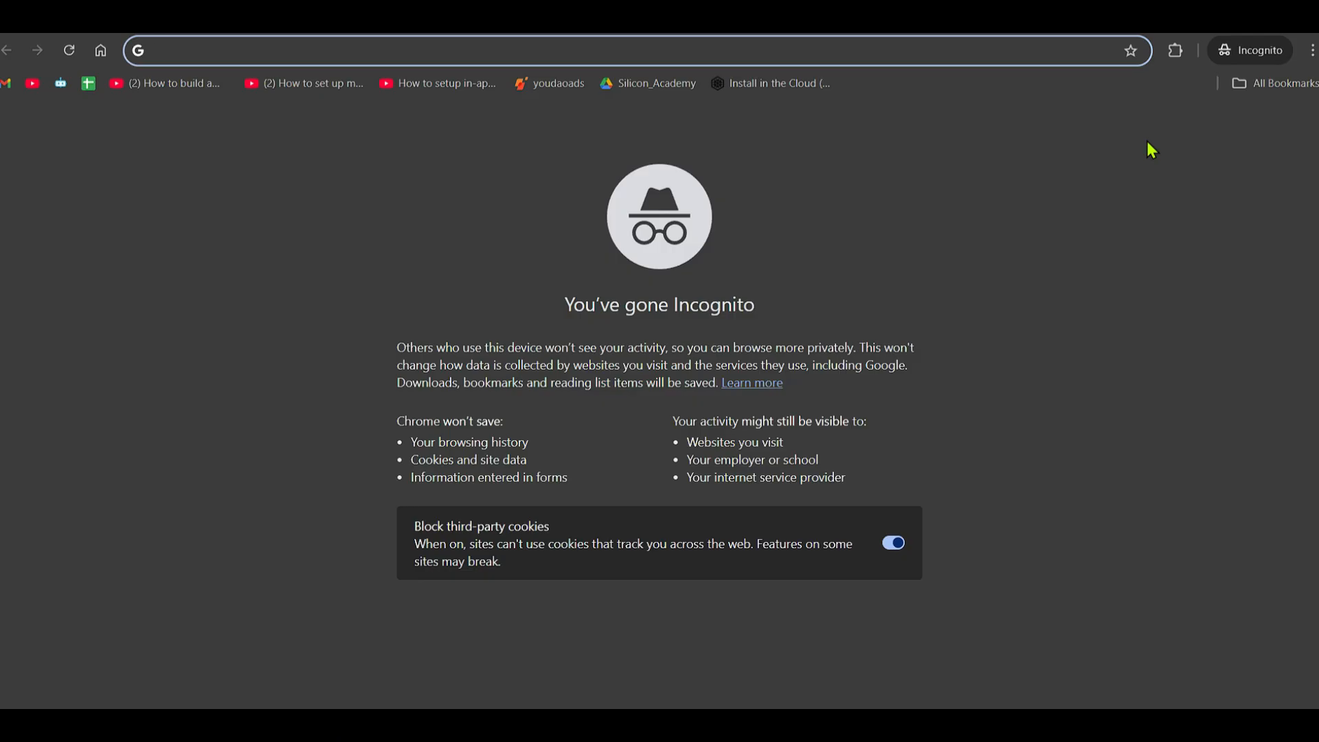
Load the suggested Runpod referral URL from the address bar to show the bonus offer
text(g)
text(et)
key(Down)
key(Down)
key(Down)
key(Down)
key(Down)
key(Down)
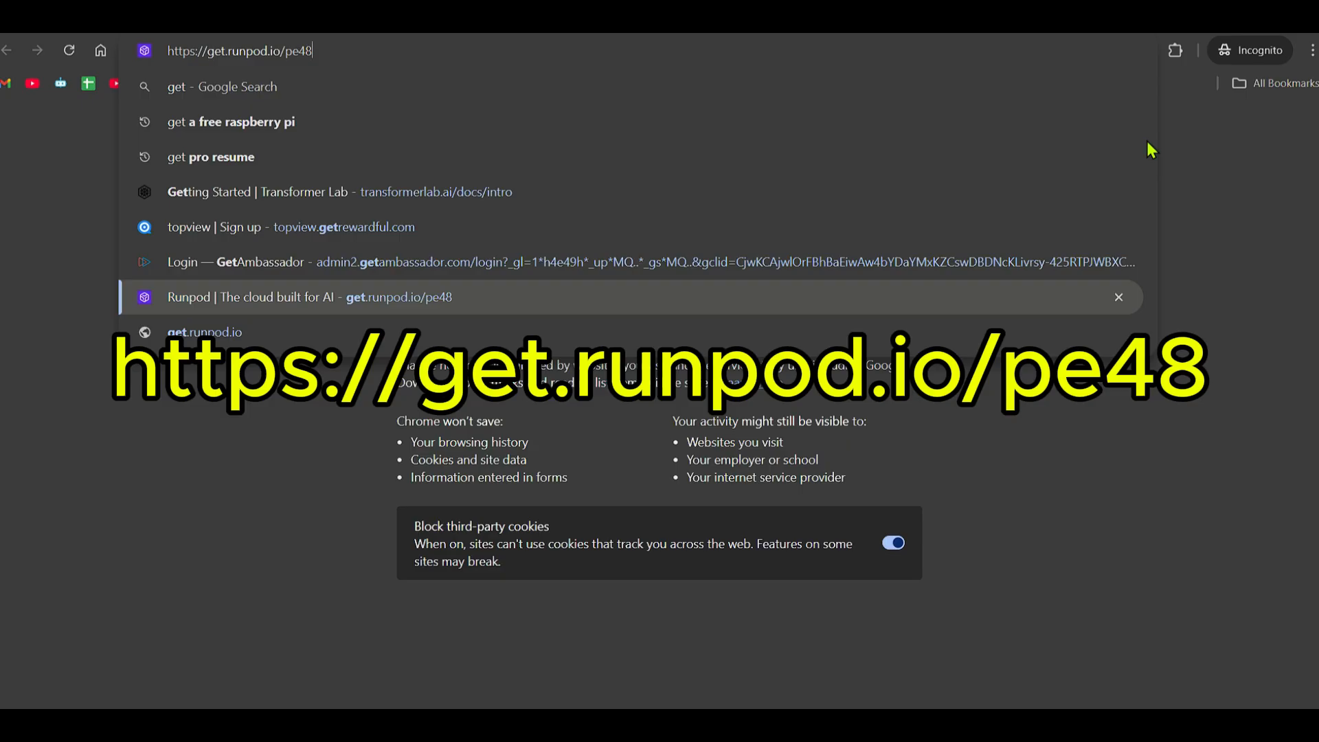
key(Return)
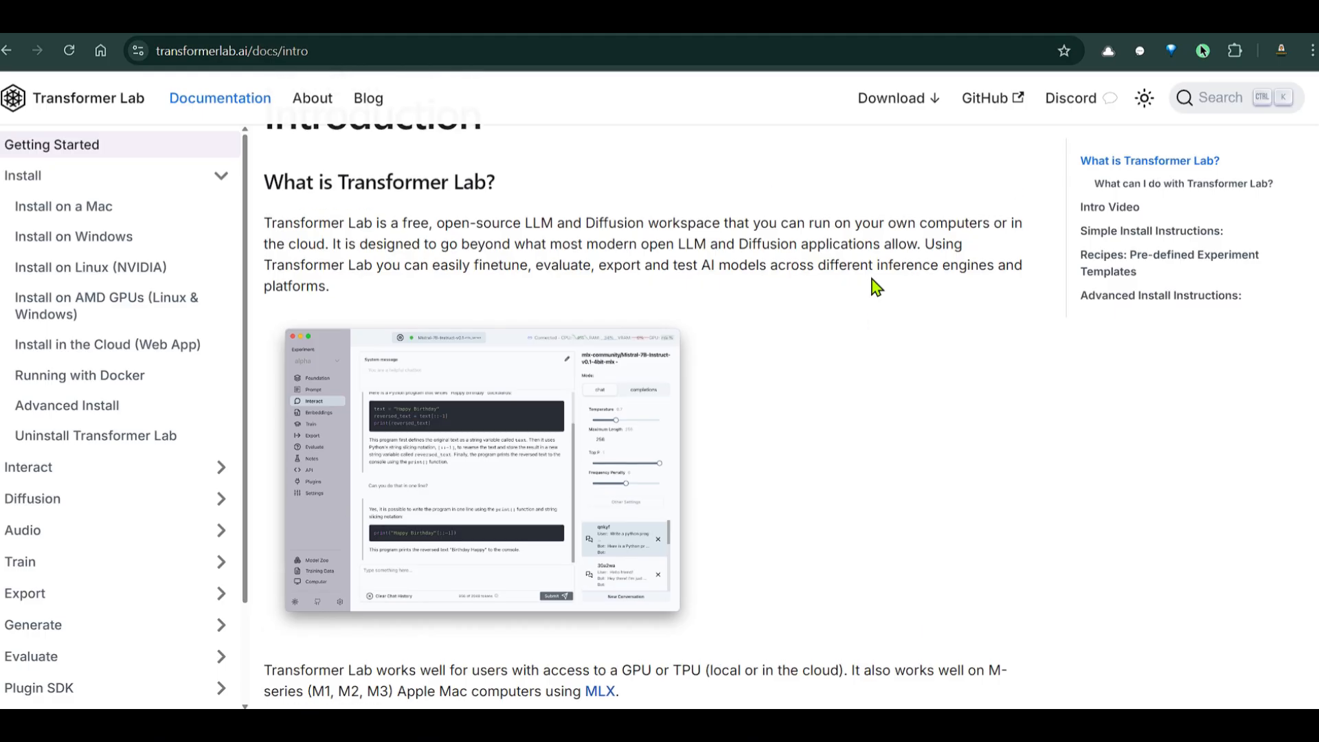
scroll(698, 318, up, 2)
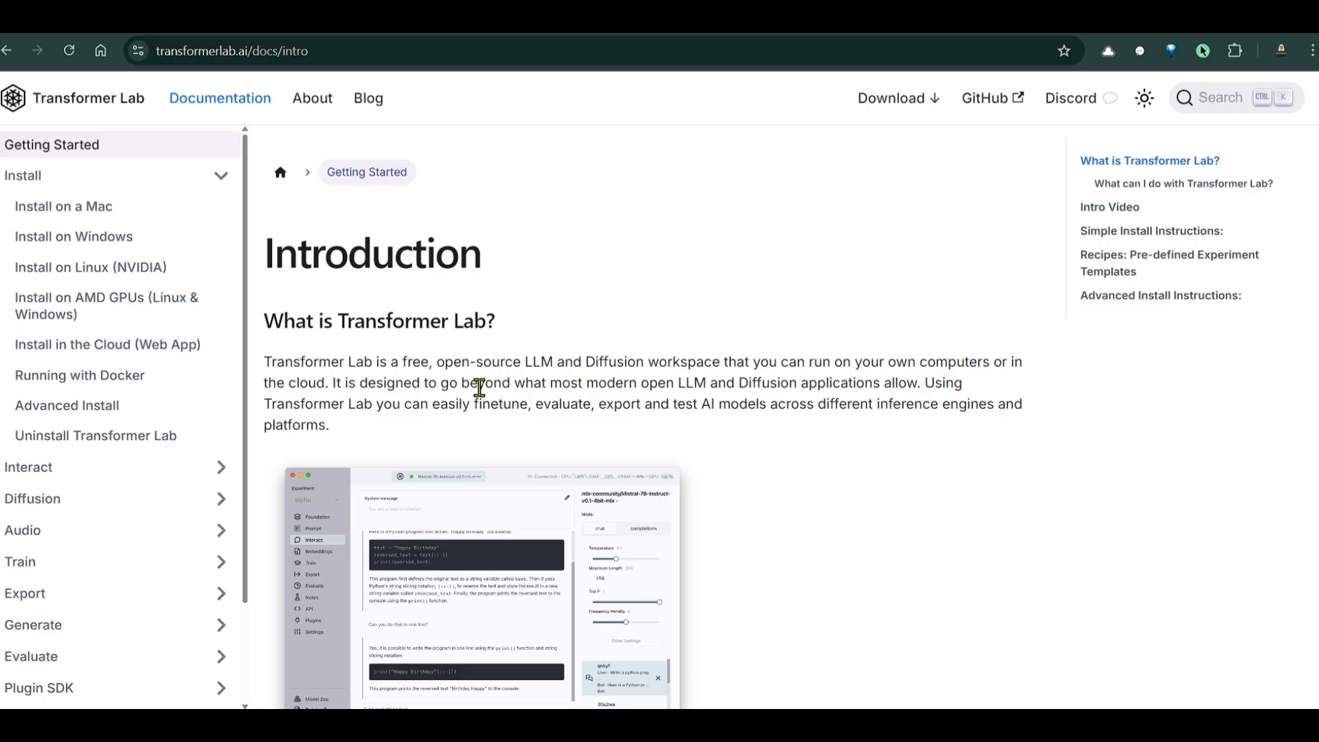
drag(481, 385, 927, 385)
scroll(989, 259, down, 10)
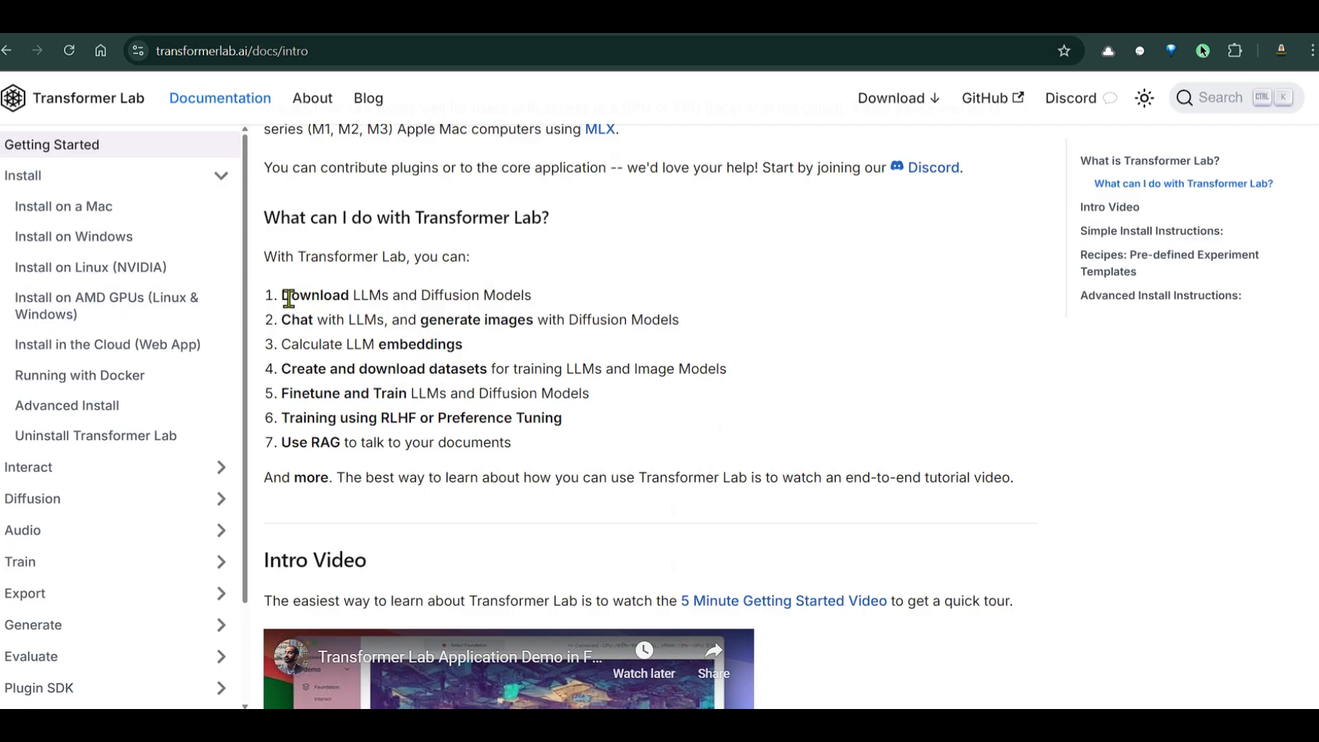
drag(289, 298, 543, 307)
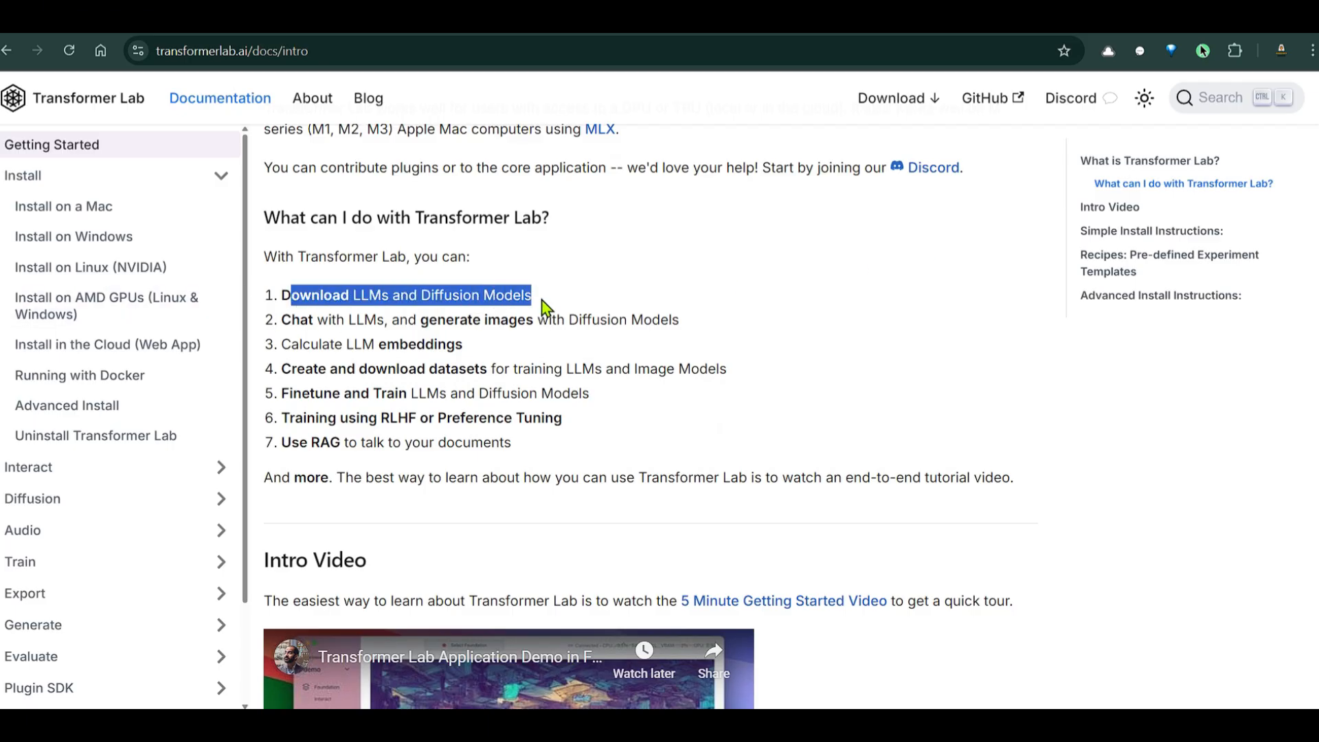
click(625, 291)
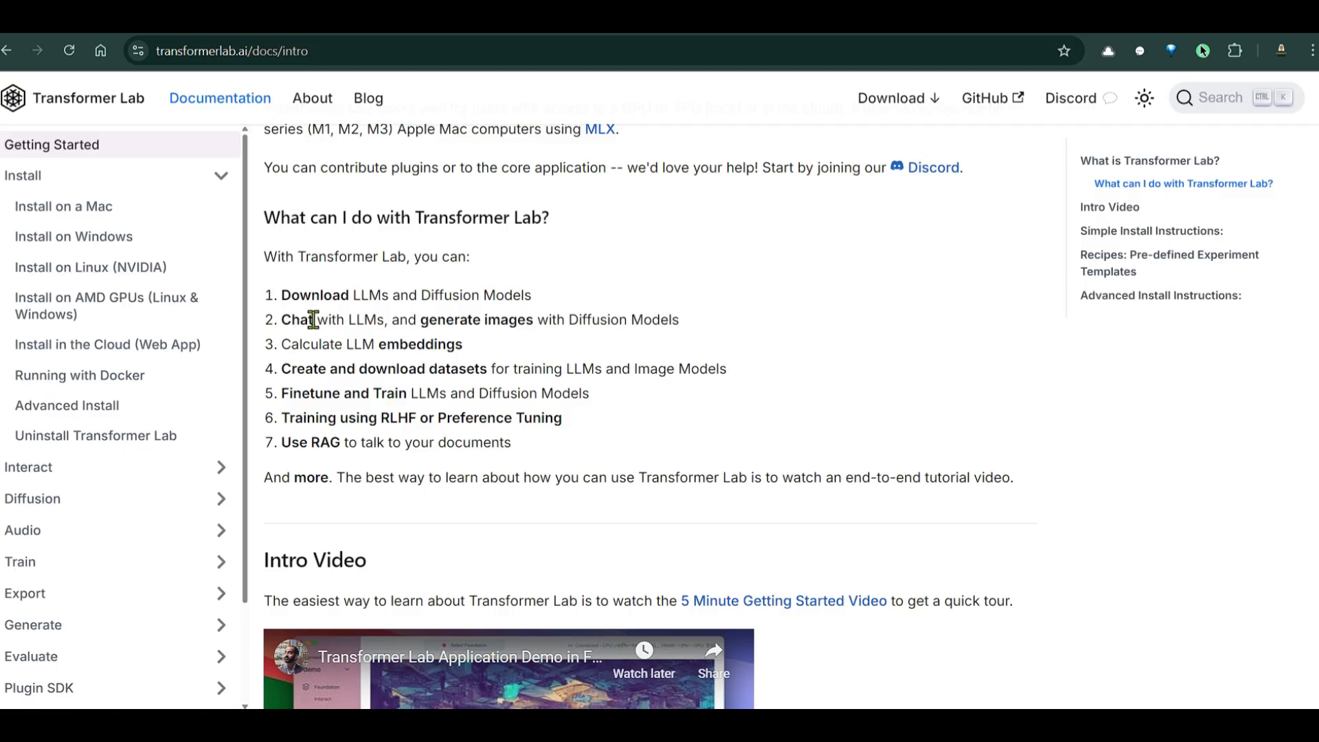
drag(293, 319, 683, 347)
click(670, 345)
drag(286, 345, 476, 353)
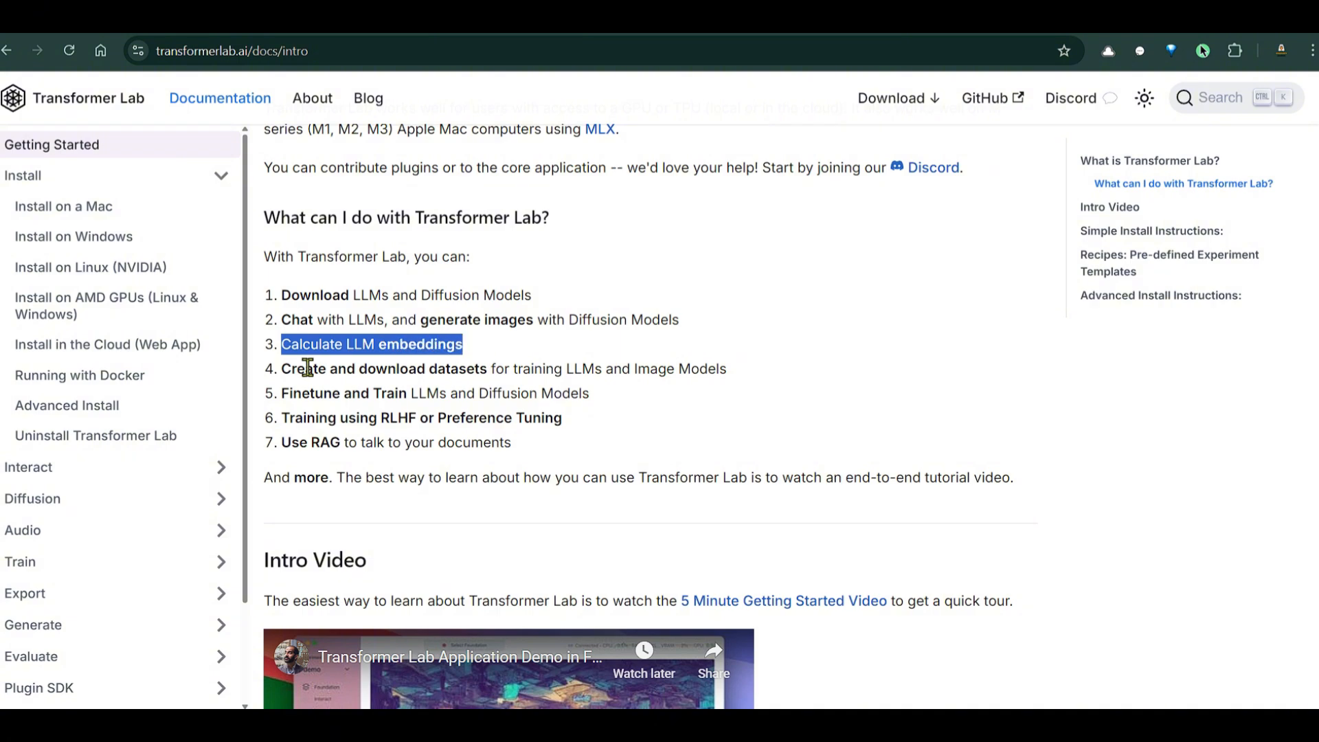
drag(282, 371, 720, 364)
drag(289, 393, 583, 393)
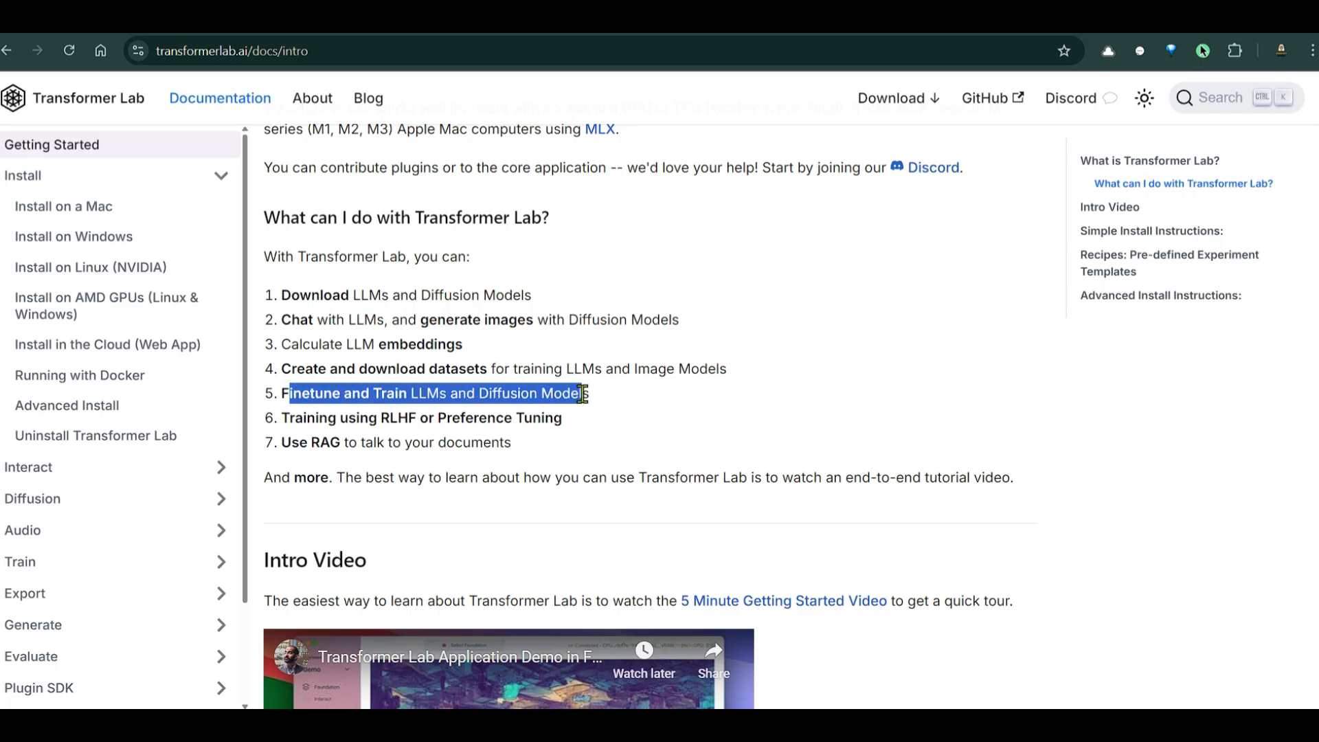
click(334, 420)
drag(289, 419, 572, 414)
drag(291, 443, 494, 440)
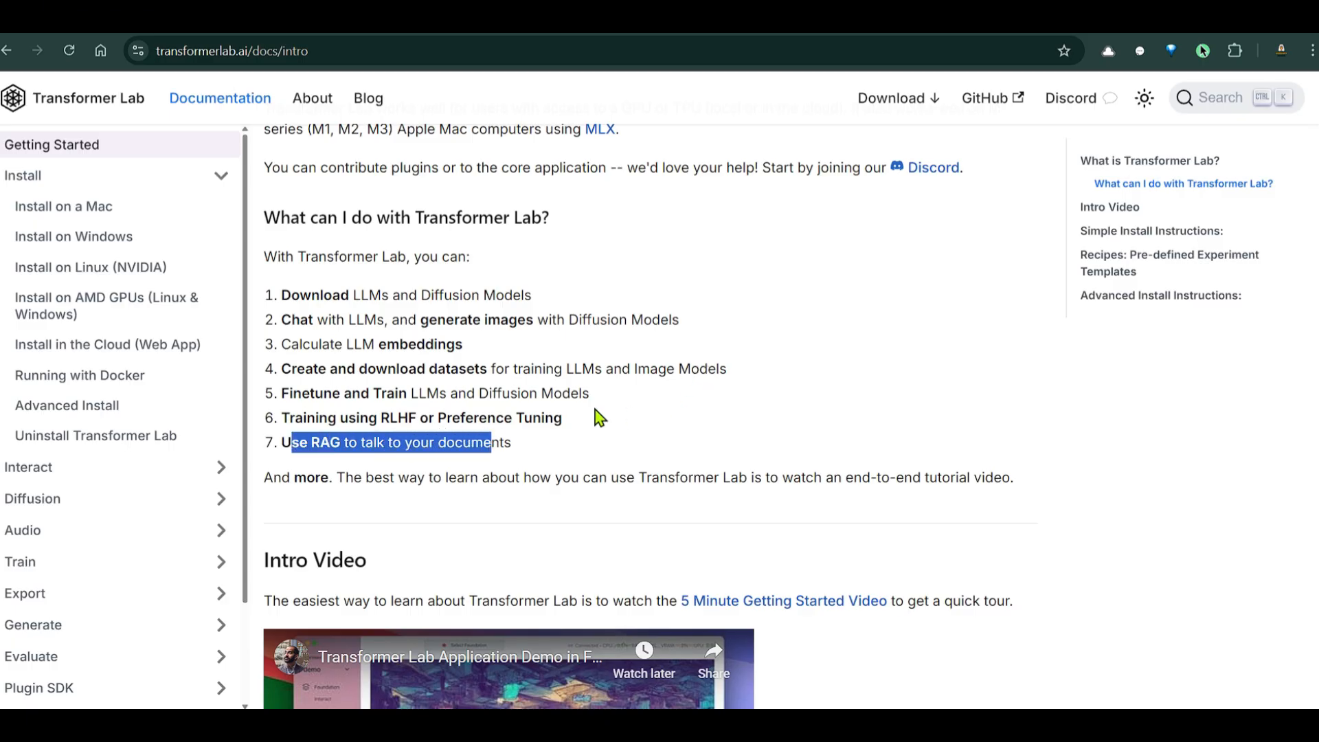
click(572, 387)
scroll(809, 314, down, 2)
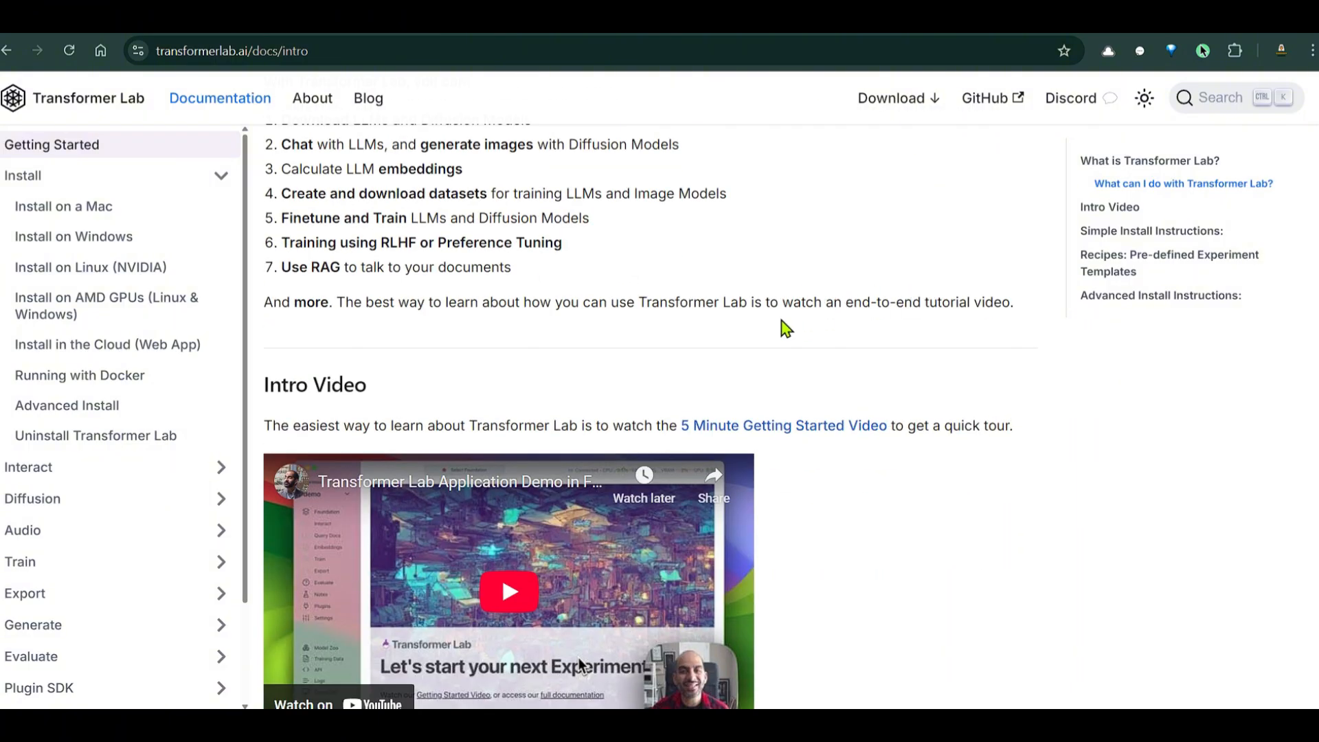
scroll(783, 328, up, 4)
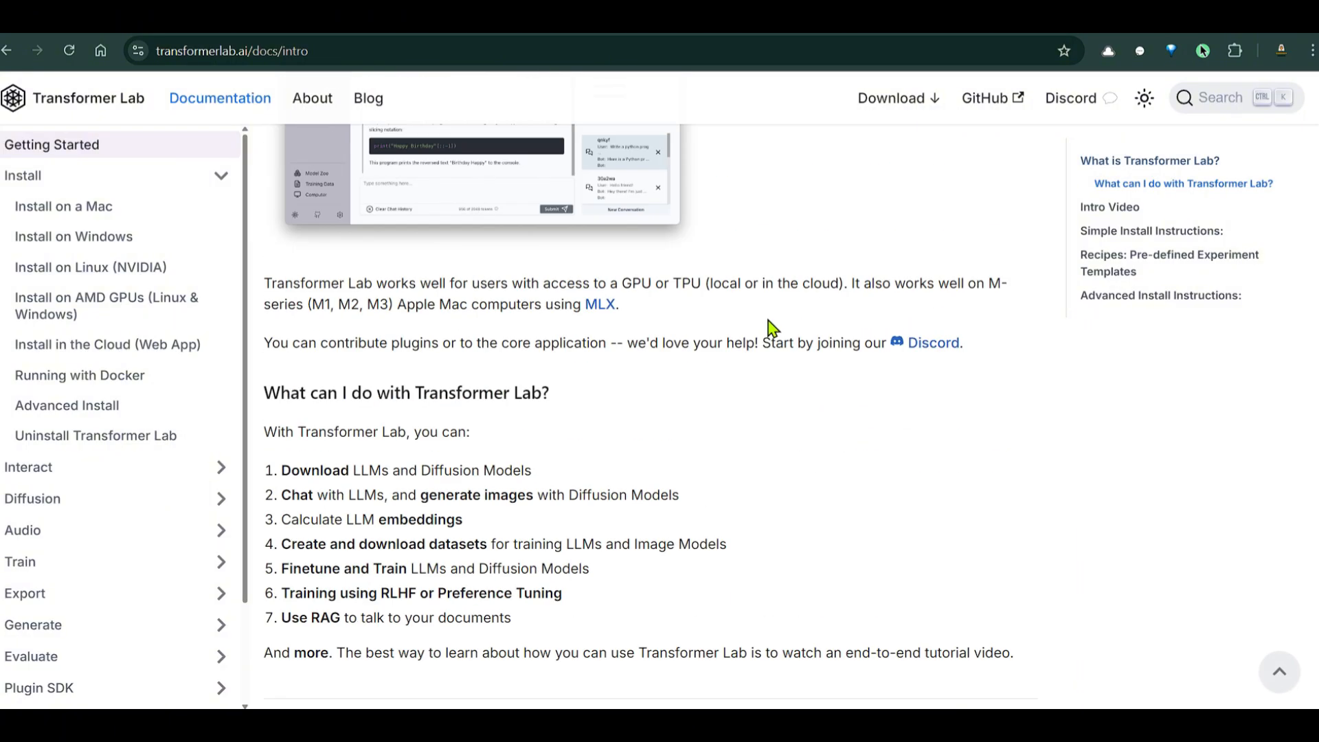
Look over the Install on a Mac and Install on Windows documentation pages
click(64, 206)
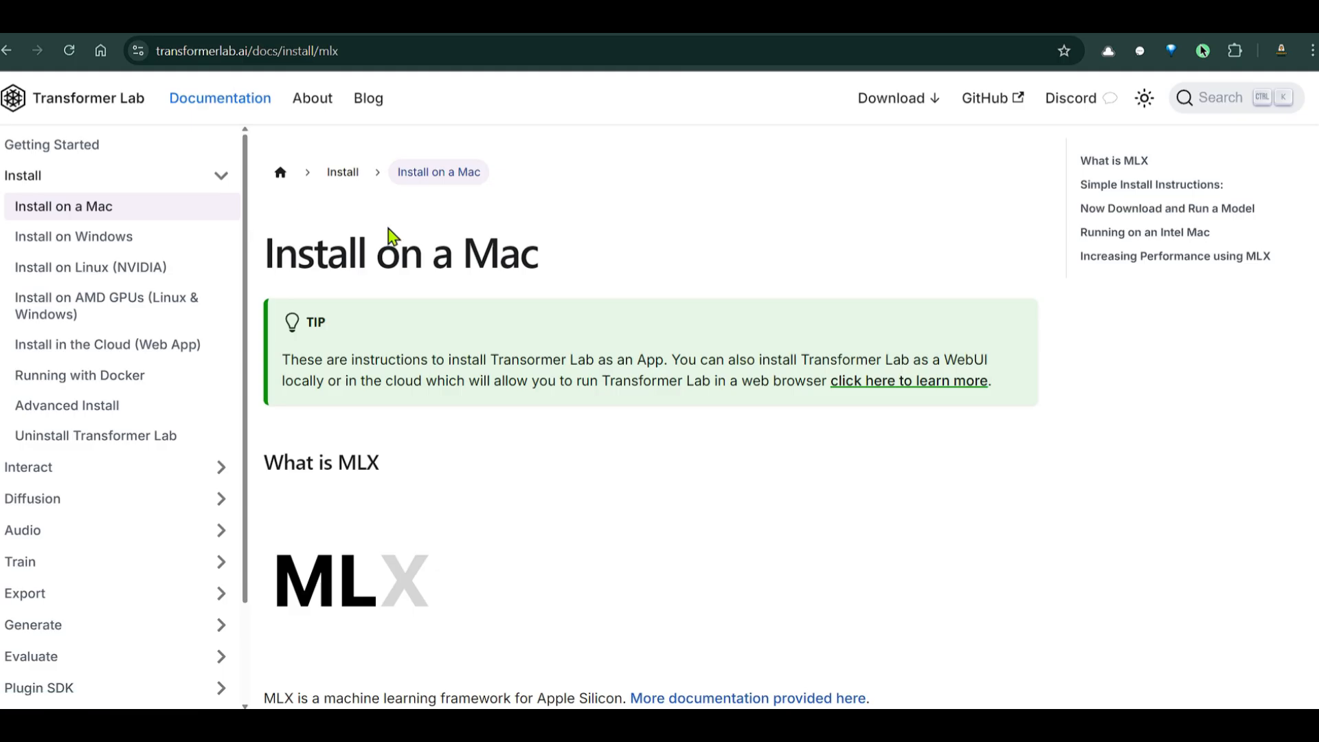
scroll(646, 357, down, 15)
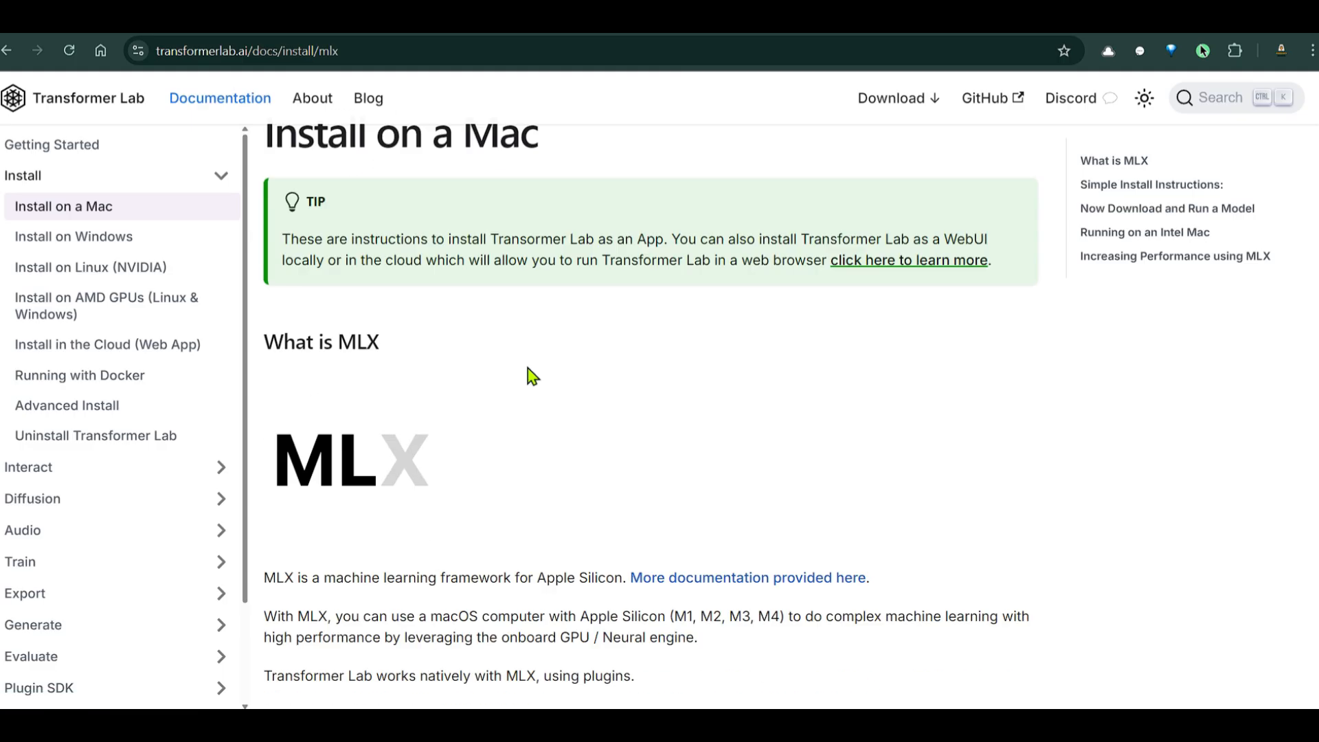
scroll(756, 354, down, 5)
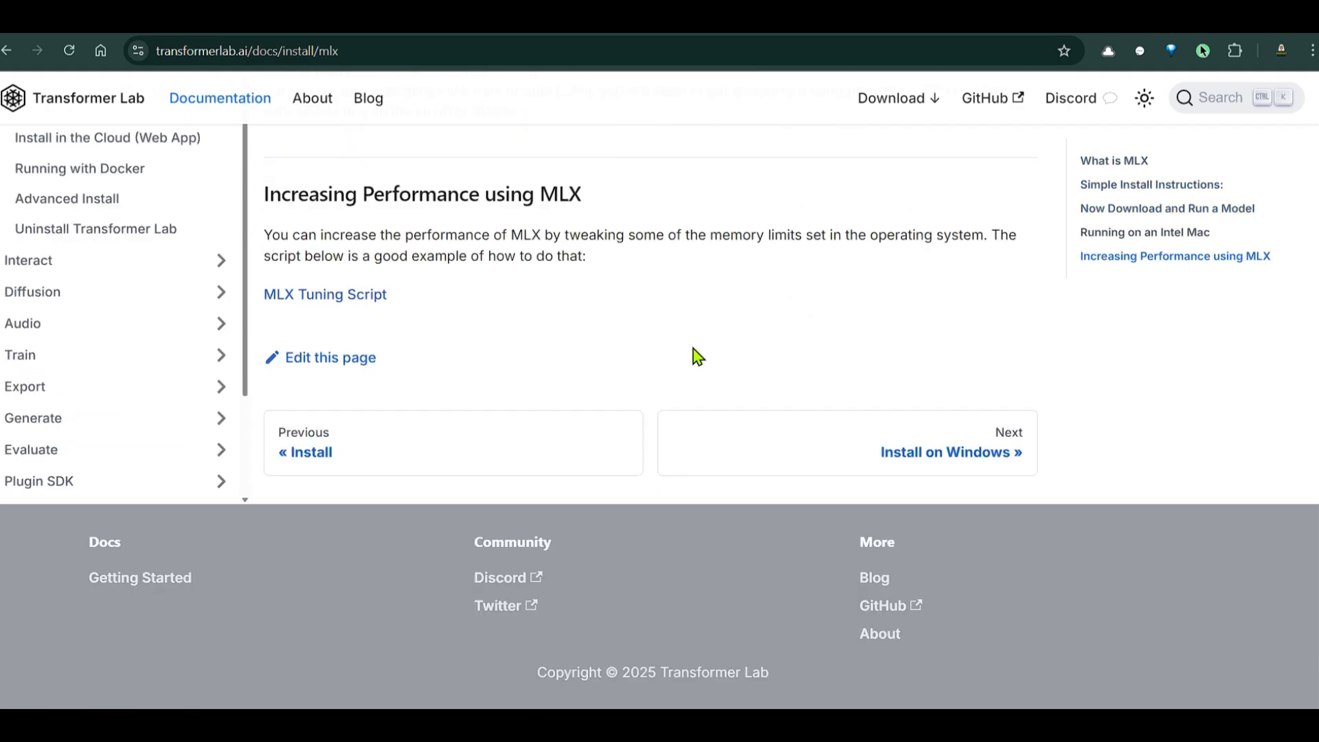
scroll(695, 357, up, 20)
click(74, 237)
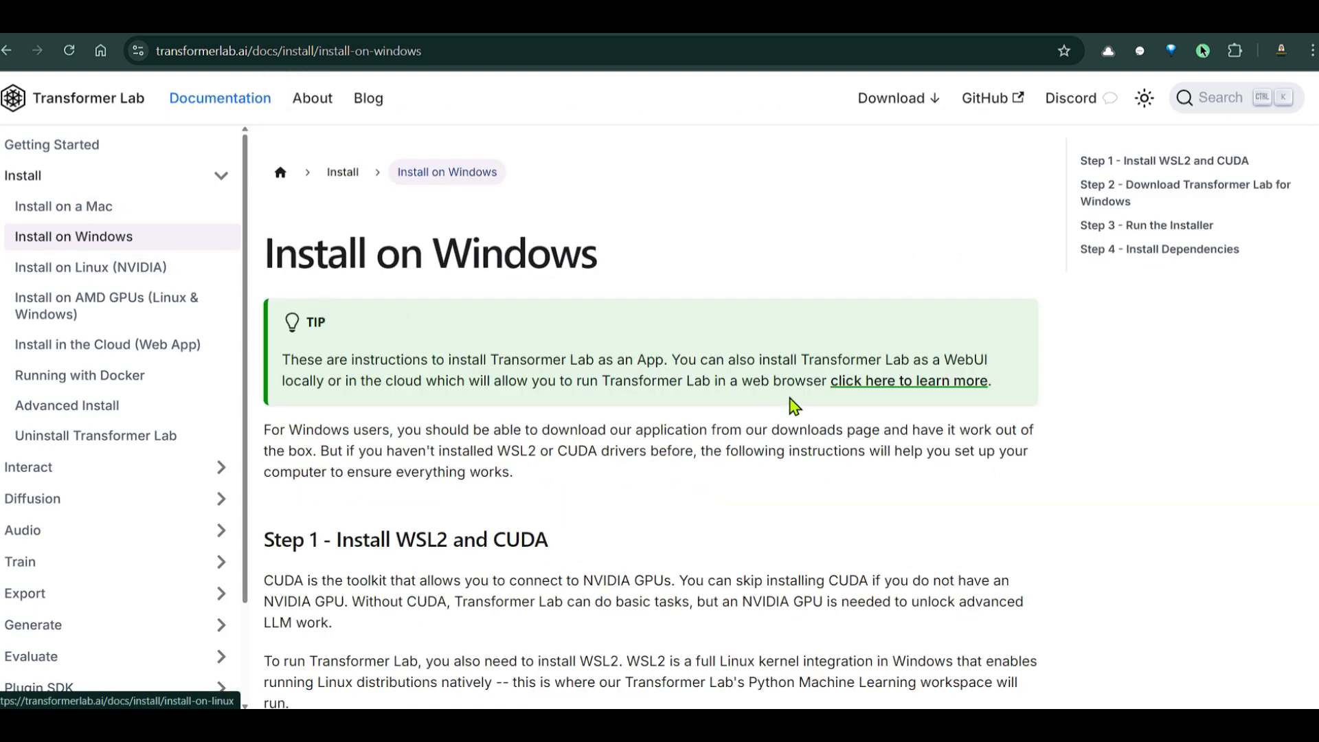
scroll(810, 378, down, 7)
scroll(831, 360, down, 3)
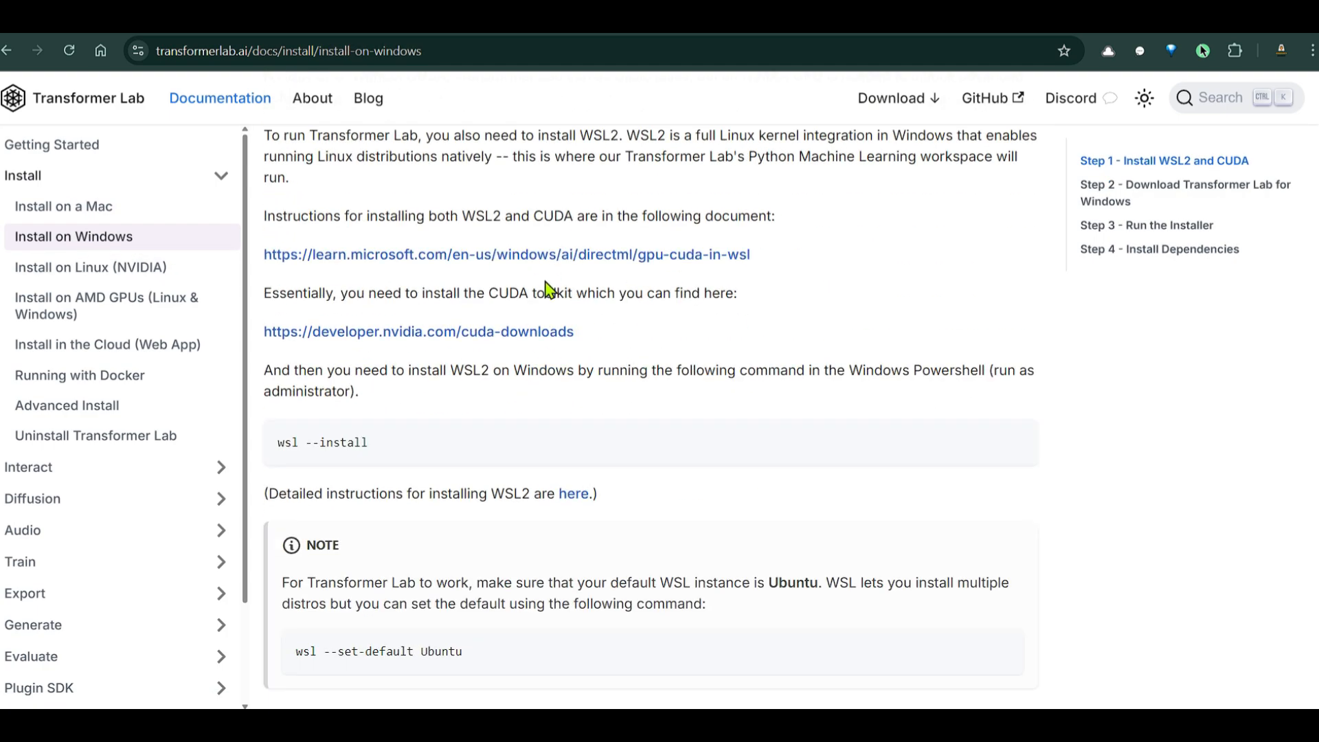
Check the Linux (NVIDIA) page, then go back and read the Windows steps through installing dependencies
click(61, 267)
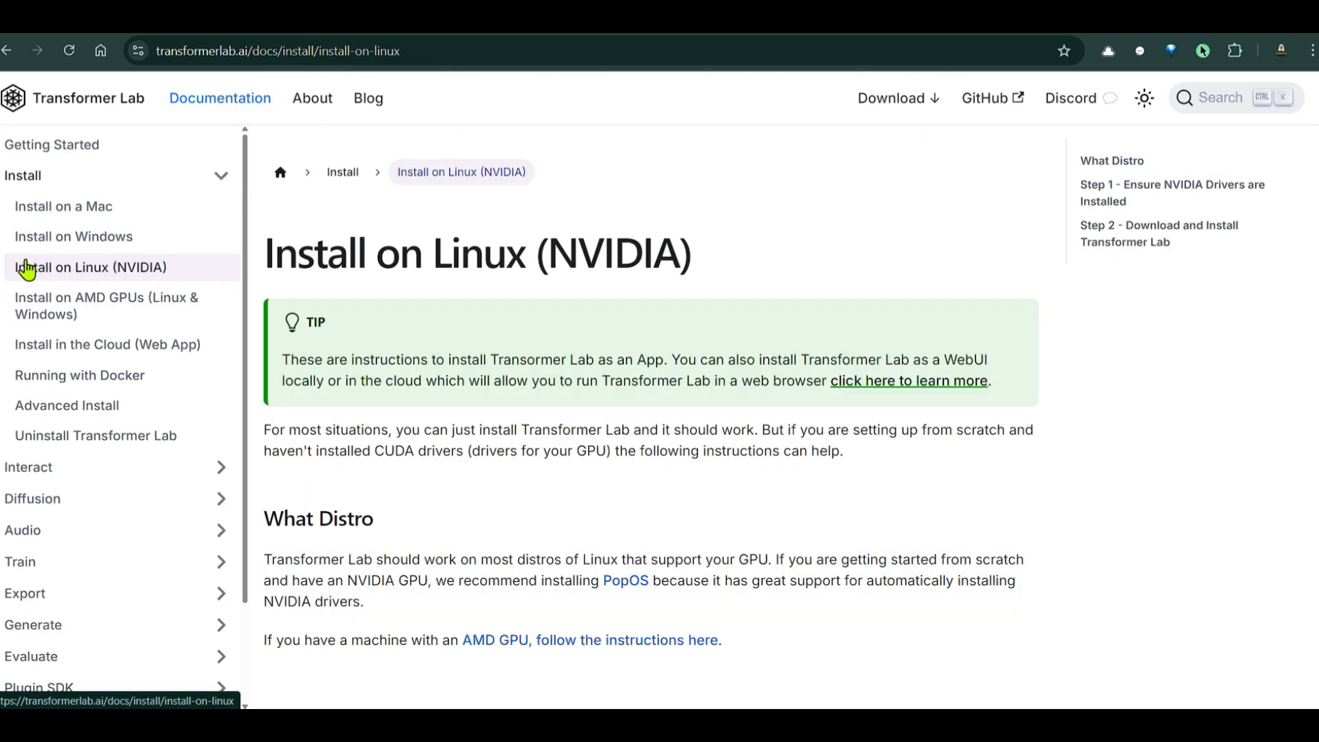
scroll(763, 313, down, 2)
key(alt+Left)
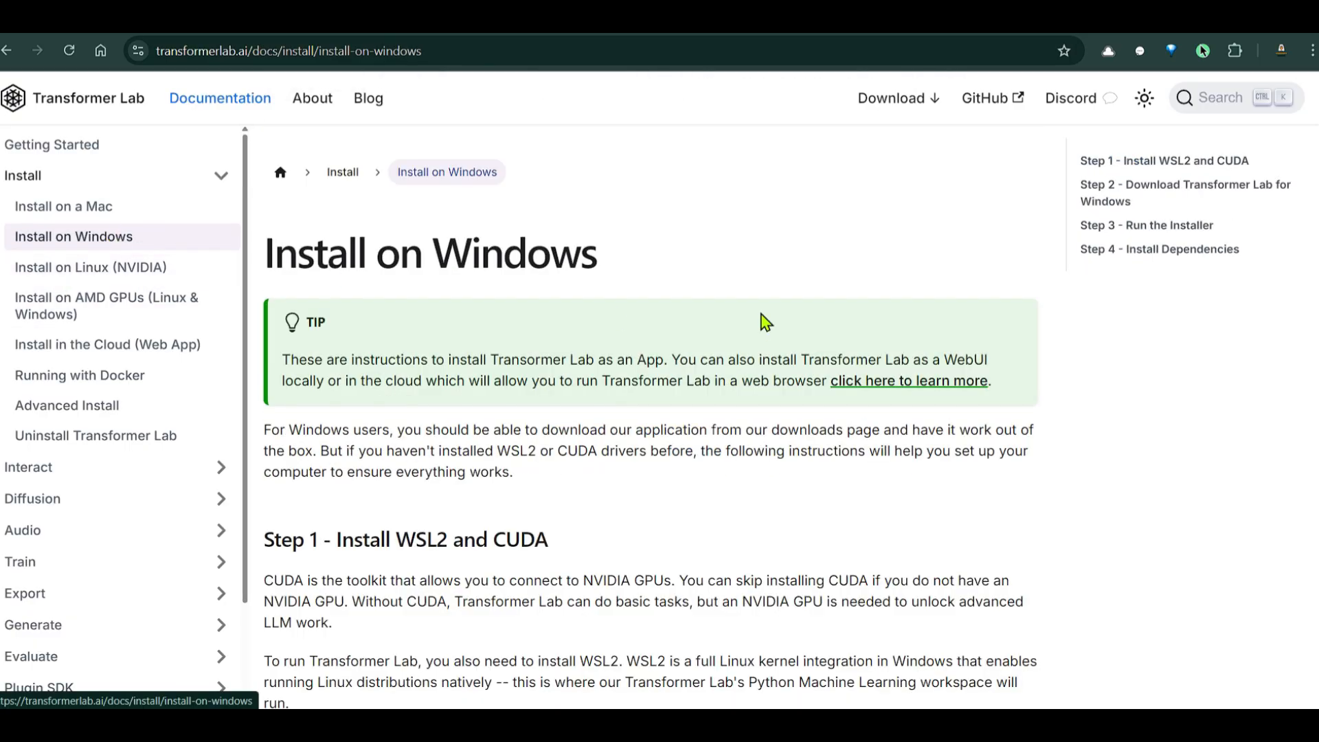
scroll(763, 320, down, 10)
scroll(902, 287, down, 3)
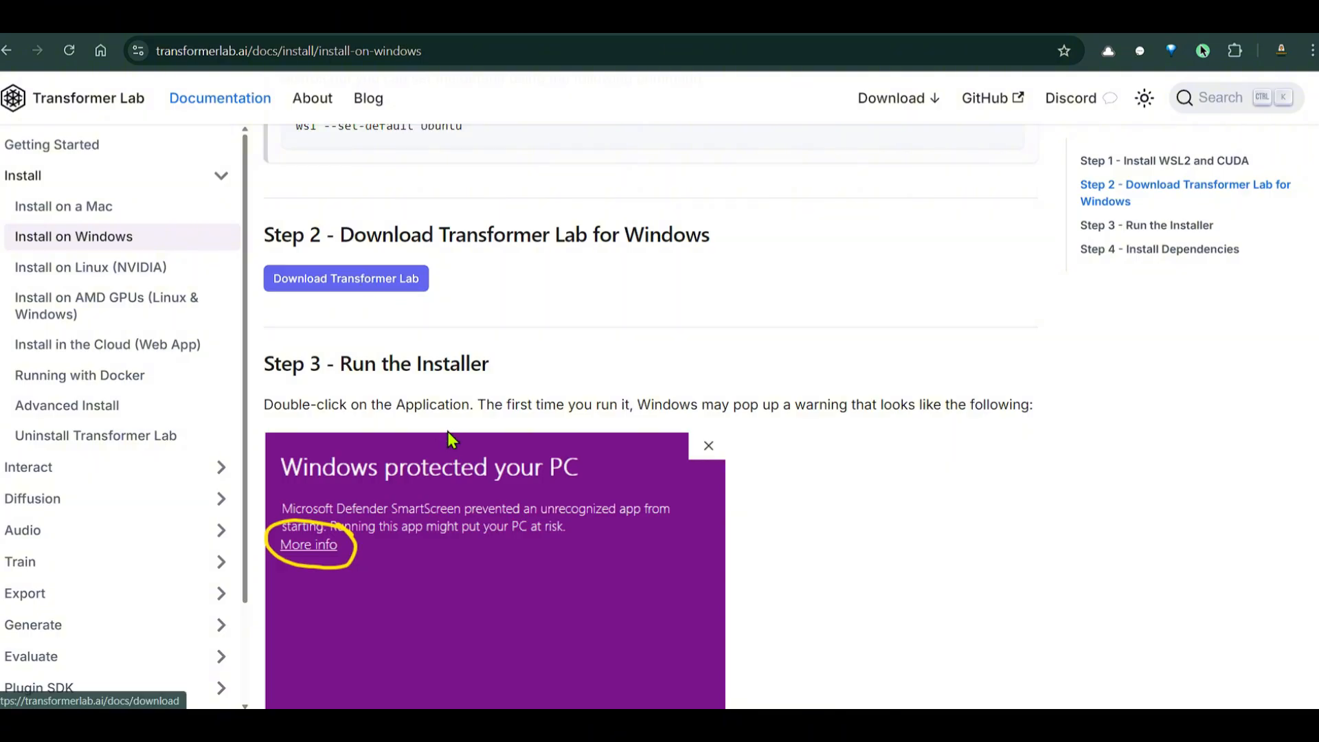
scroll(522, 361, down, 10)
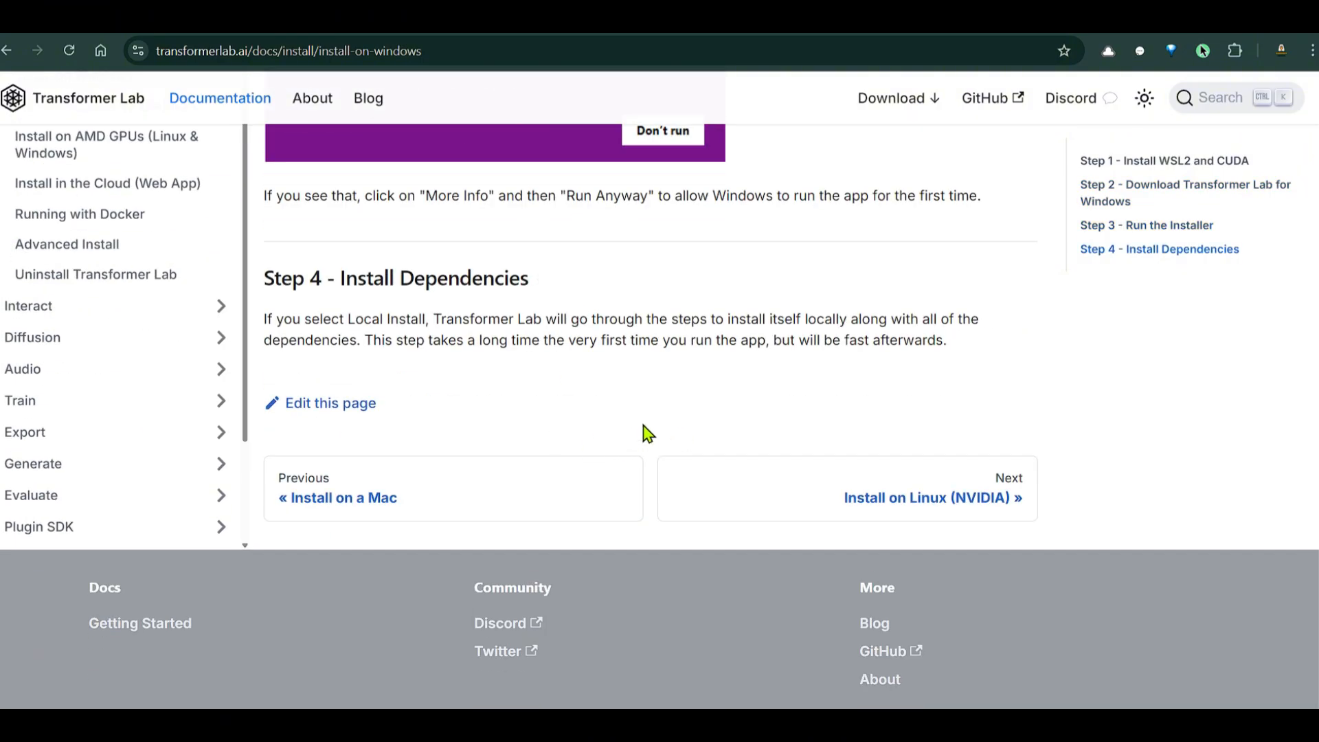
Launch Transformer Lab from the Start search ('trans') and connect to the Local Engine
key(super)
text(trans)
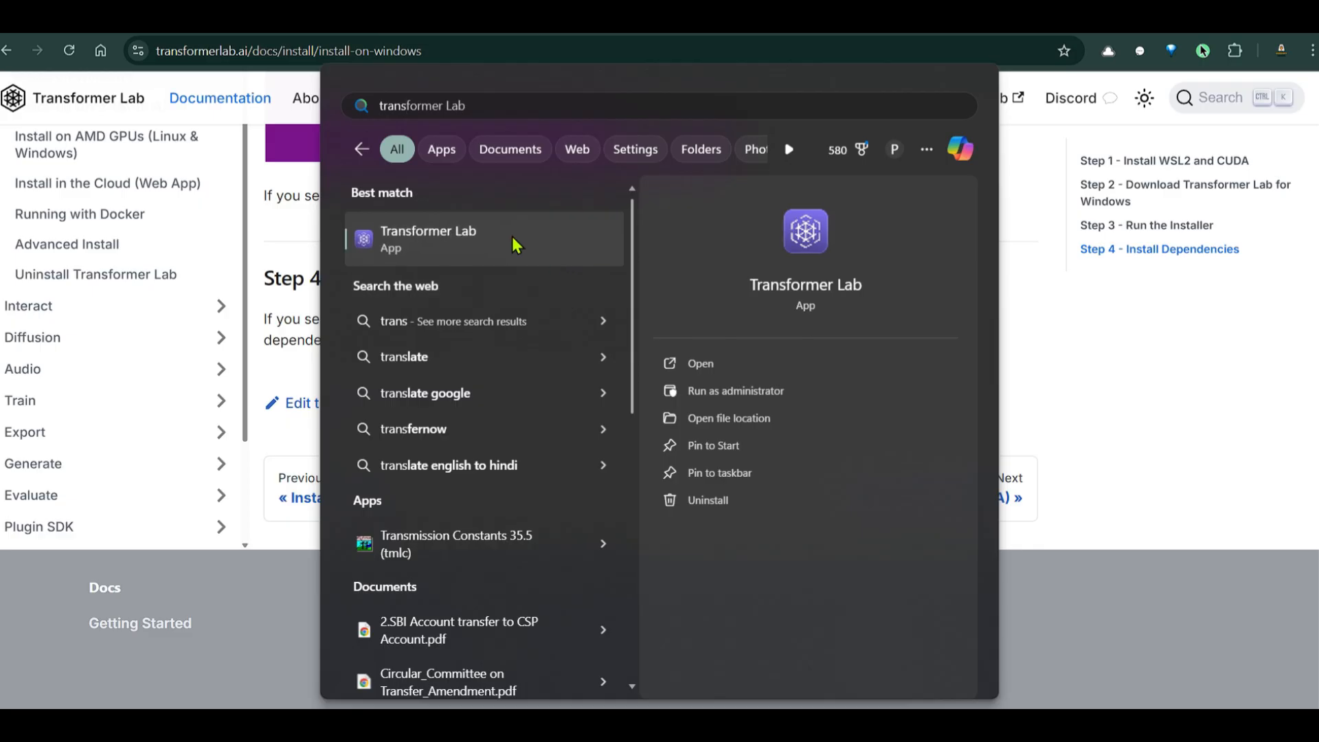
click(519, 240)
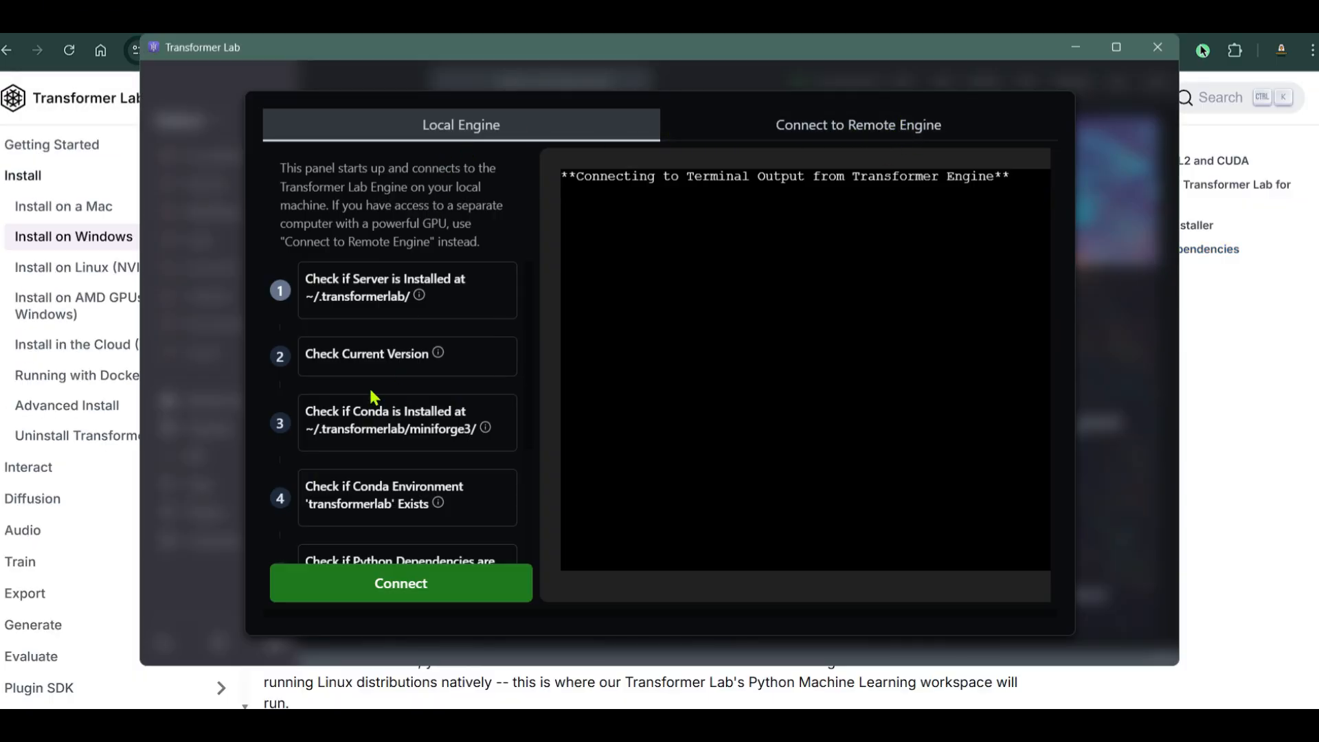
scroll(371, 397, down, 3)
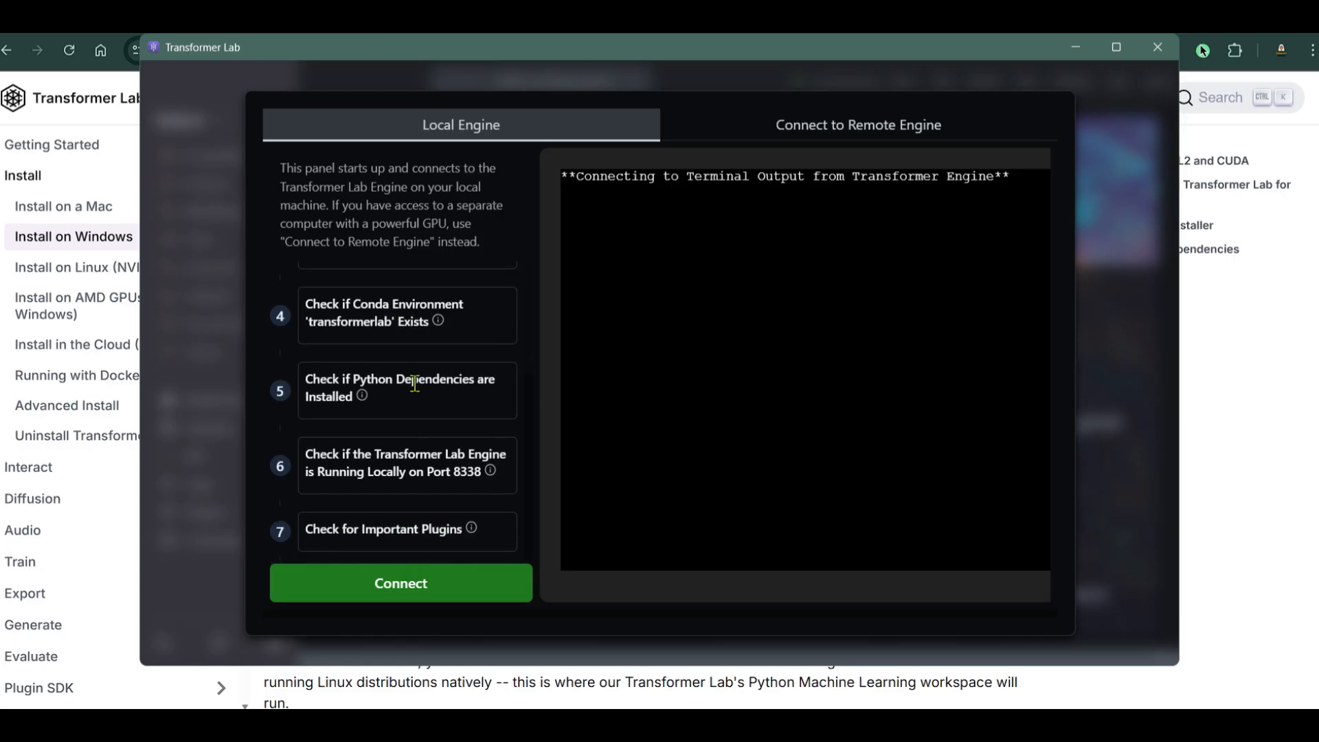
scroll(428, 412, up, 3)
scroll(472, 385, down, 3)
scroll(439, 385, up, 3)
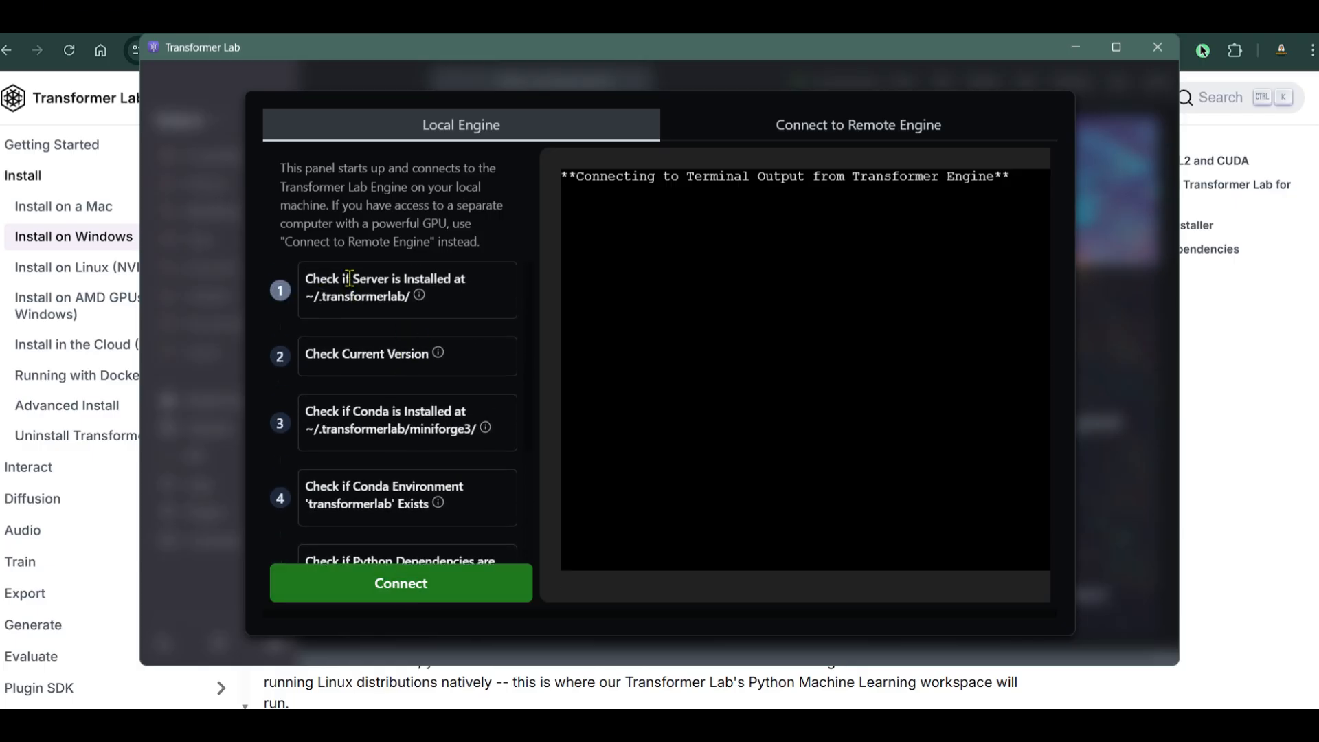
click(371, 582)
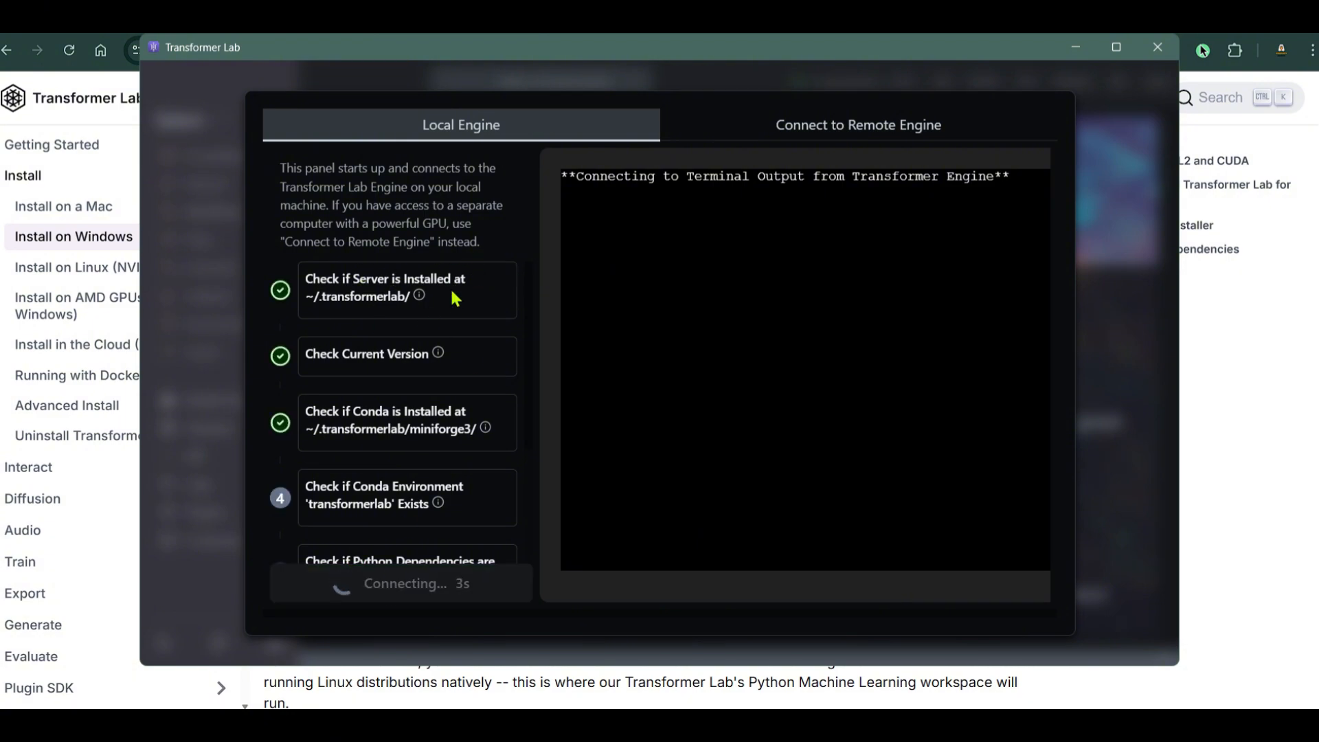
drag(306, 354, 406, 355)
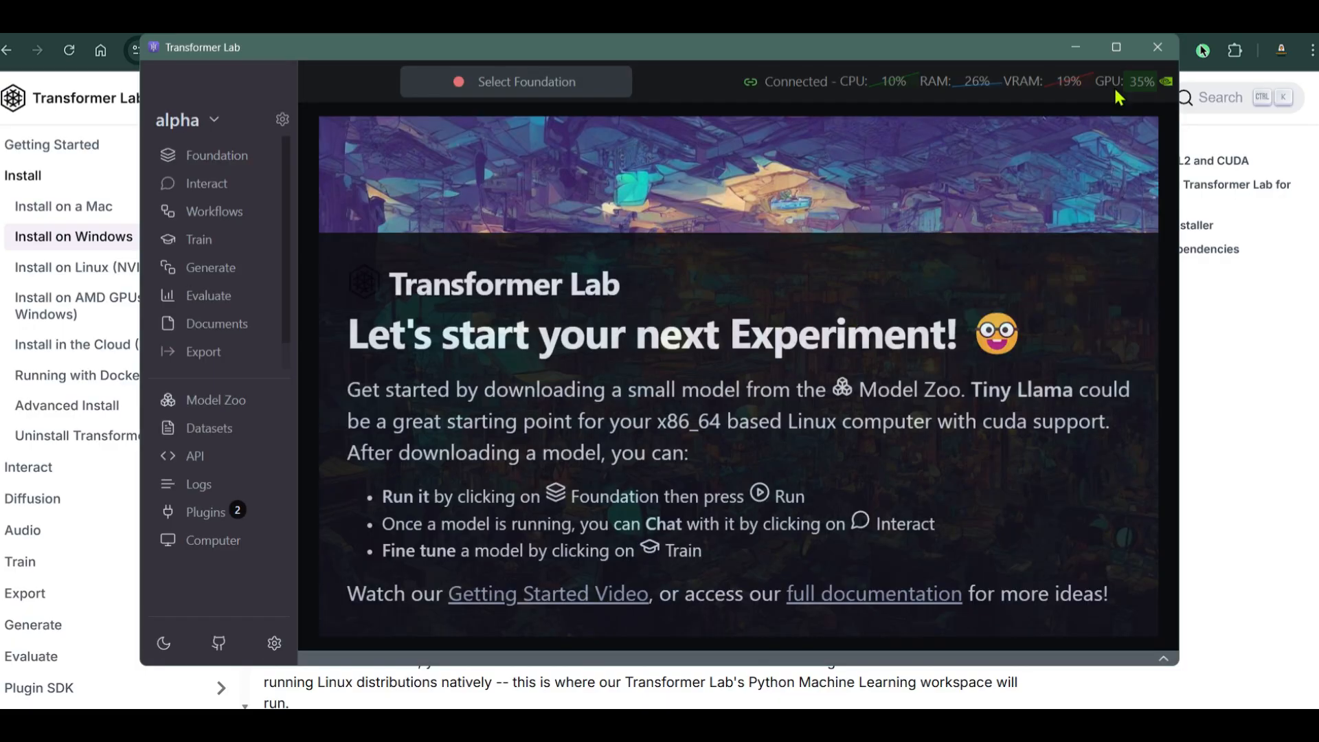
Maximize Transformer Lab, search 'llama' in the Model Store, and open the Llama family's model list
click(1117, 47)
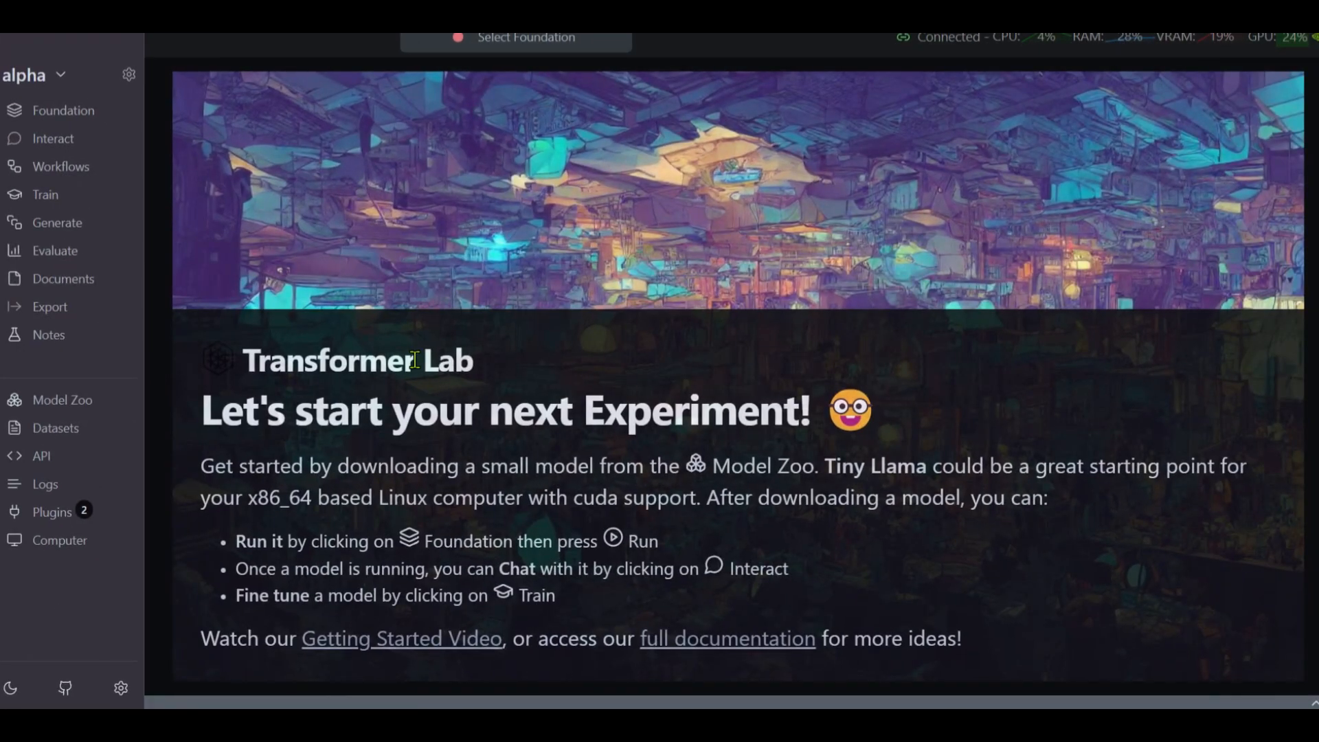
click(88, 117)
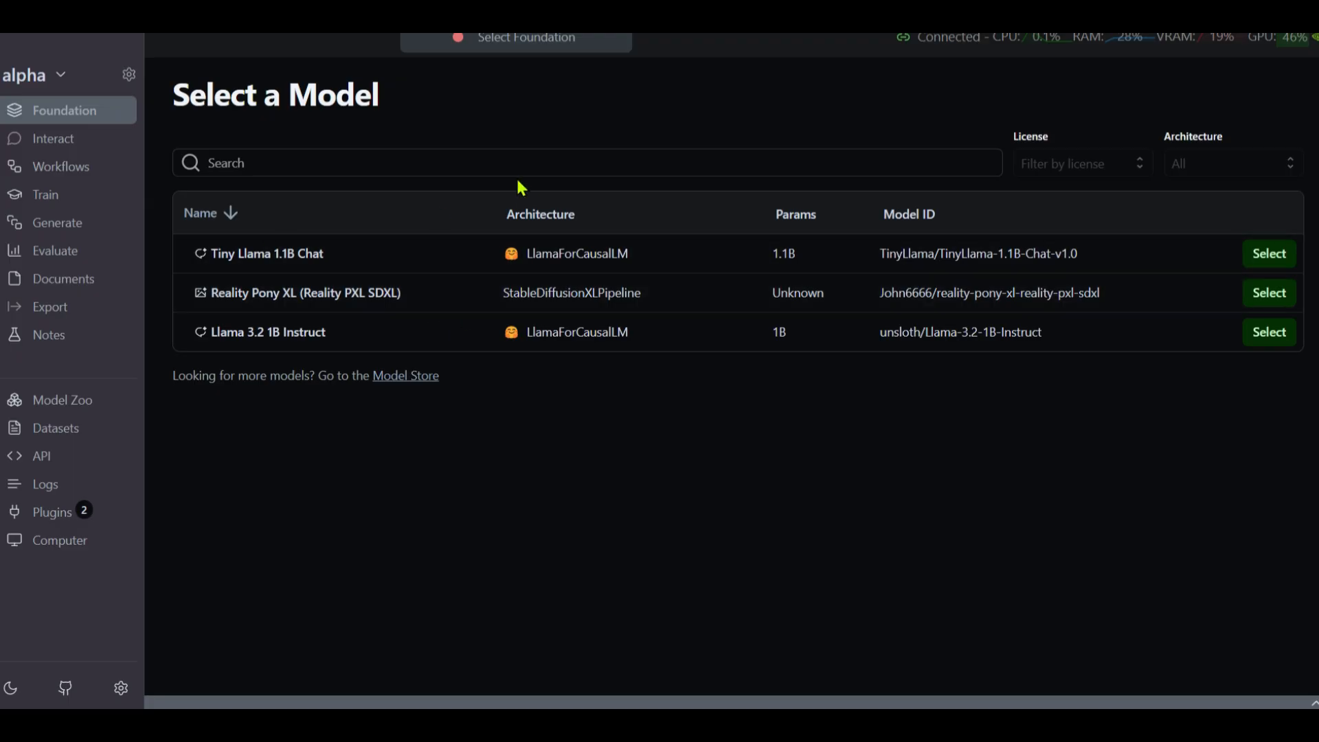
click(72, 410)
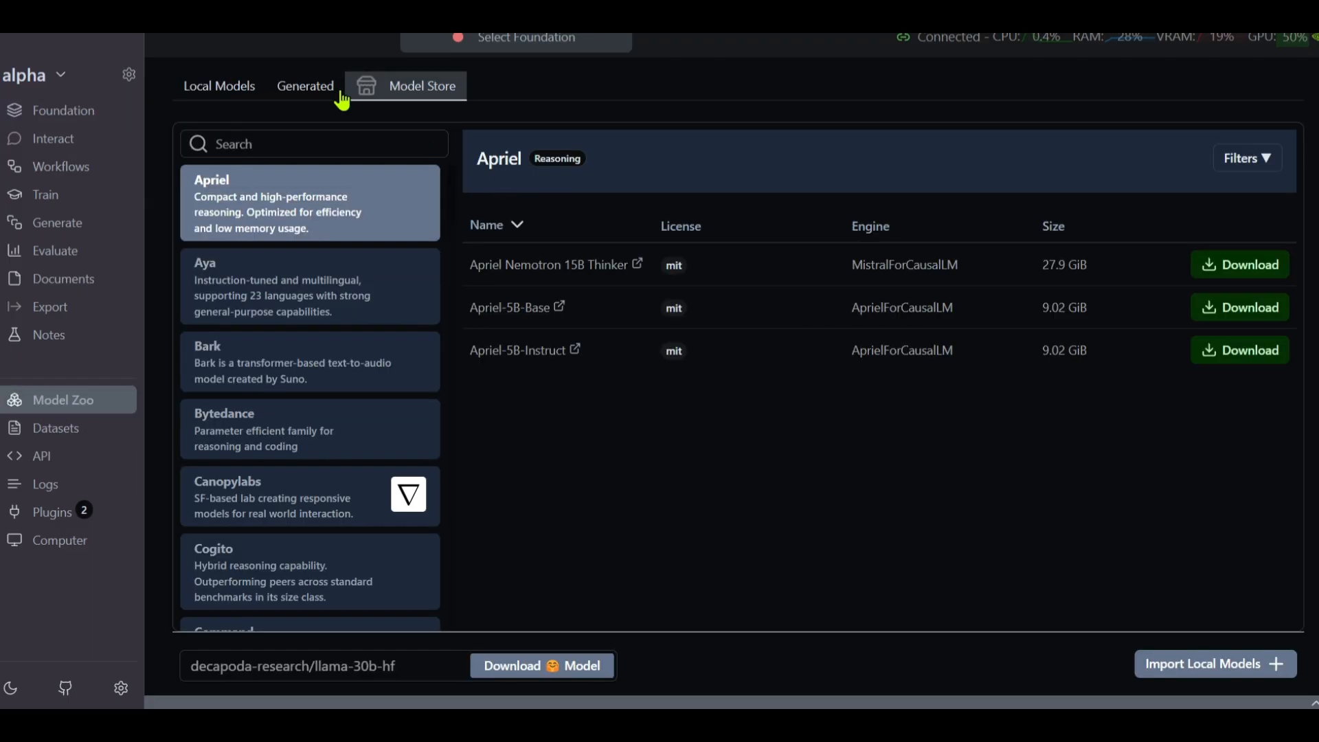
click(356, 146)
text(llama)
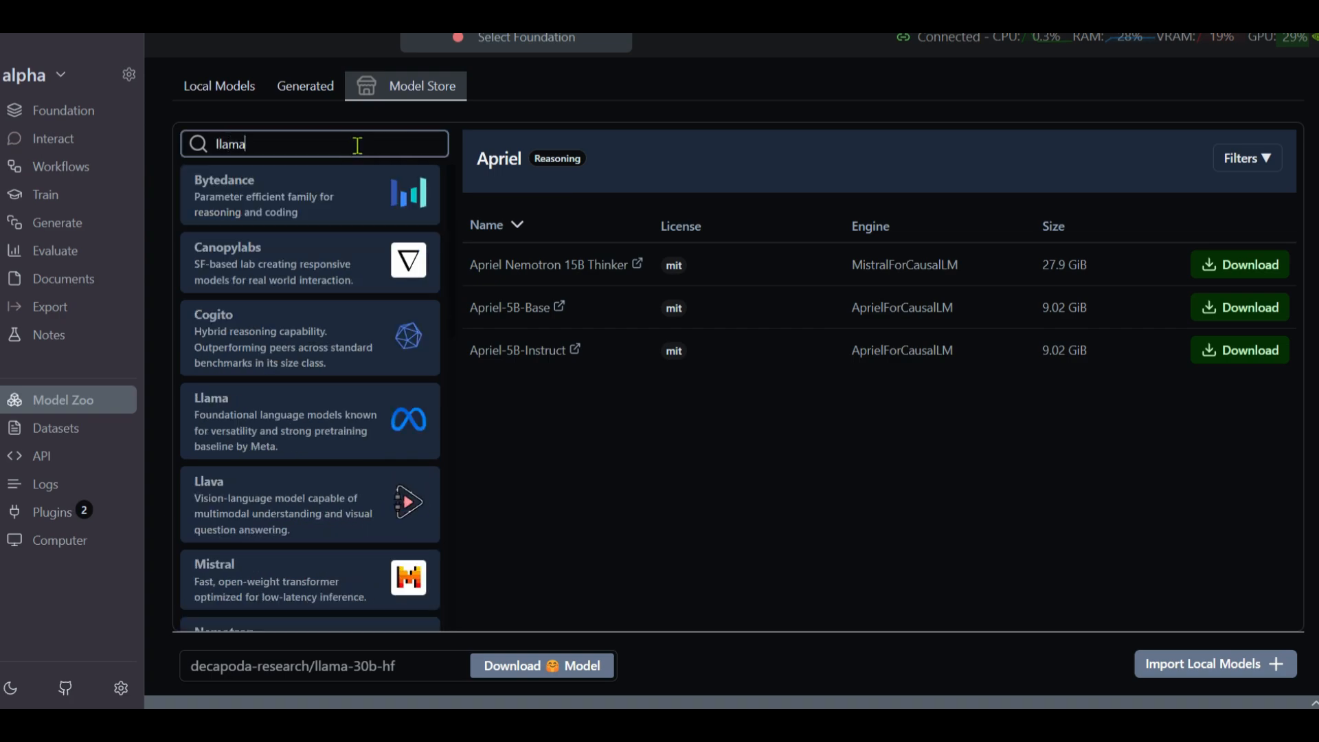
click(297, 430)
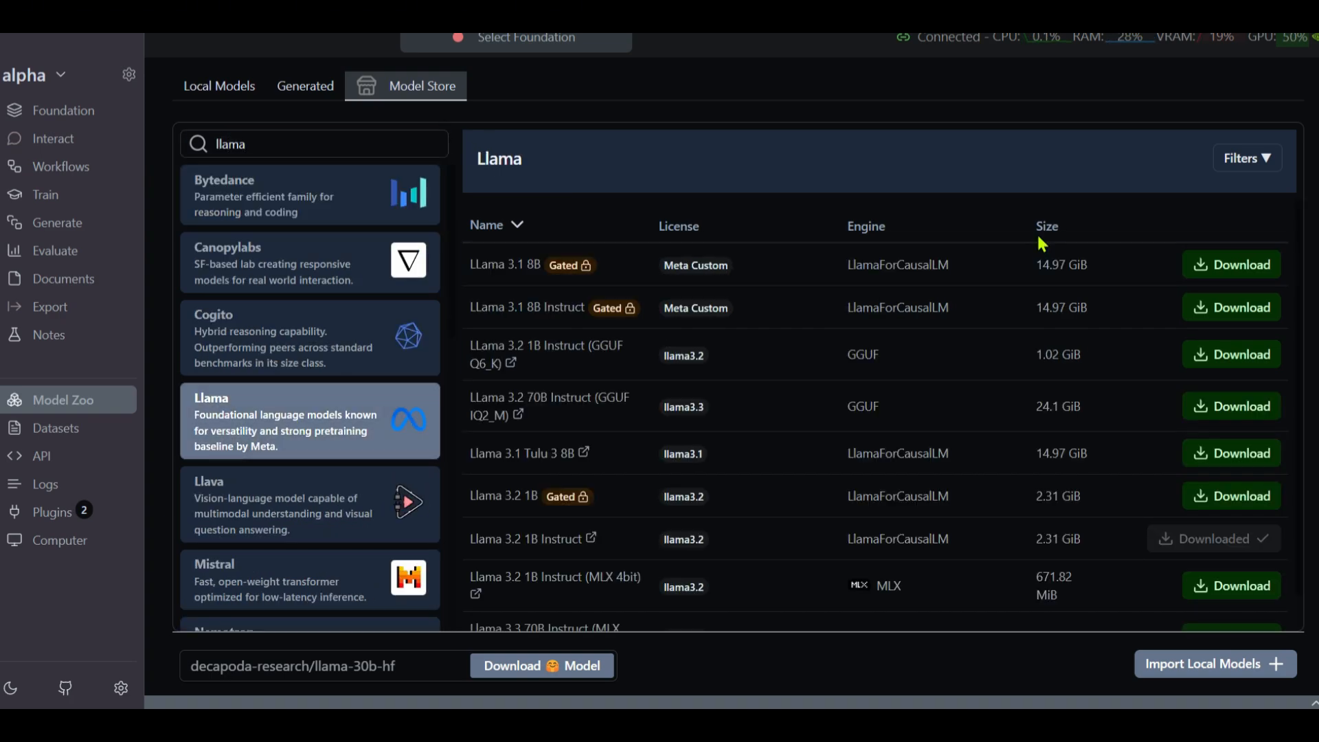
scroll(1040, 347, down, 1)
scroll(1007, 378, up, 1)
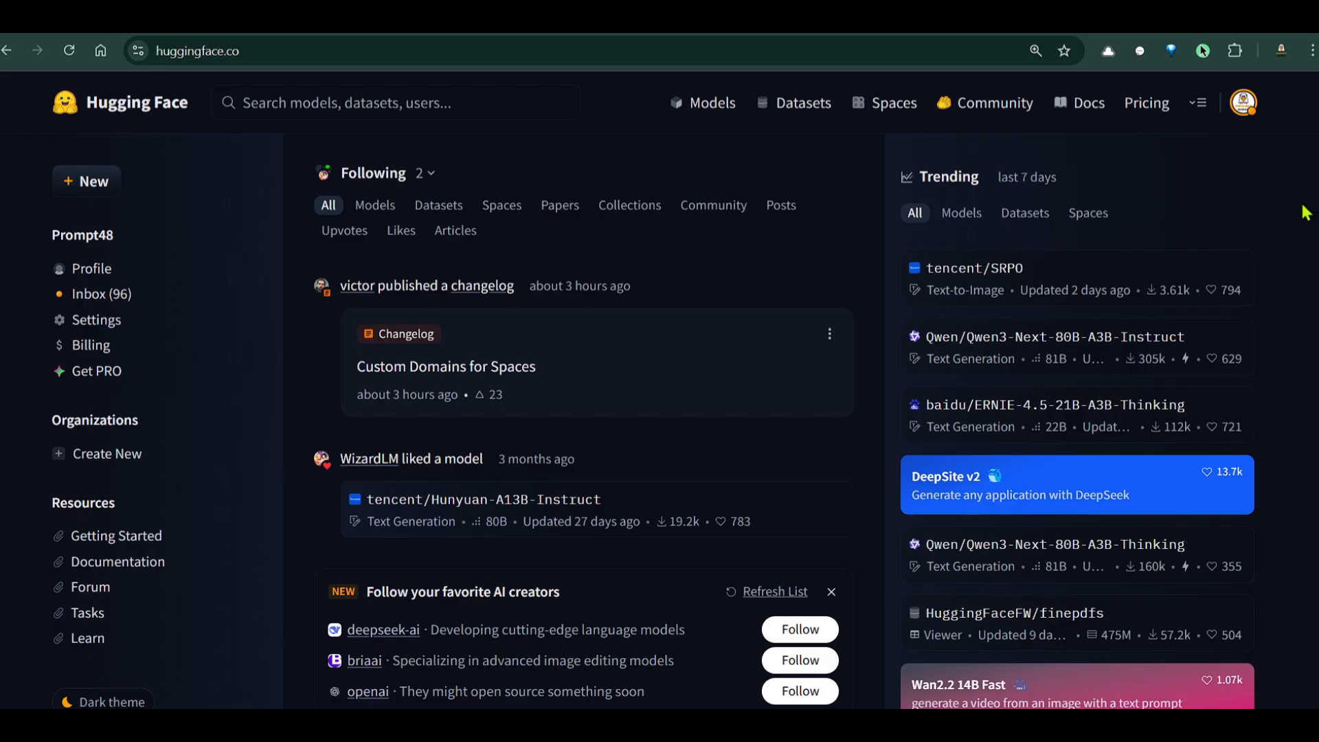
Invalidate and refresh the Mathstral token under Hugging Face Access Tokens, then copy the new value
click(1245, 105)
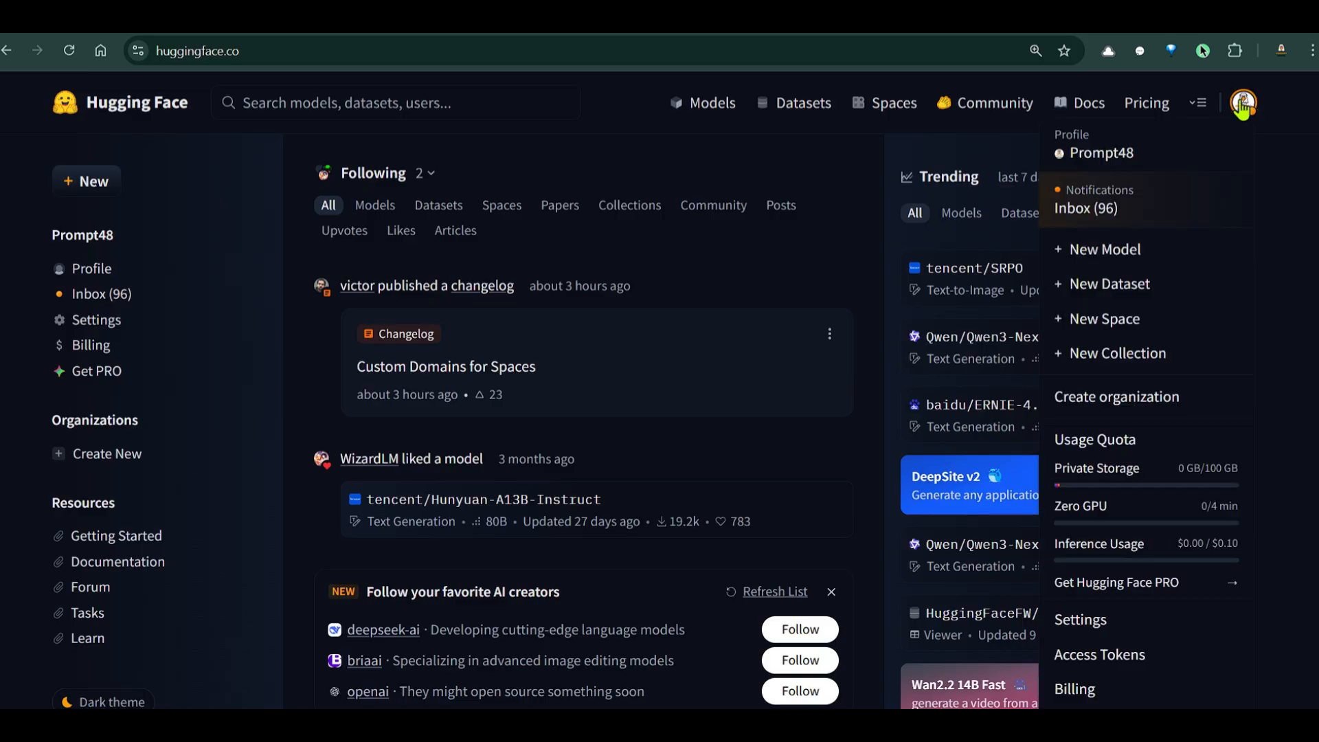
scroll(1161, 412, down, 3)
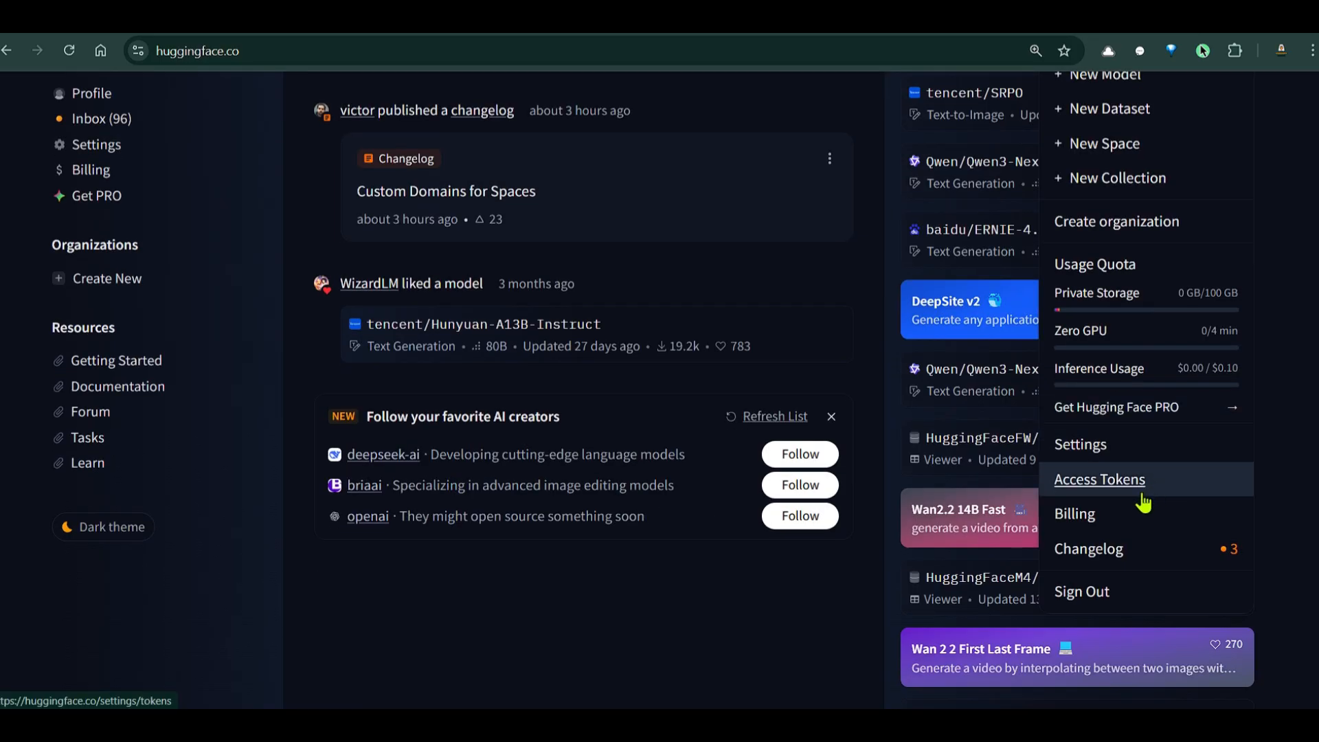
click(1080, 481)
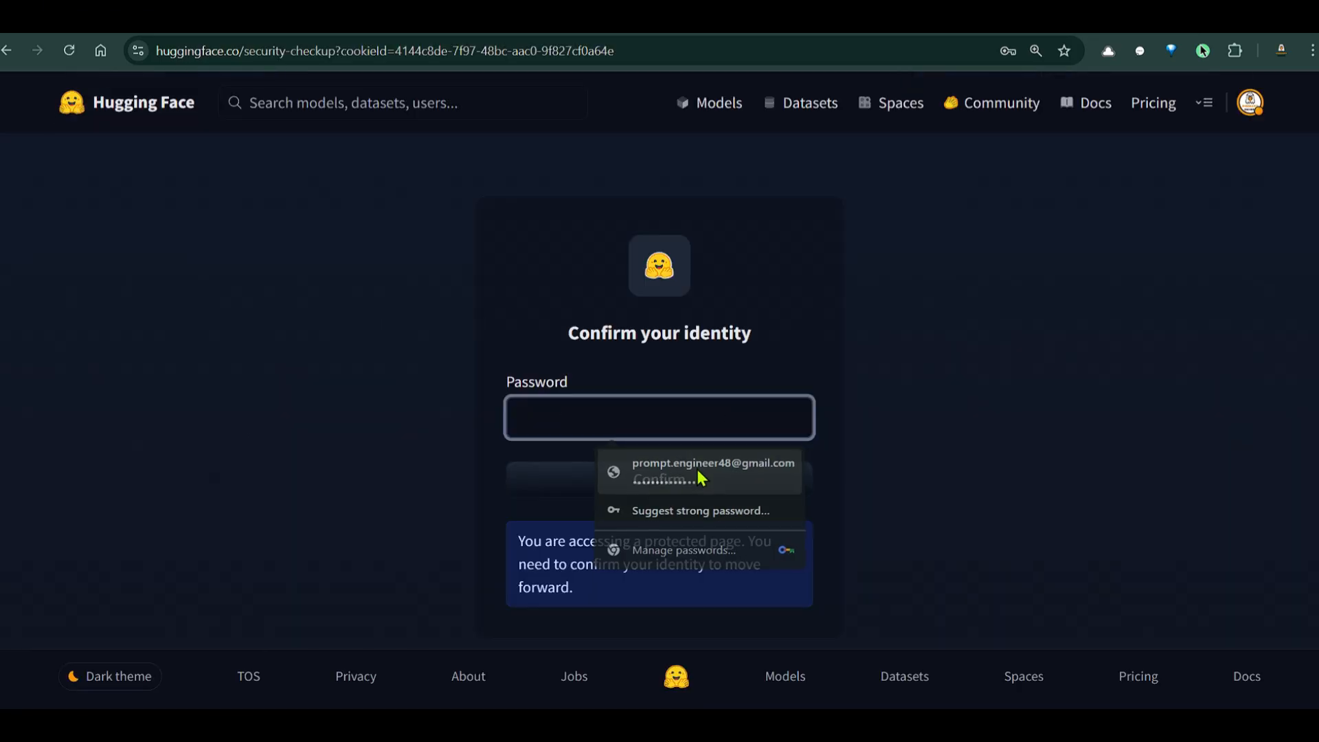
click(686, 475)
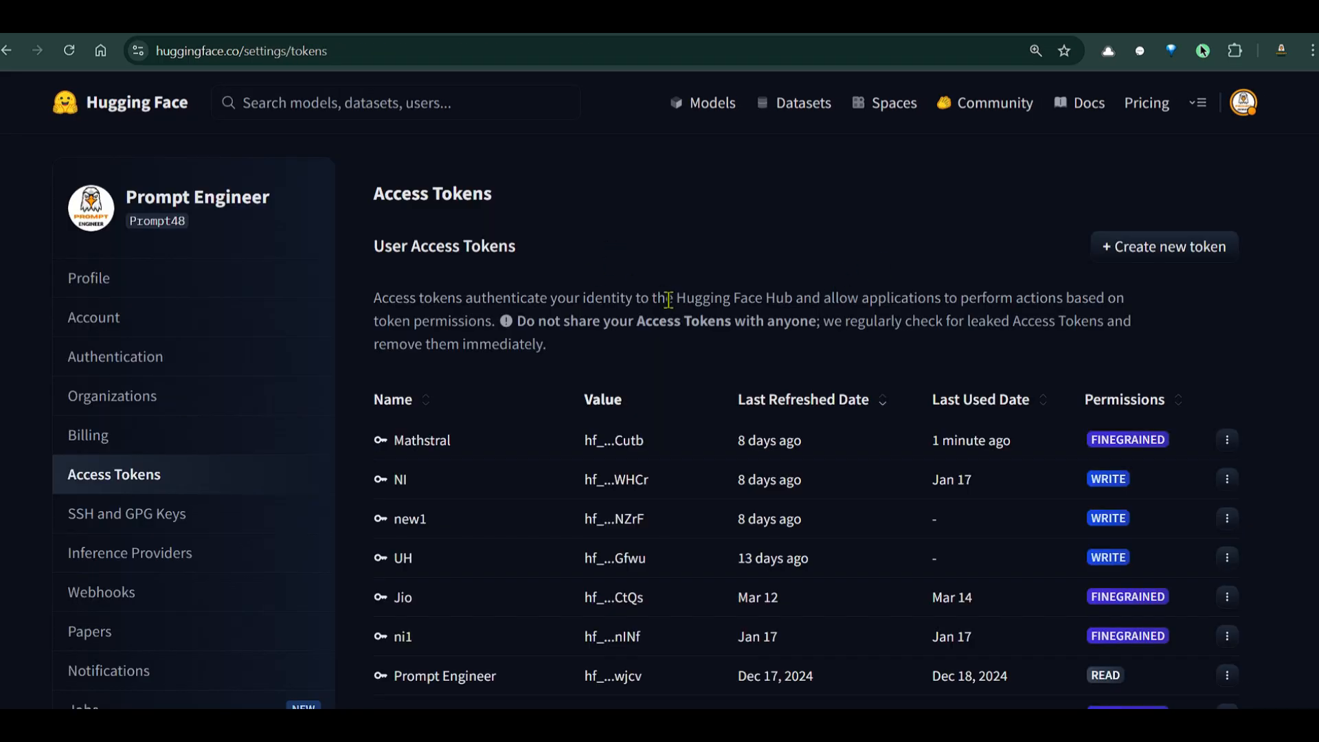
click(1227, 440)
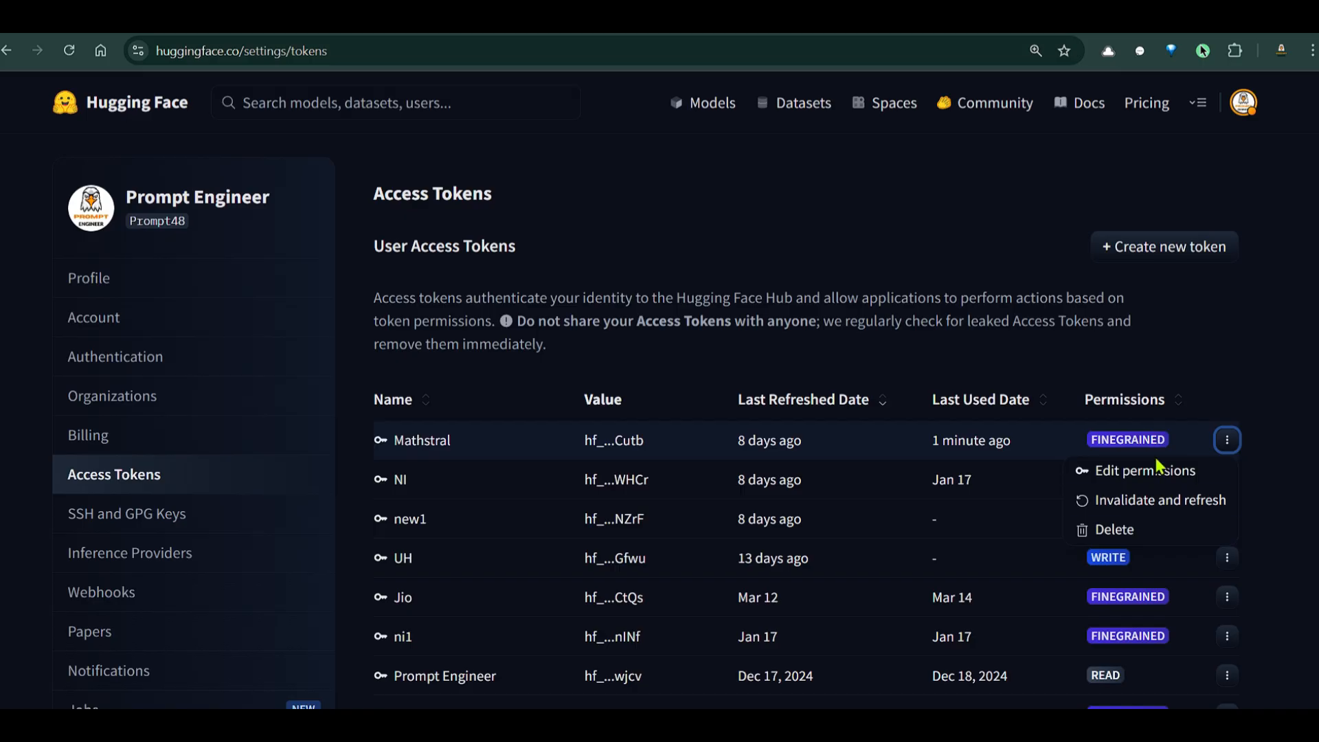
click(1156, 500)
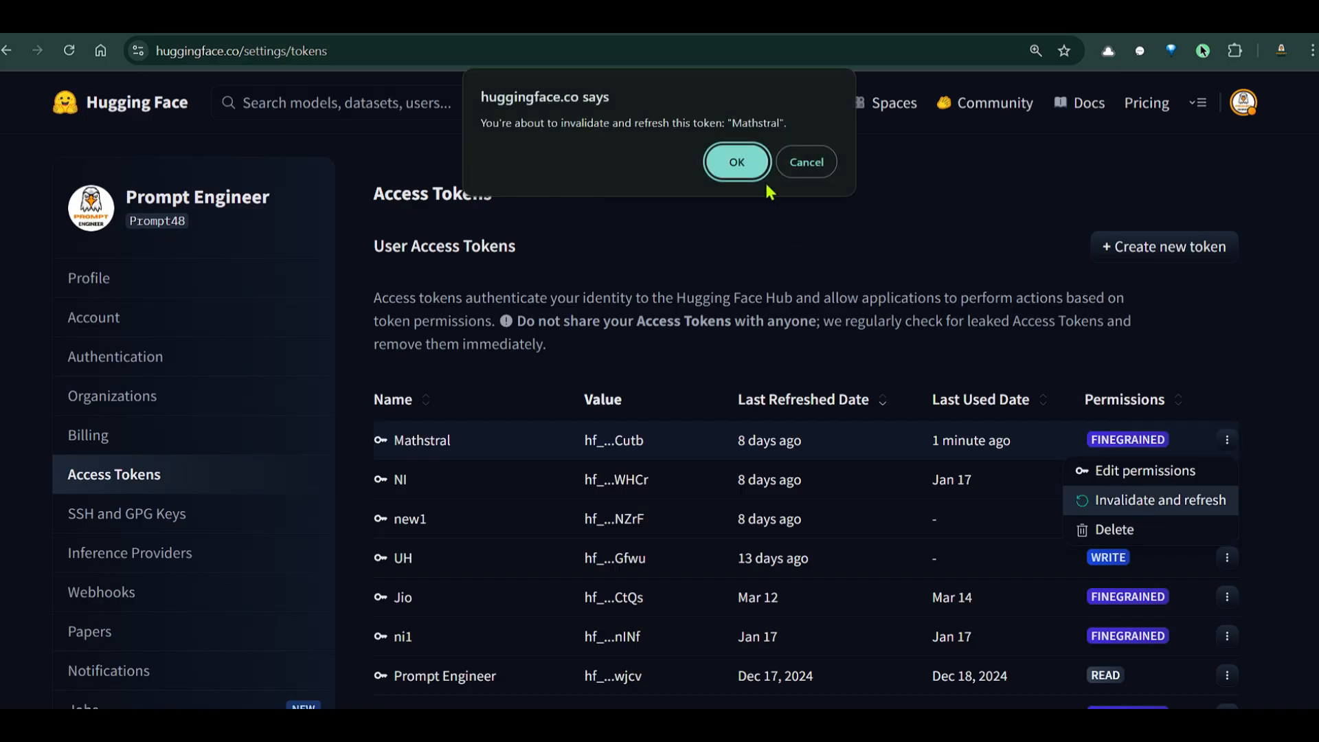
click(732, 158)
click(878, 347)
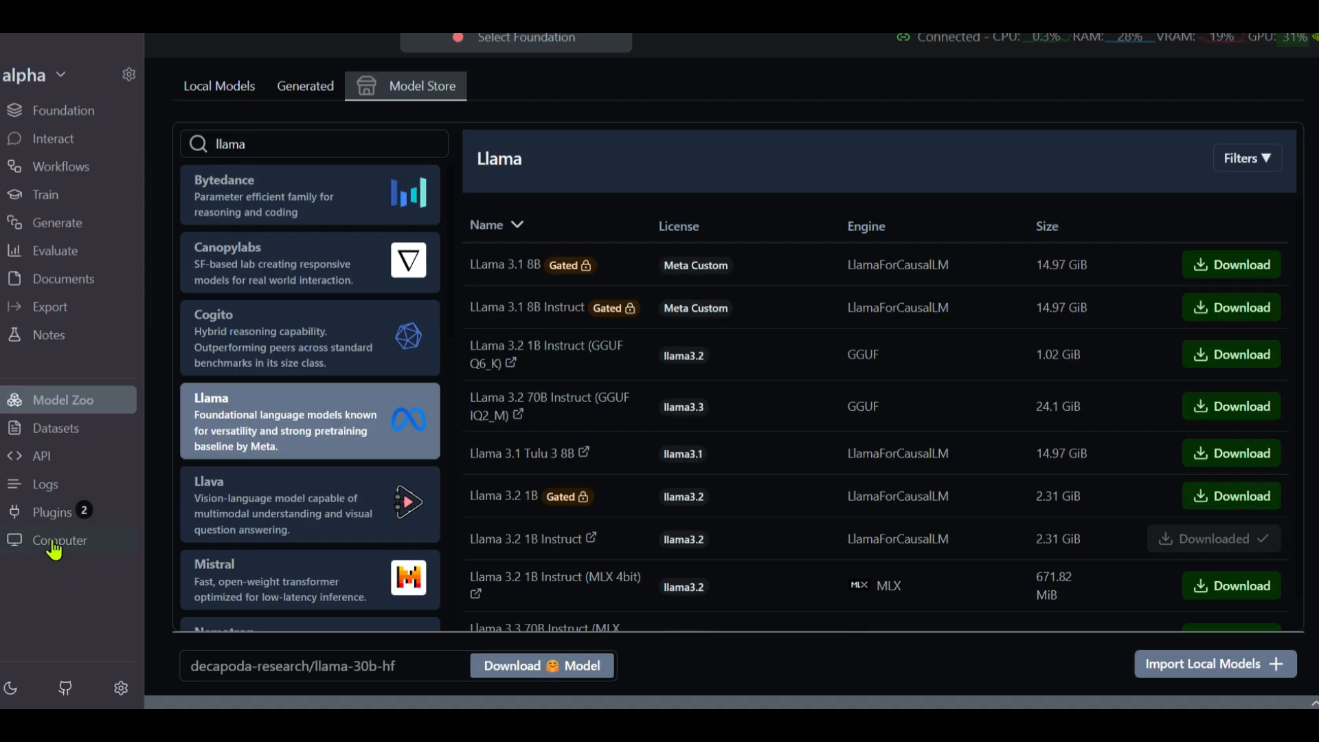
Paste the new token over the old User Access Token in Settings and save it
click(53, 548)
click(120, 689)
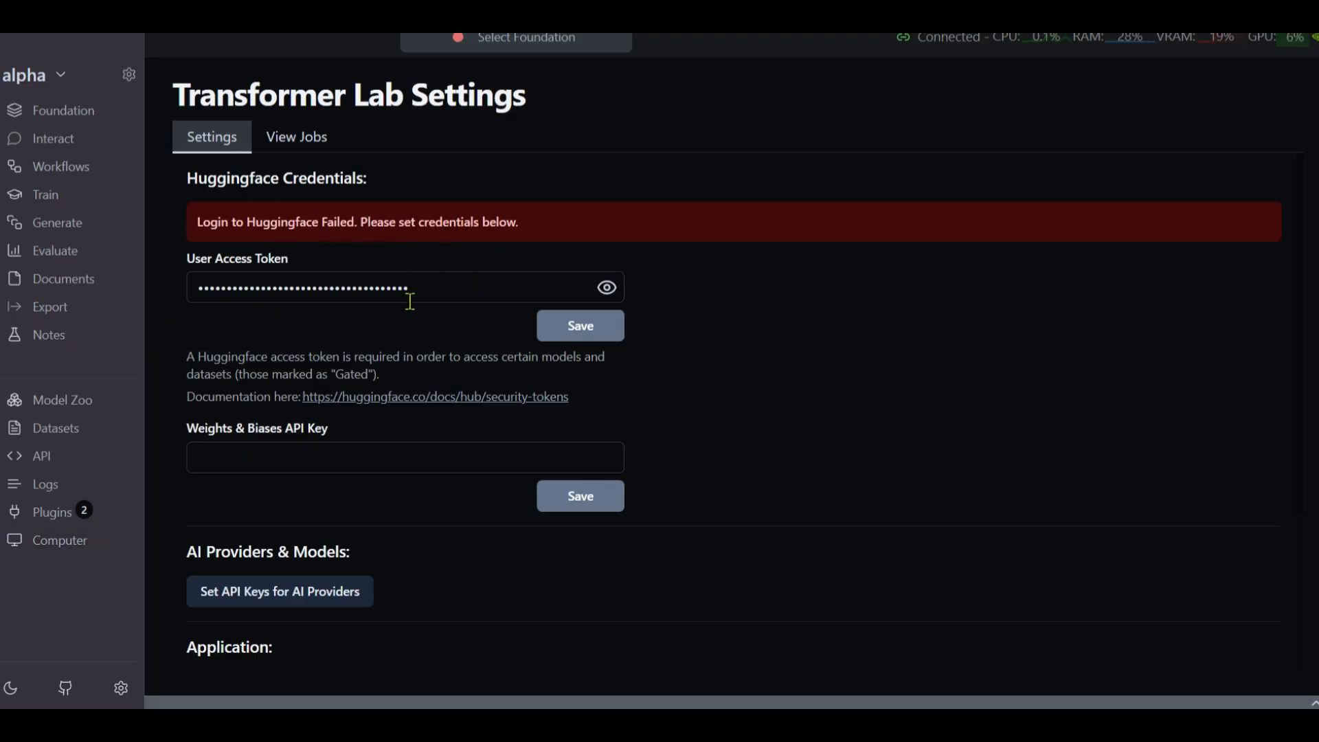
drag(489, 282, 9, 260)
key(ctrl+v)
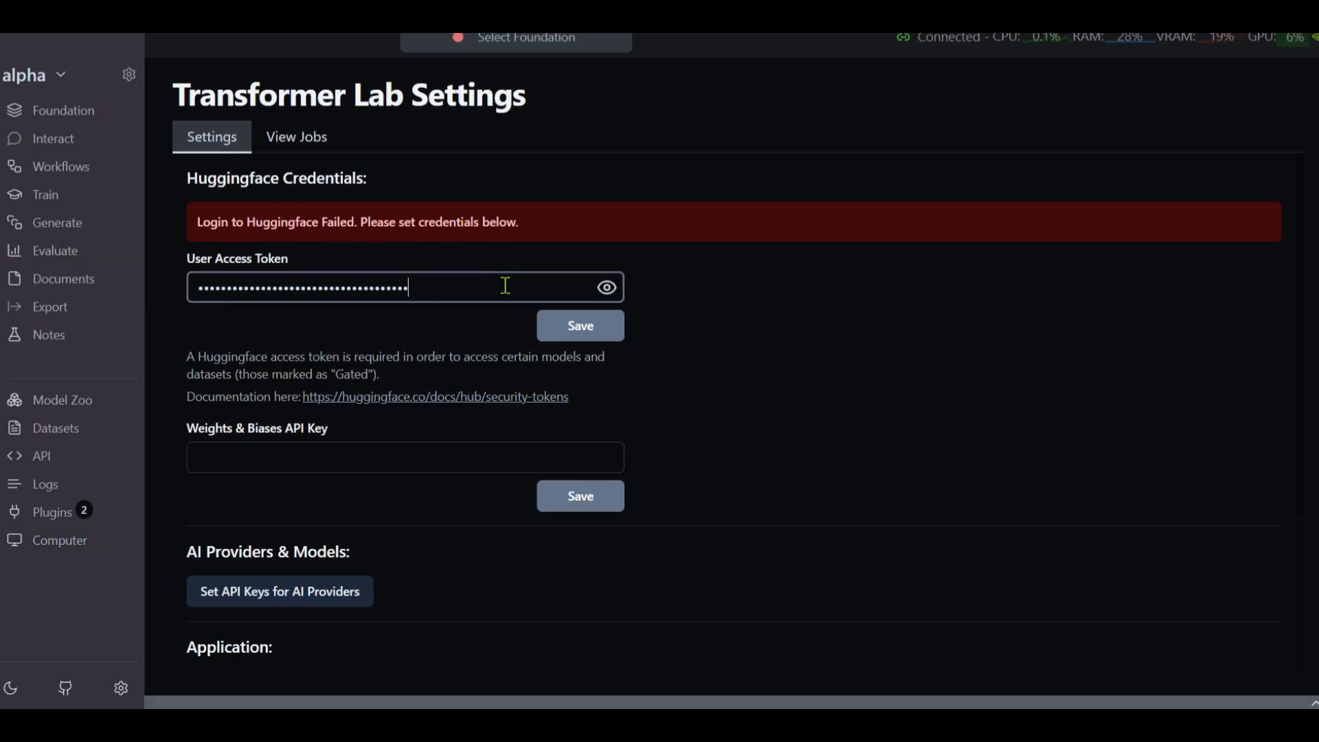
click(577, 338)
click(581, 331)
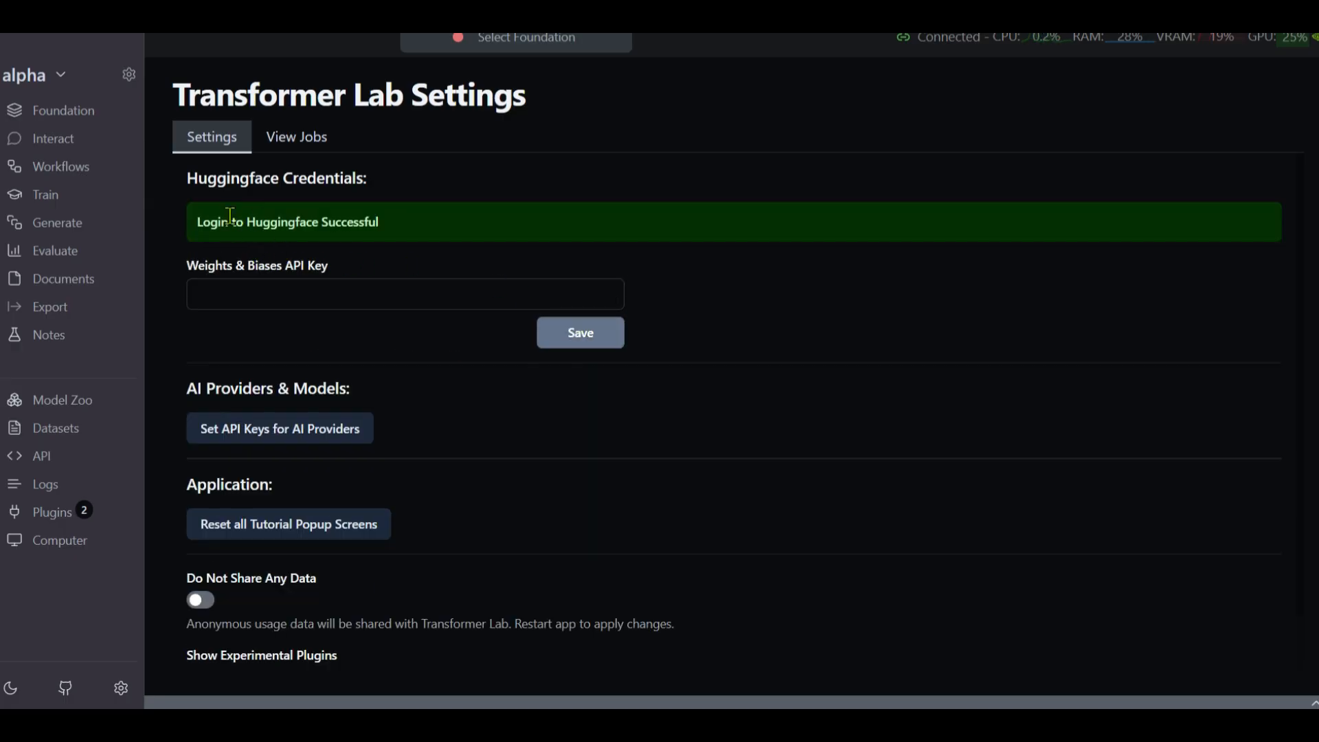
drag(217, 224, 336, 224)
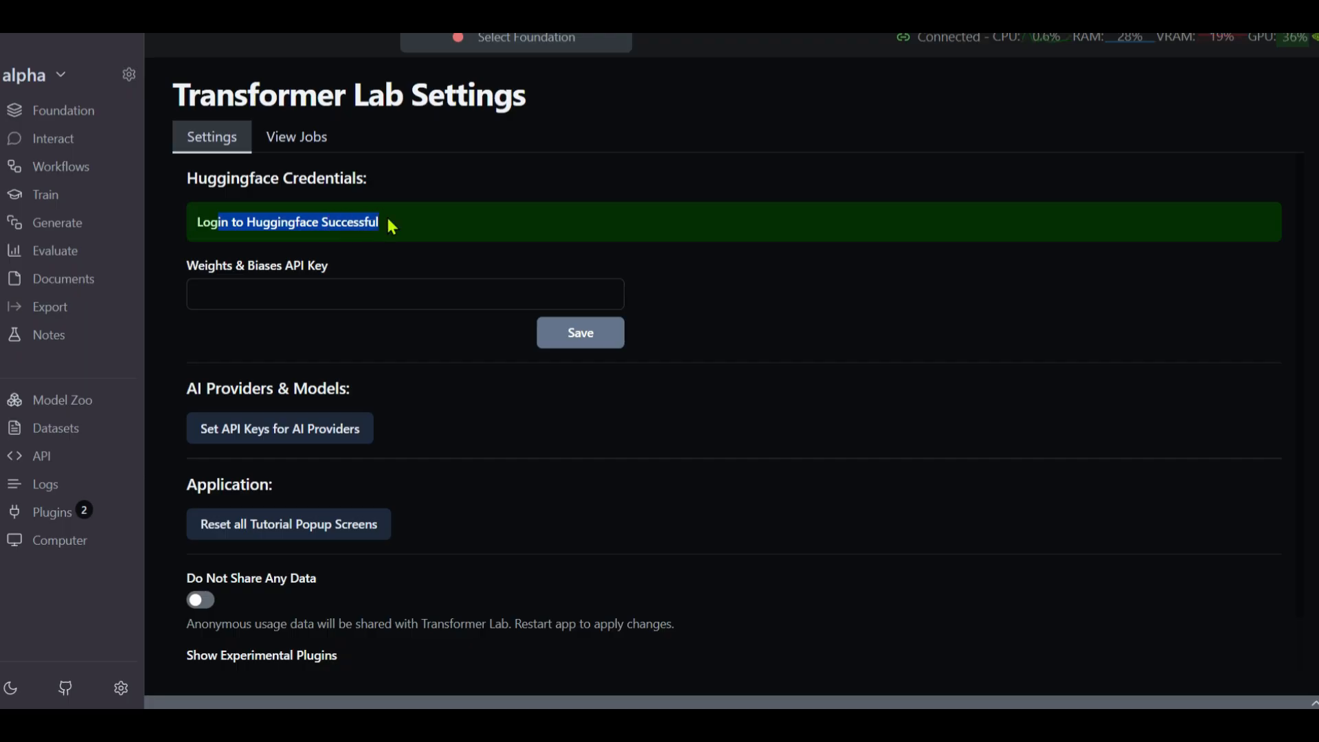
click(410, 221)
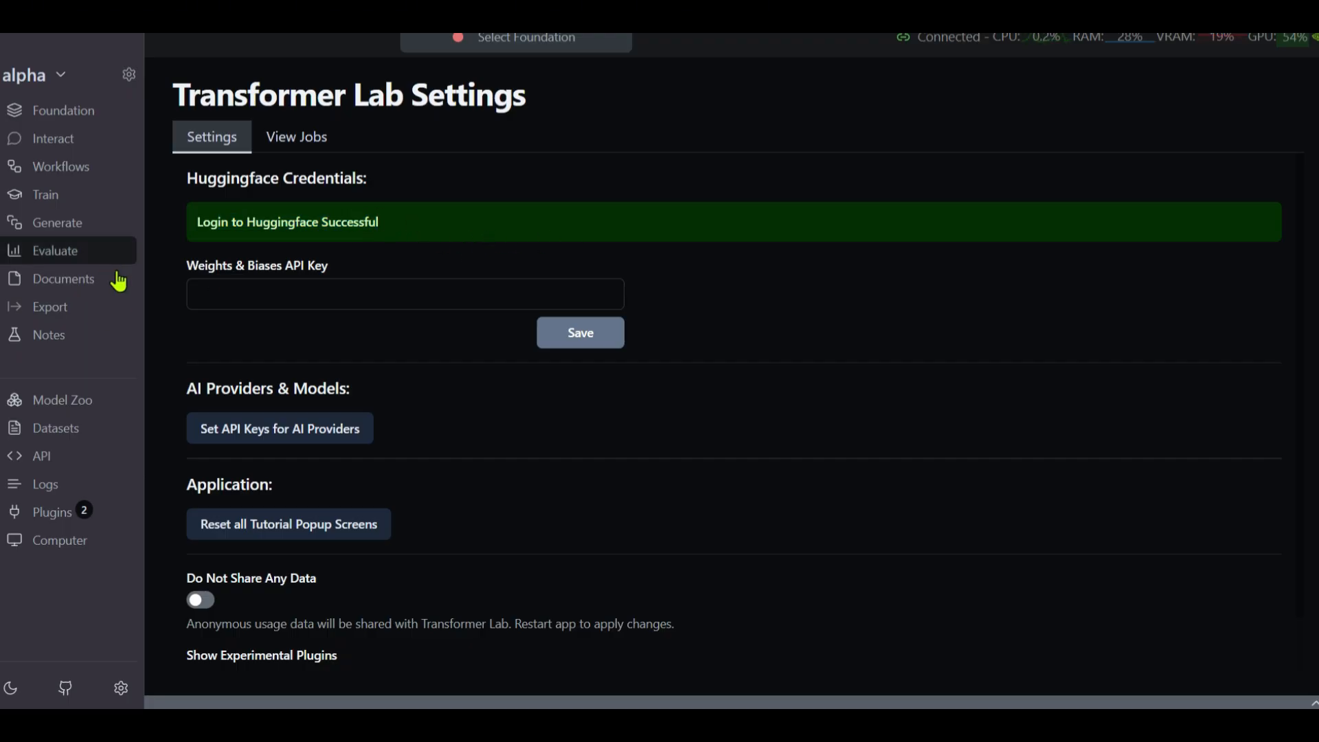
Search 'llama' in the Model Store, scroll the Llama models, then return to the Foundation page
click(94, 110)
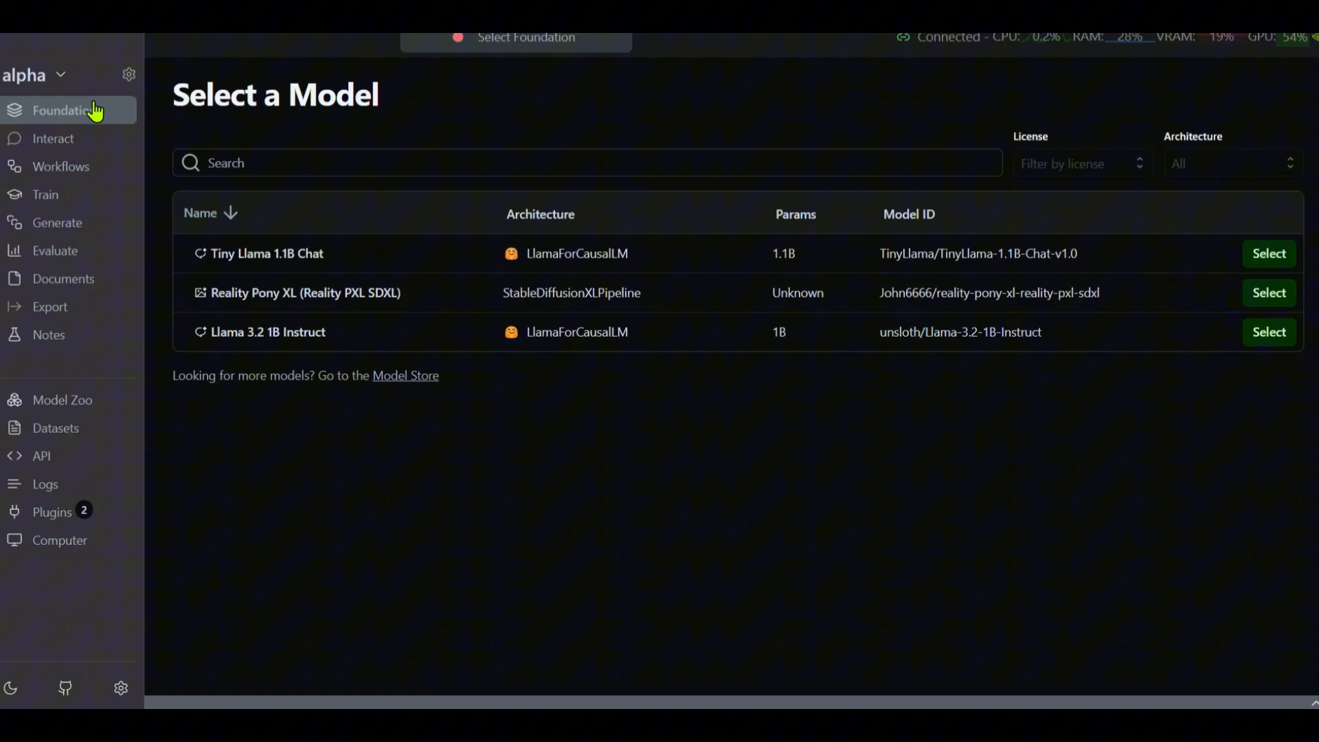
click(64, 406)
click(376, 146)
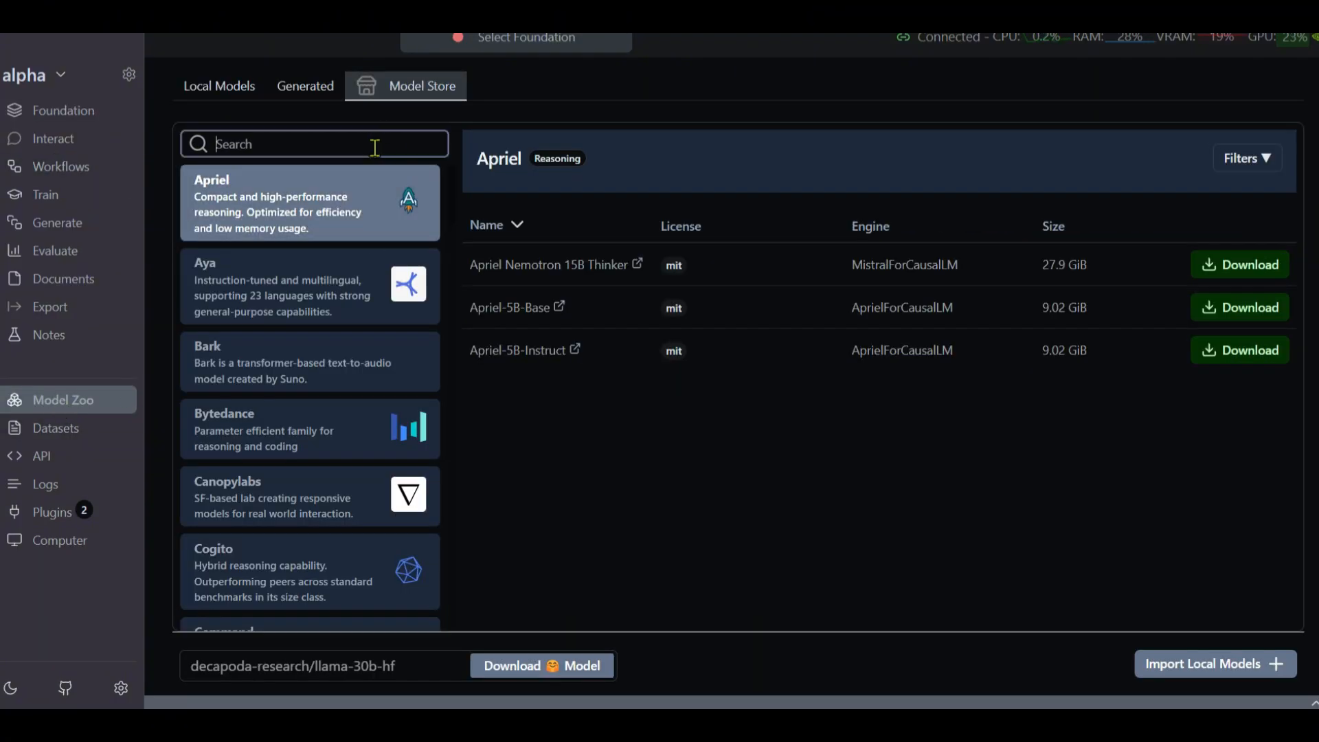
text(llama)
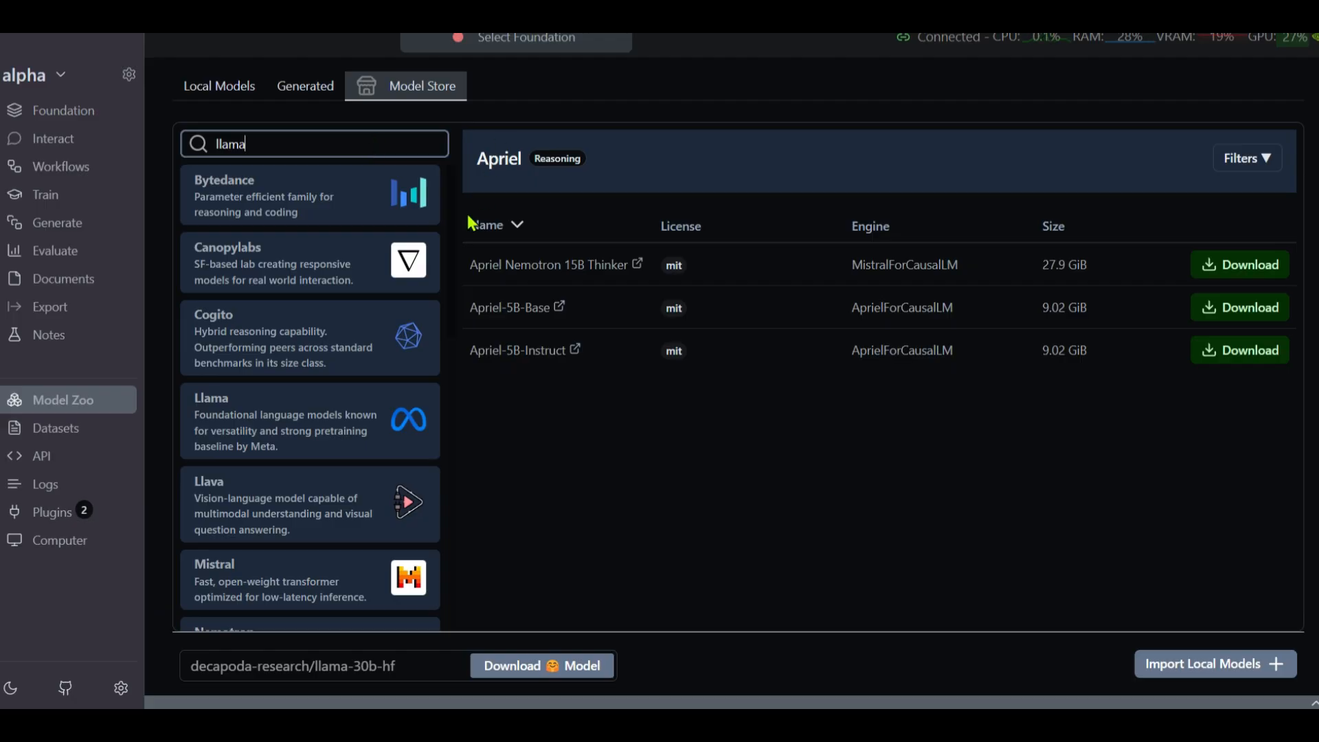
click(332, 415)
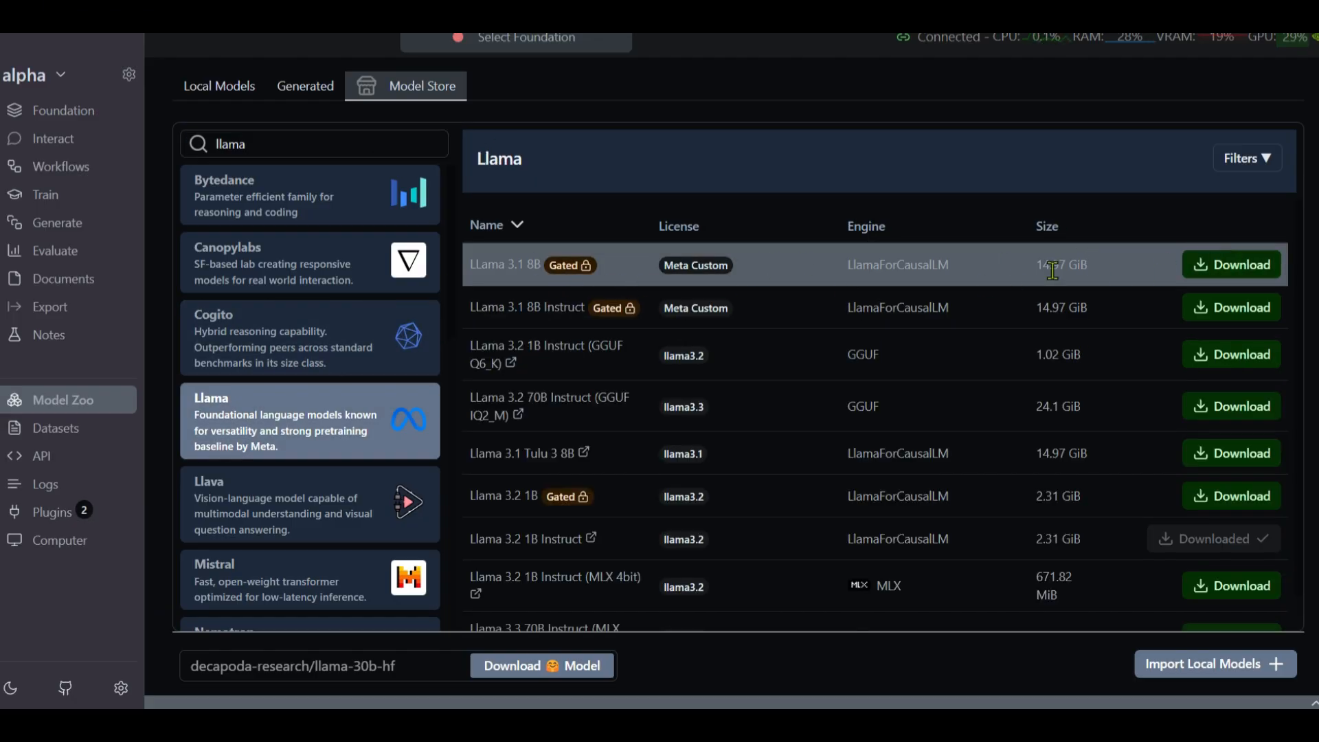
scroll(1209, 302, down, 1)
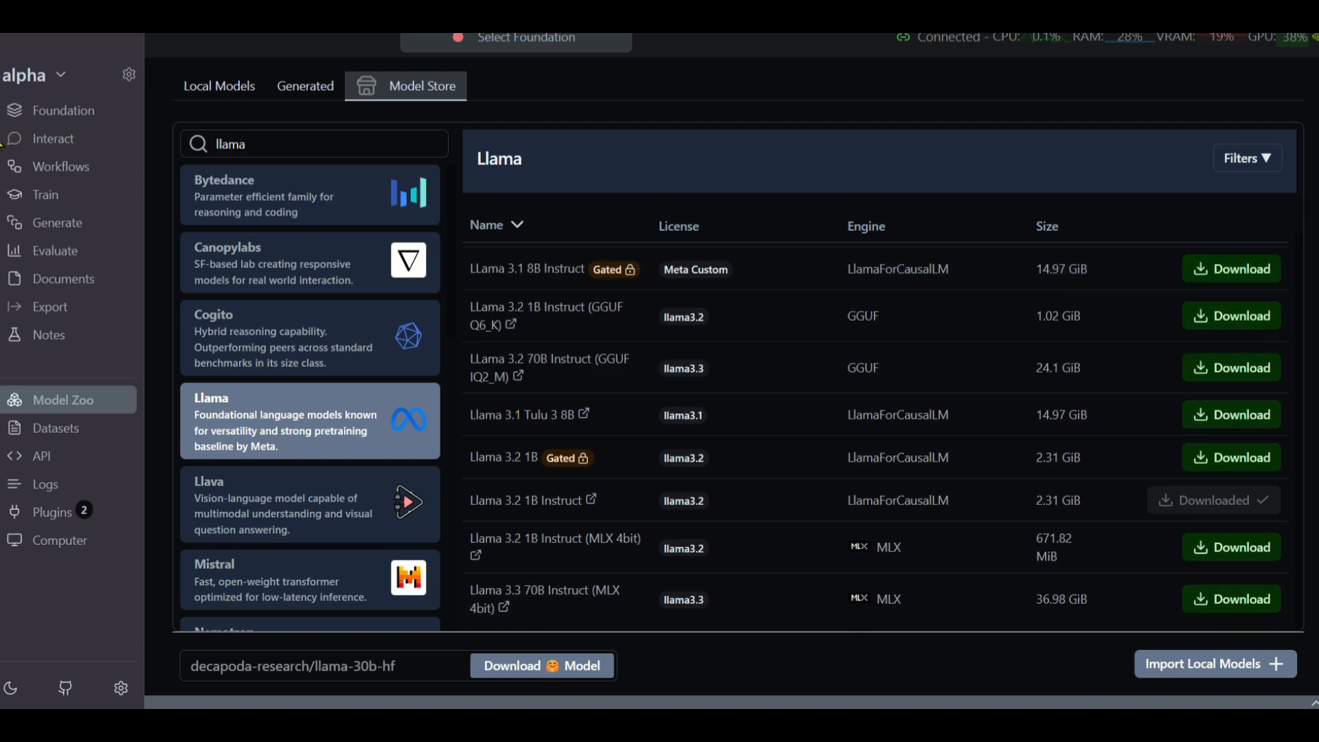
click(77, 114)
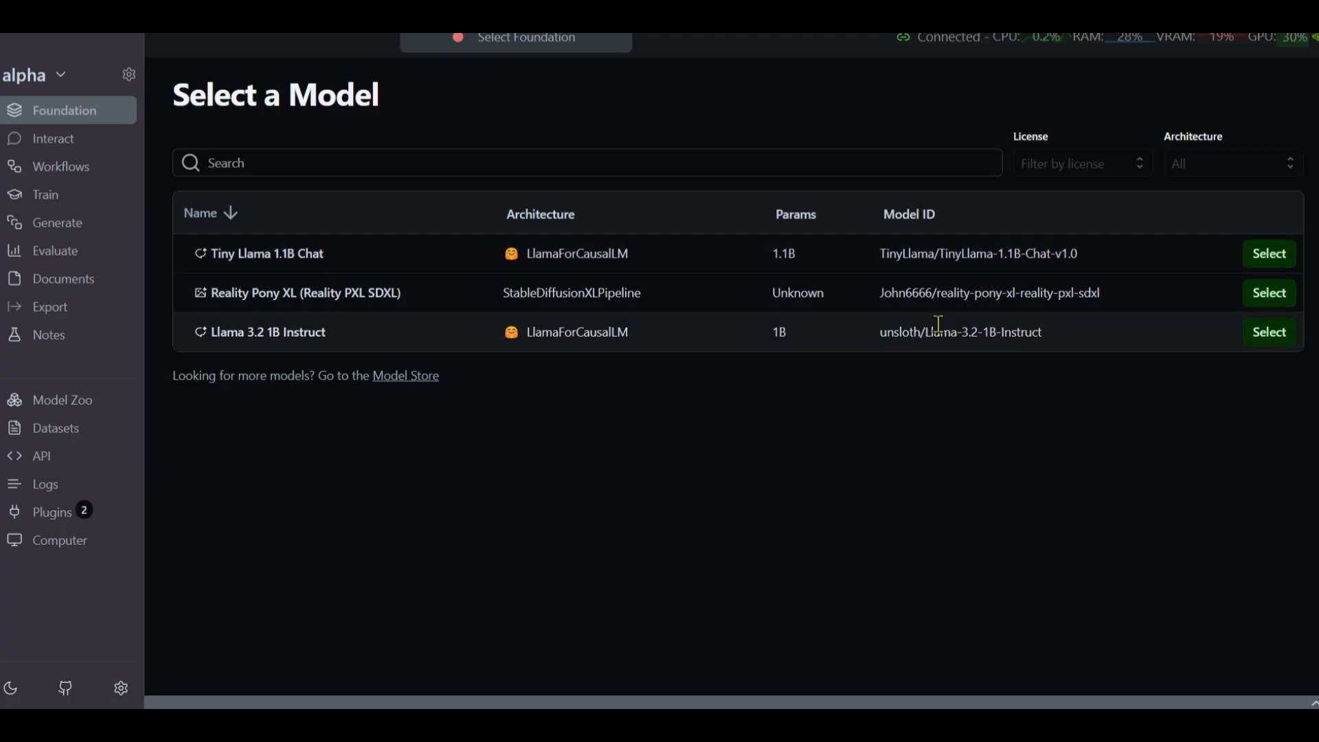
Select unsloth/Llama-3.2-1B-Instruct as the foundation model, then go to the Plugin Script Store
click(1270, 338)
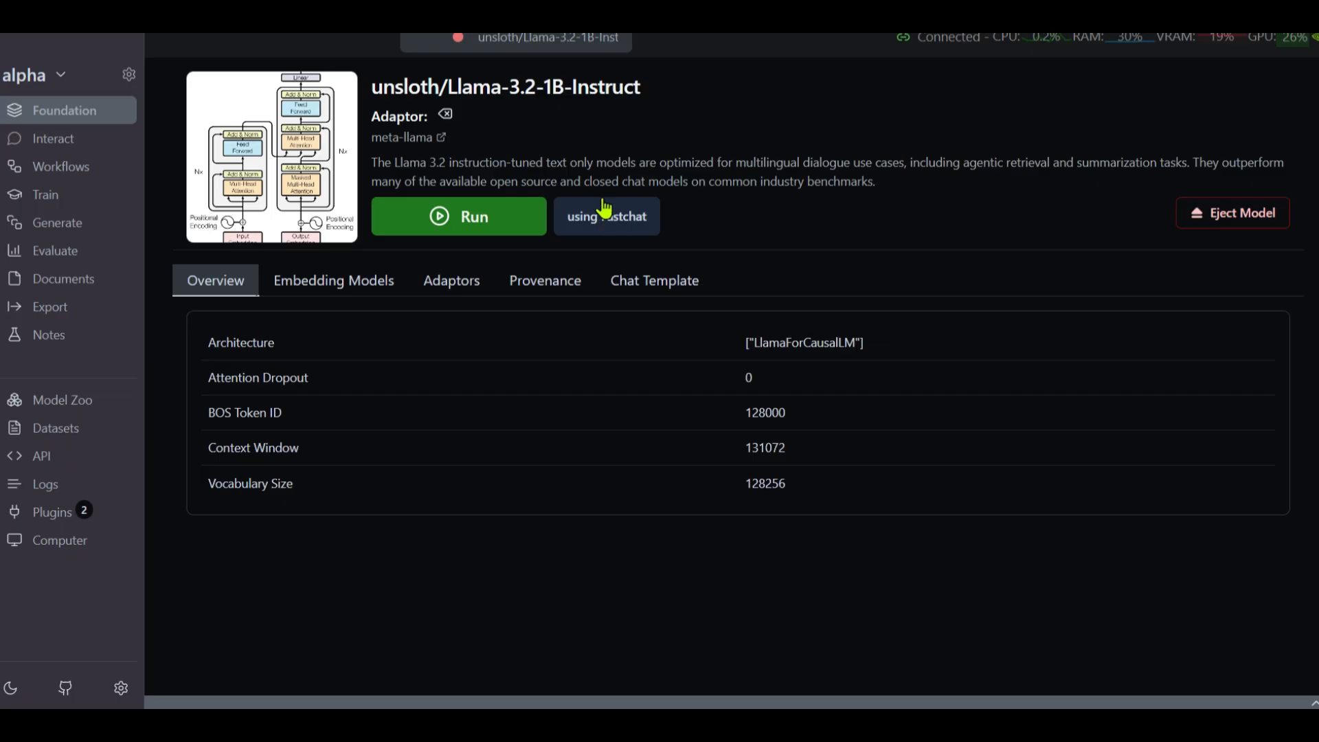
click(52, 512)
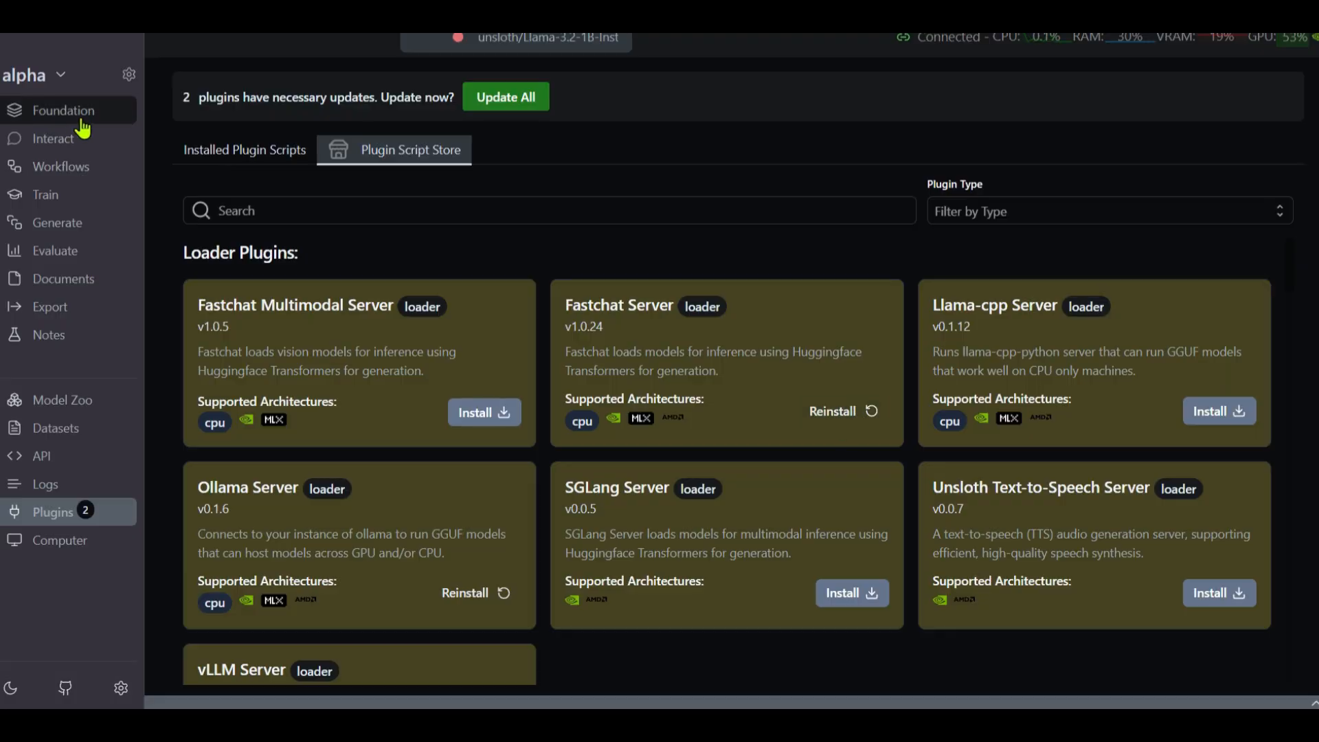
Scroll through the loader, trainer, generator, evaluator, exporter, diffusion and RAG plugins, then reopen Foundation
scroll(737, 458, down, 3)
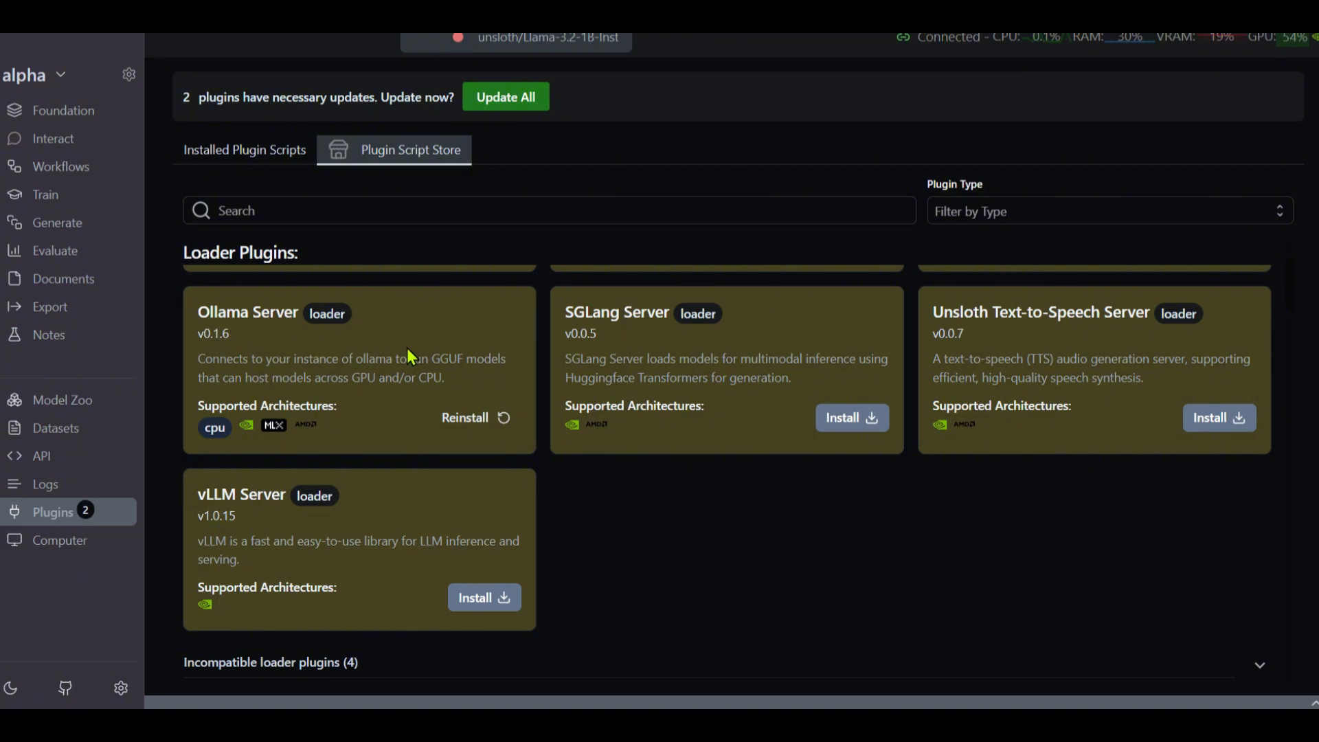
scroll(686, 412, down, 6)
scroll(839, 433, up, 6)
scroll(851, 447, down, 6)
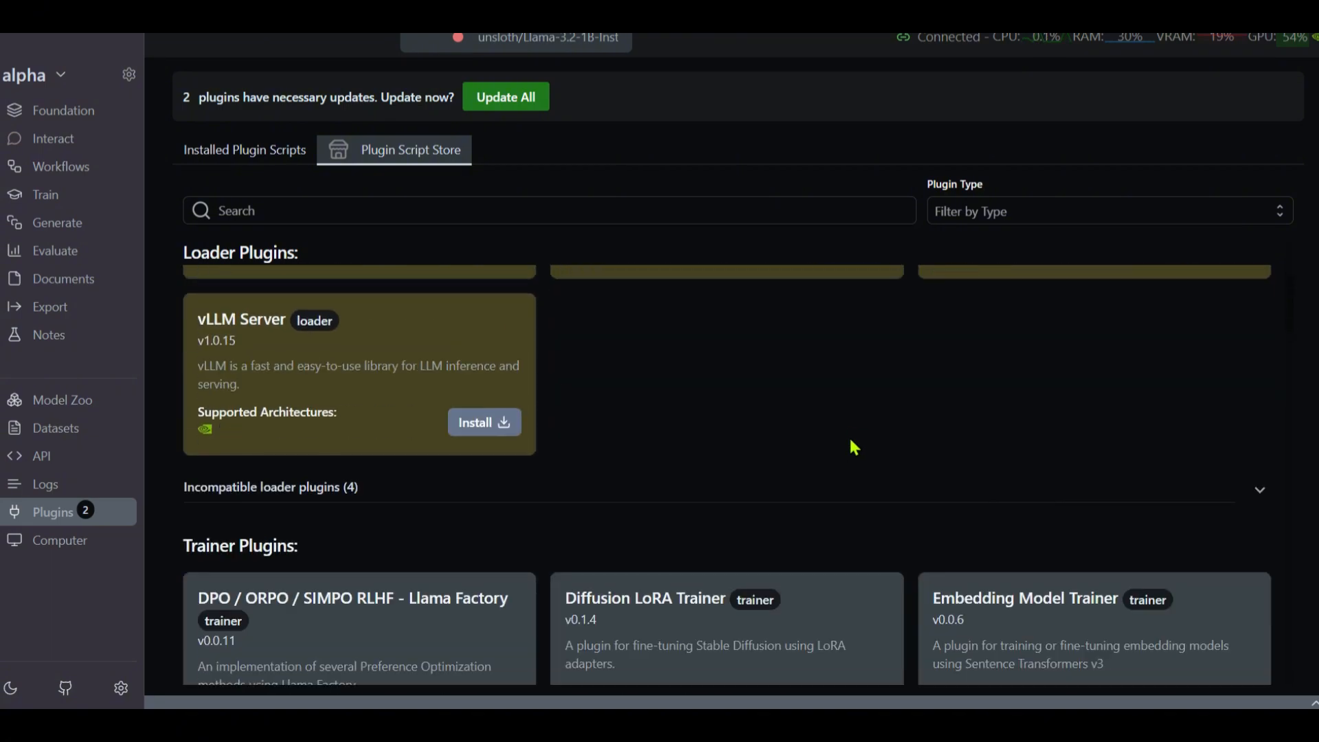
scroll(714, 464, down, 2)
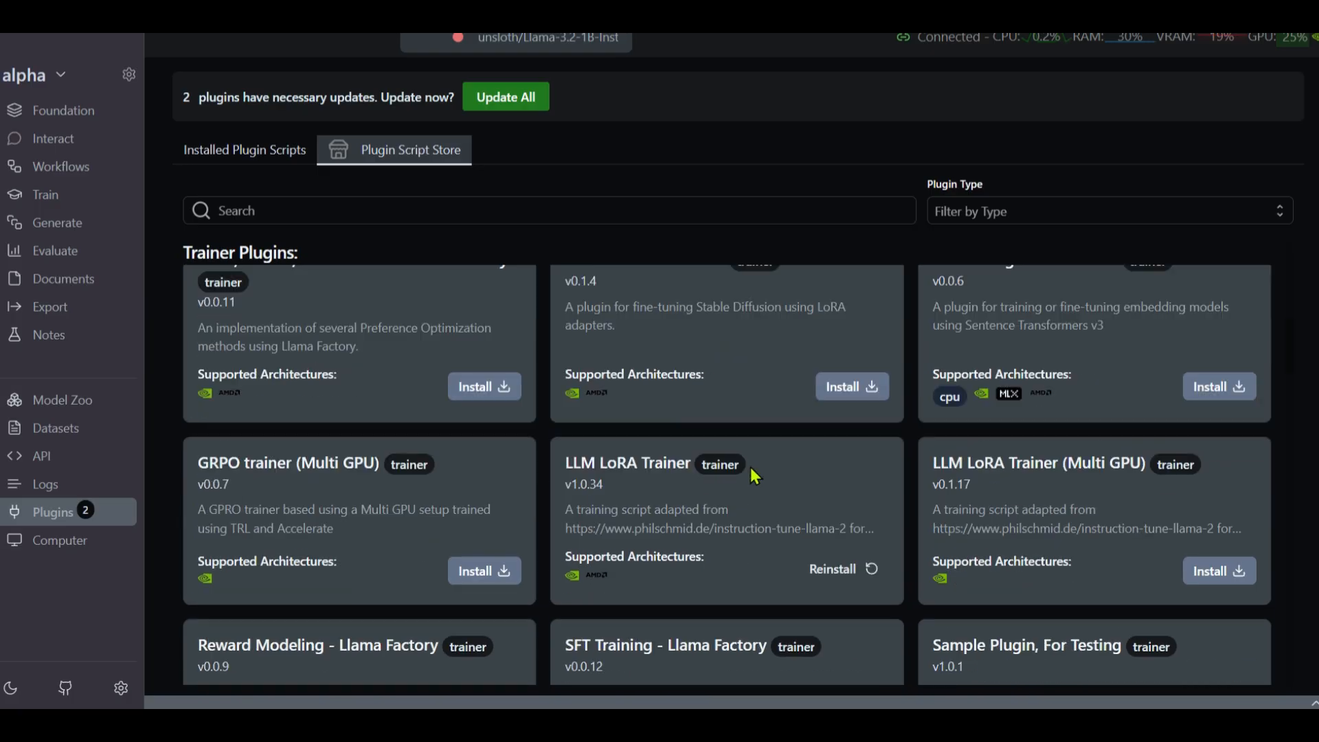
scroll(797, 445, up, 2)
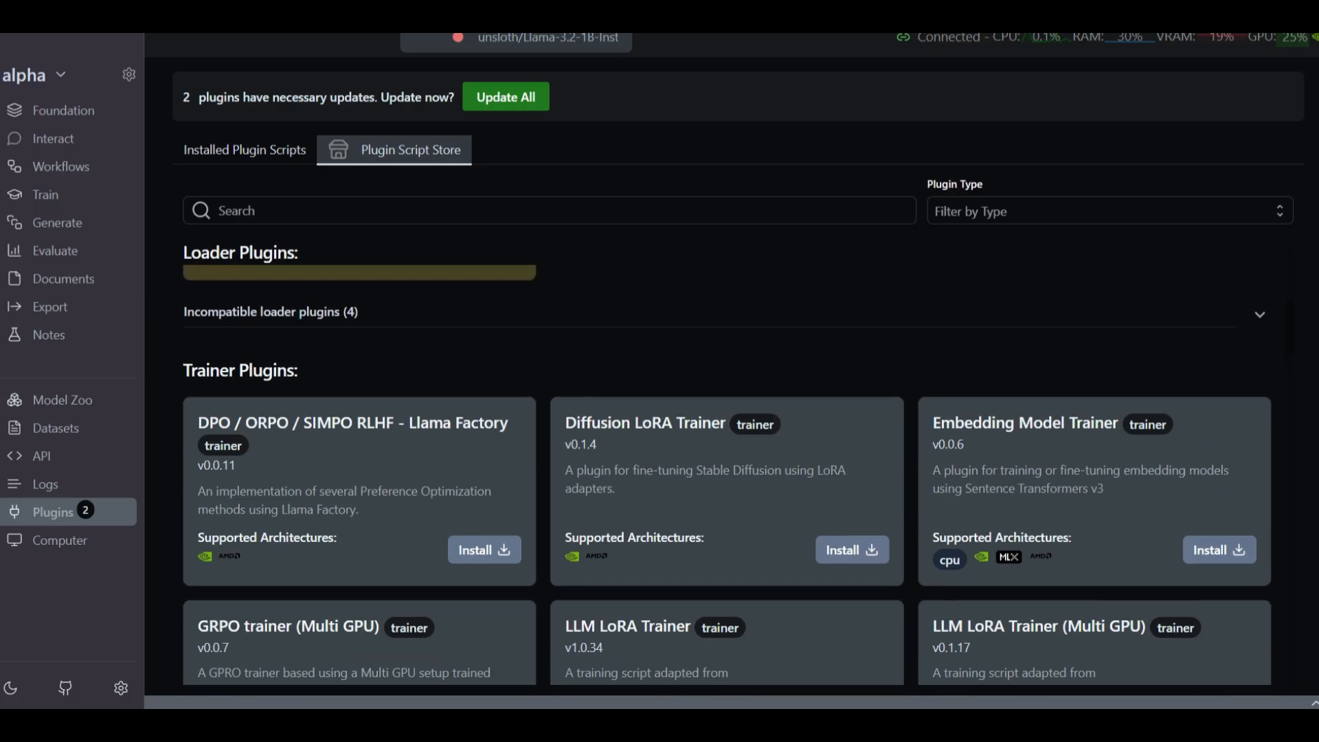
scroll(833, 506, down, 15)
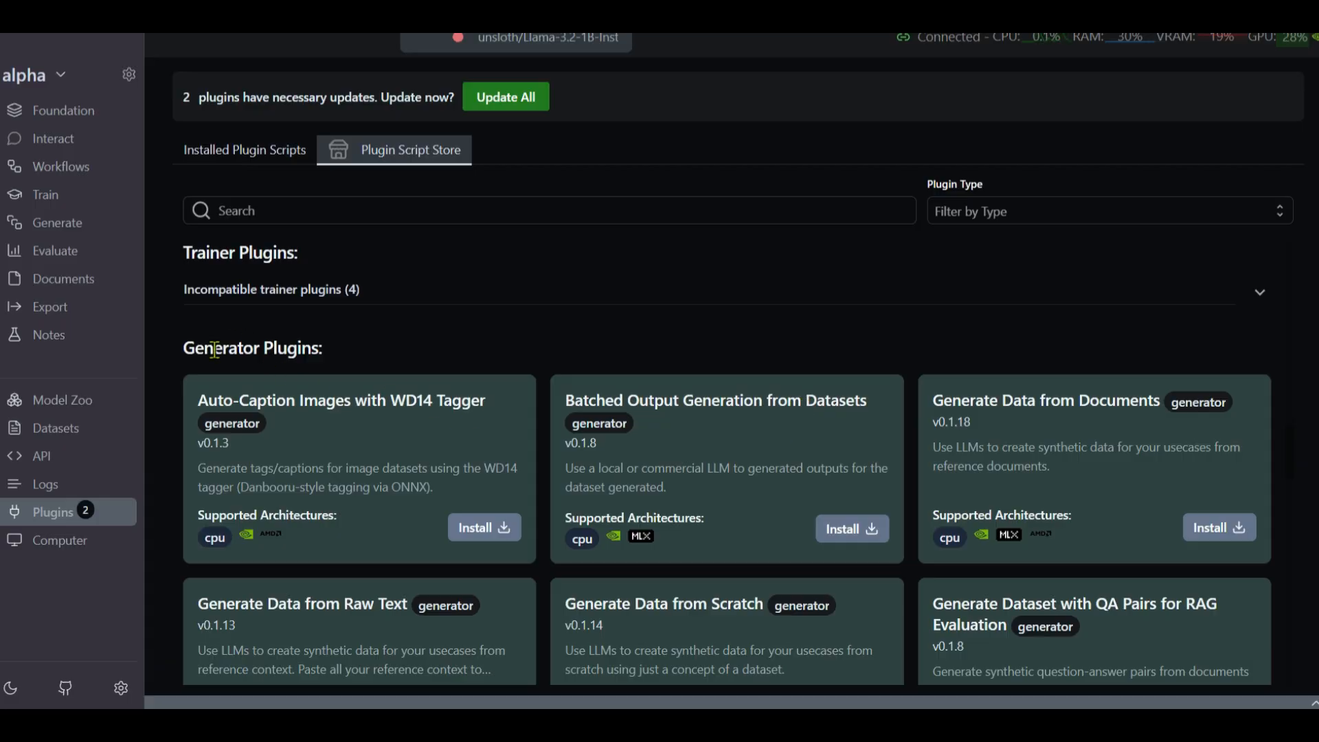
scroll(683, 456, down, 10)
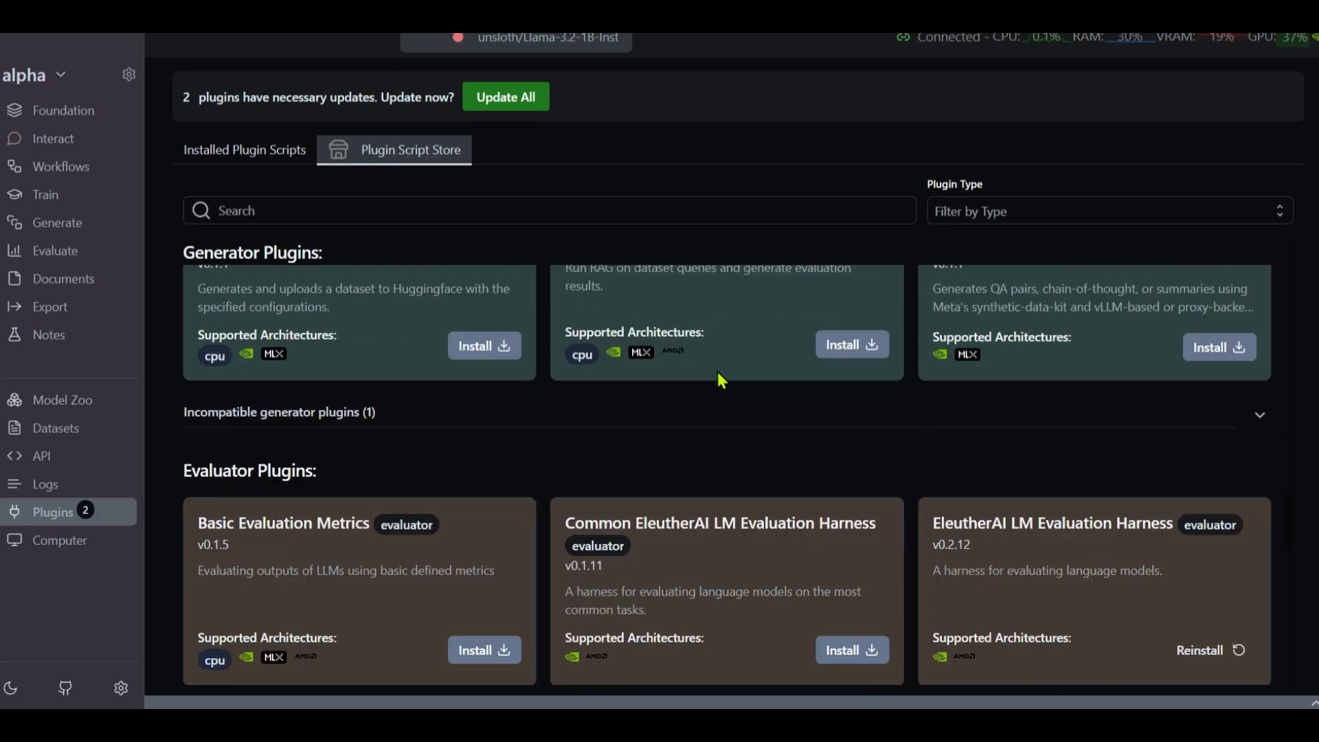
scroll(771, 390, down, 8)
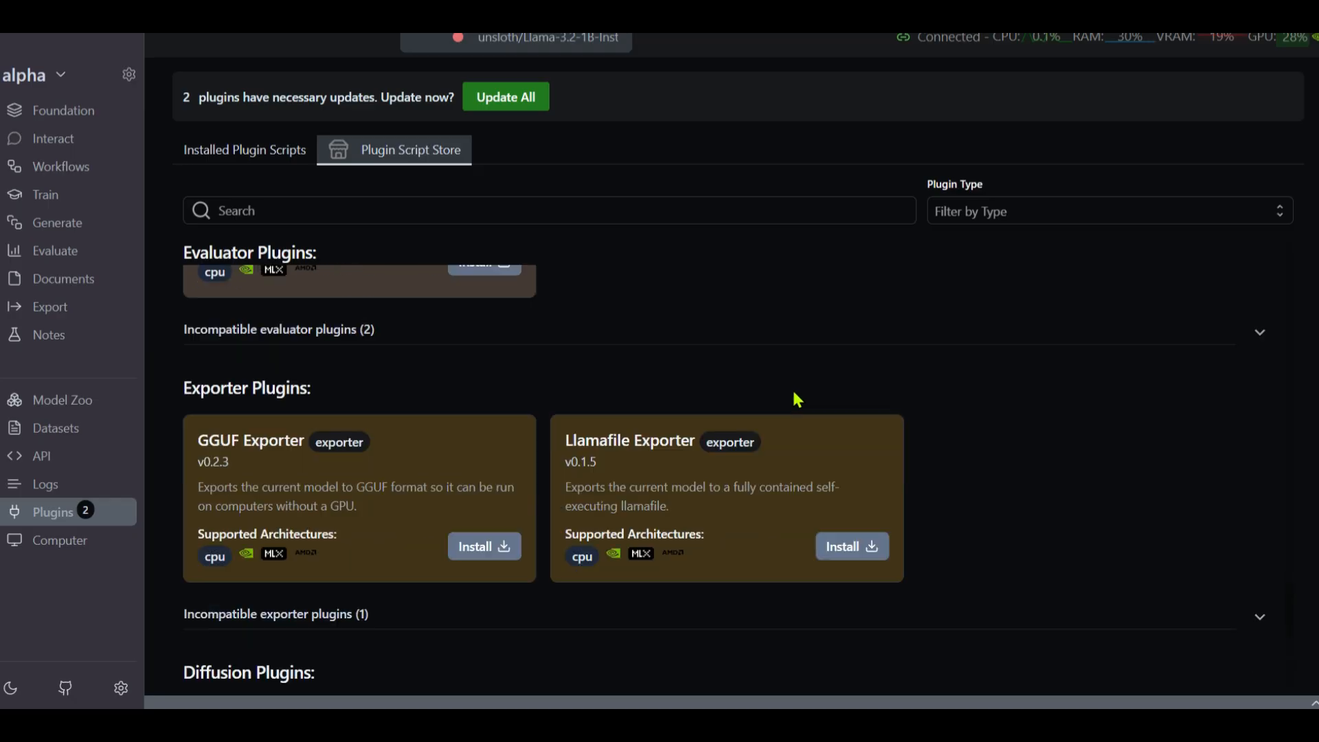
scroll(783, 429, down, 2)
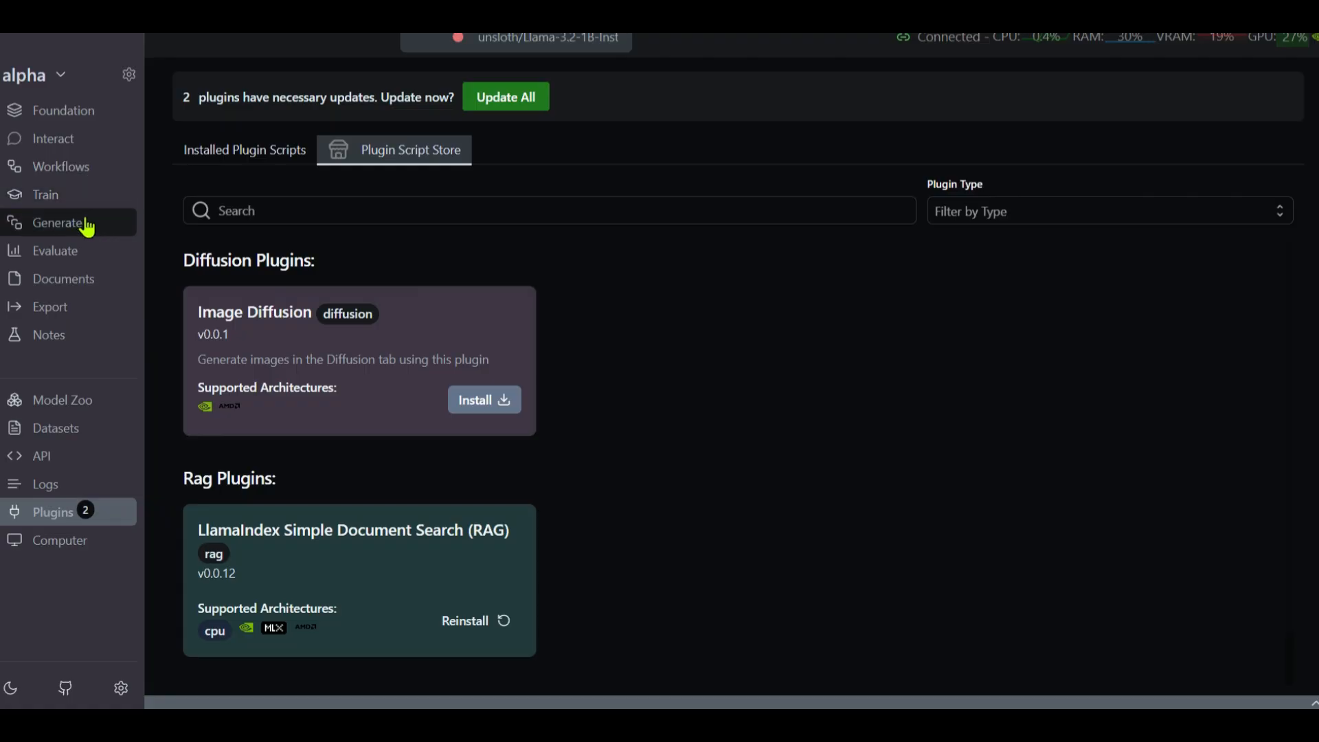
click(72, 118)
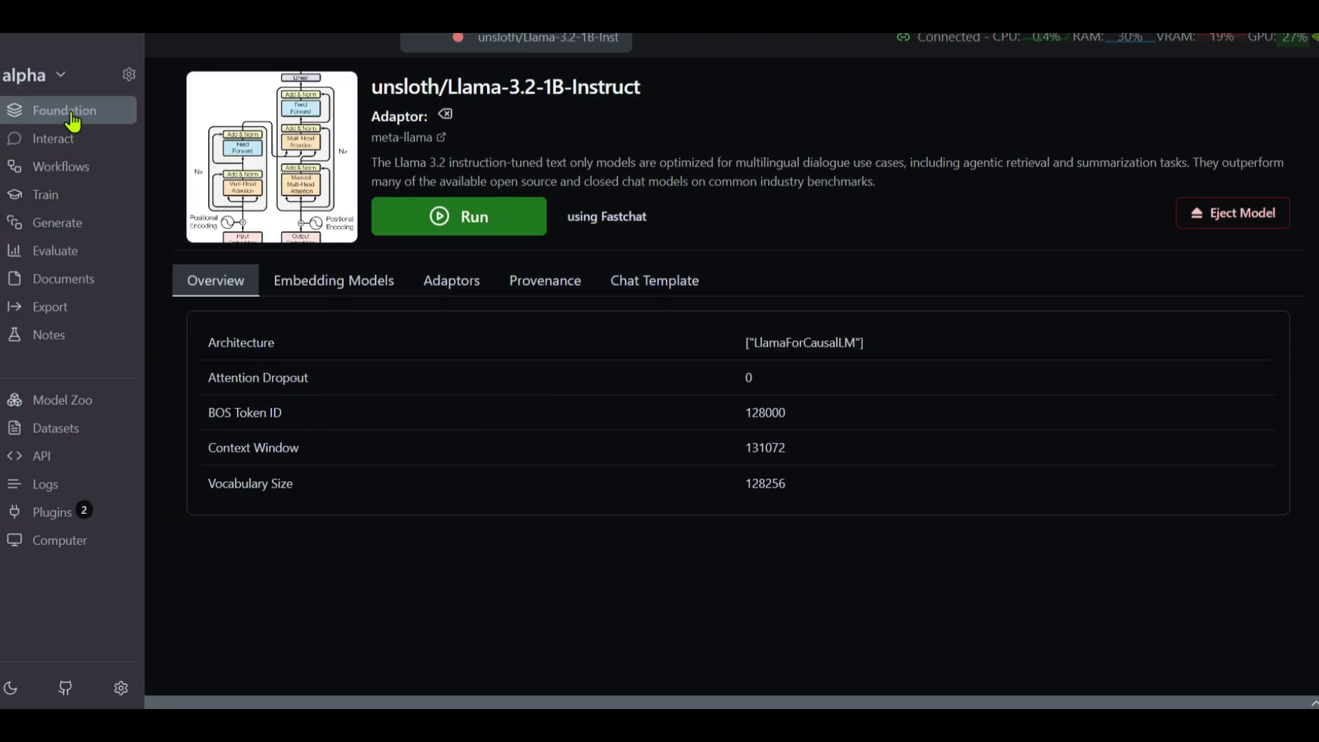
Launch unsloth/Llama-3.2-1B-Instruct with the Fastchat engine from the Foundation page
click(465, 229)
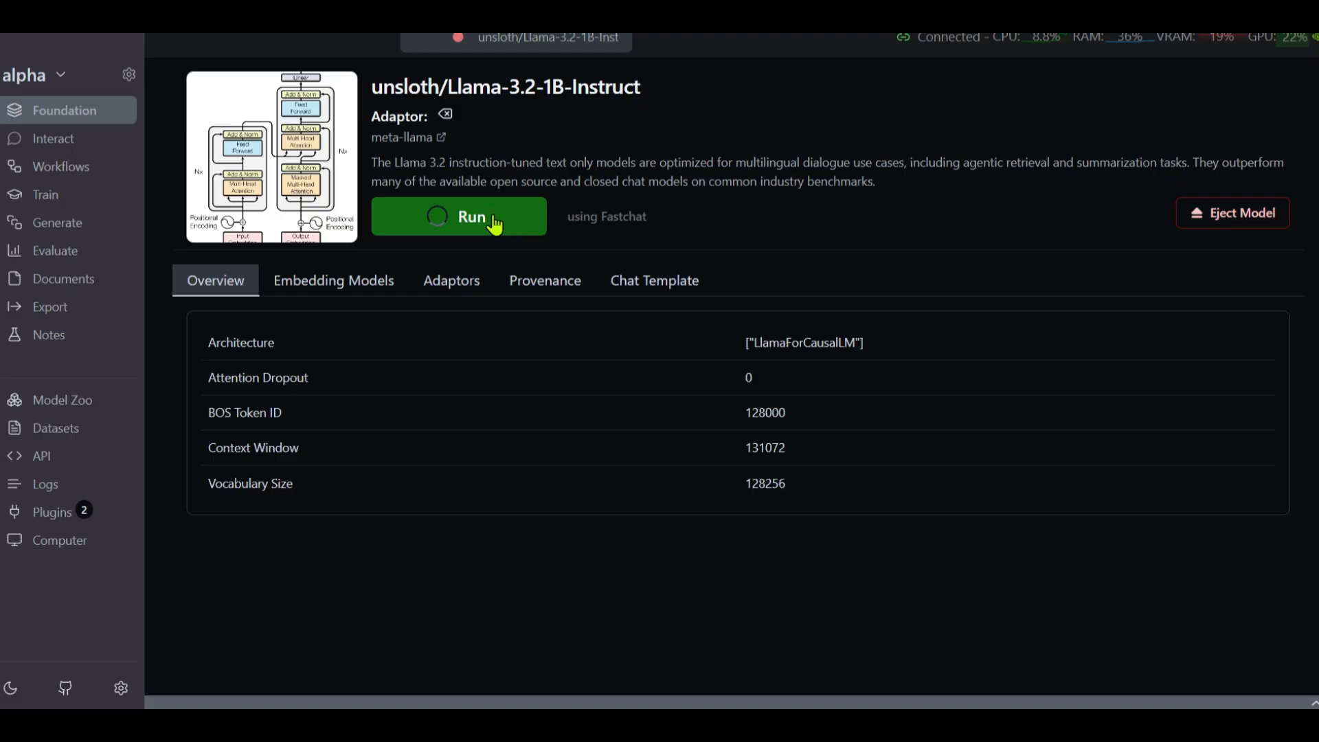
Ask the Llama-3.2-1B-Instruct model 'how are you?' in Interact and highlight its reply
click(64, 146)
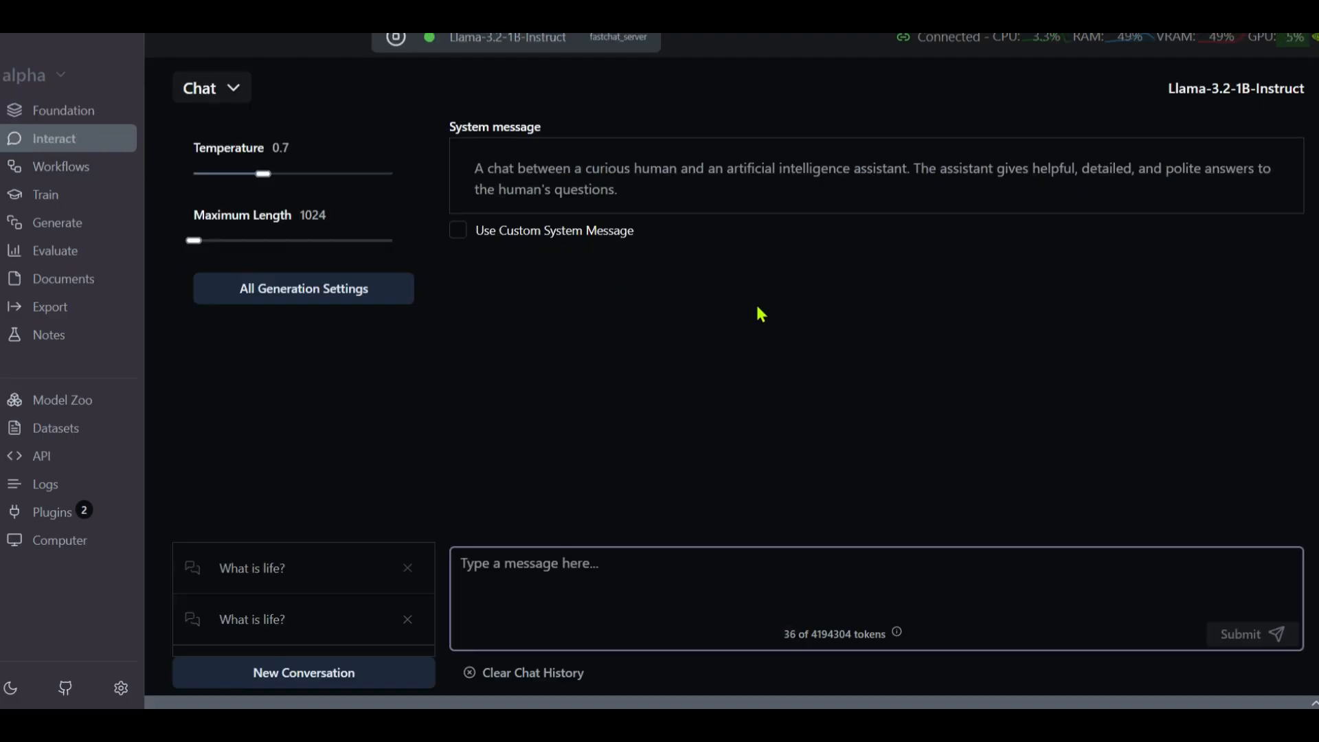
text(how are you?)
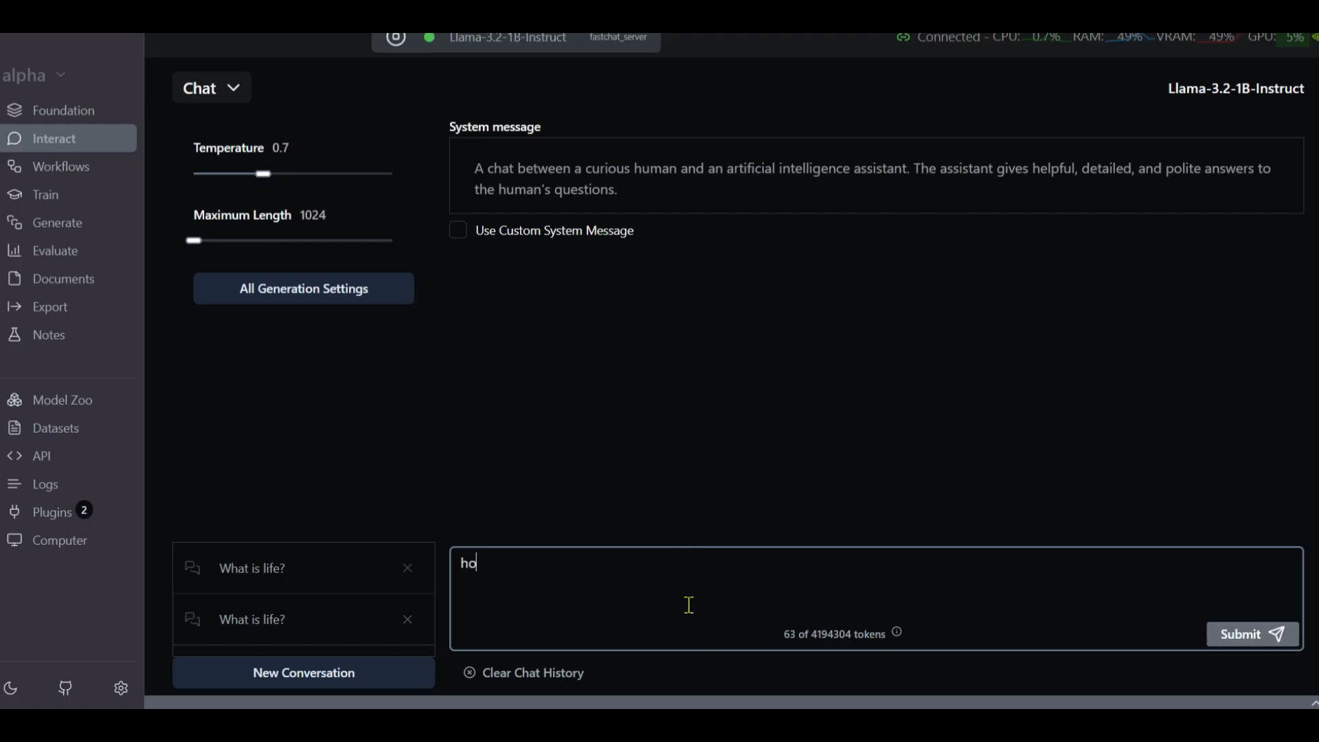
key(Return)
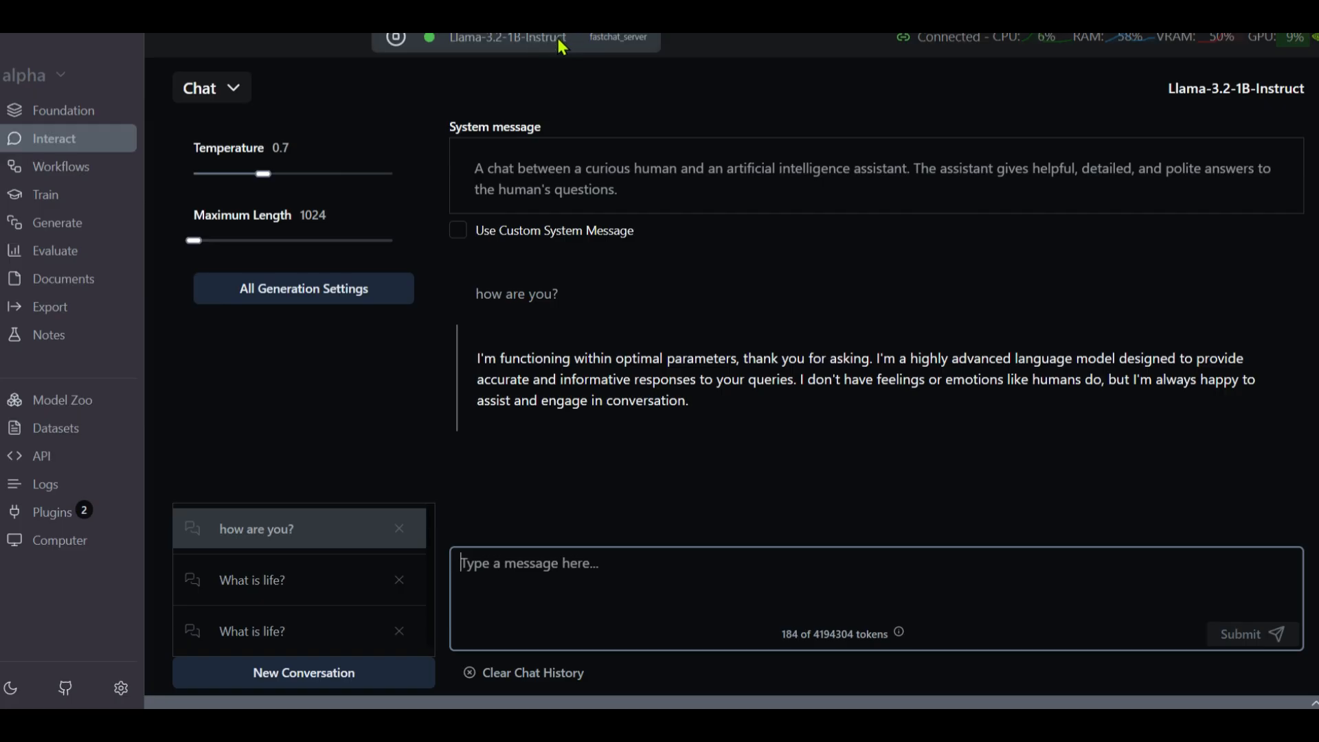
drag(483, 358, 712, 408)
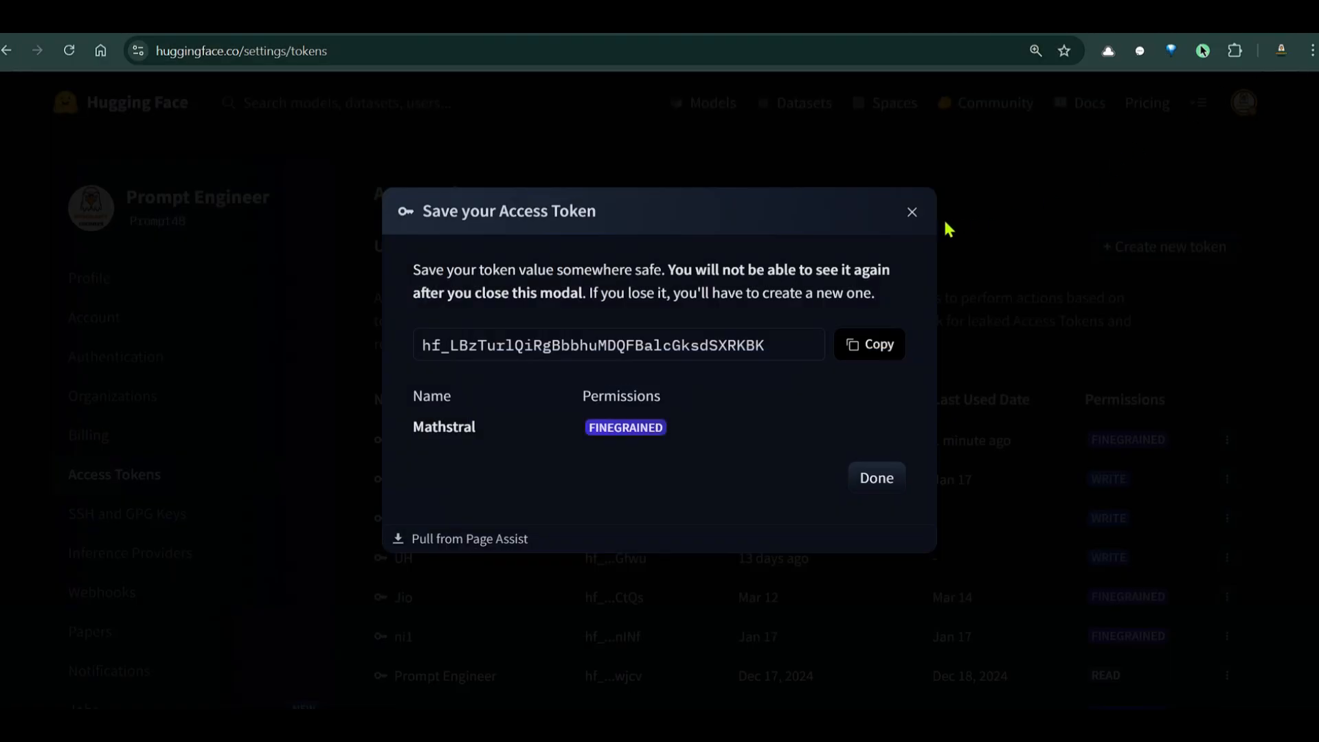
Close Hugging Face's 'Save your Access Token' notice, then leave RunPod's pod details for the pods list
click(911, 213)
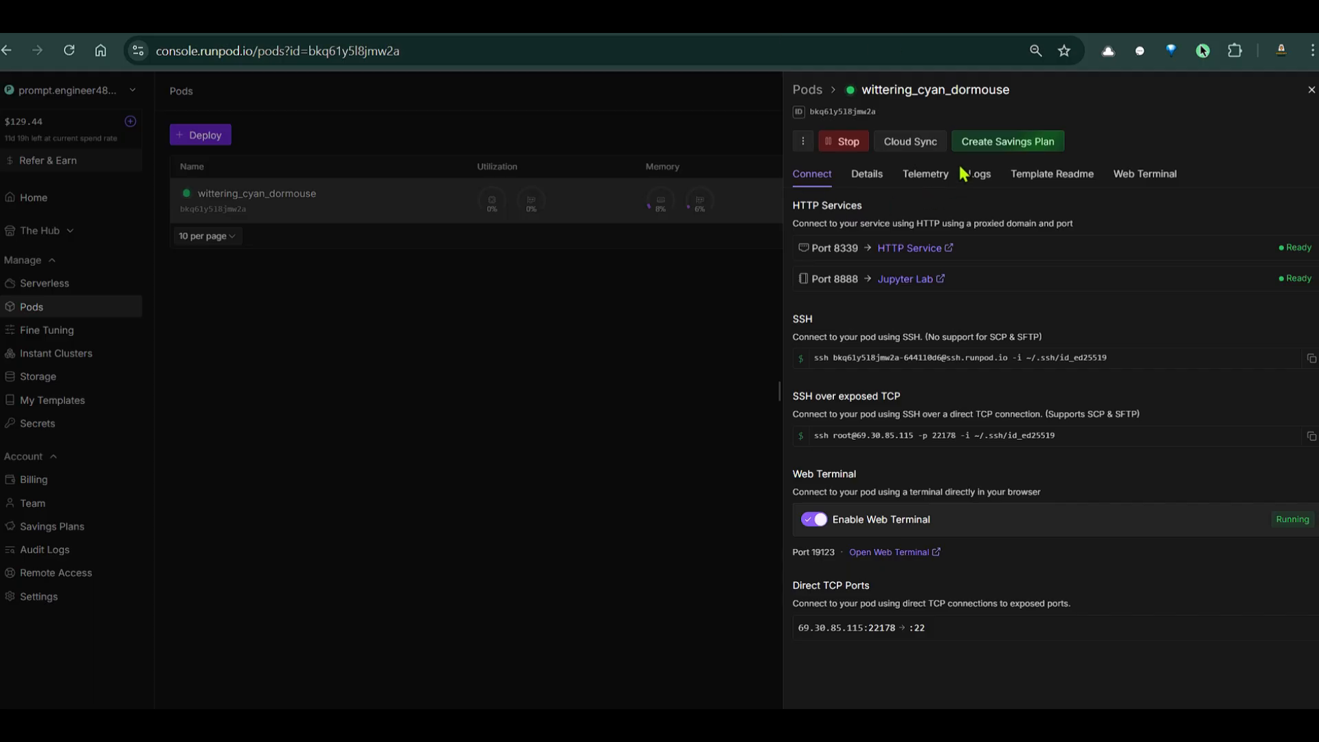
click(559, 358)
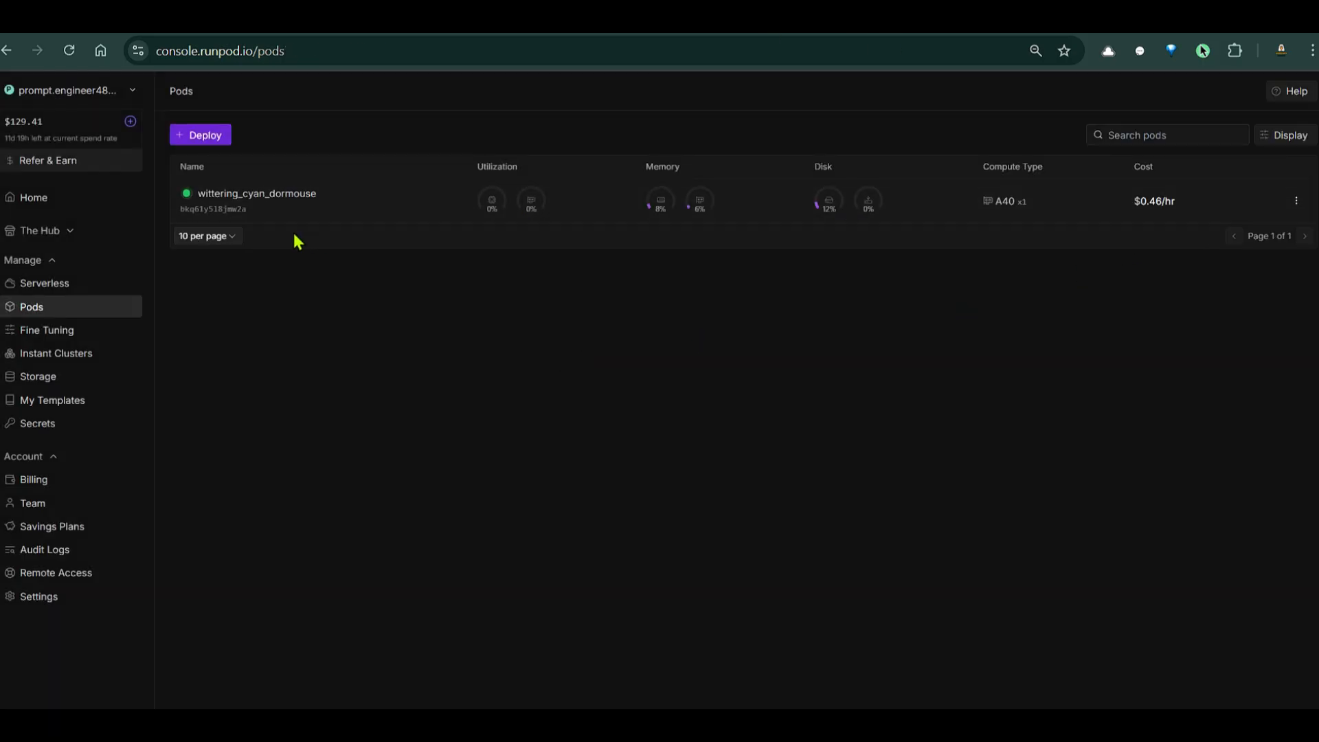
Stop the running wittering_cyan_dormouse pod and confirm
click(1295, 202)
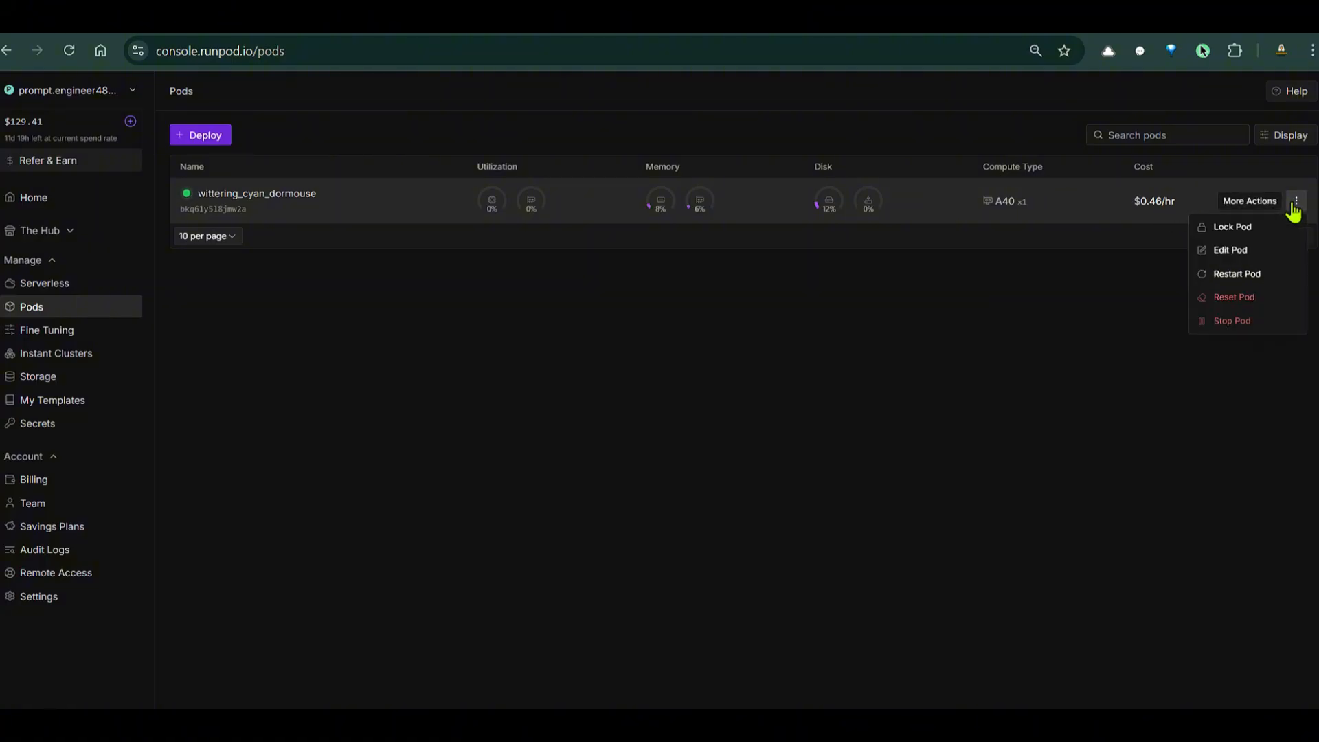
click(1233, 322)
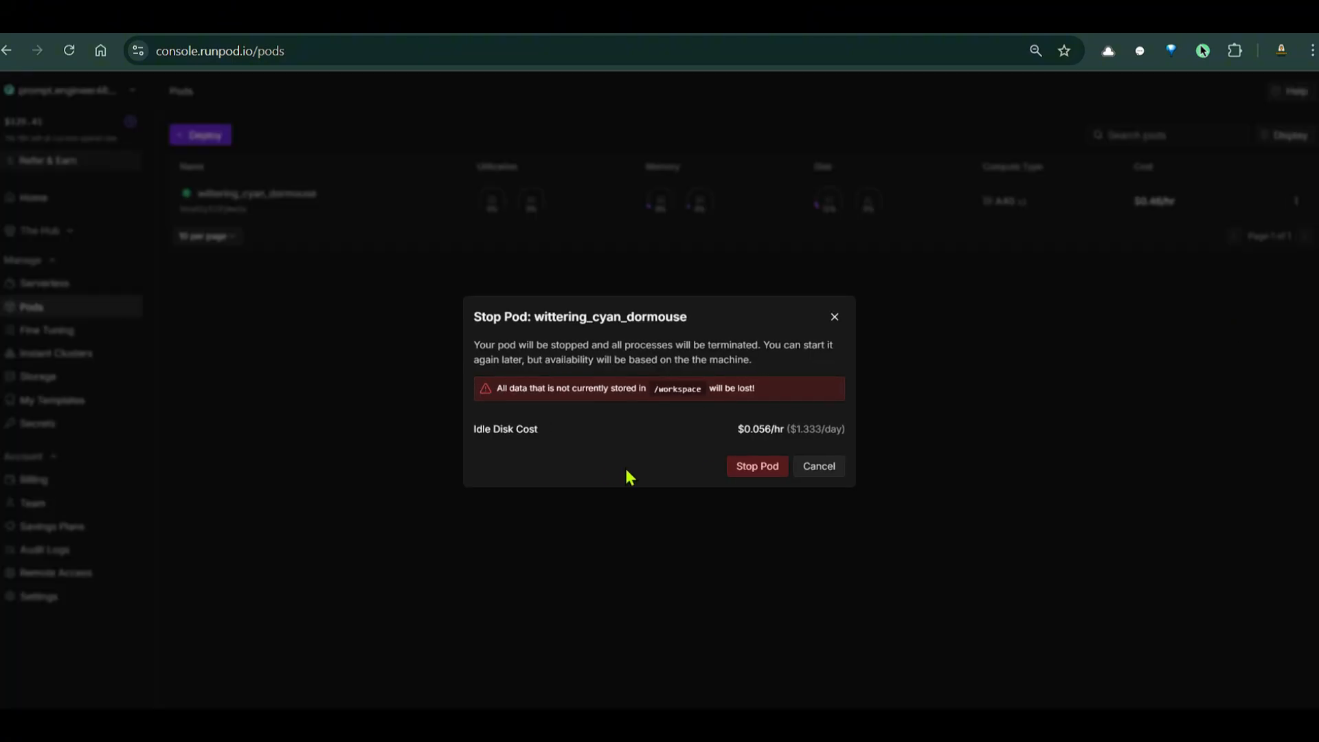
click(756, 465)
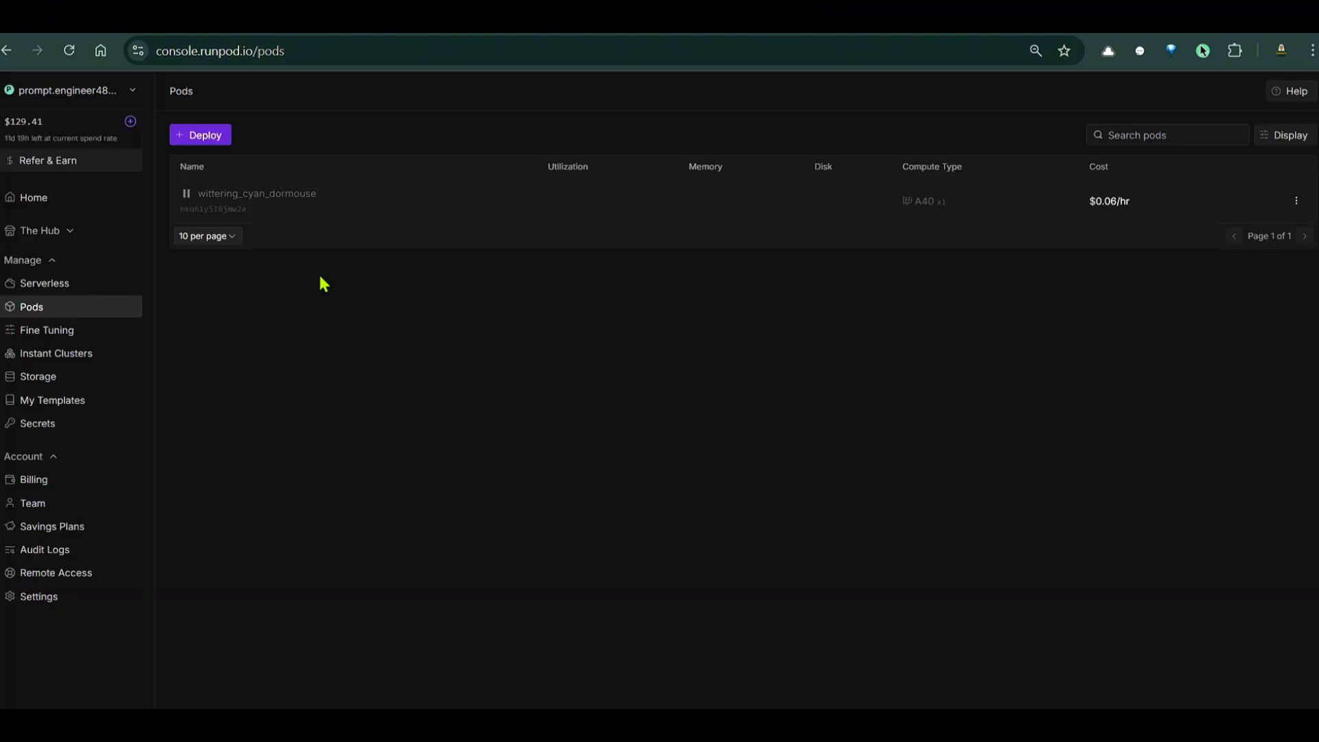
Permanently terminate the stopped pod and confirm the termination
click(1296, 200)
click(1233, 297)
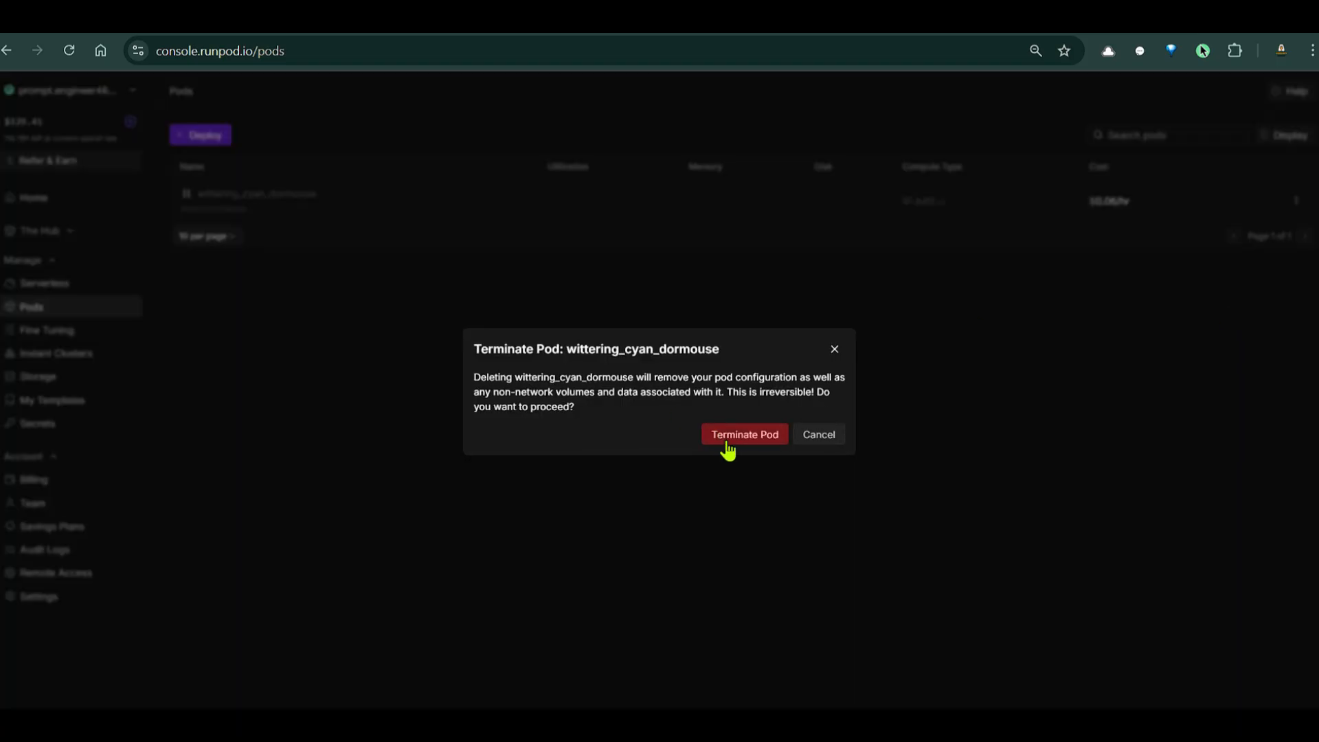
click(724, 436)
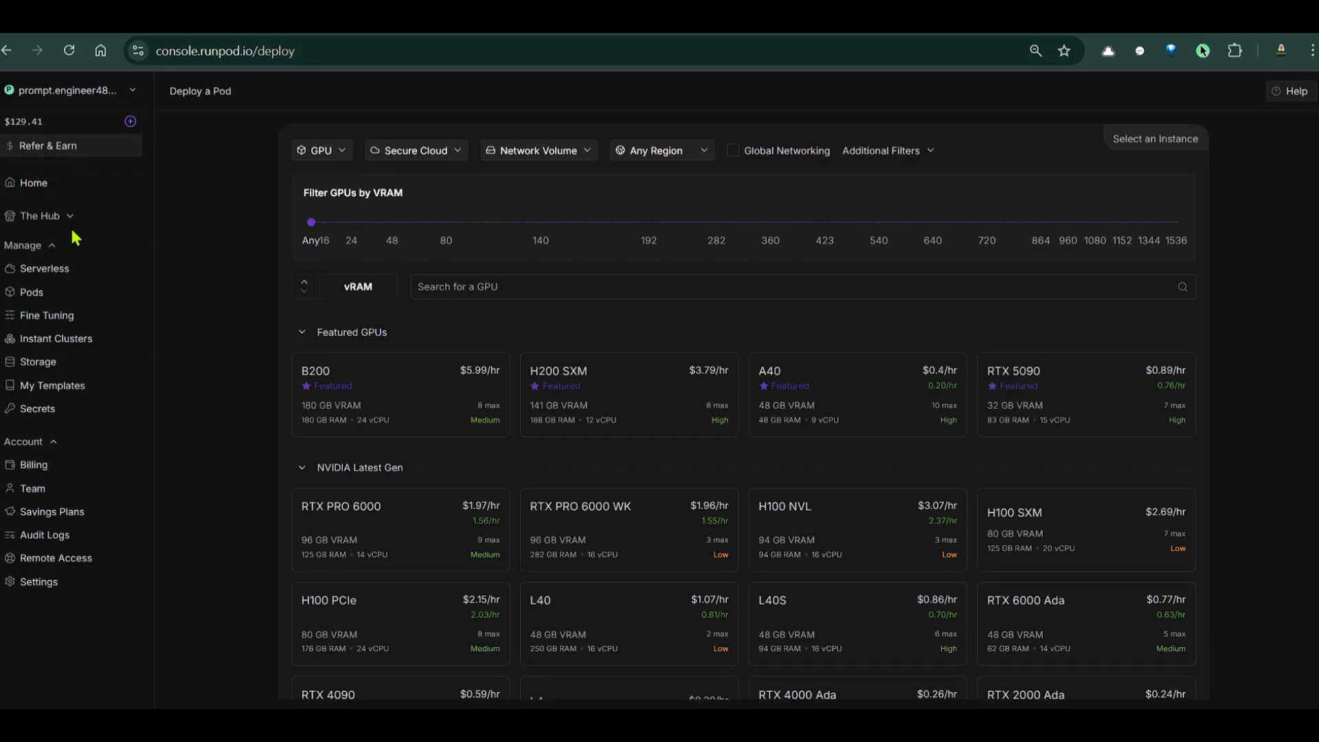
From the pods list, choose the A40 card under Featured GPUs for a new pod
click(52, 296)
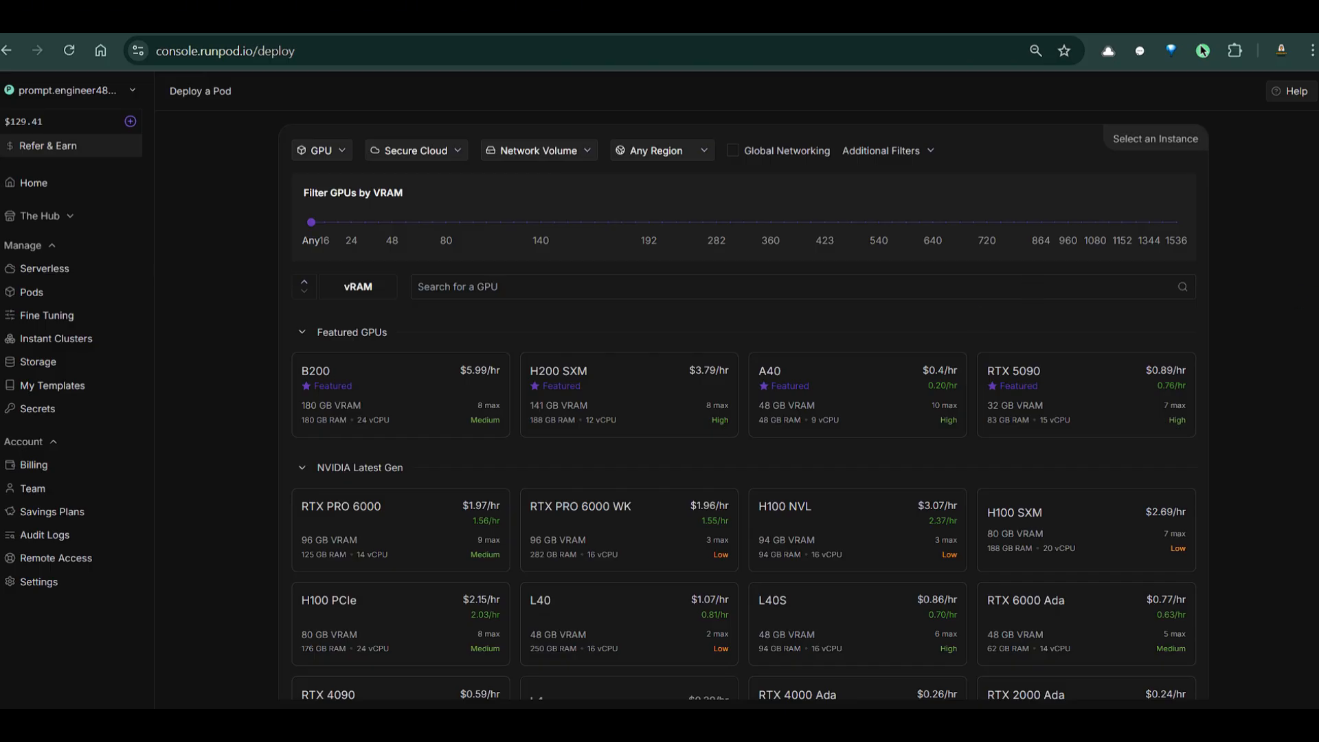
click(889, 402)
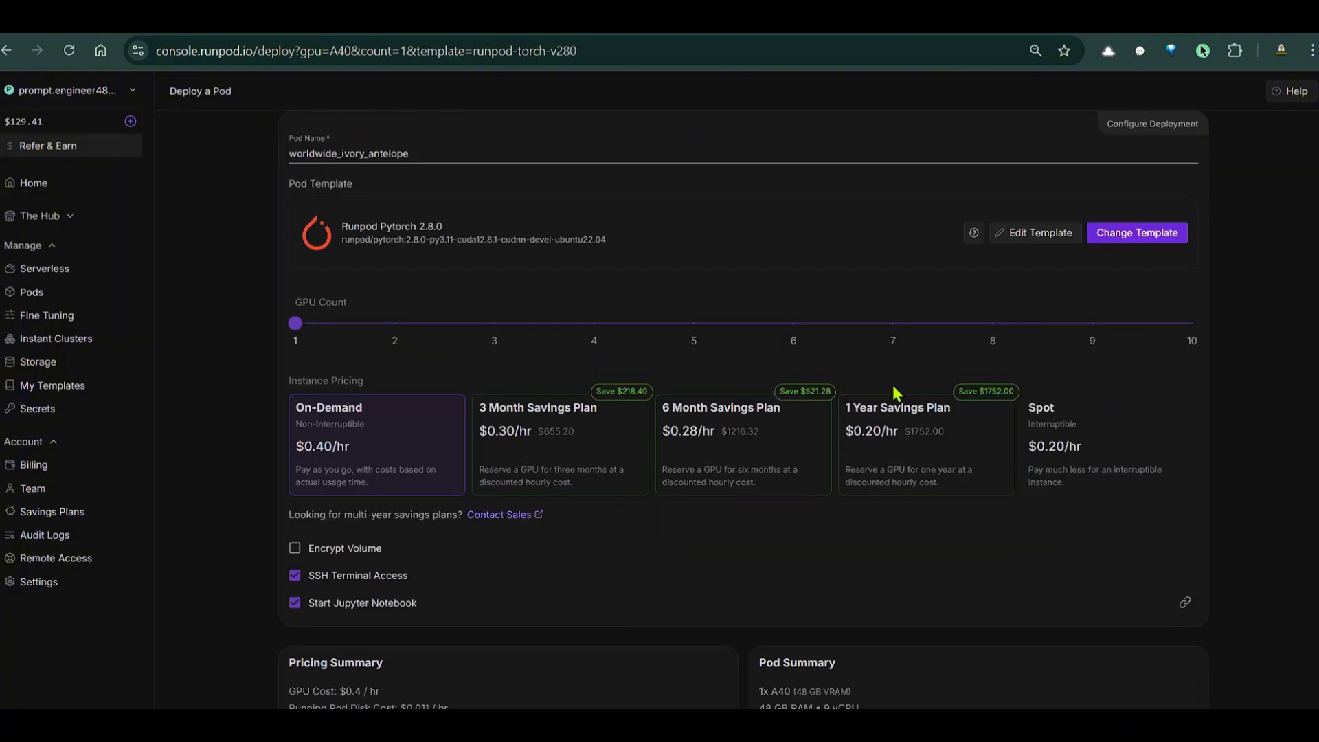
Override the pod template with 200 GB container and volume disks and HTTP ports 8888, 8339
click(1036, 236)
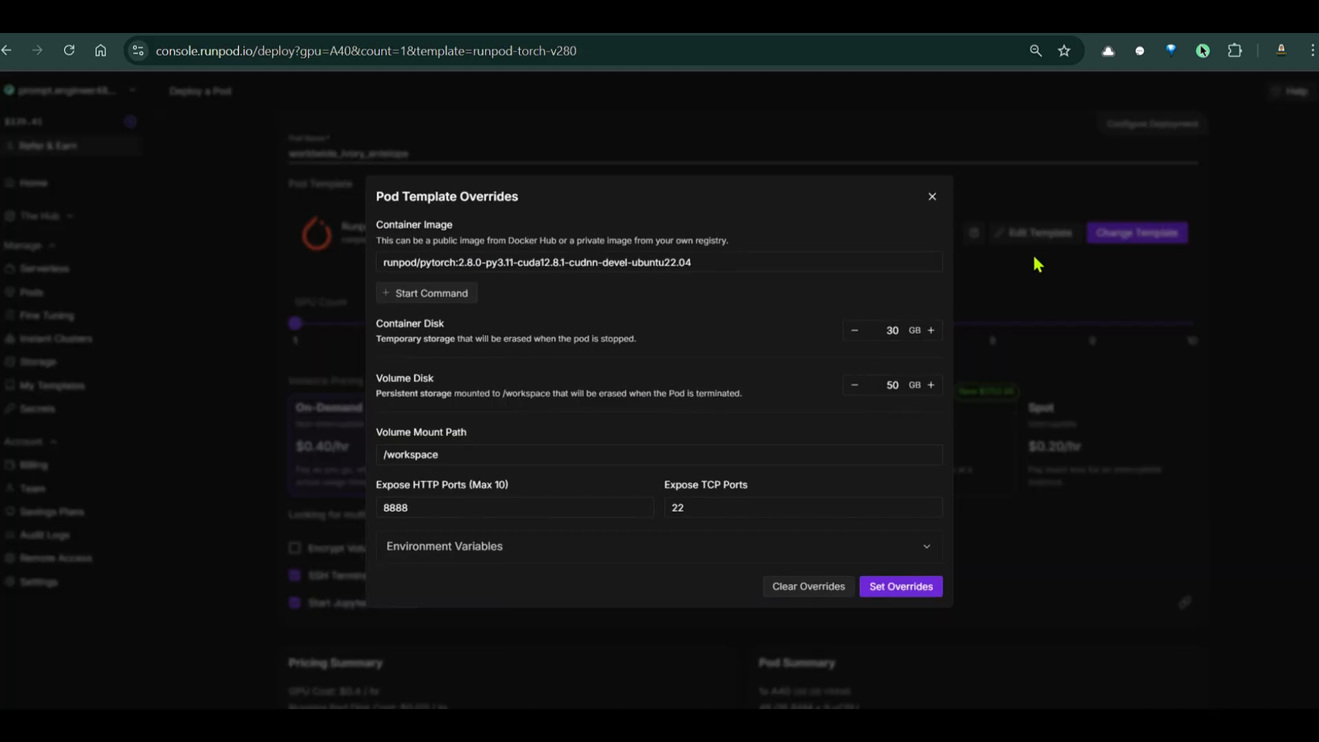
double_click(896, 331)
text(200)
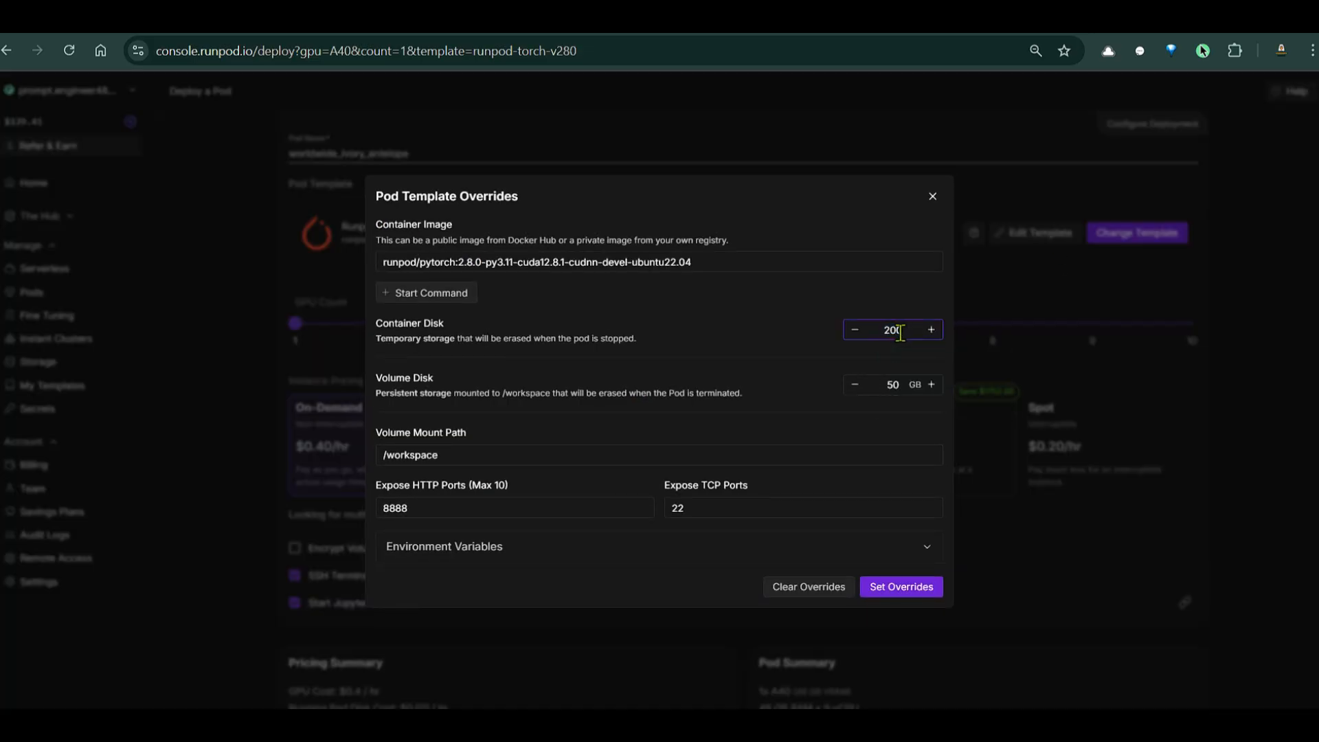
double_click(905, 384)
text(200)
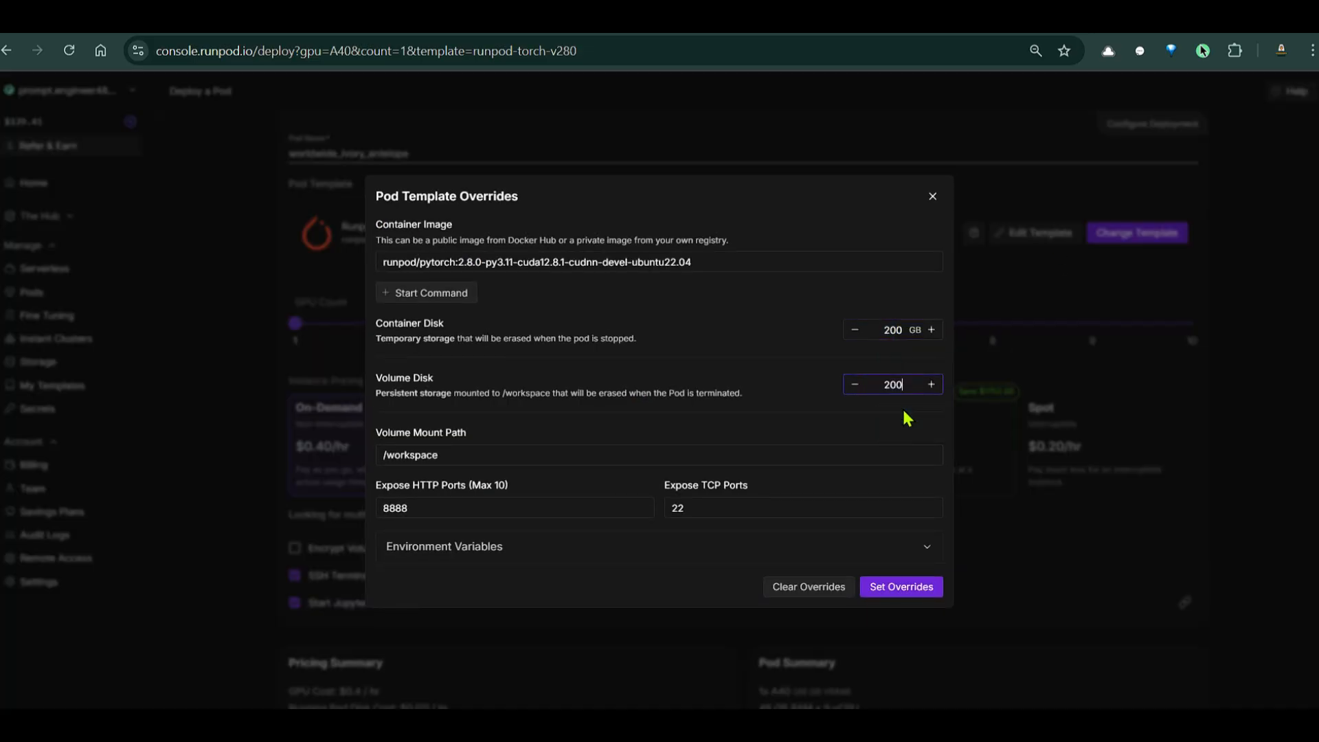
click(451, 504)
text(, 8339)
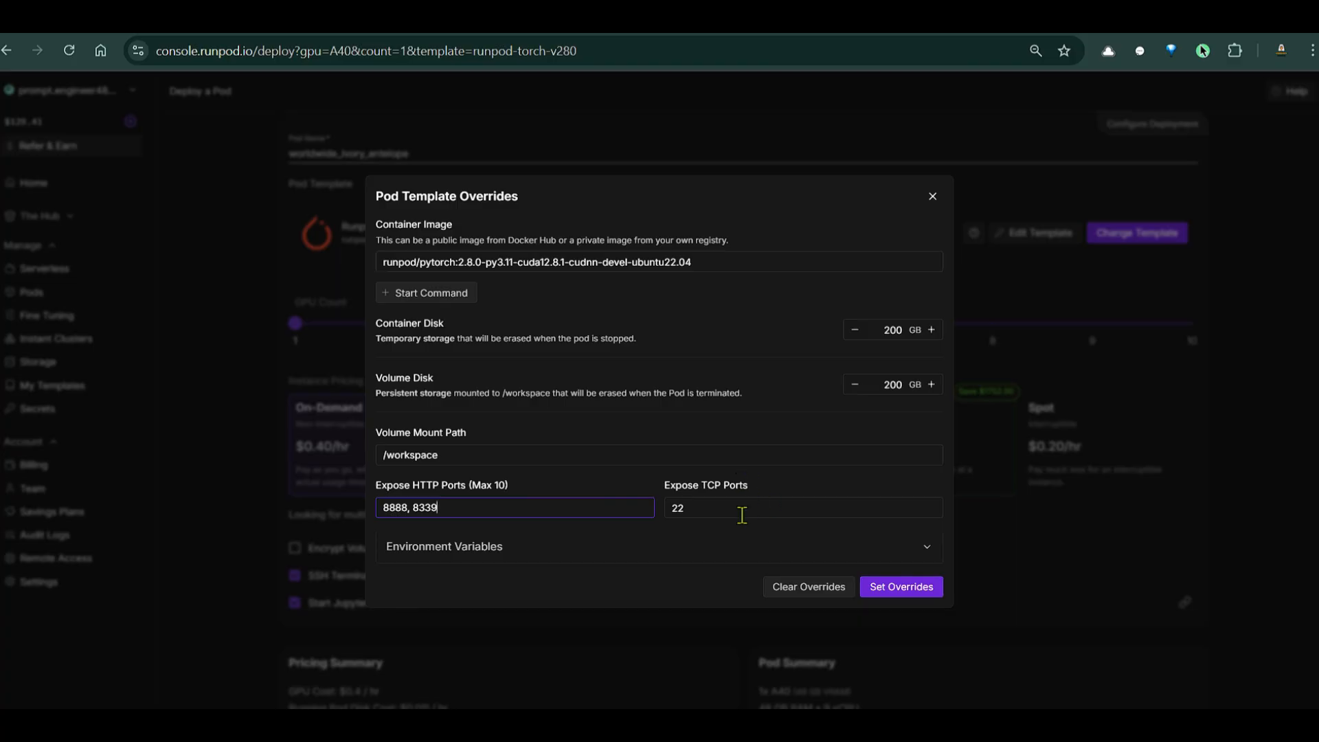
click(898, 588)
scroll(921, 523, down, 3)
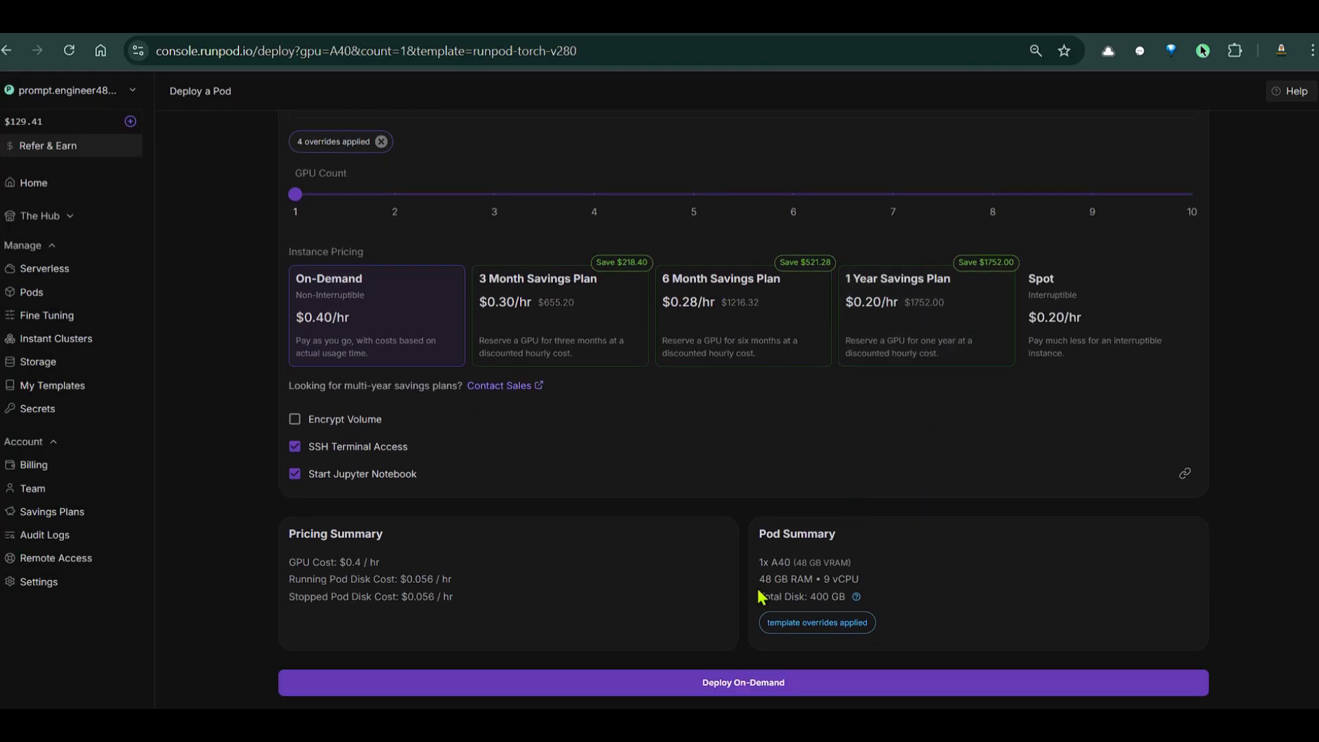
Deploy the A40 pod on demand as worldwide_ivory_antelope, then go to the Transformer Lab docs
click(726, 691)
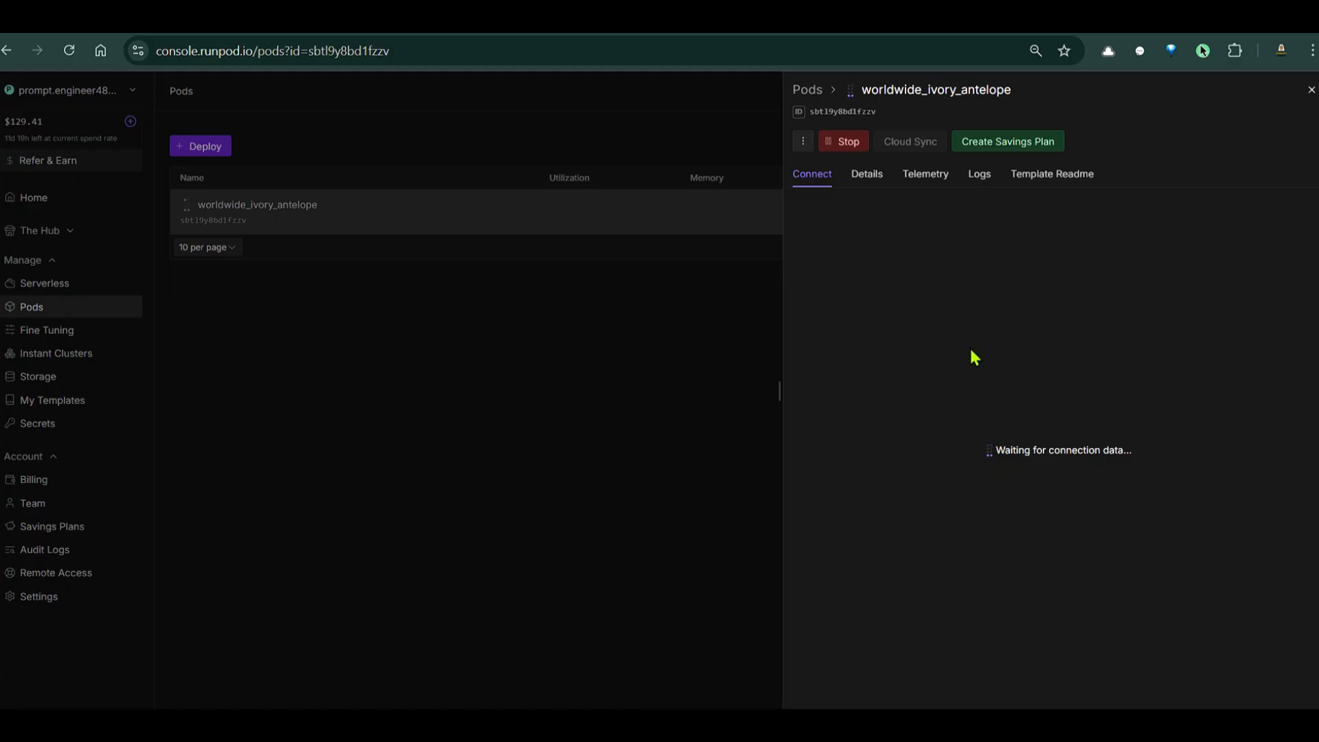
click(481, 26)
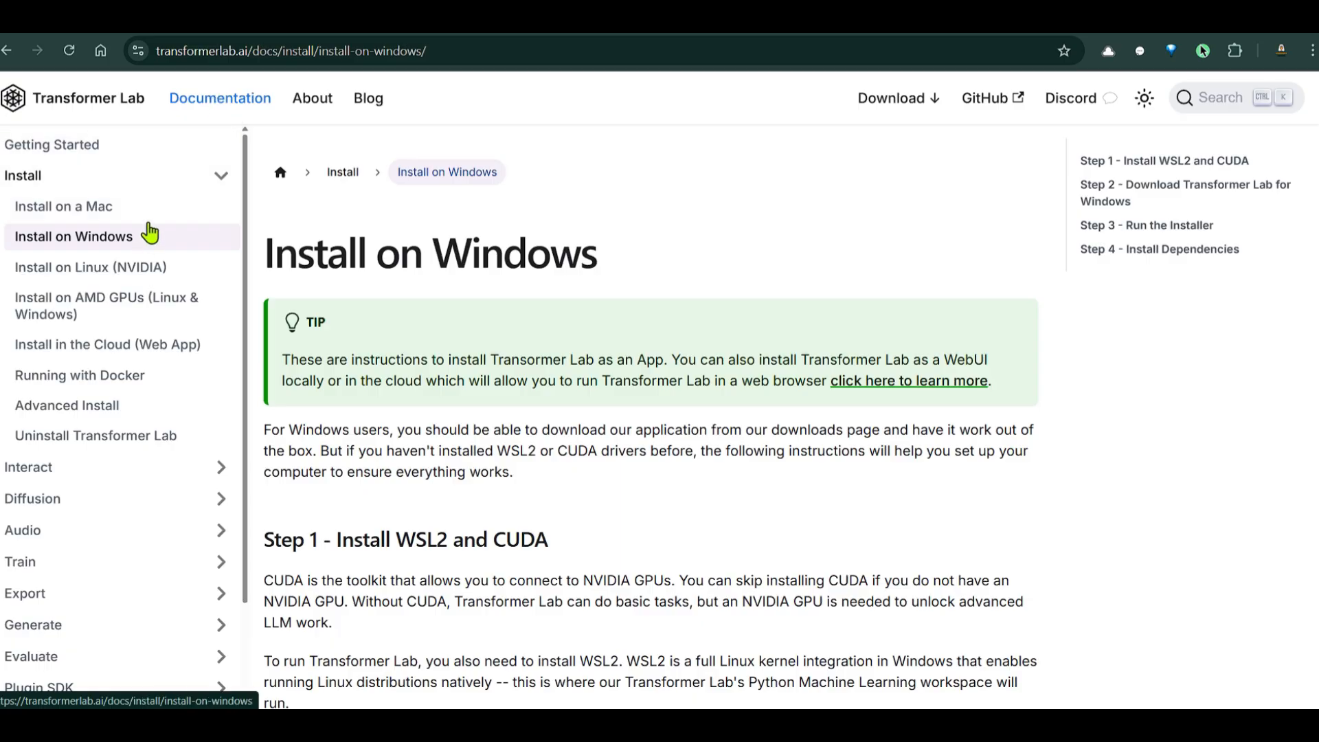
Open the Install in the Cloud (Web App) docs and highlight the SSH terminal note and install script URL
click(94, 356)
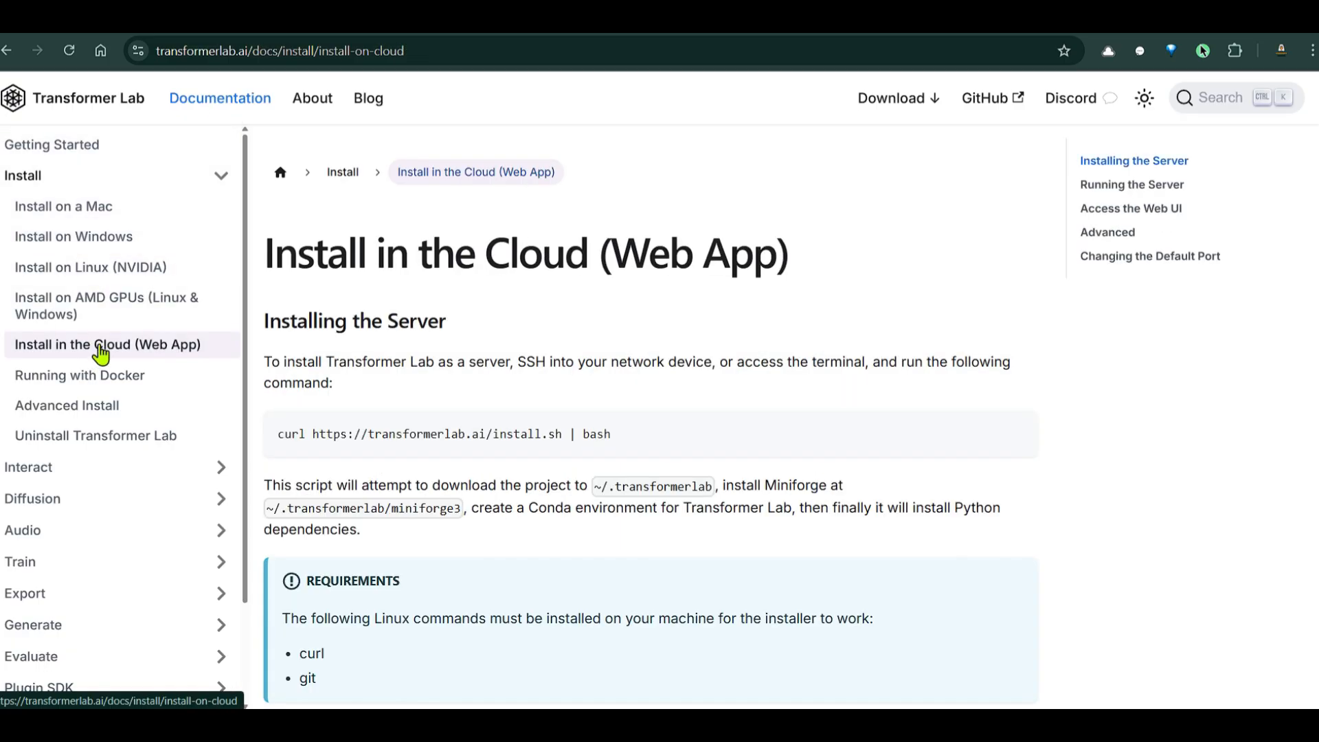
scroll(687, 259, down, 3)
scroll(708, 265, up, 3)
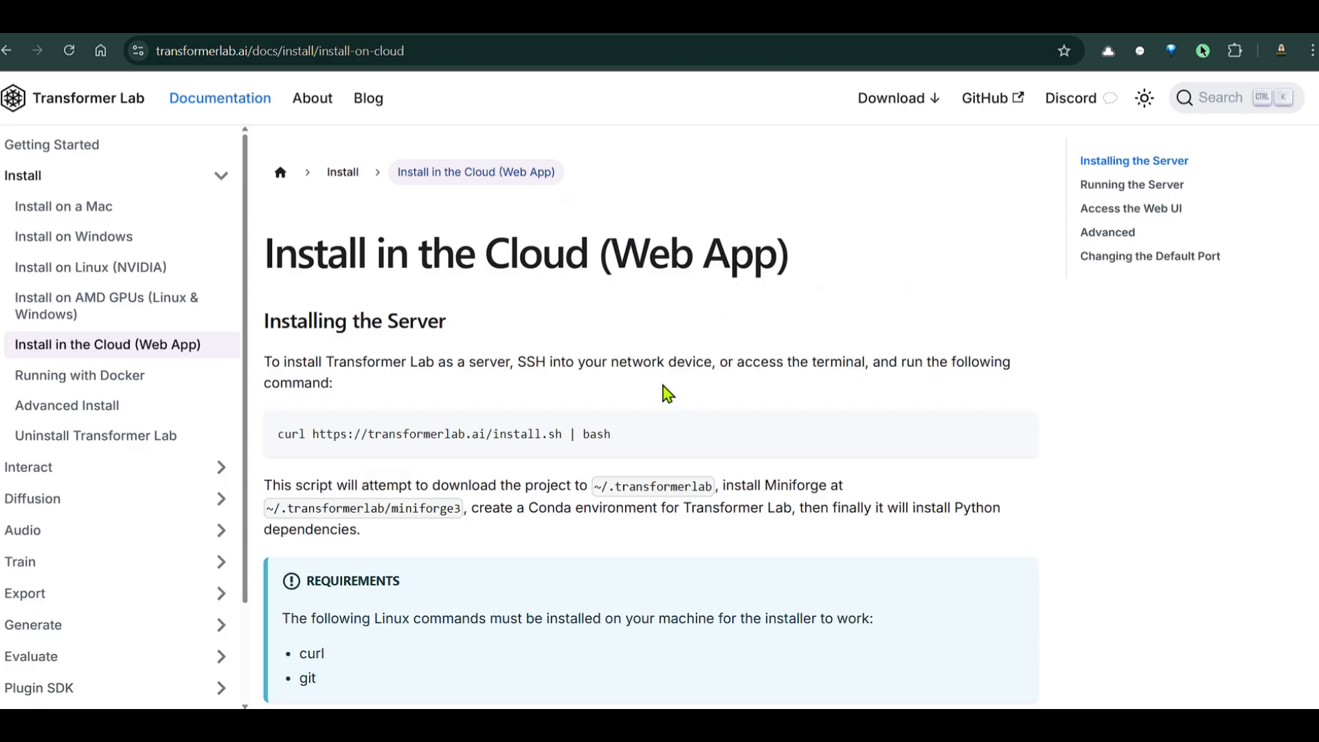
drag(325, 362, 874, 360)
click(572, 362)
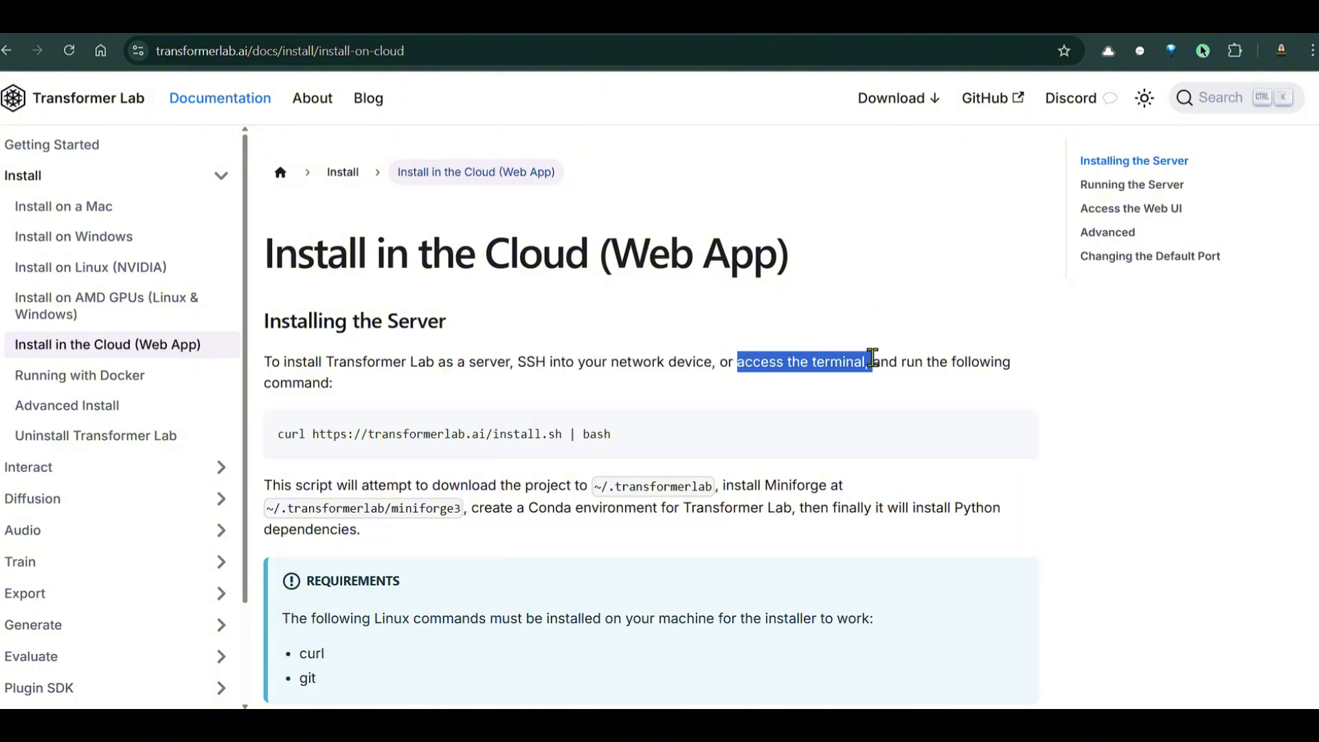
drag(267, 374, 401, 389)
click(547, 357)
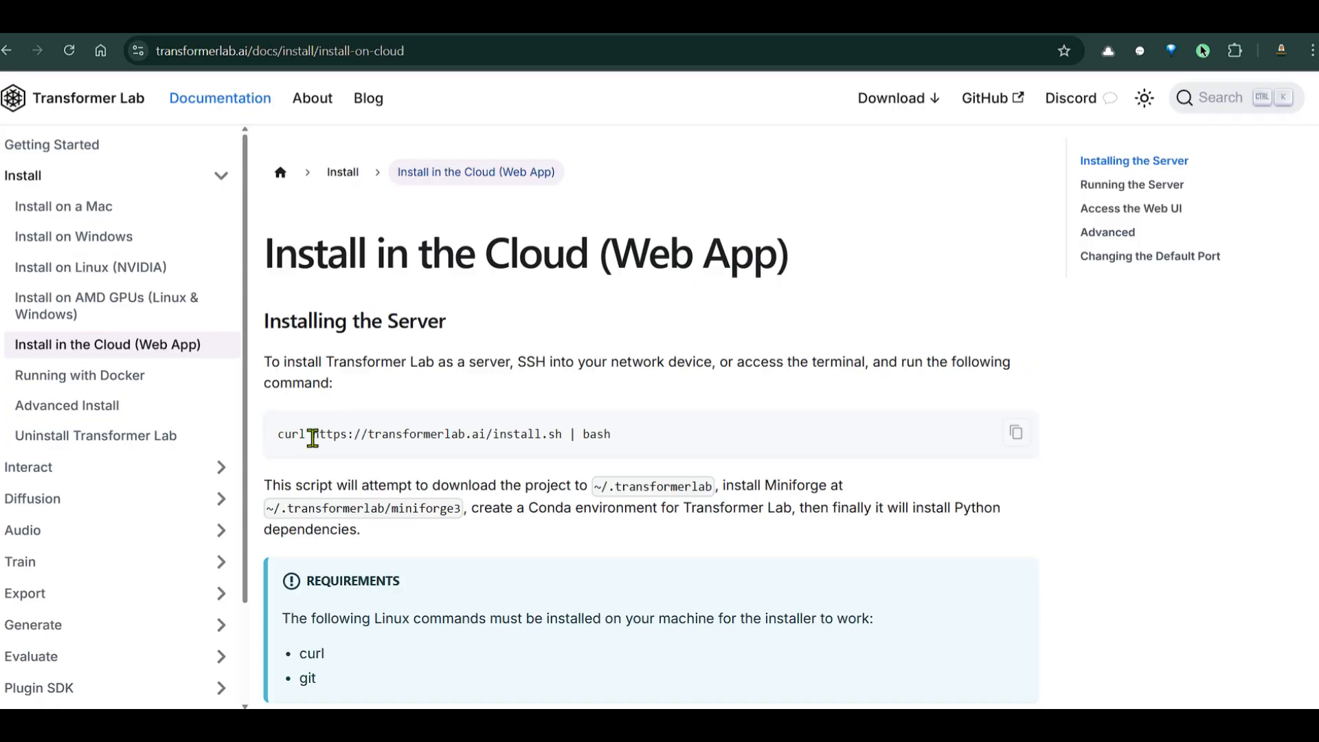
drag(312, 434, 620, 440)
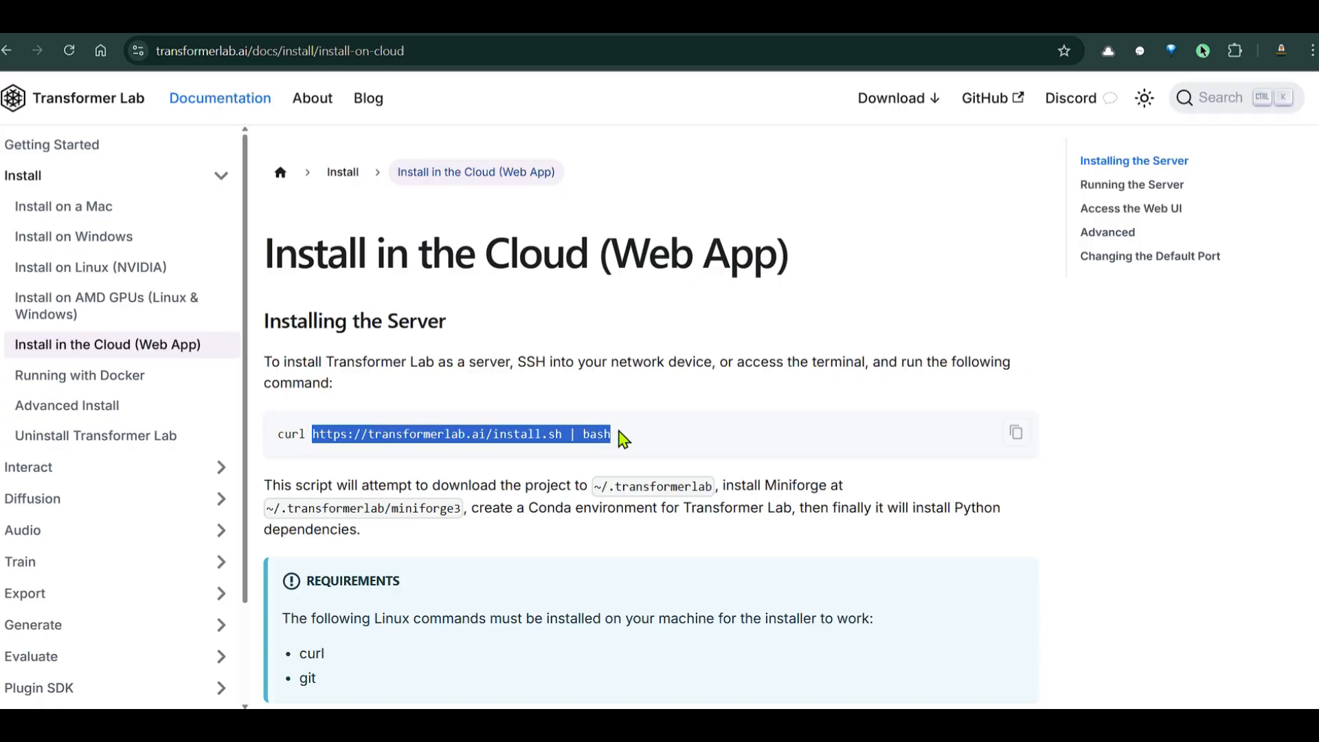
click(689, 443)
Read the install script description, including the Miniforge install path, then return to the RunPod pod
scroll(686, 440, down, 2)
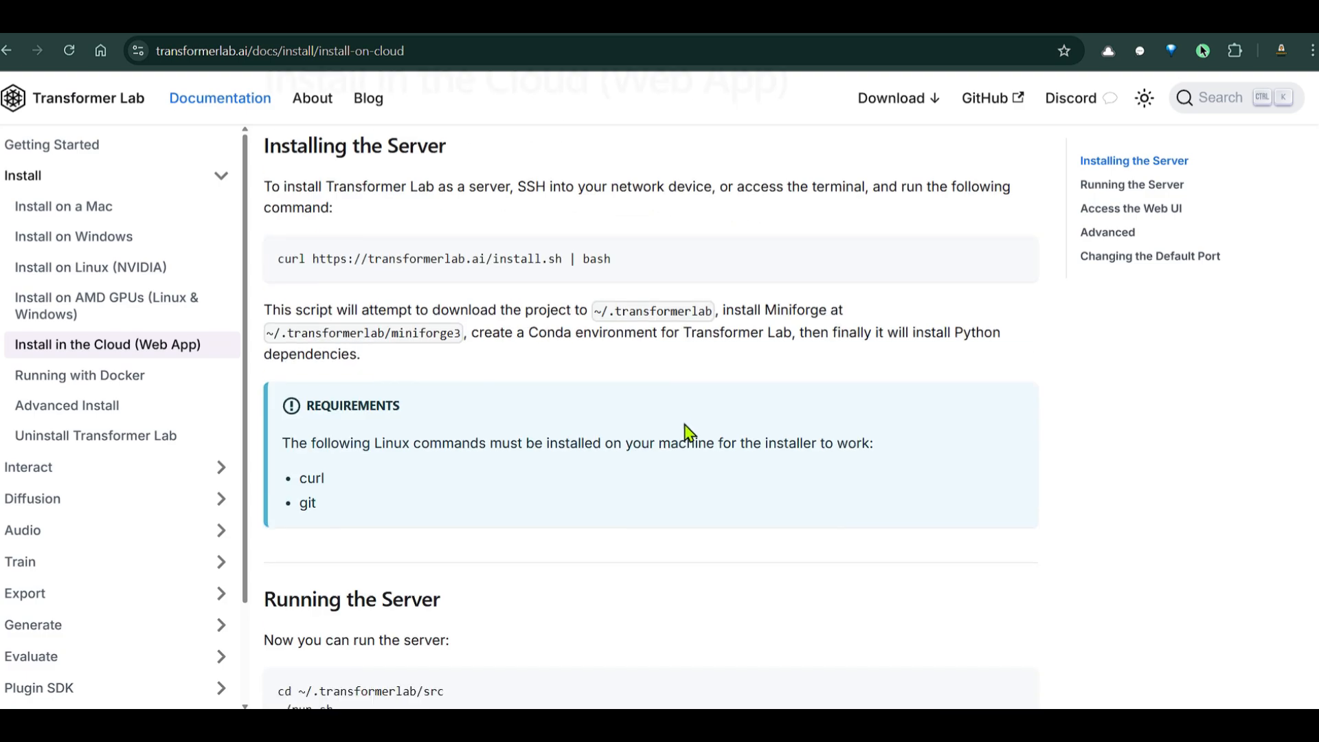
scroll(750, 404, up, 2)
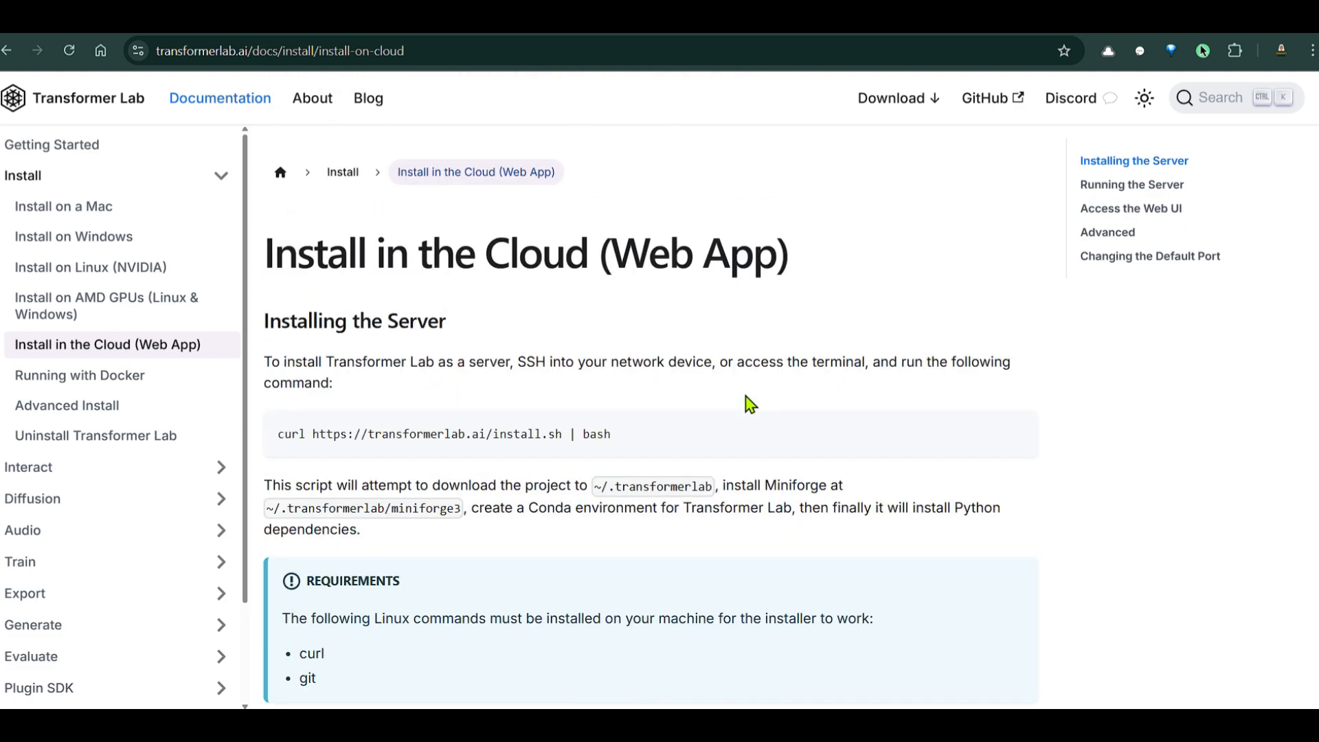
drag(291, 489, 540, 489)
drag(636, 494, 817, 477)
click(850, 493)
drag(350, 509, 1028, 509)
click(497, 509)
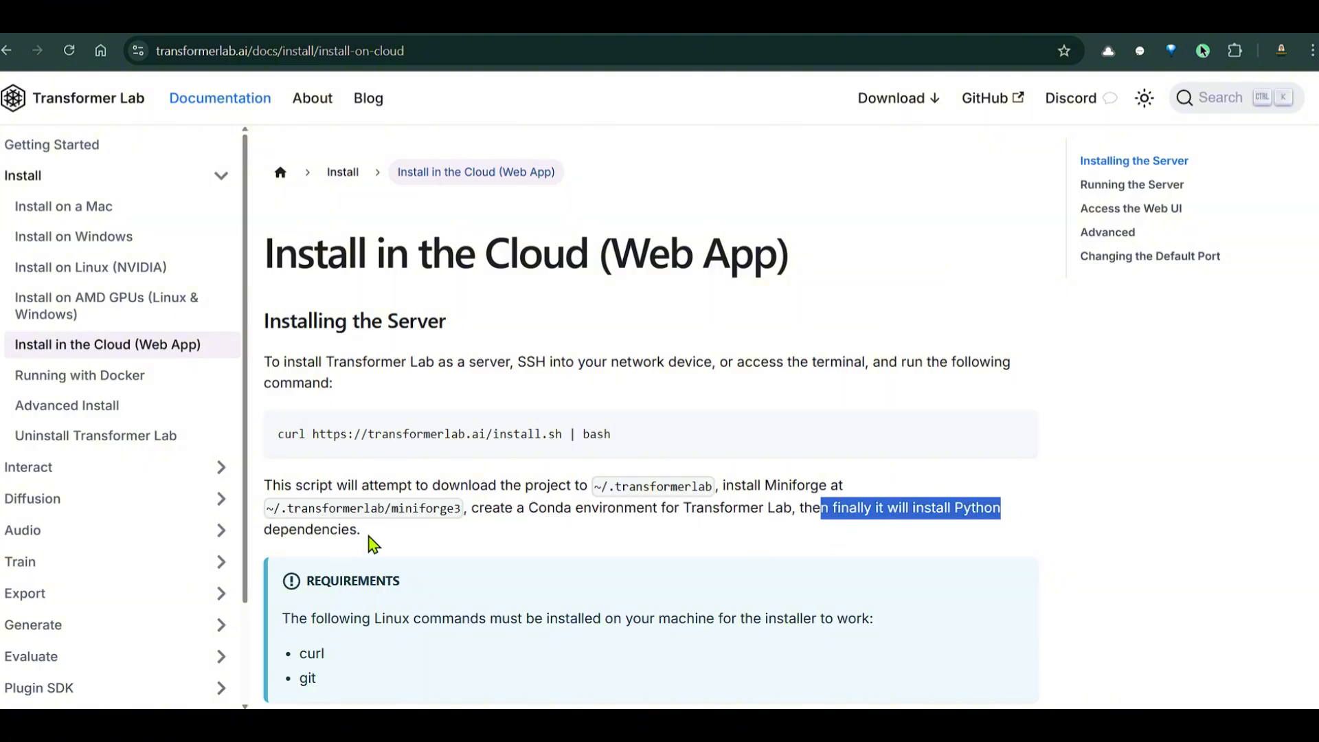
drag(360, 531, 271, 486)
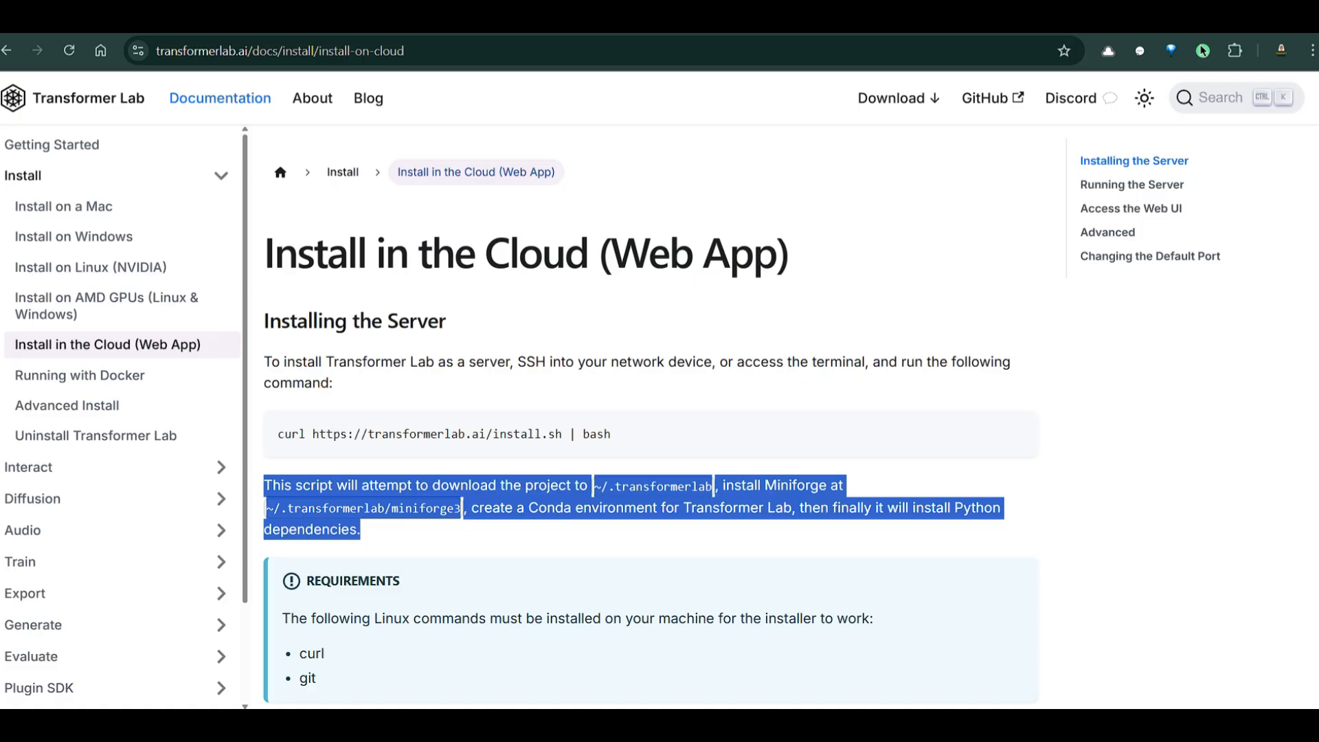
click(679, 22)
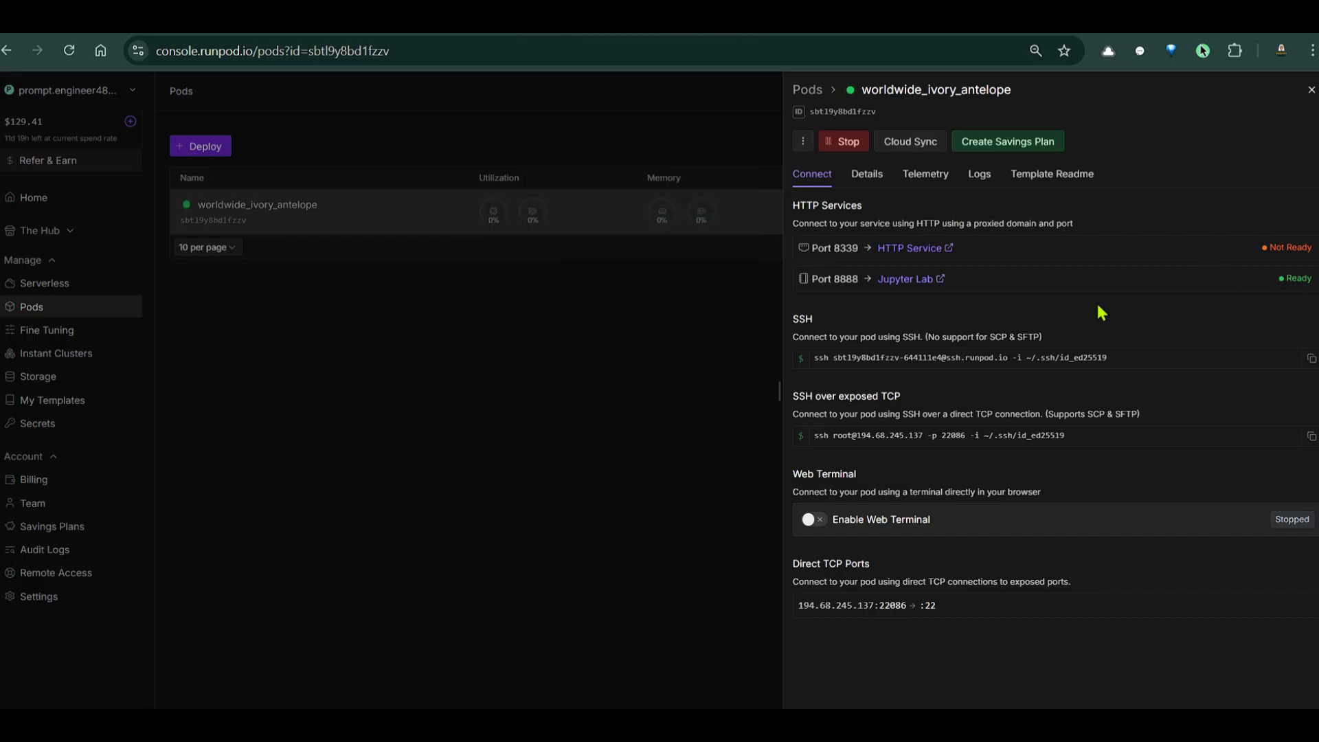
Start the pod's web terminal and run nvidia-smi to check the GPU
click(811, 524)
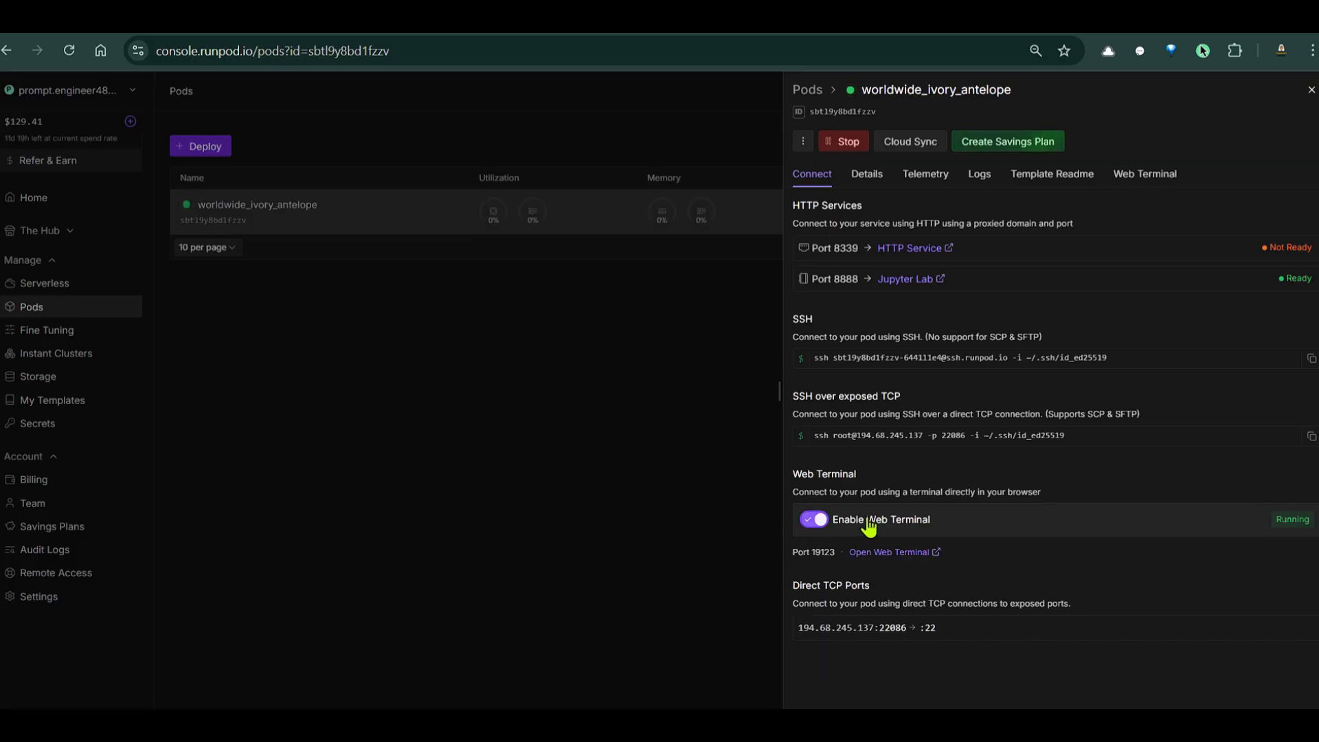
click(910, 552)
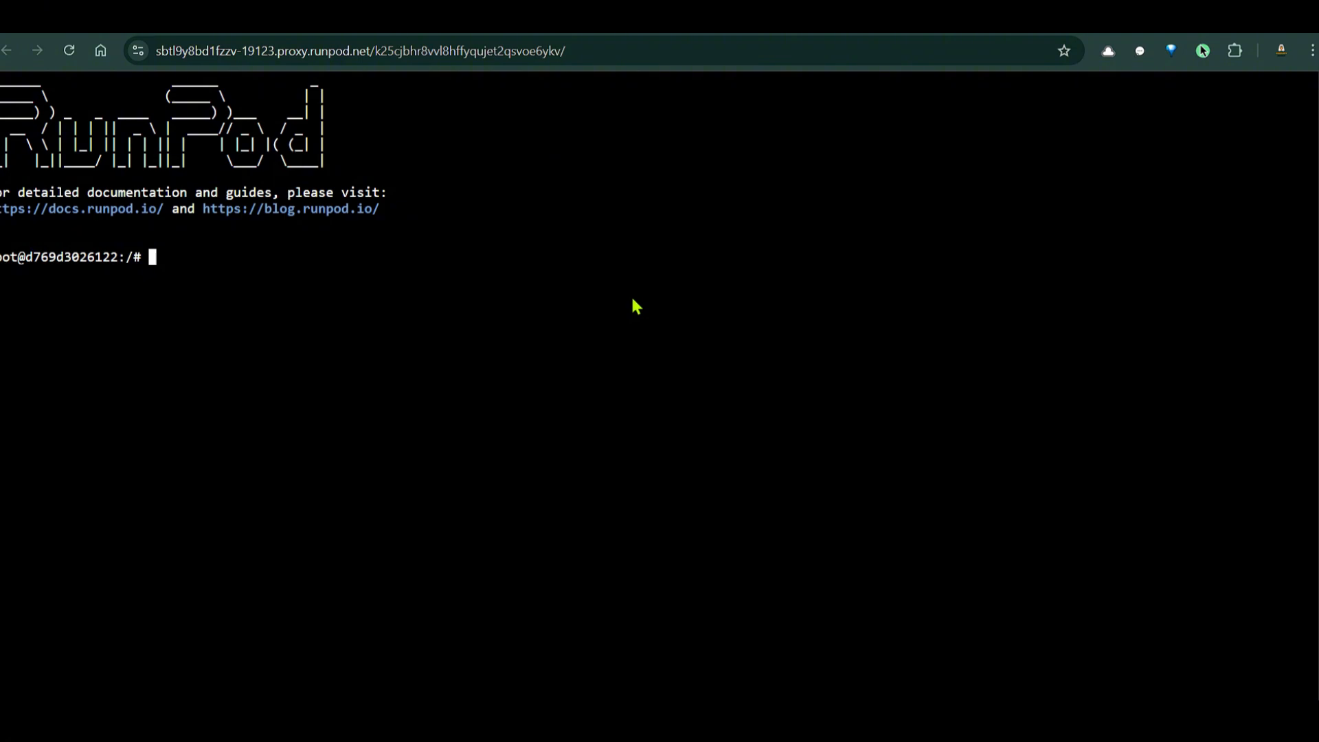
text(nvida -smi)
key(Return)
text(nvidia-smi)
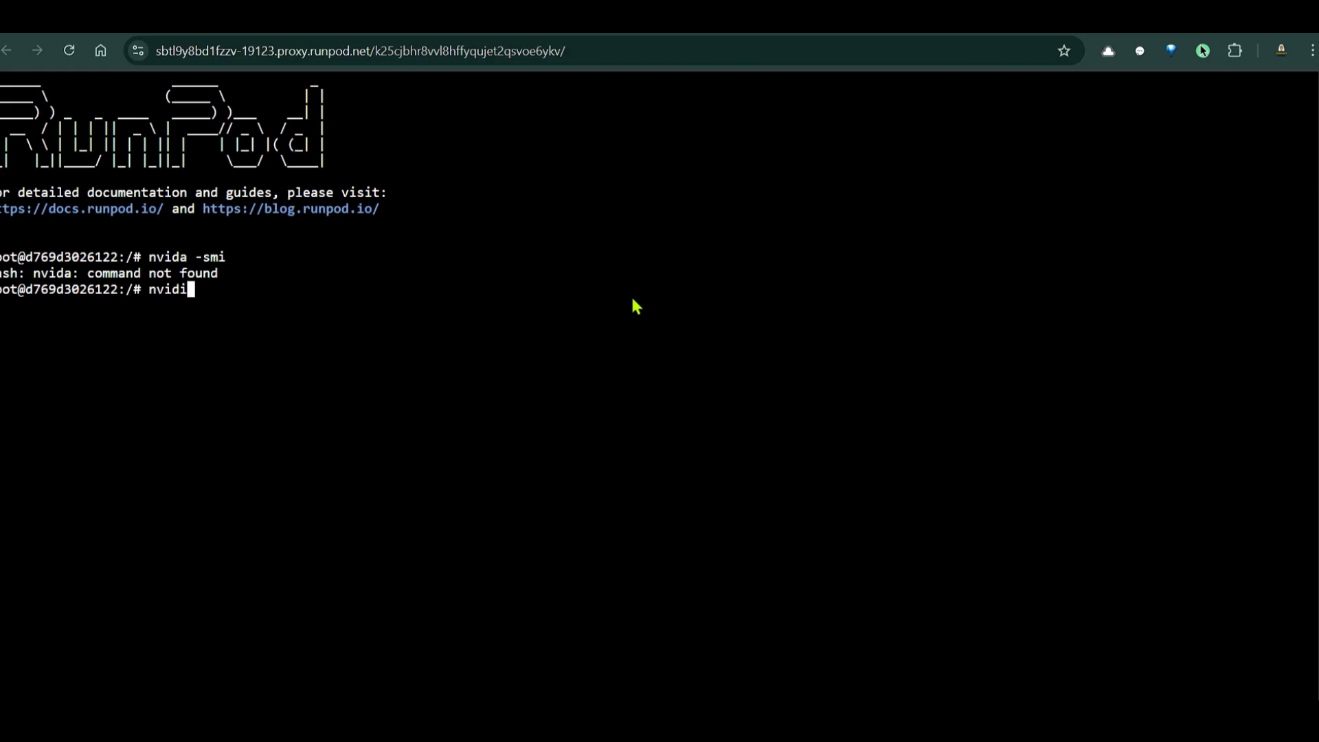
key(Return)
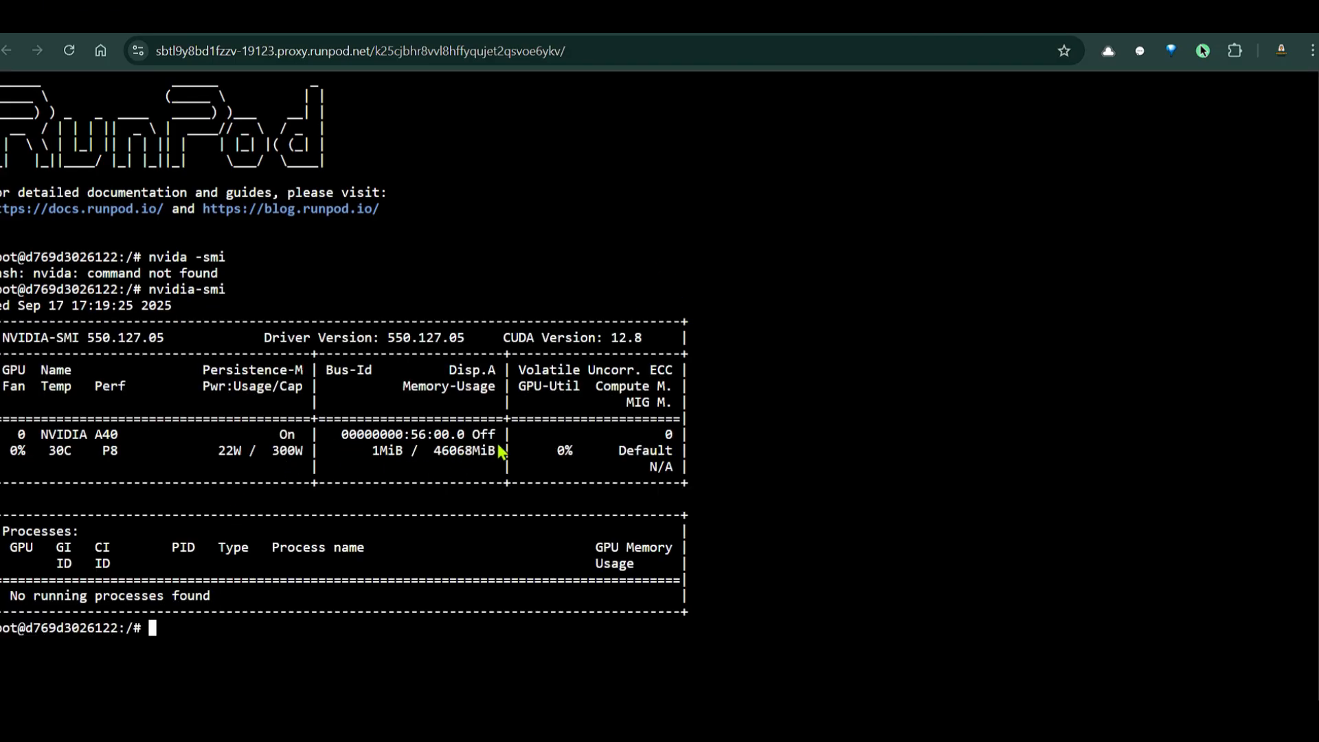
Highlight the CUDA 12.8 version in the GPU table, then clear the terminal
drag(505, 338, 637, 338)
click(827, 315)
text(clear)
key(Return)
Copy the curl install command from the docs and run it in the pod's terminal
click(458, 18)
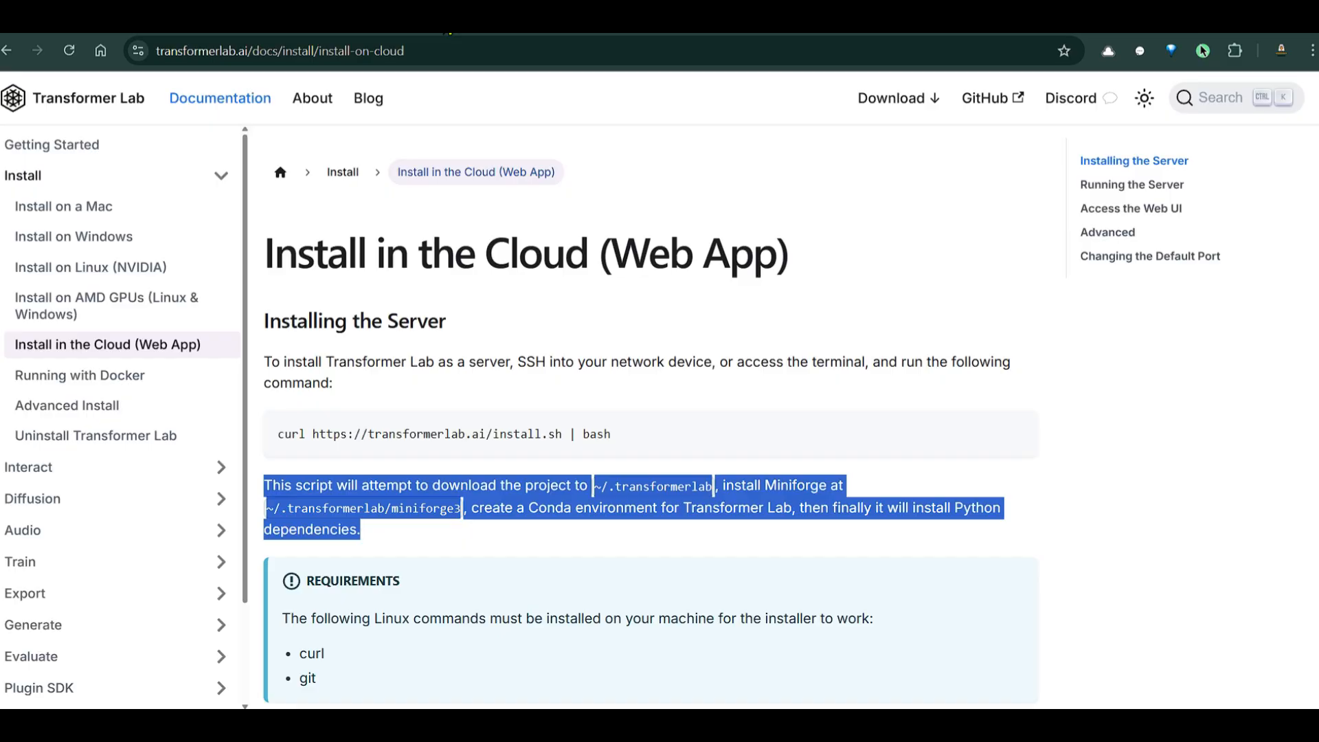
click(1017, 434)
click(618, 18)
key(ctrl+v)
key(Return)
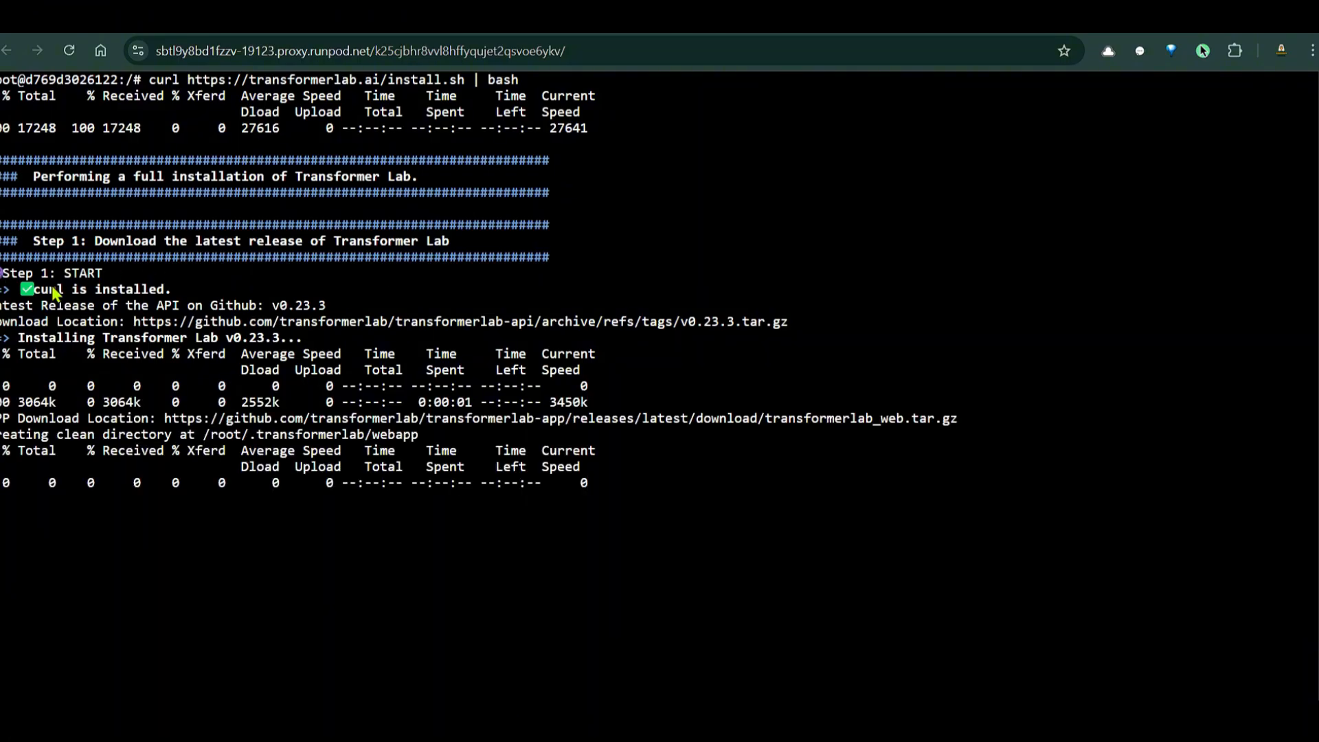
Review the installer output setting up Miniforge at /root/.transformerlab/miniforge3 and the docs' server section
drag(30, 287, 166, 297)
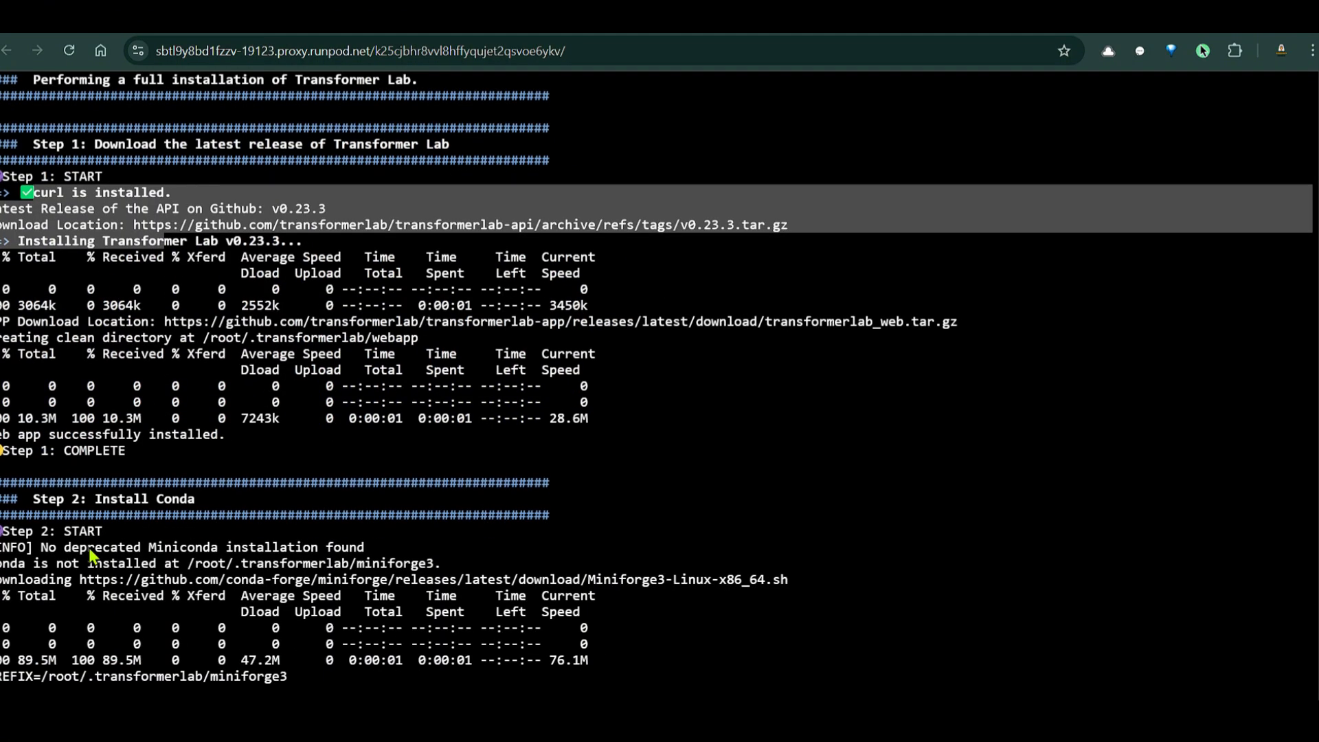
scroll(246, 331, up, 10)
scroll(347, 298, down, 8)
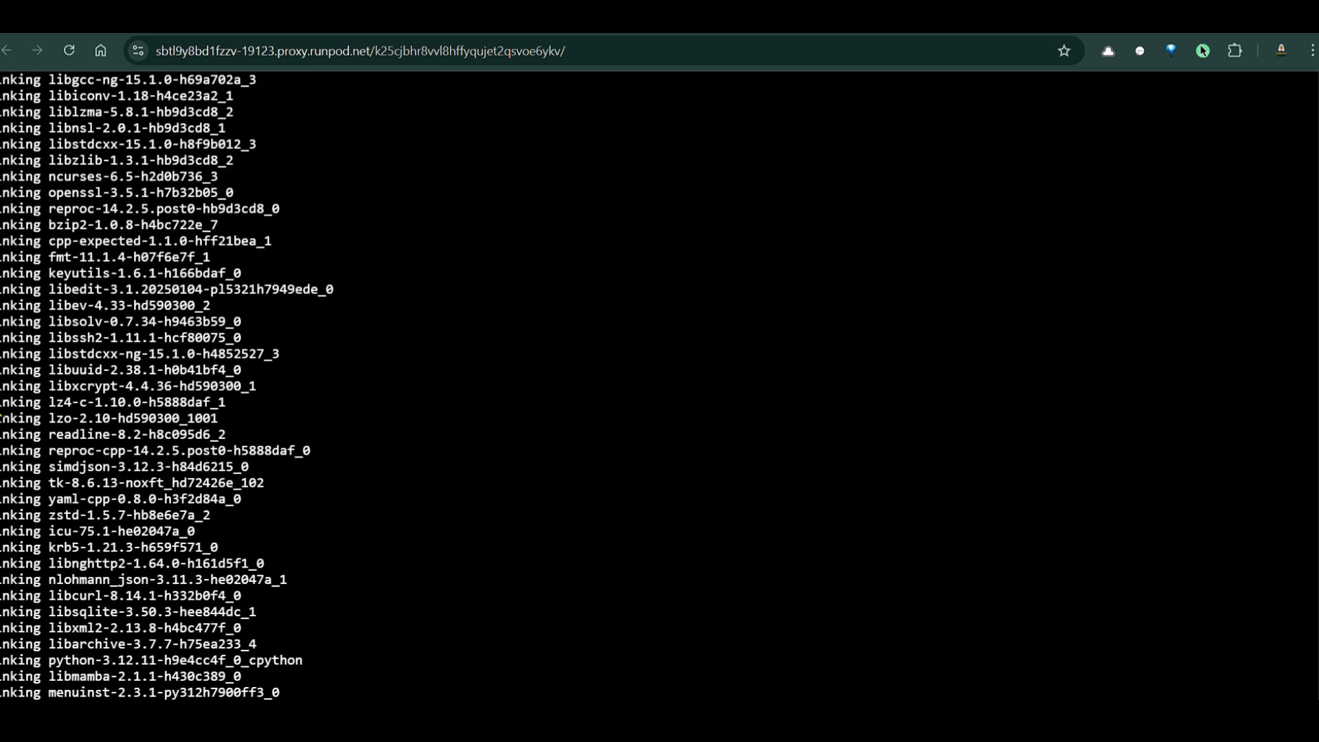
scroll(171, 385, up, 5)
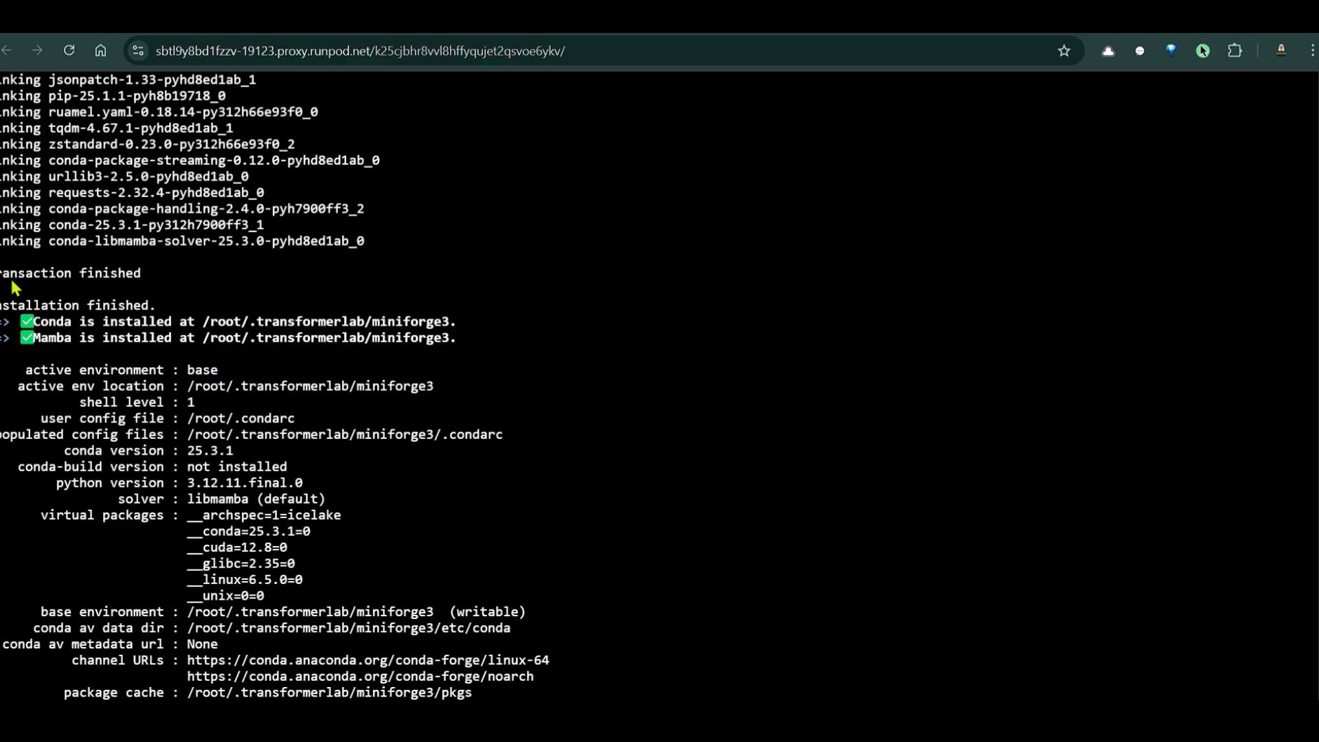
drag(52, 327, 173, 336)
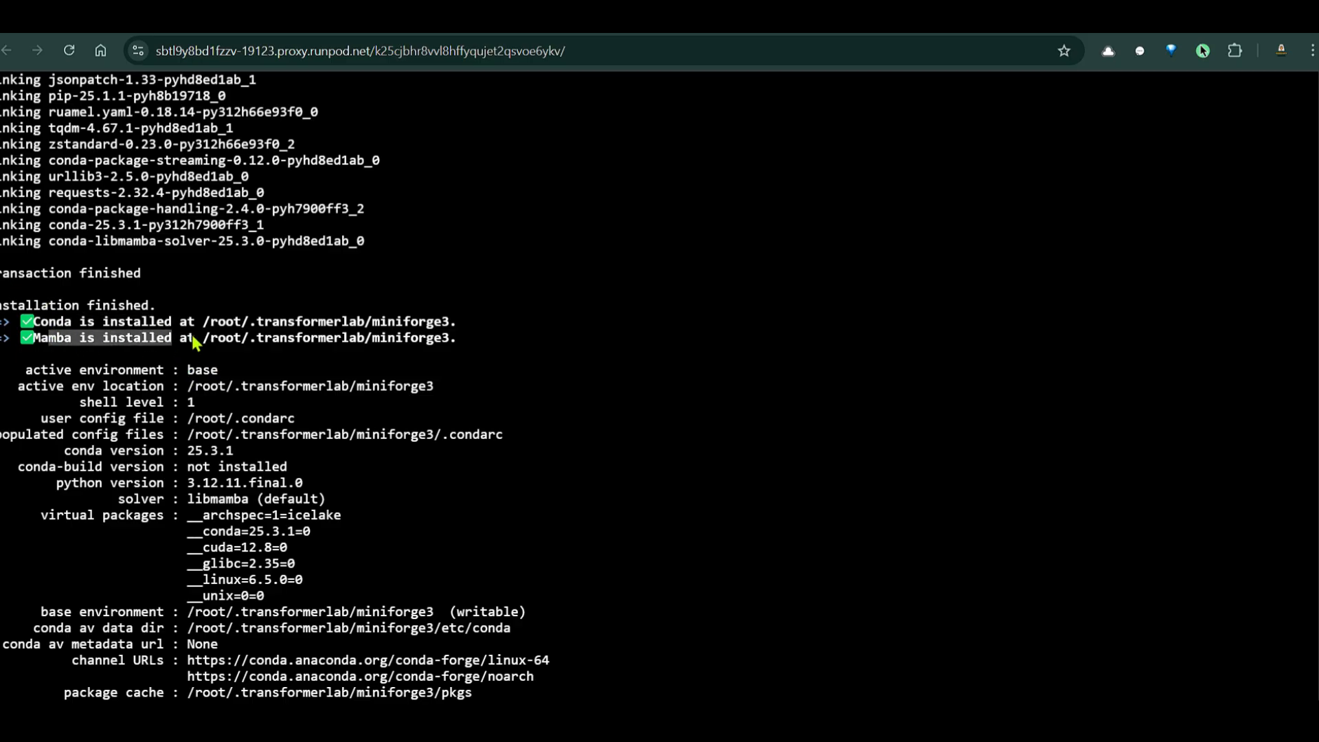
scroll(717, 339, down, 6)
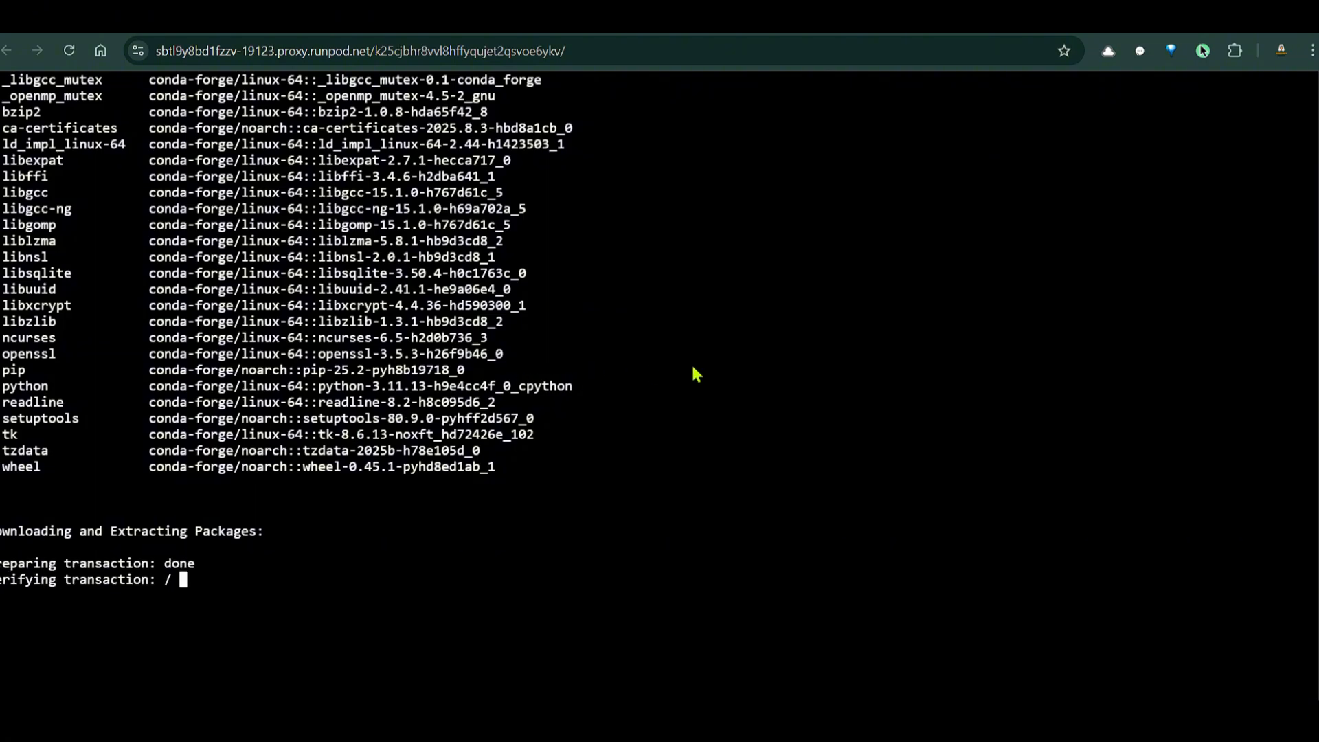
scroll(724, 362, up, 10)
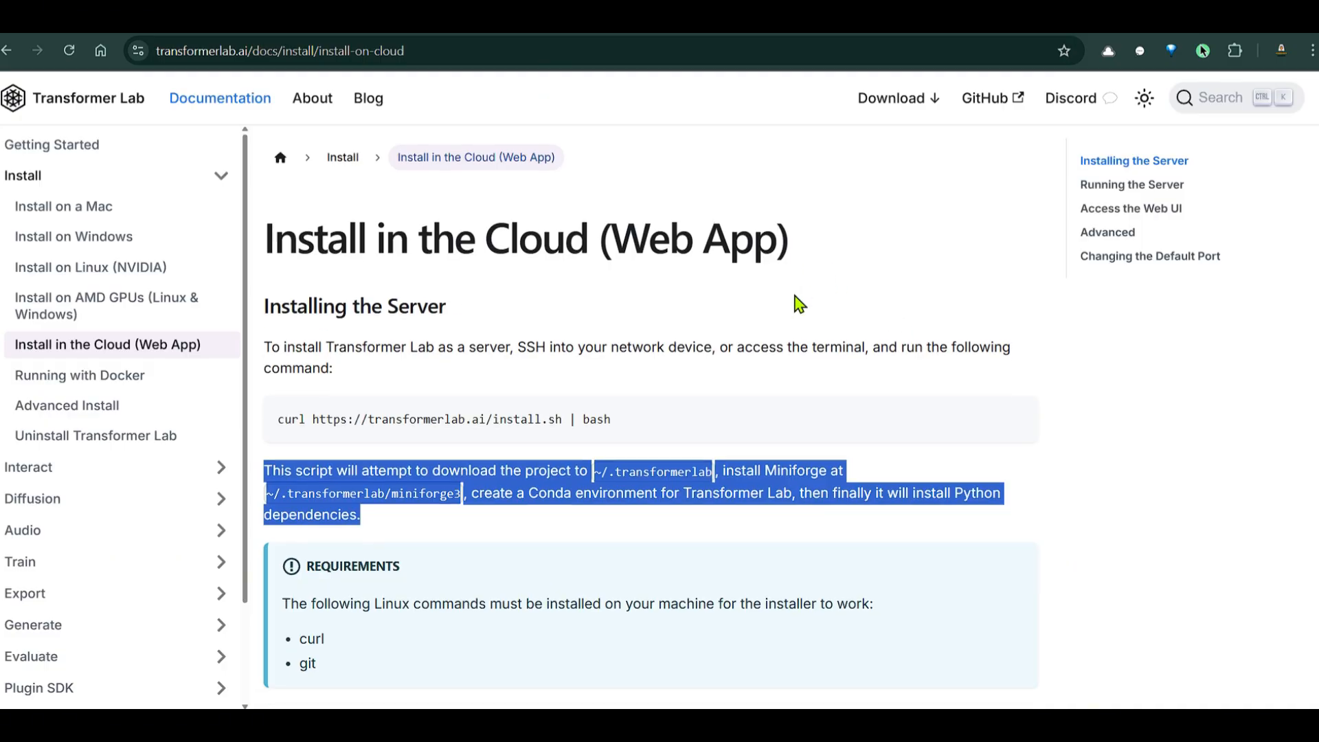
scroll(799, 303, down, 5)
click(687, 292)
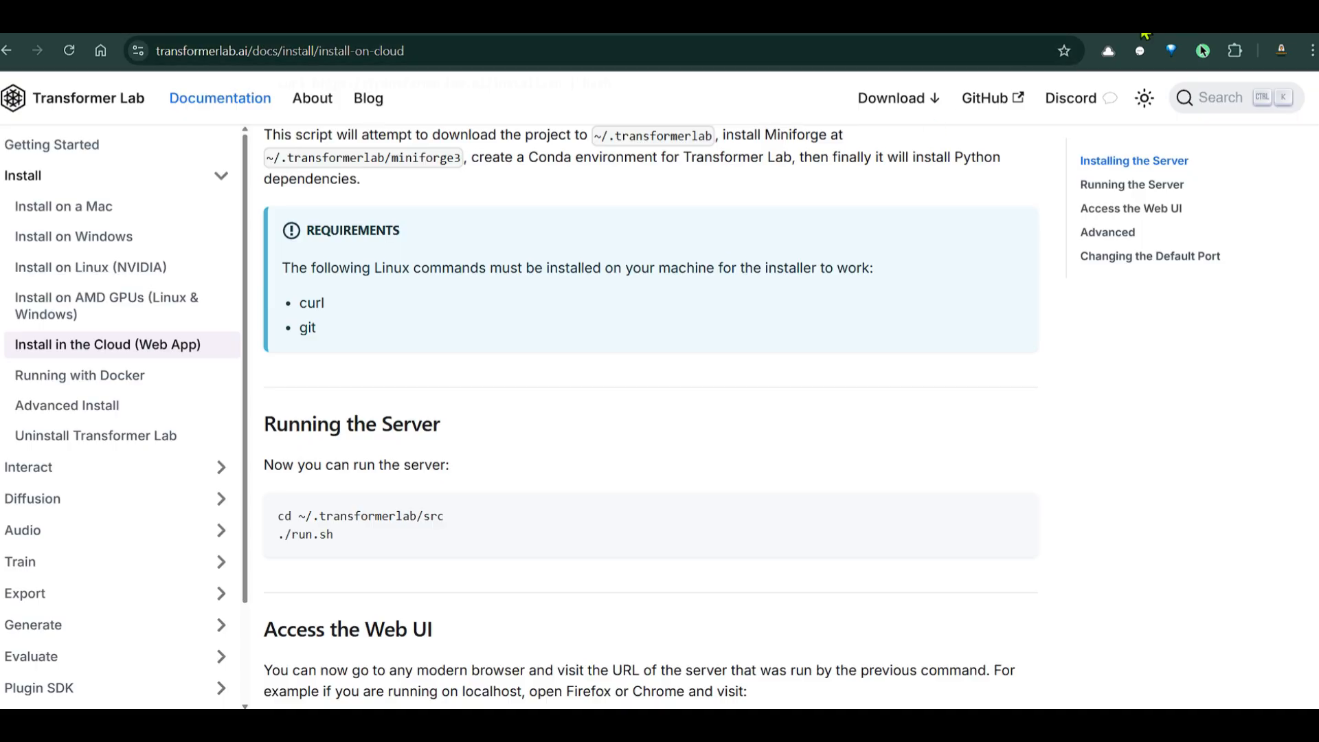
Move the pod's terminal into ~/.transformerlab/src and clear the screen
scroll(506, 492, down, 3)
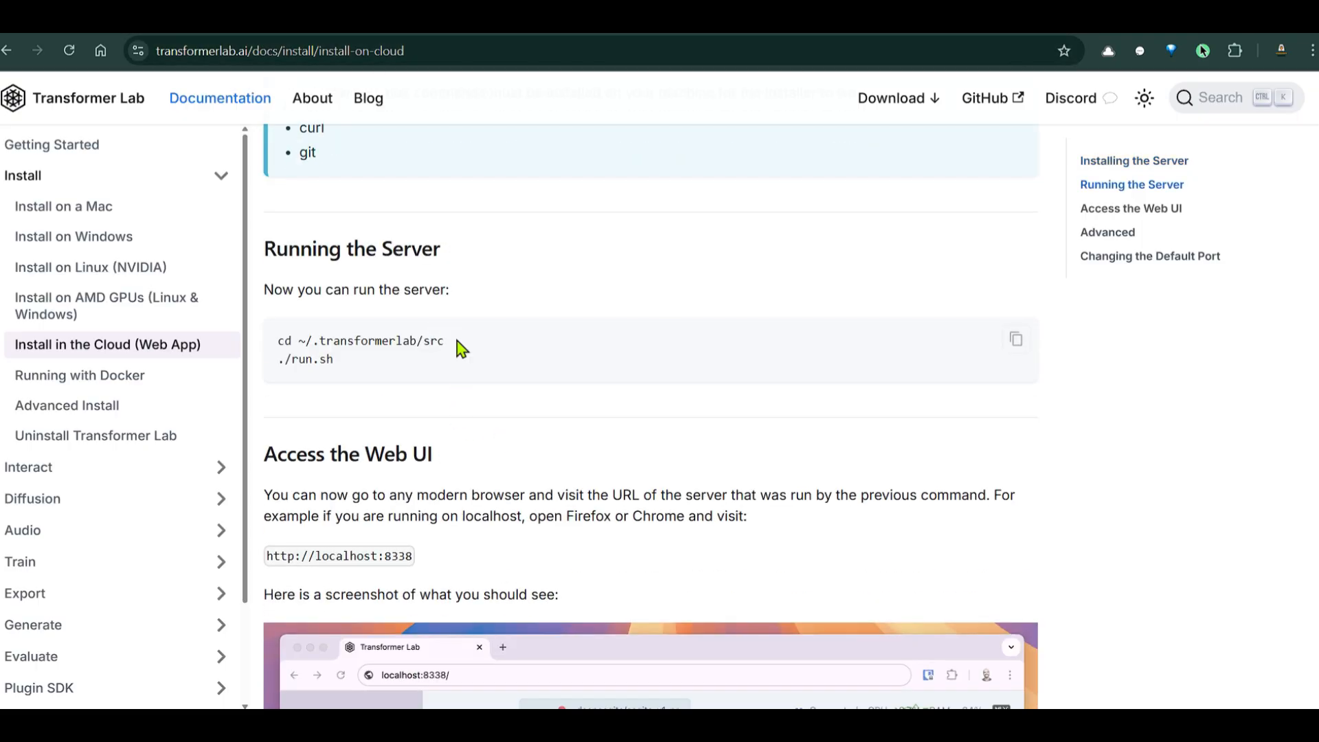
drag(457, 343, 276, 341)
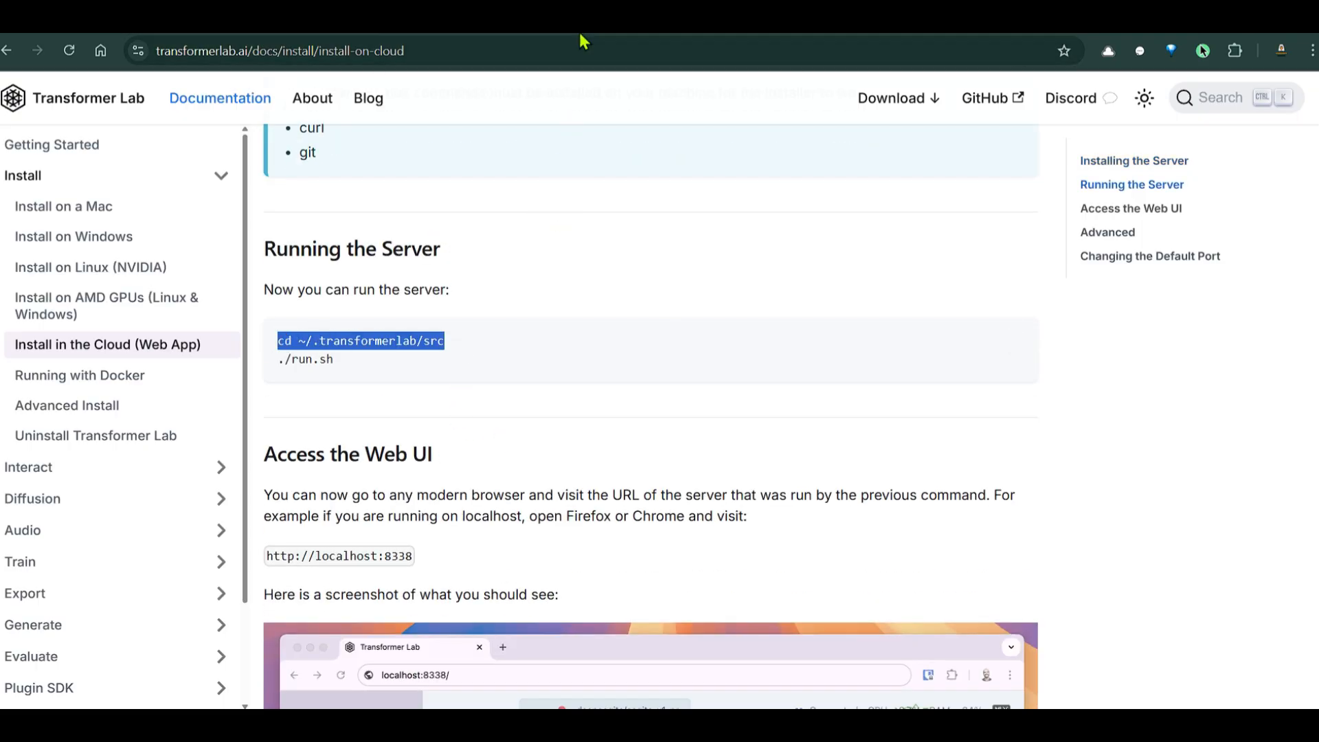
key(ctrl+Tab)
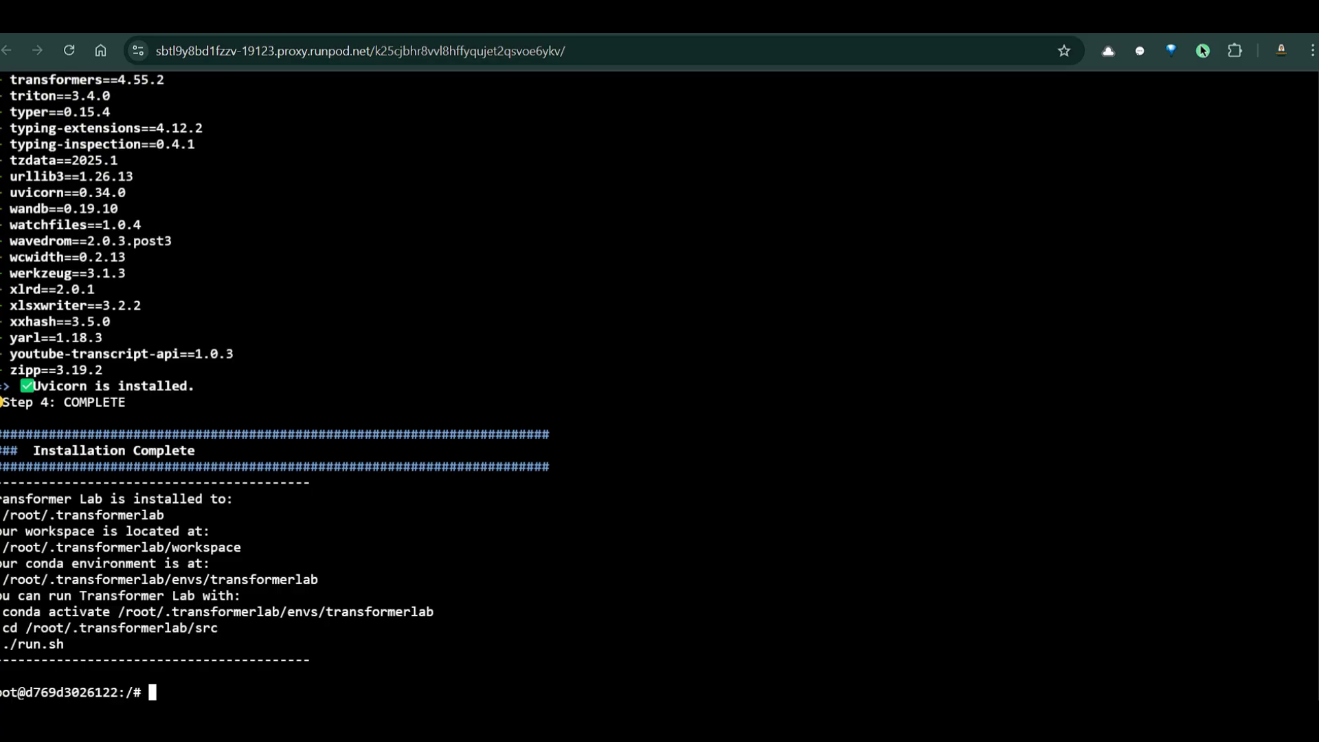
right_click(369, 691)
click(493, 442)
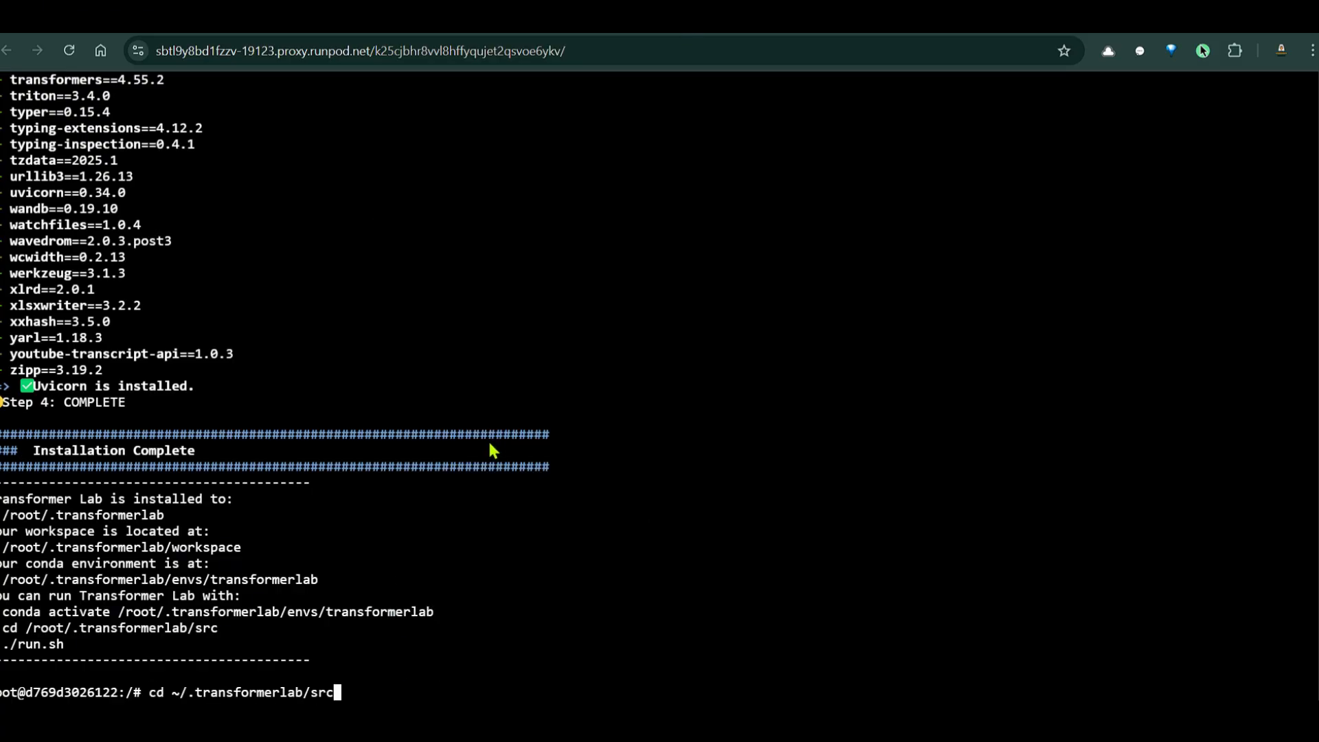
key(Return)
key(ctrl+l)
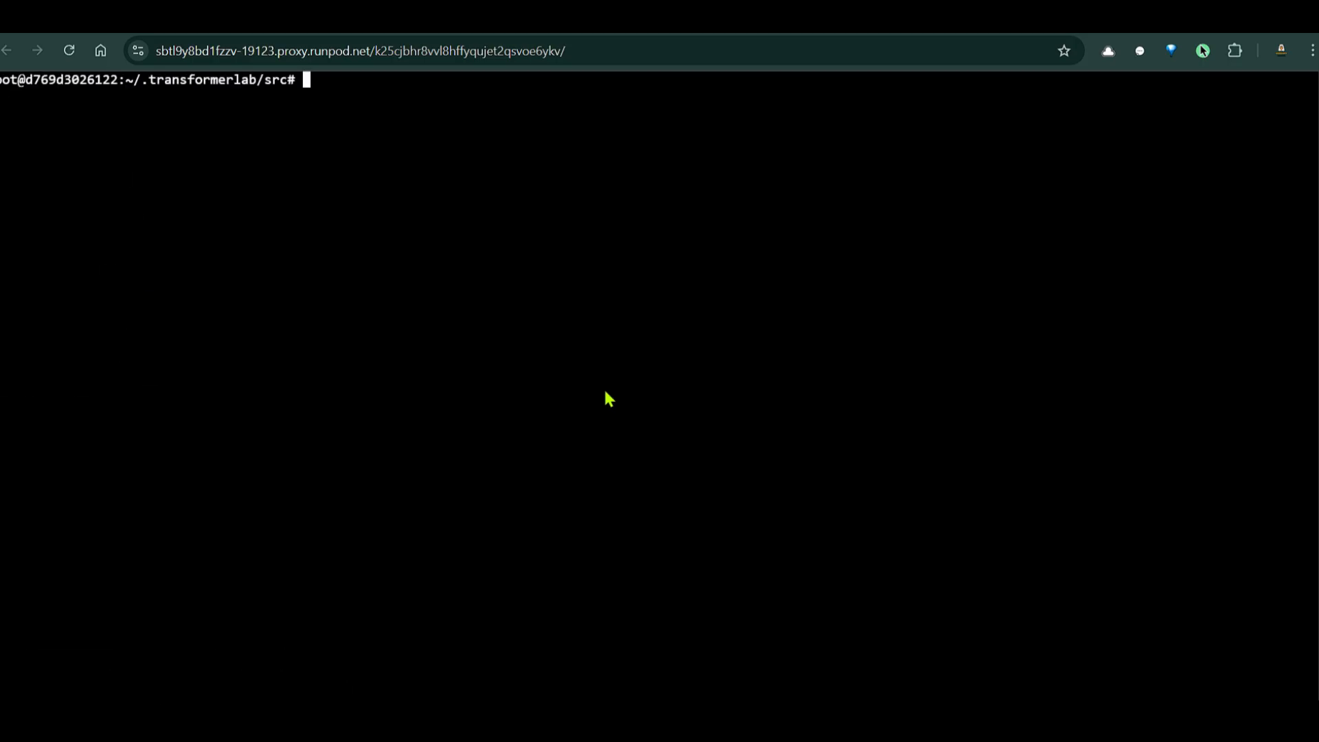
Start the Transformer Lab server in the pod with ./run.sh -p 8339
key(ctrl+Tab)
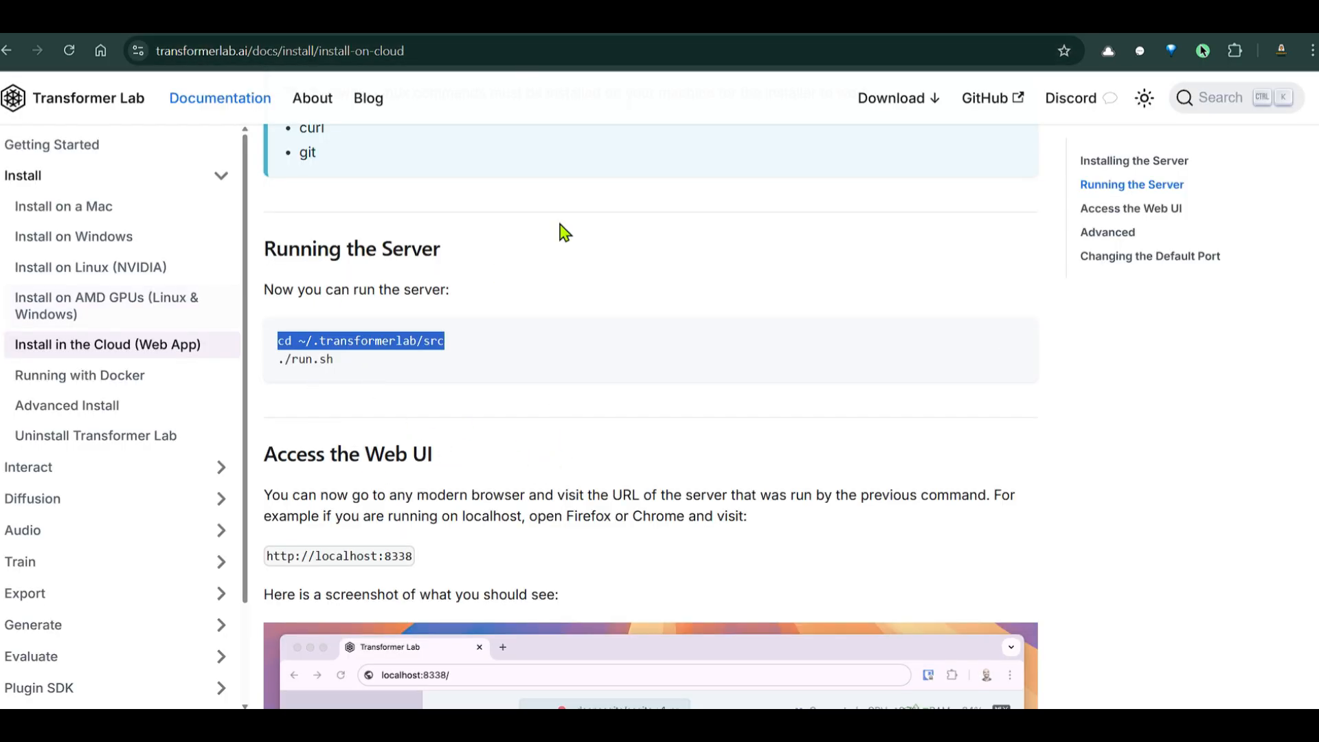
drag(335, 358, 278, 358)
key(ctrl+c)
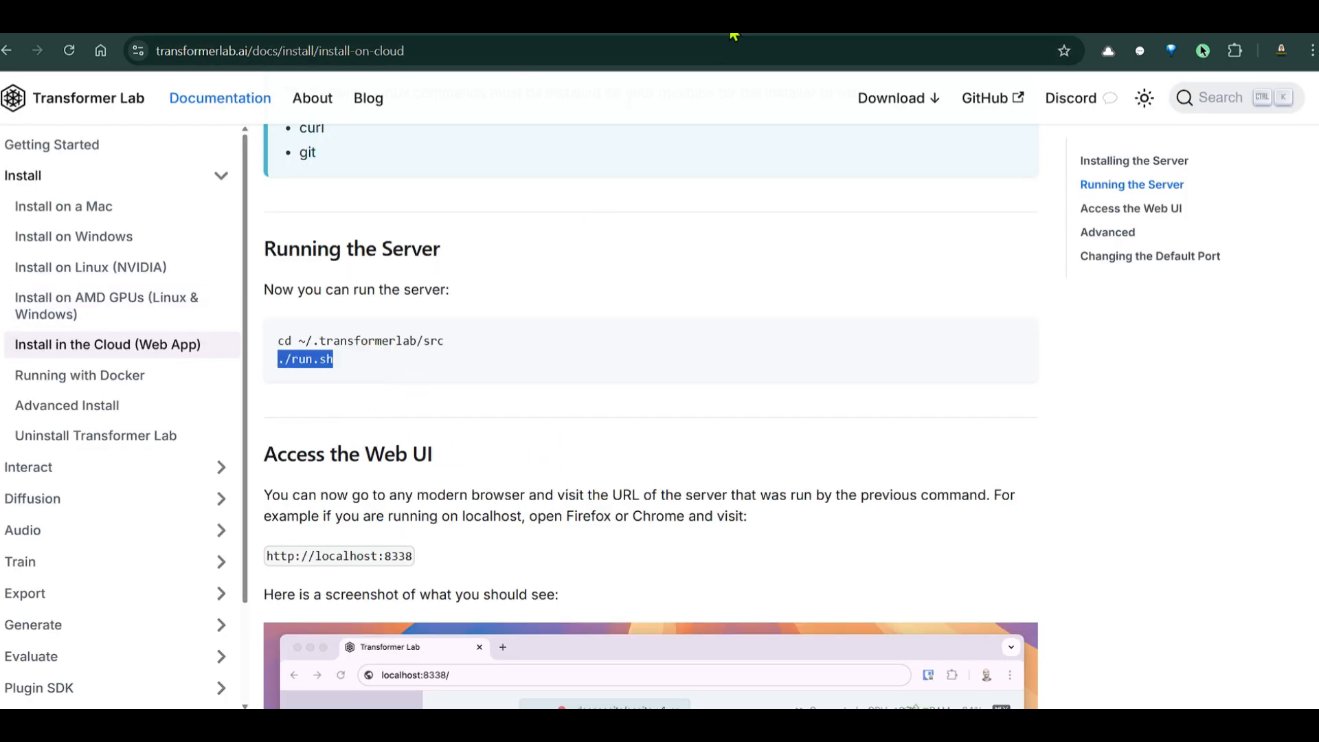
key(ctrl+Tab)
right_click(340, 100)
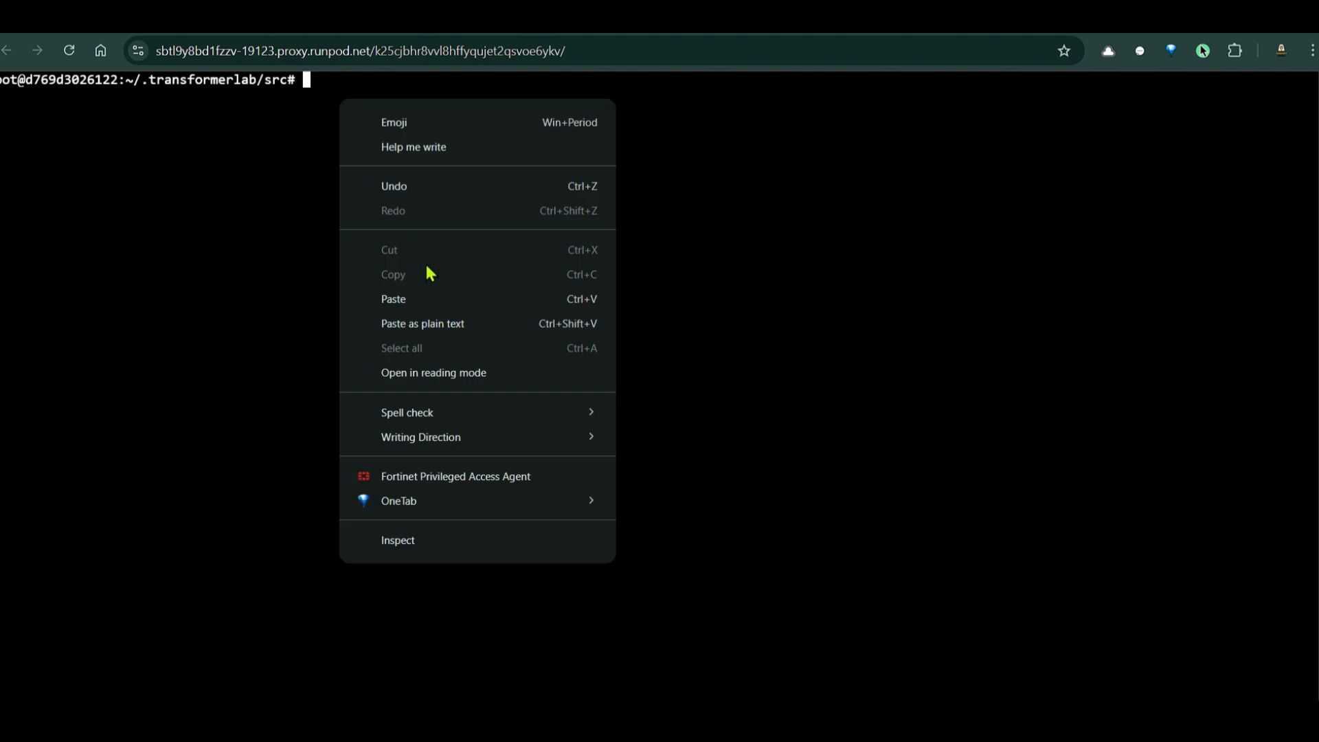
click(459, 327)
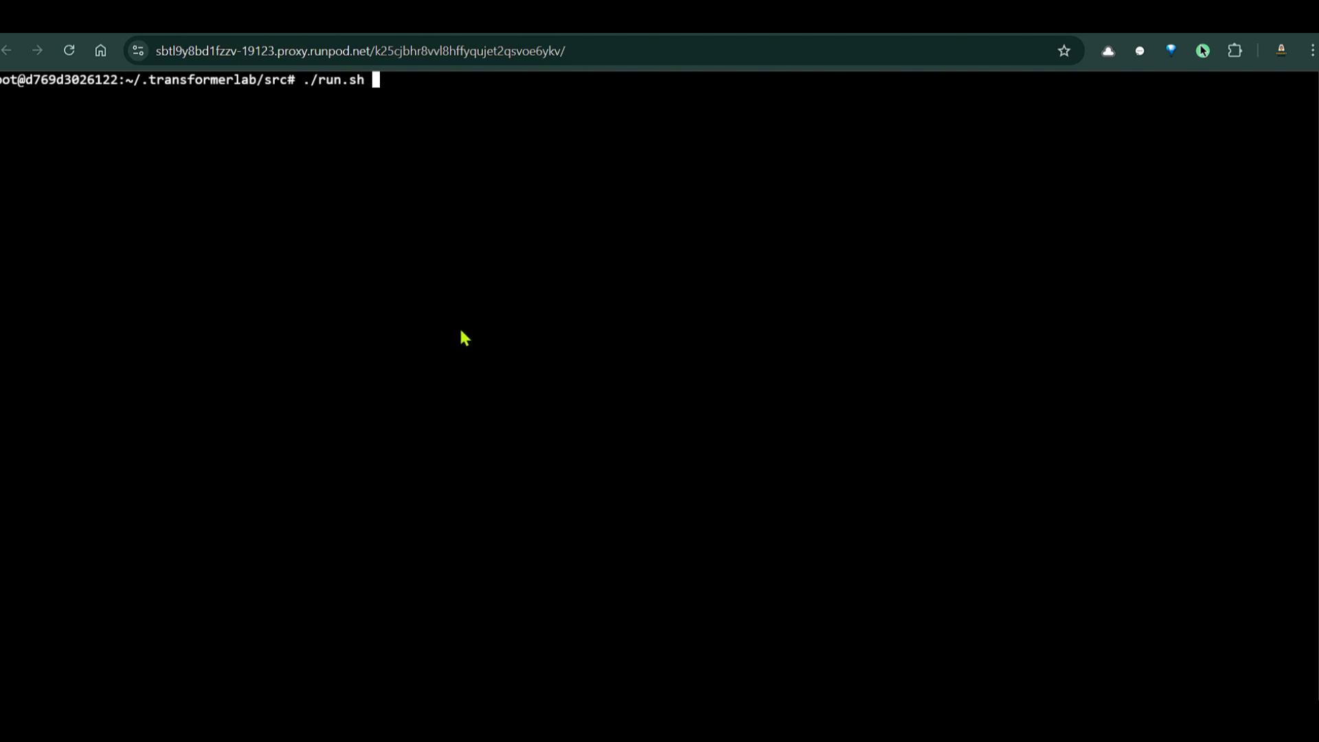
text(-p 8339)
key(ctrl+shift+Tab)
key(Return)
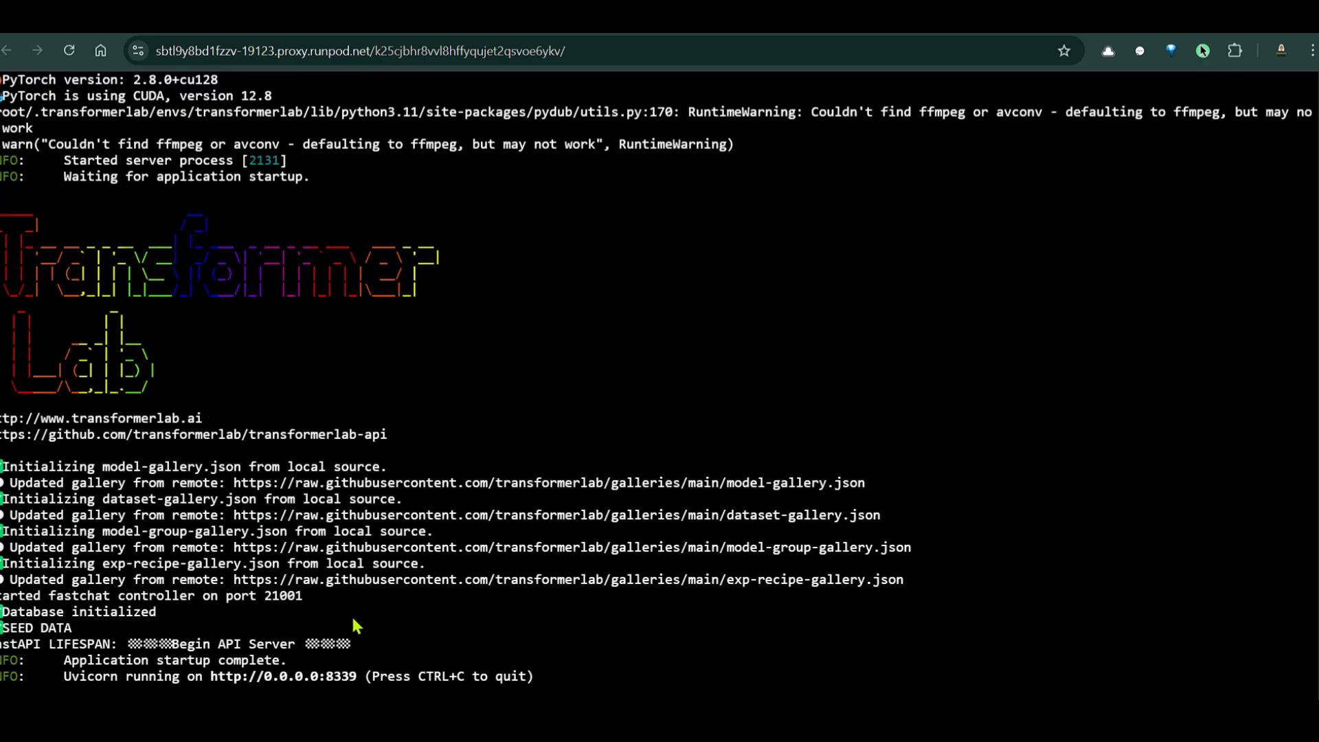
key(ctrl+shift+Tab)
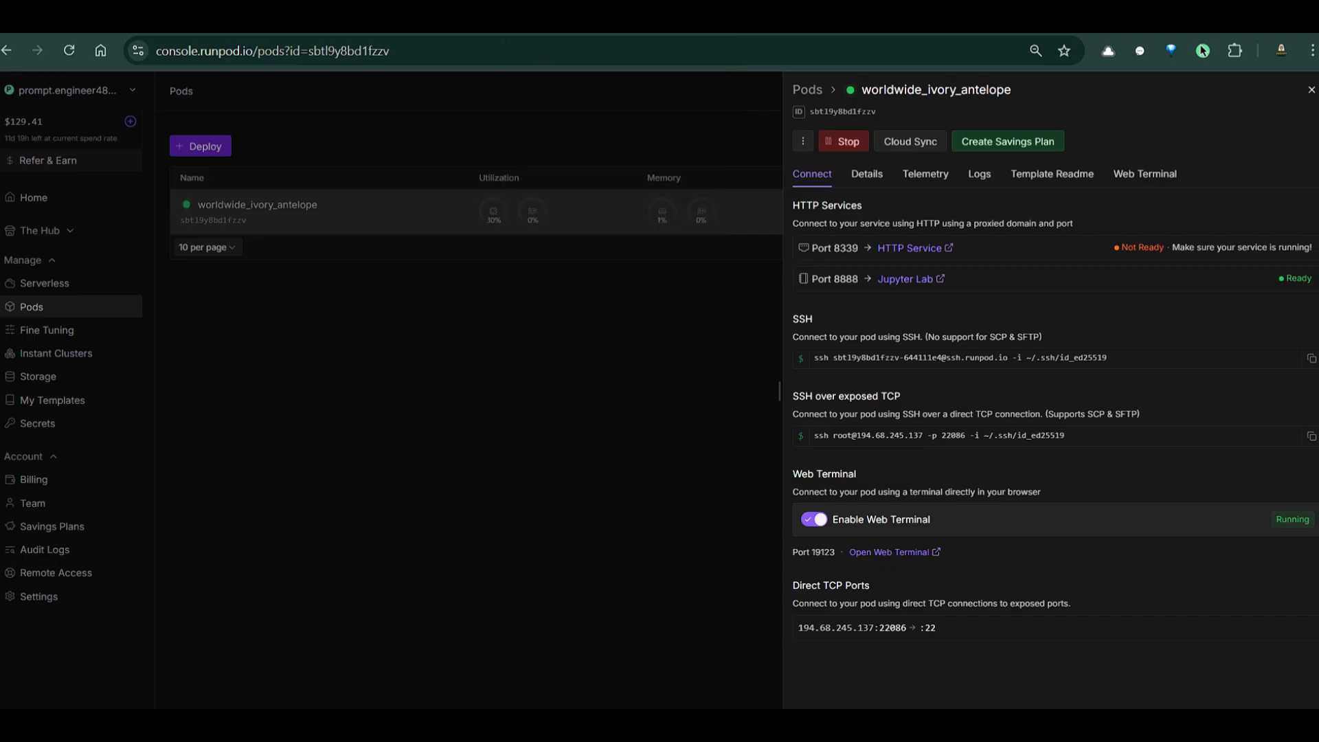
Open the pod's Port 8339 HTTP Service web app, switch to dark theme, and show Foundation
click(916, 248)
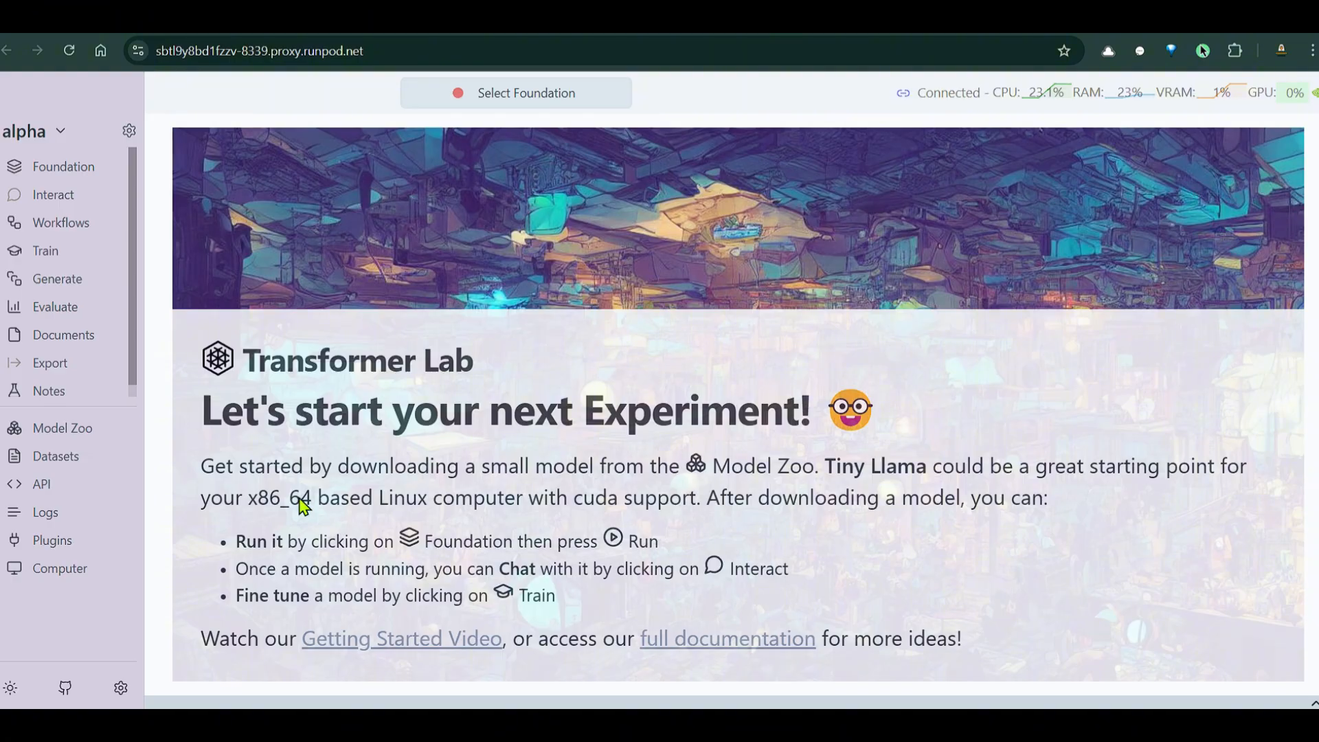
click(10, 688)
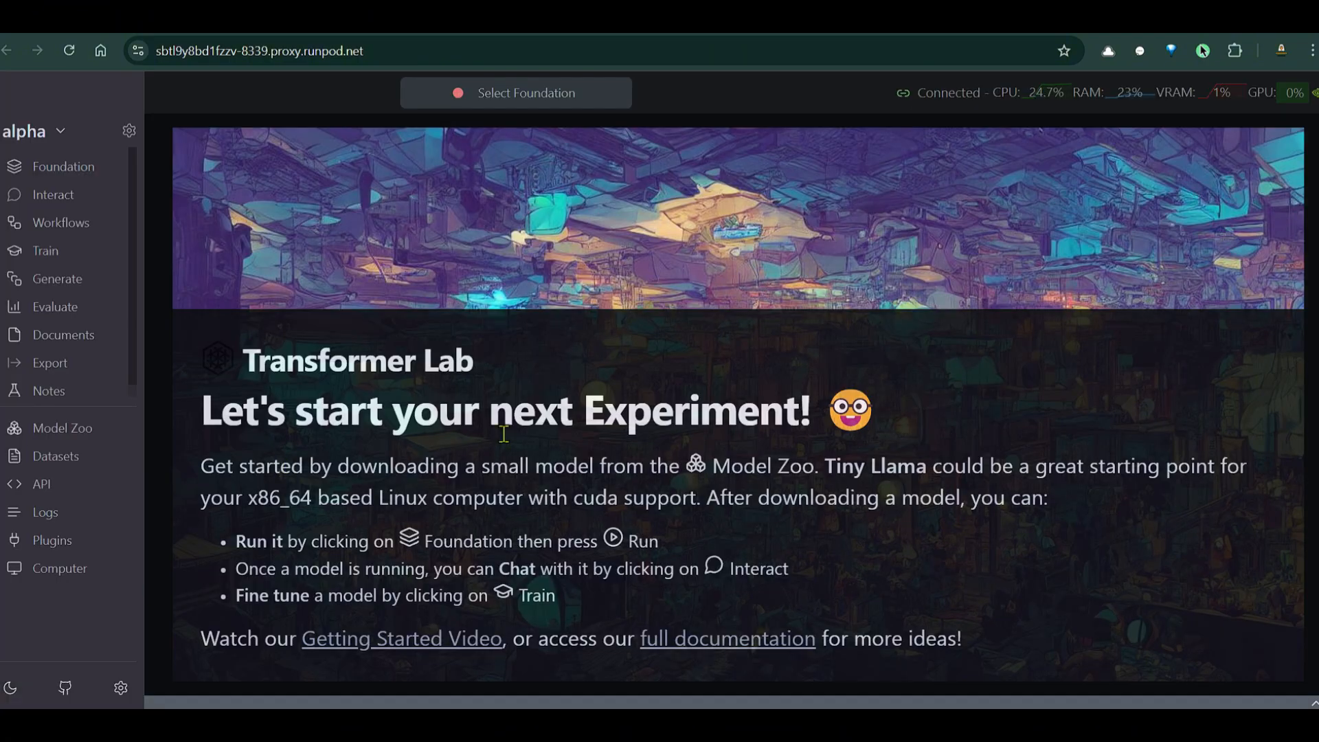
click(47, 167)
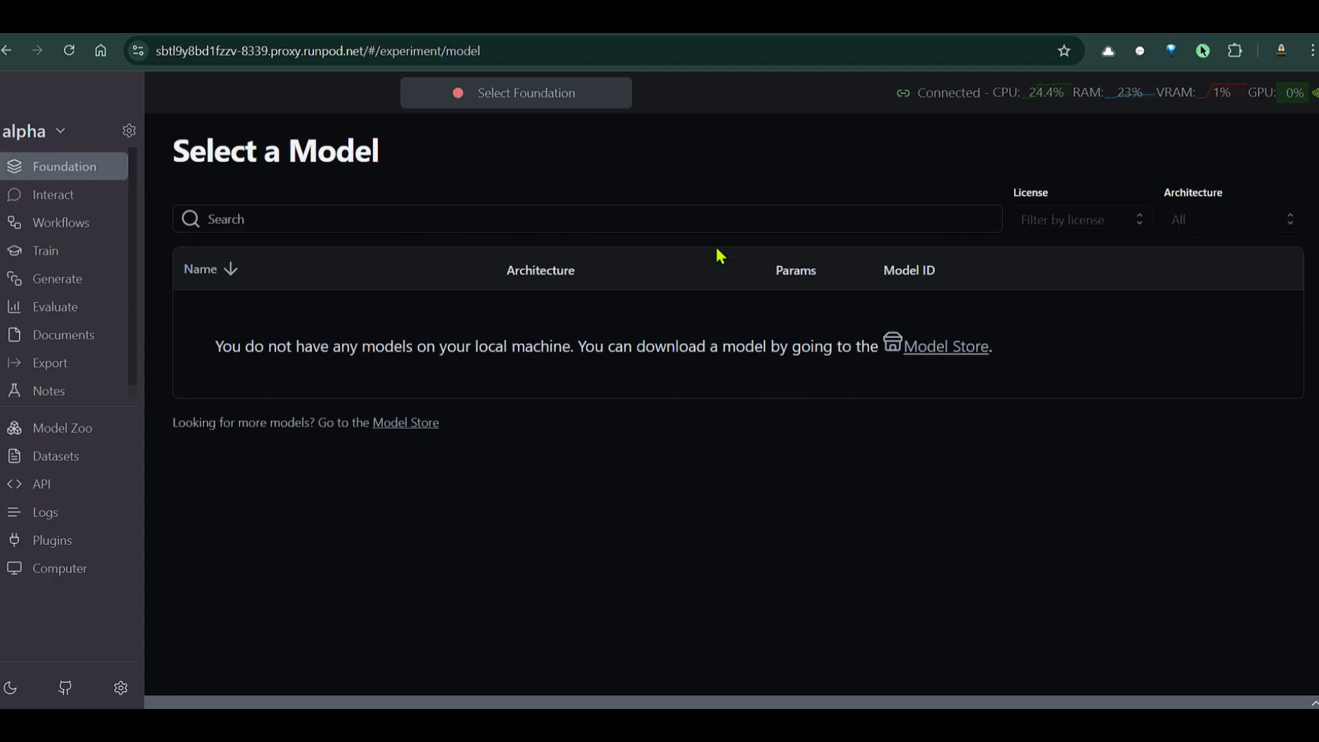
Invalidate and refresh the Mathstral Hugging Face access token
click(121, 689)
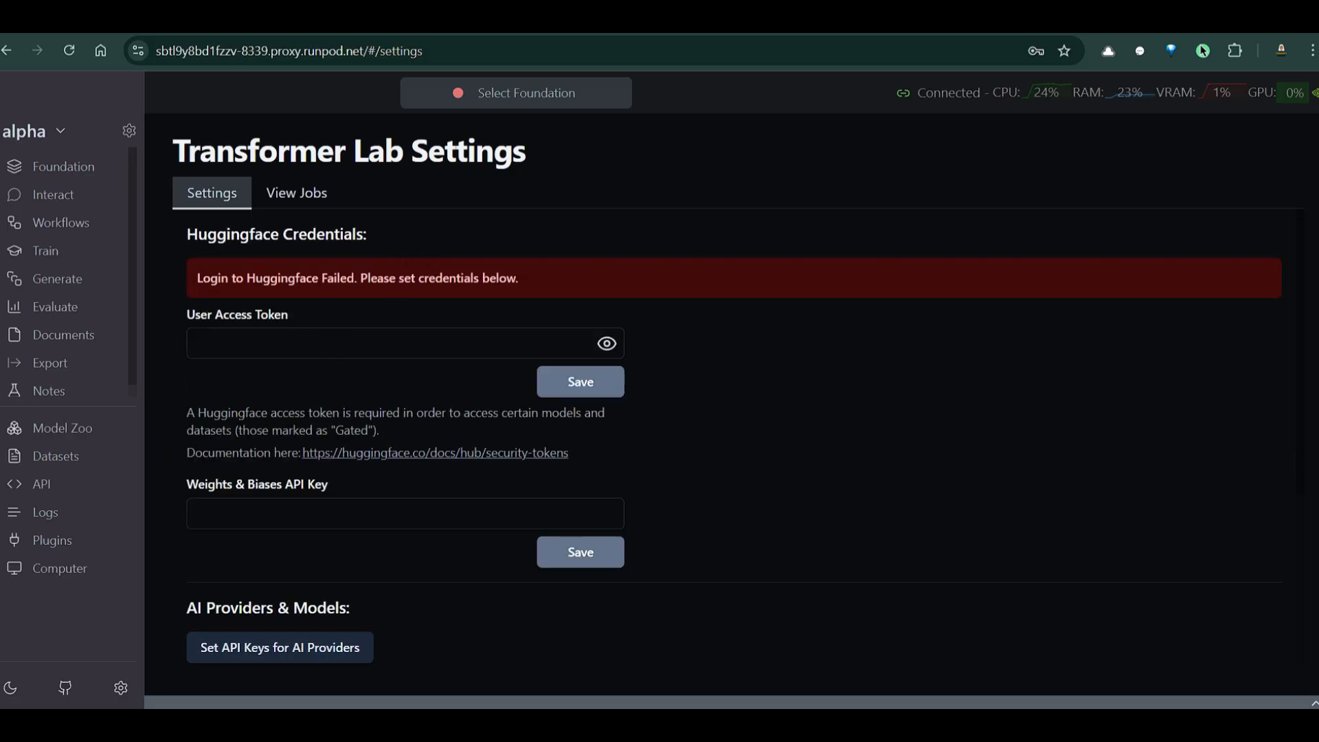
click(1030, 24)
click(1222, 445)
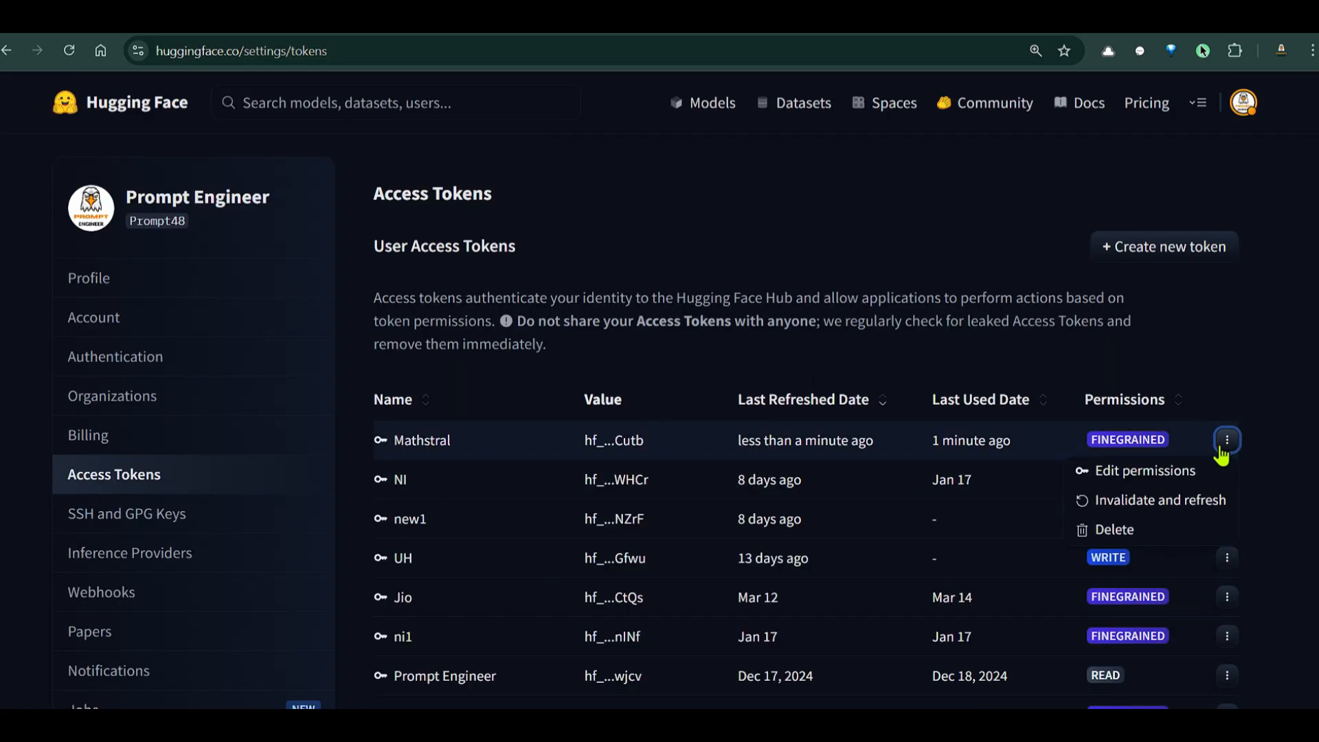
click(1132, 500)
click(729, 158)
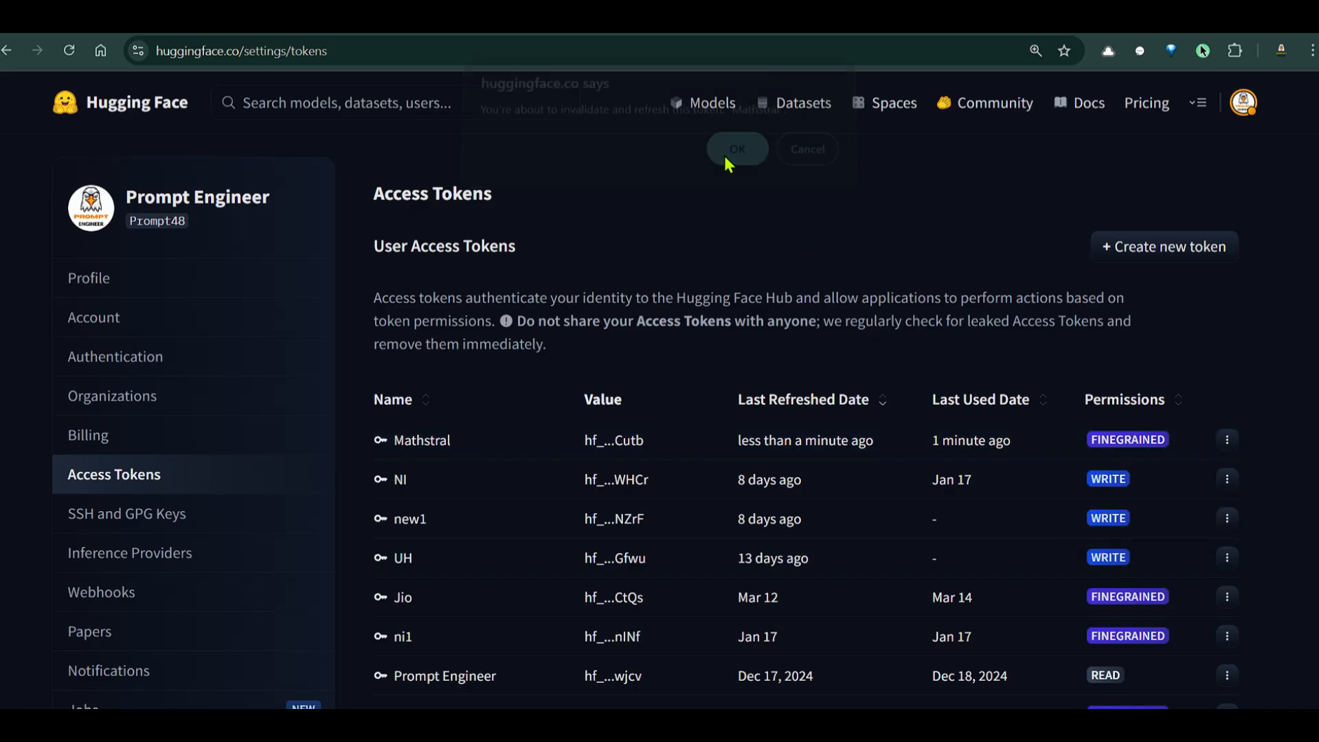
Save the refreshed token as Transformer Lab's Hugging Face User Access Token
key(ctrl+Tab)
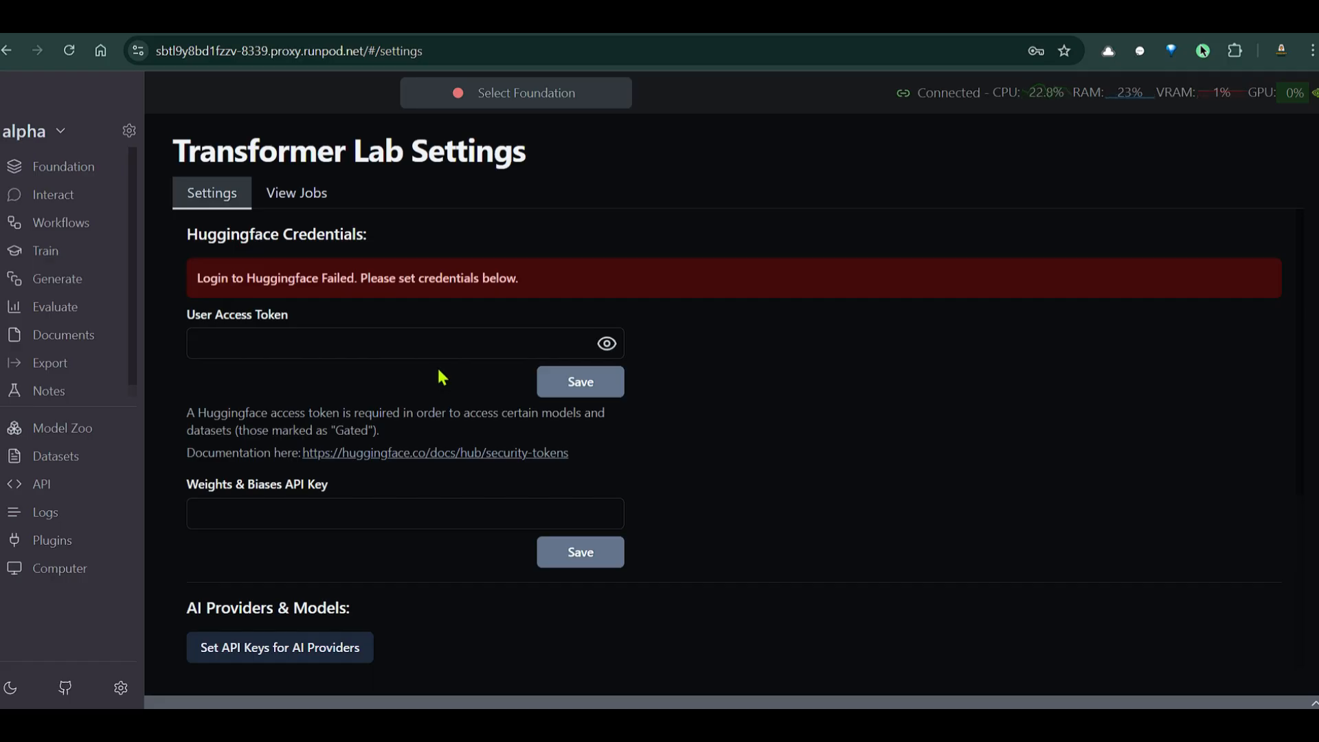
click(423, 339)
key(ctrl+v)
click(605, 396)
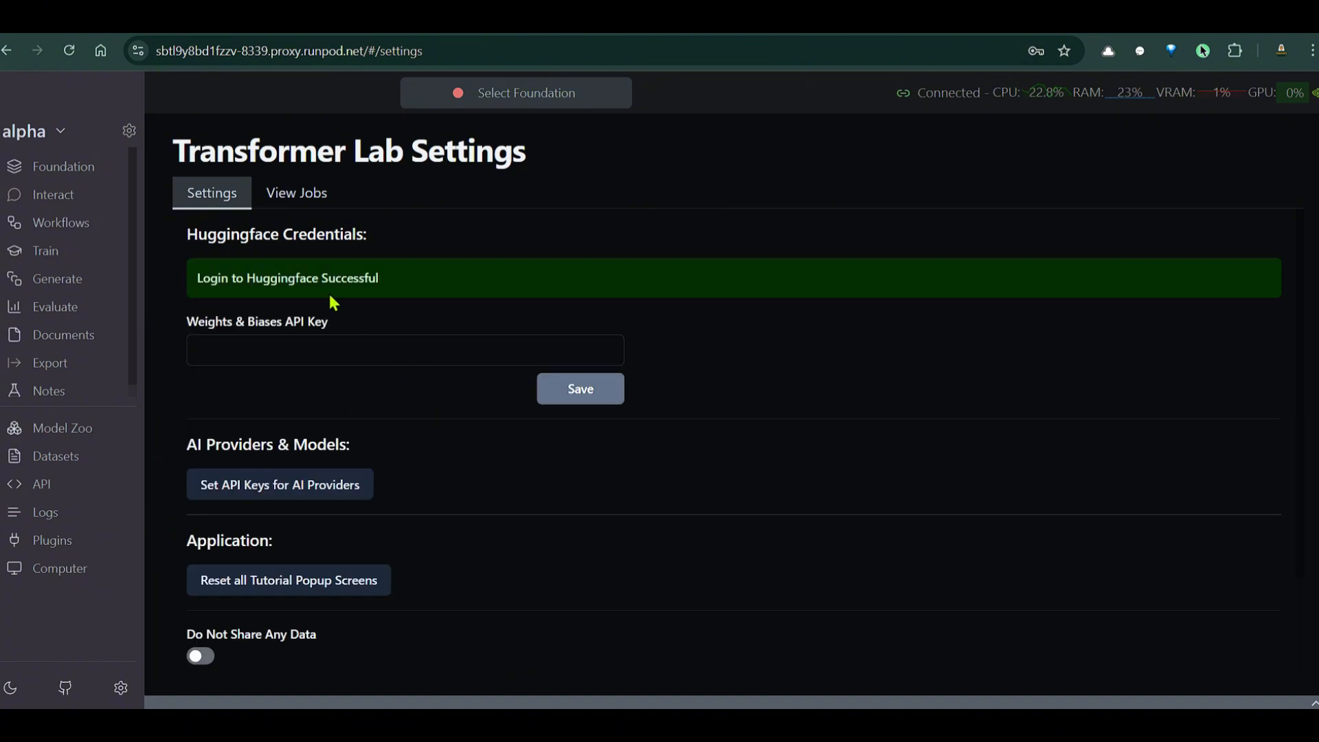
click(1057, 93)
click(80, 167)
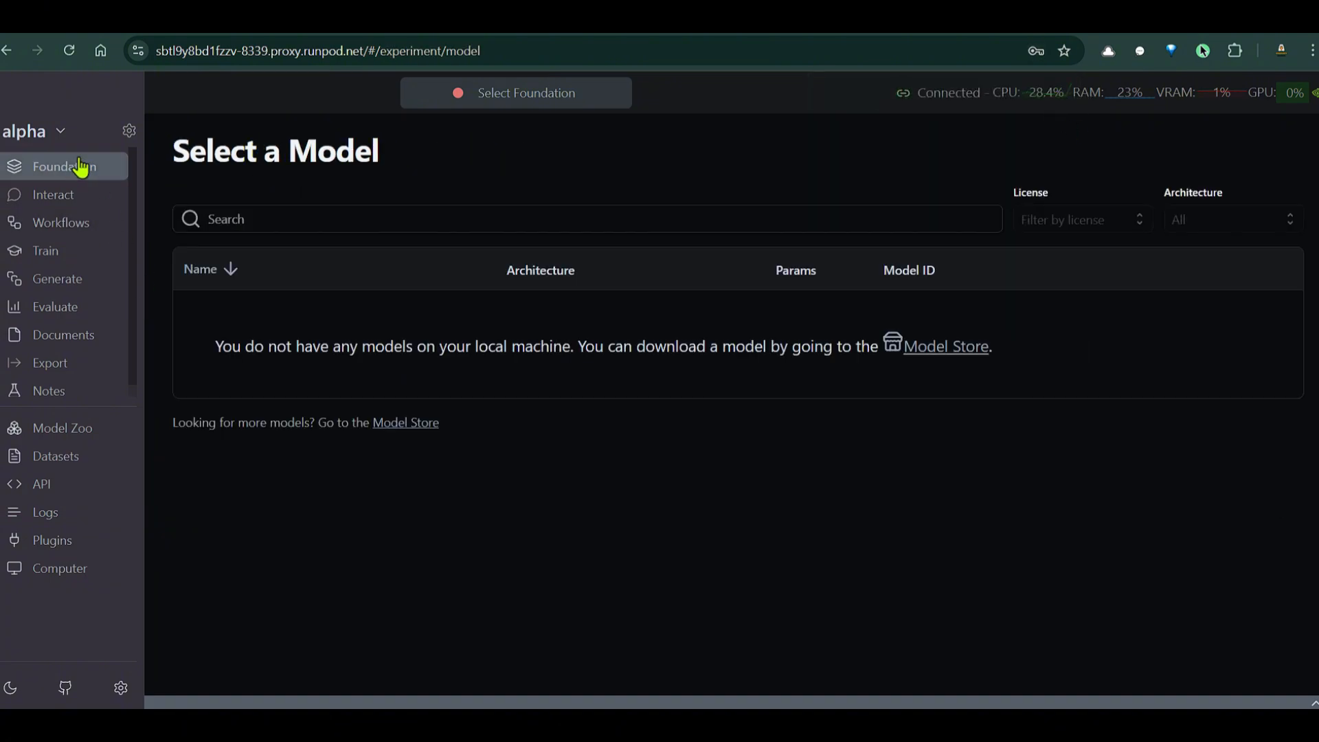
Search 'llam' in the Model Store and download LLama 3.1 8B Instruct from the Llama family
click(74, 429)
click(308, 203)
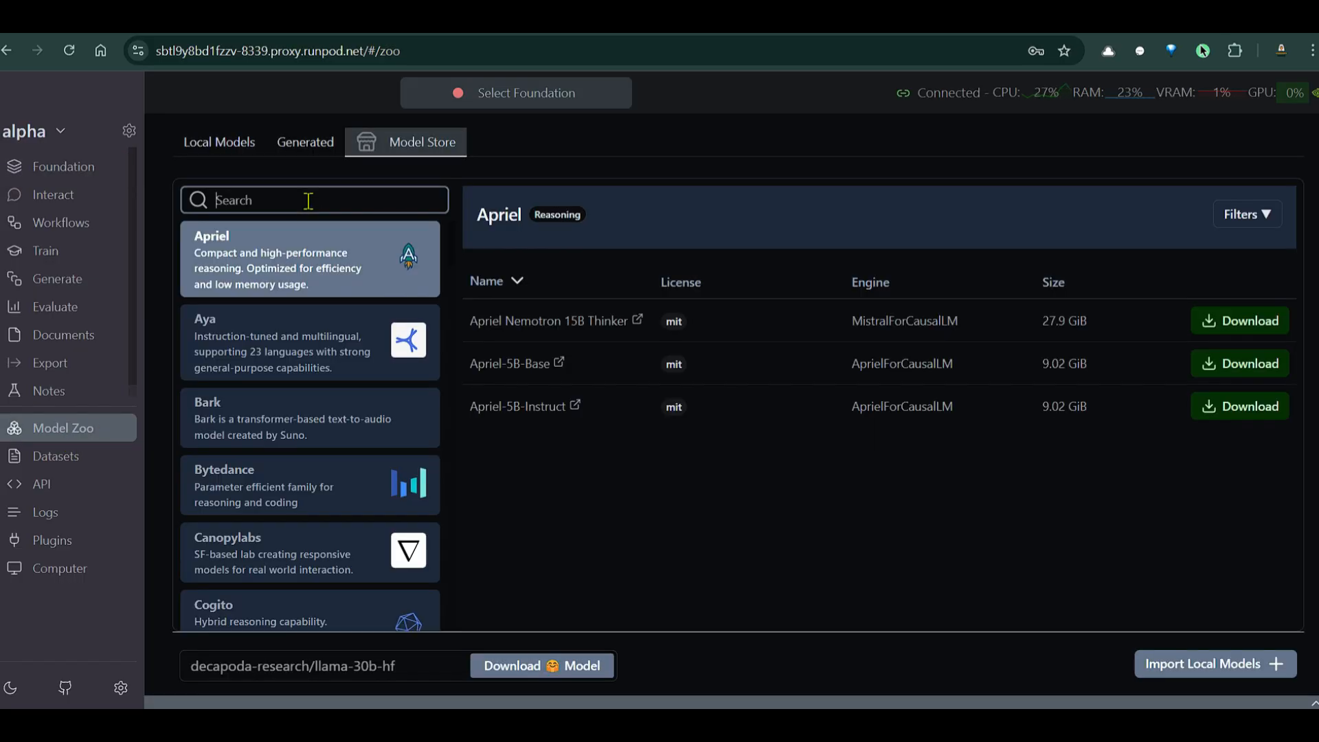
text(llama)
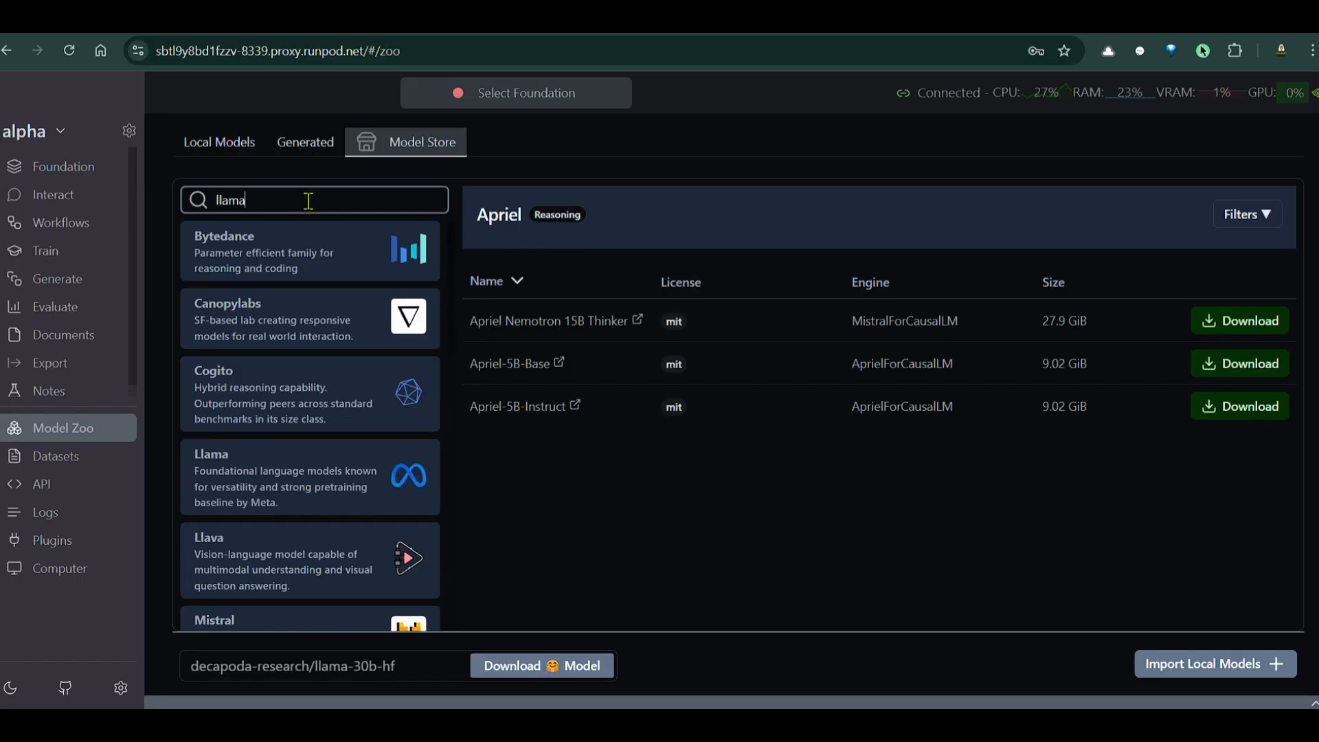
click(301, 474)
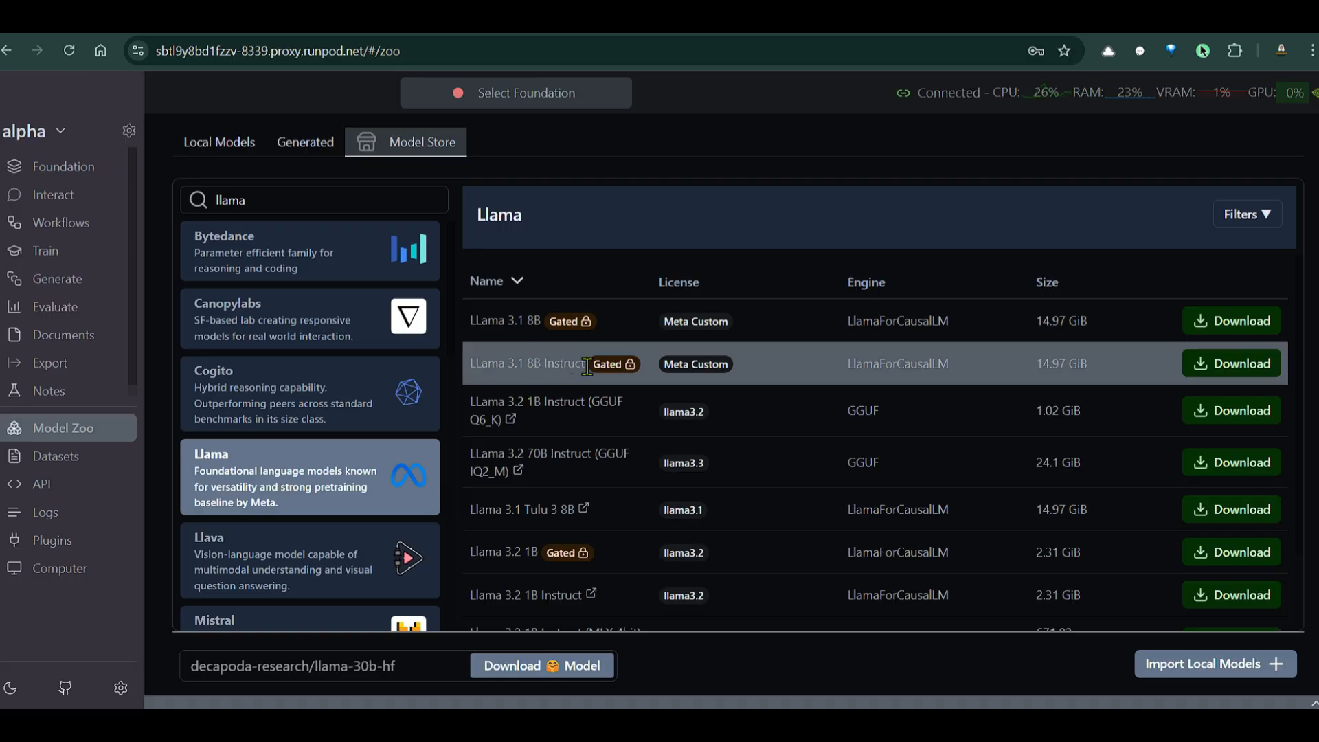
click(1230, 371)
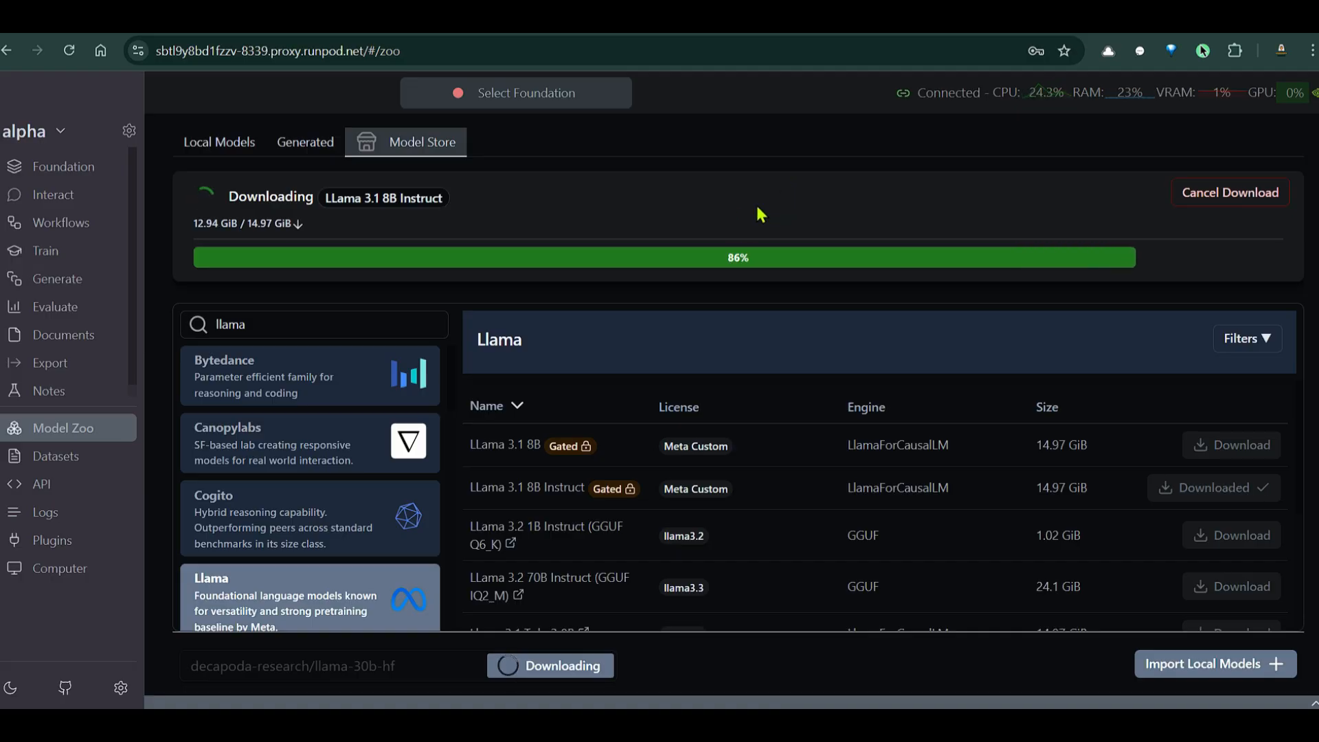
click(66, 168)
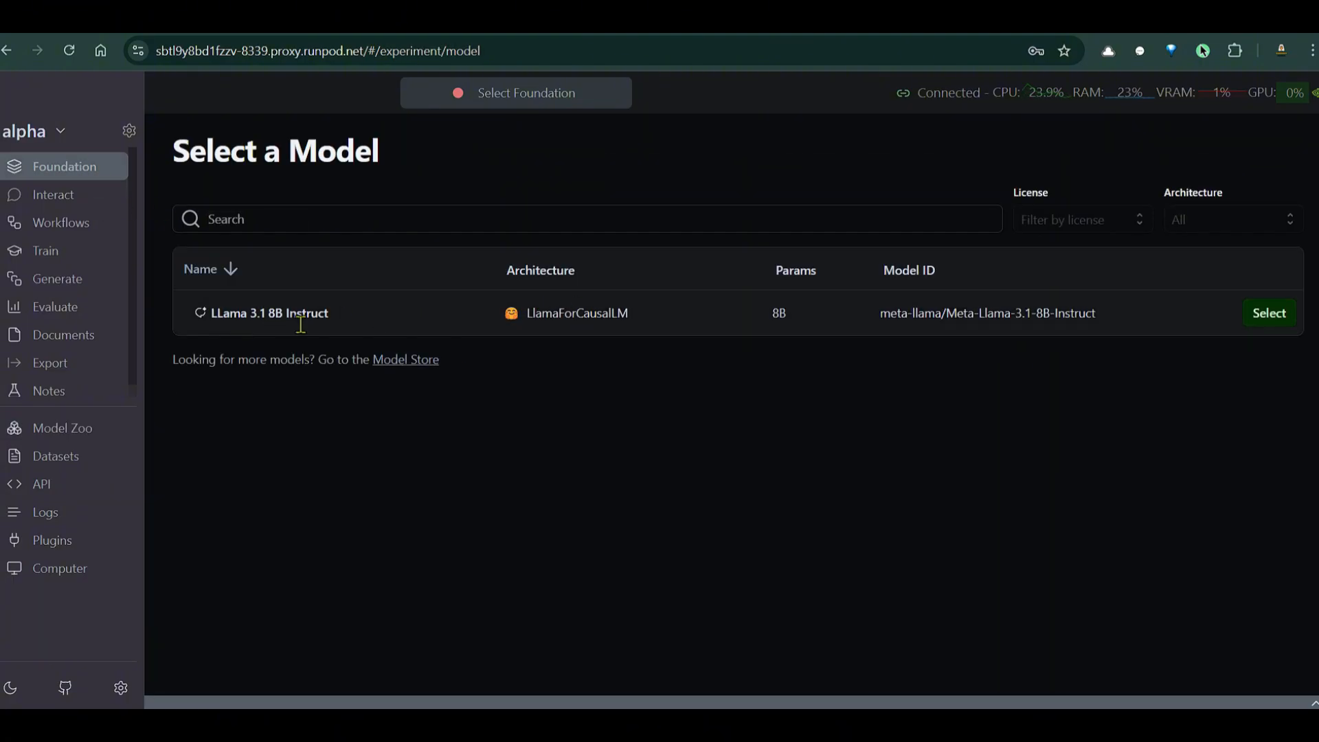
Select LLama 3.1 8B Instruct and highlight the no-inference-engine warning recommending FastChat Server
click(1269, 313)
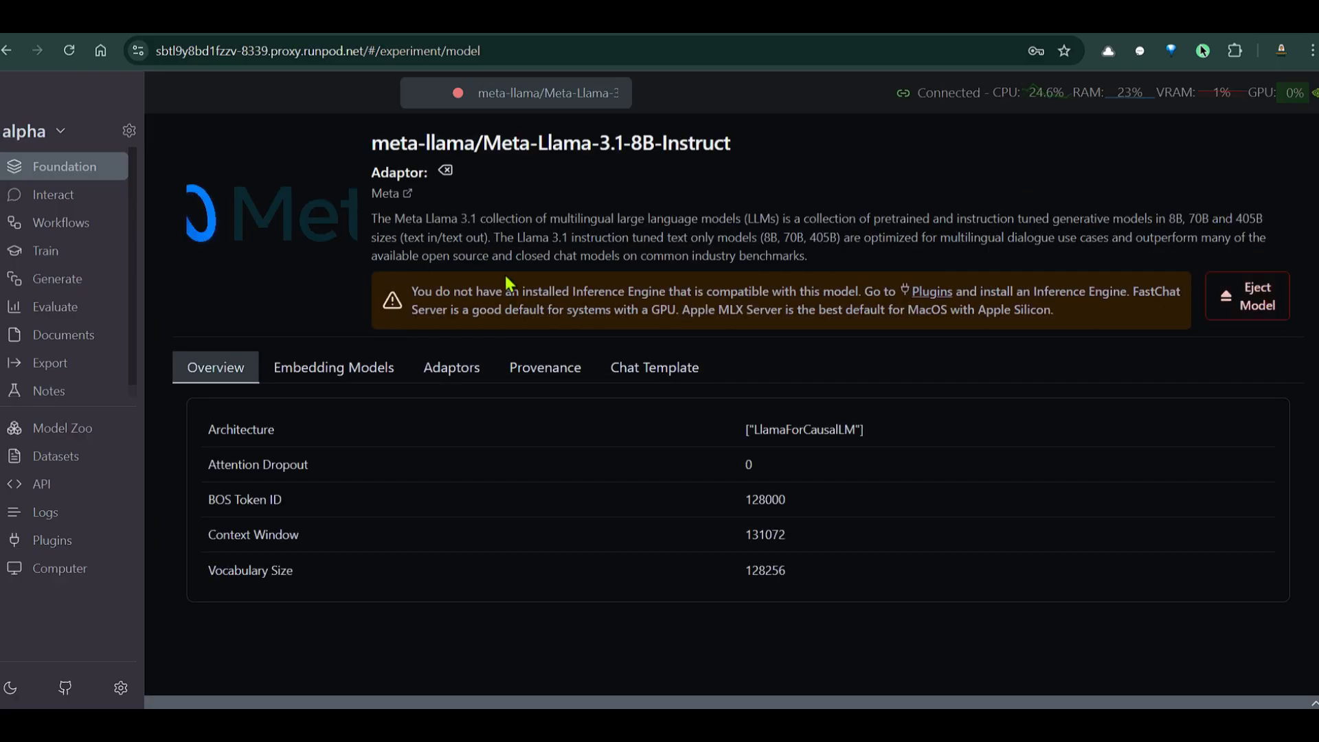
drag(434, 294, 861, 294)
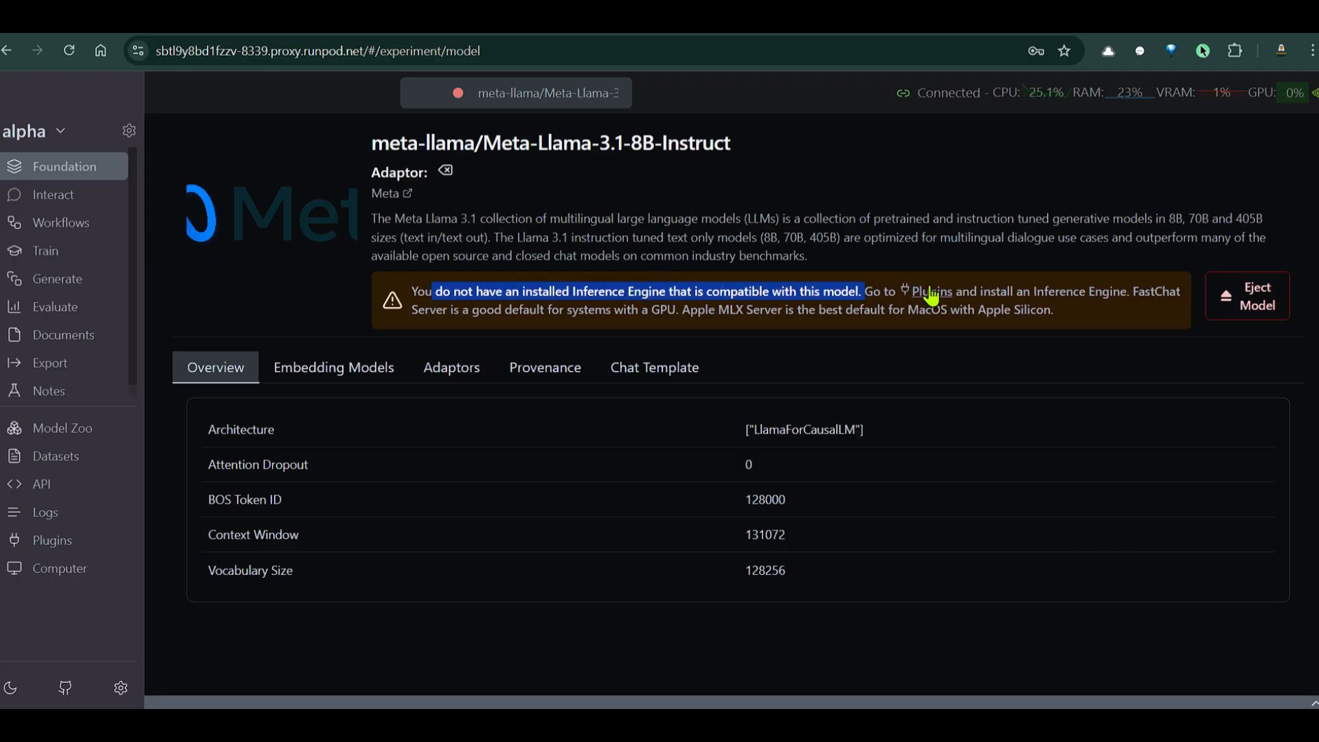
drag(990, 291, 1088, 296)
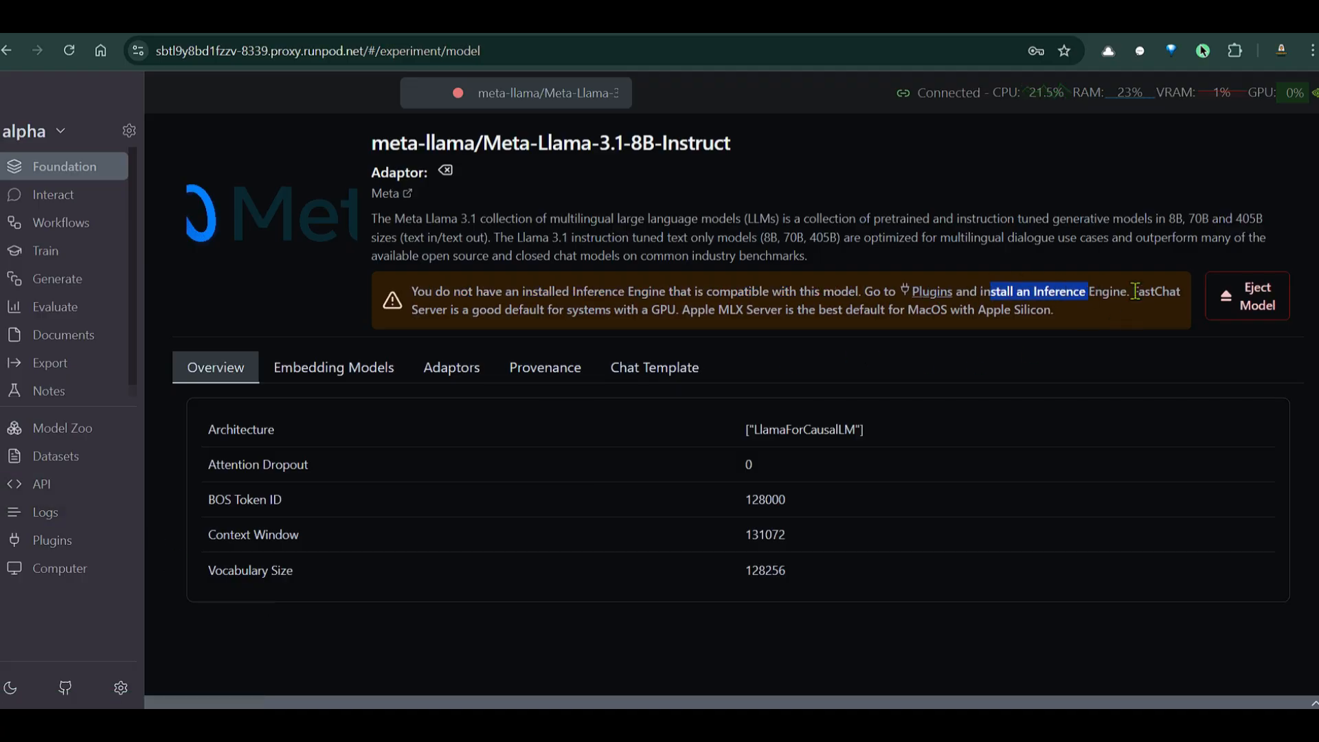
drag(1130, 291, 585, 328)
Install the Fastchat Server plugin from the Plugins page, then return to the model page
click(657, 316)
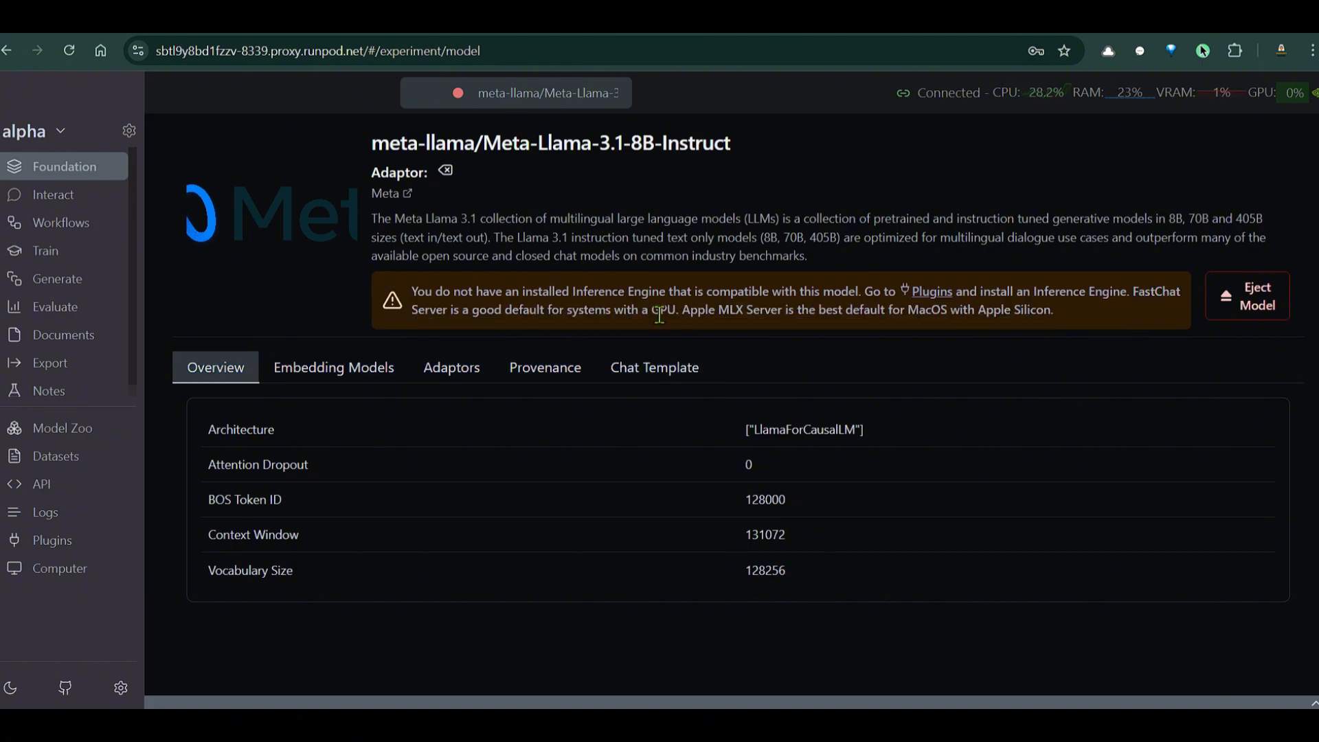
click(50, 542)
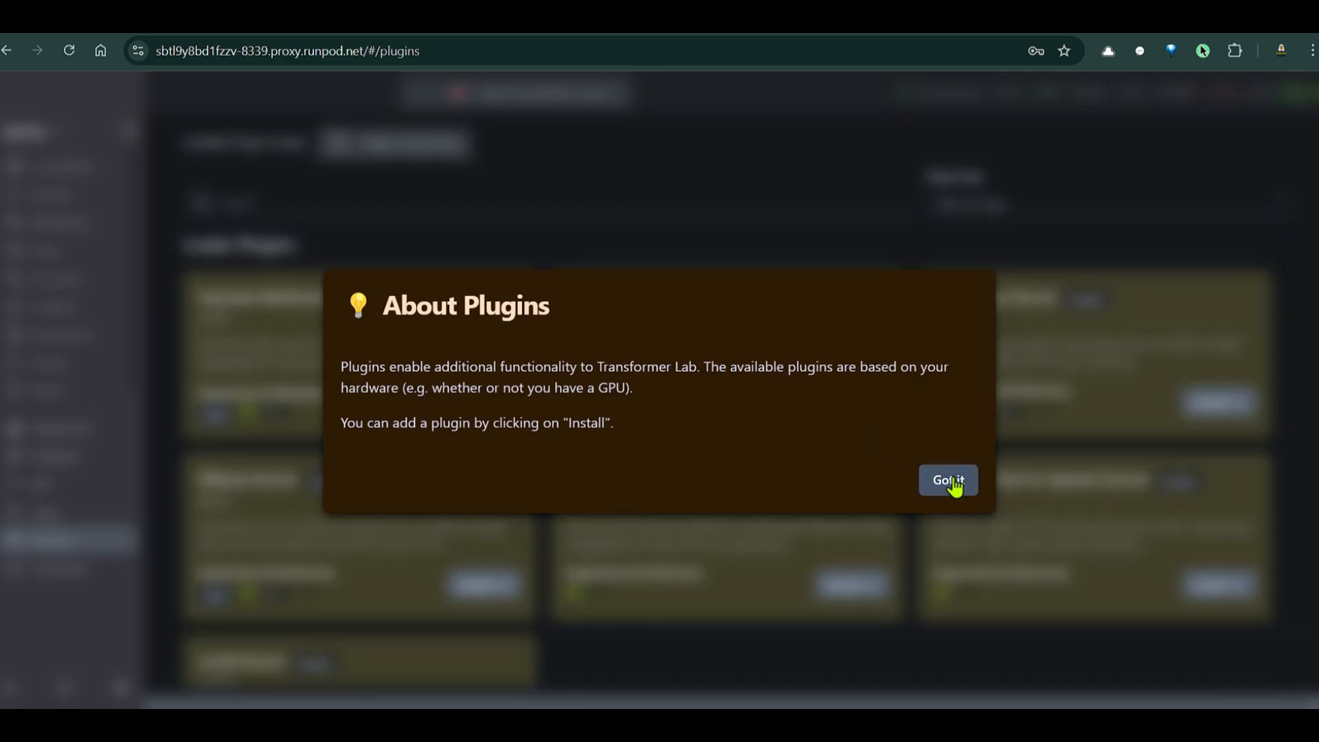
click(947, 480)
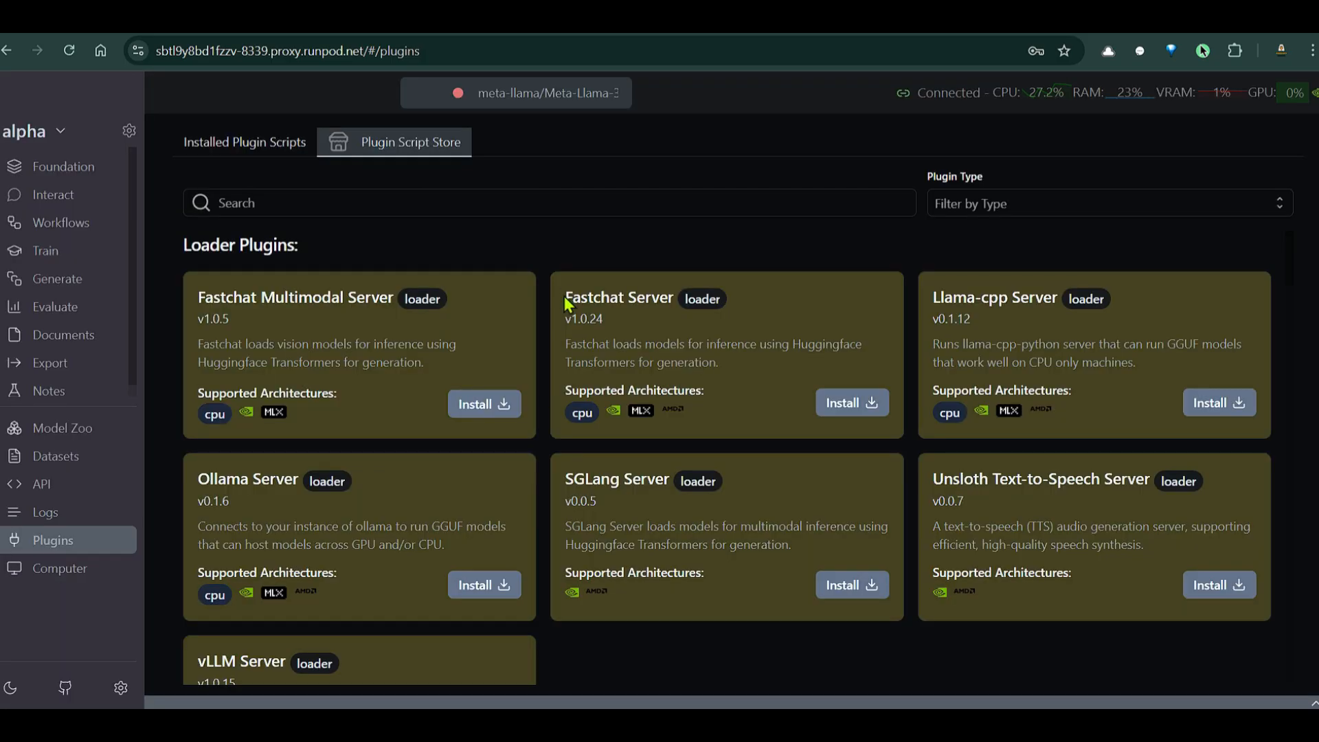
click(844, 406)
click(825, 404)
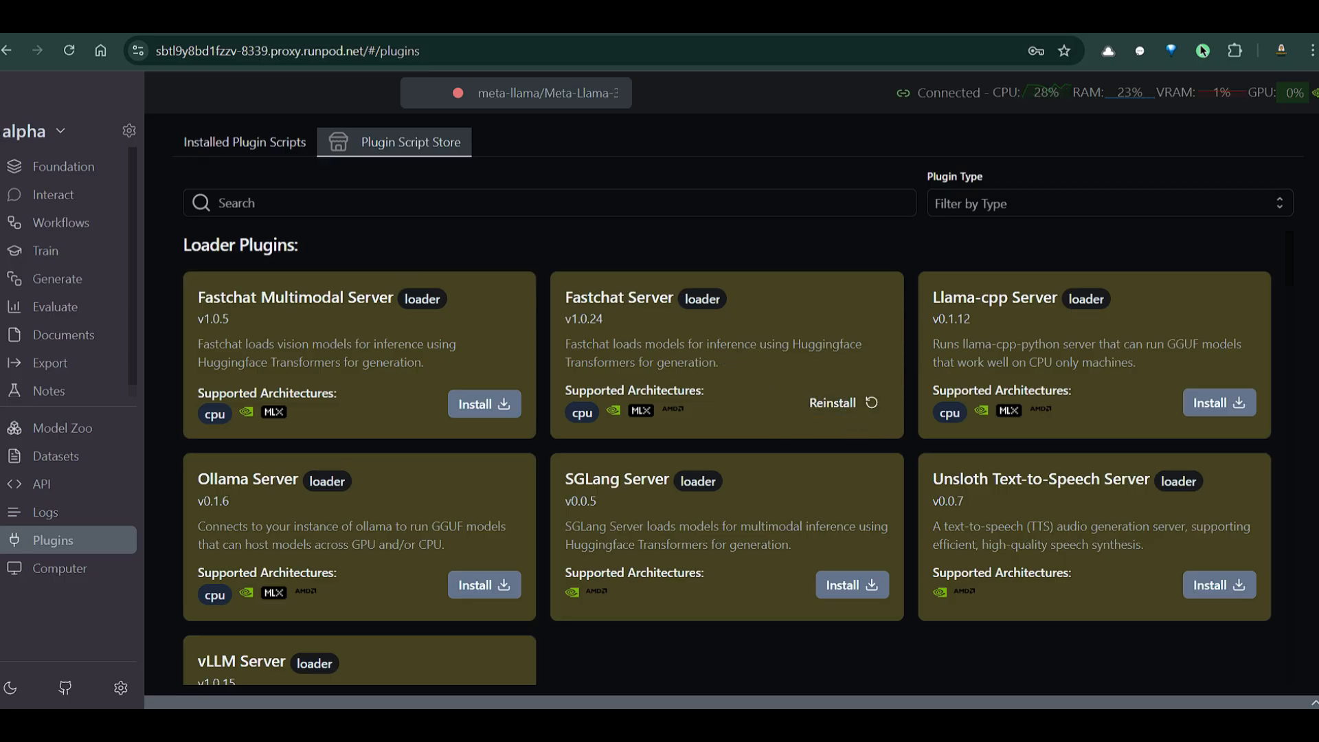
click(69, 176)
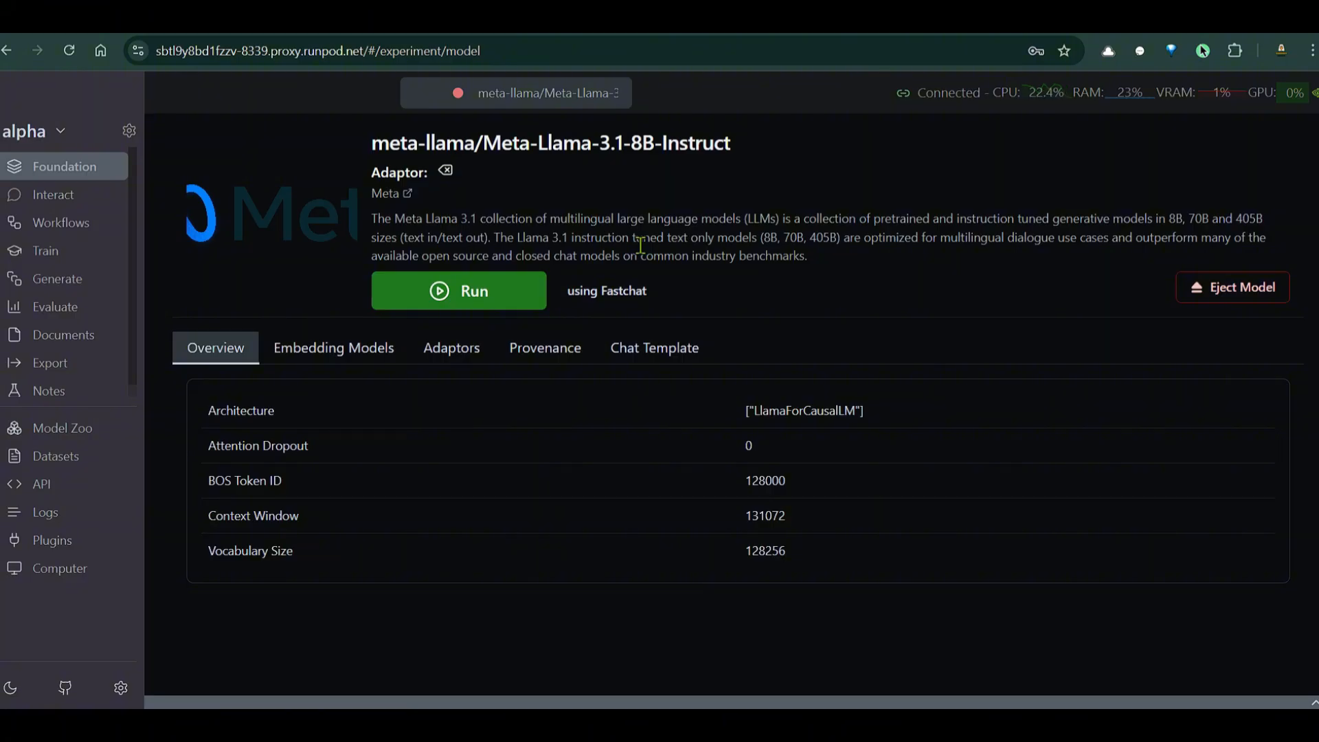
Set the engine to Fastchat Server, run Meta-Llama-3.1-8B-Instruct, and open its Interact chat
click(604, 297)
click(620, 289)
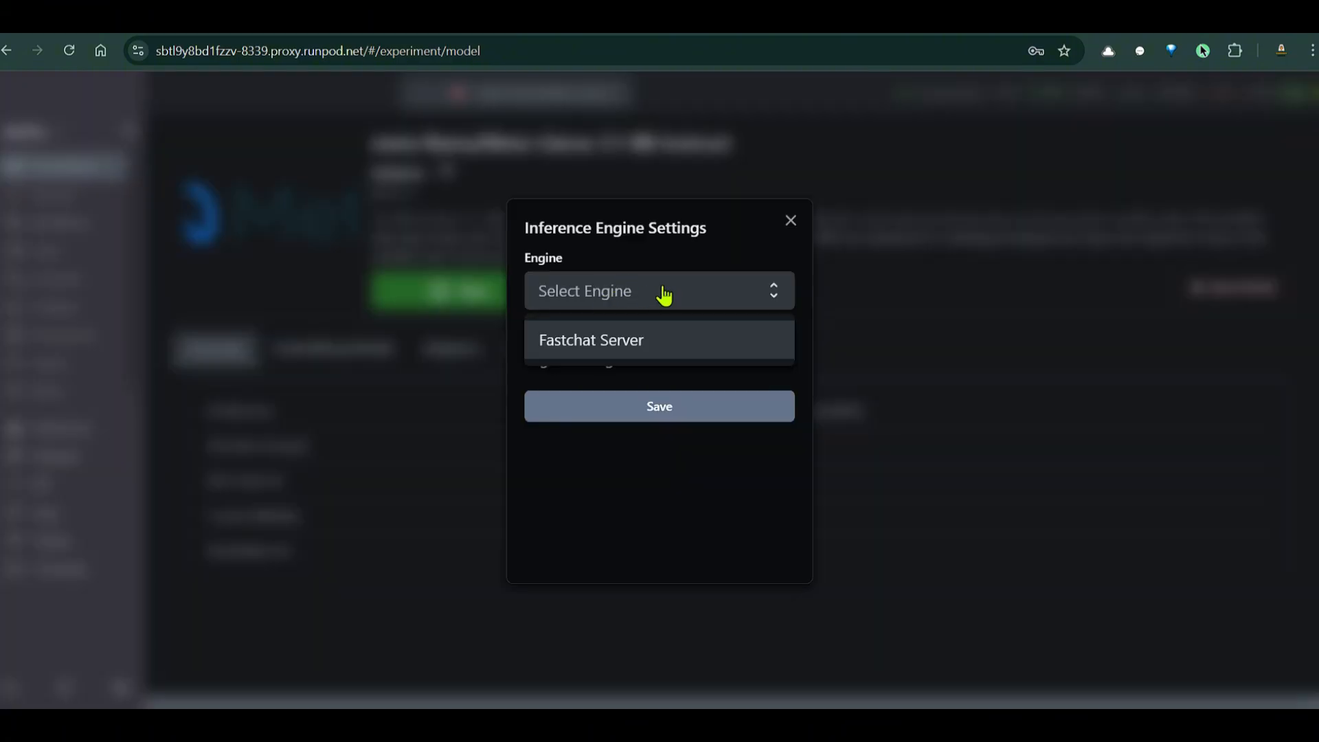
click(624, 348)
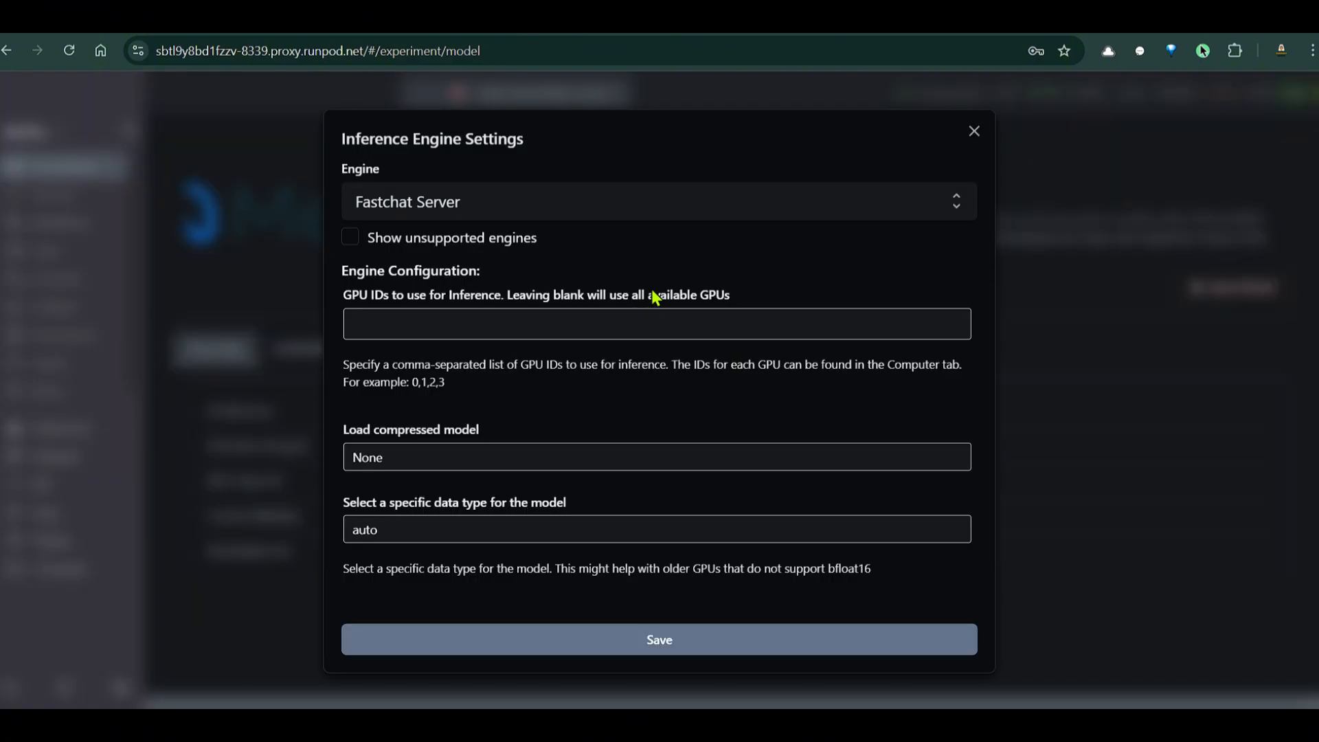
click(974, 130)
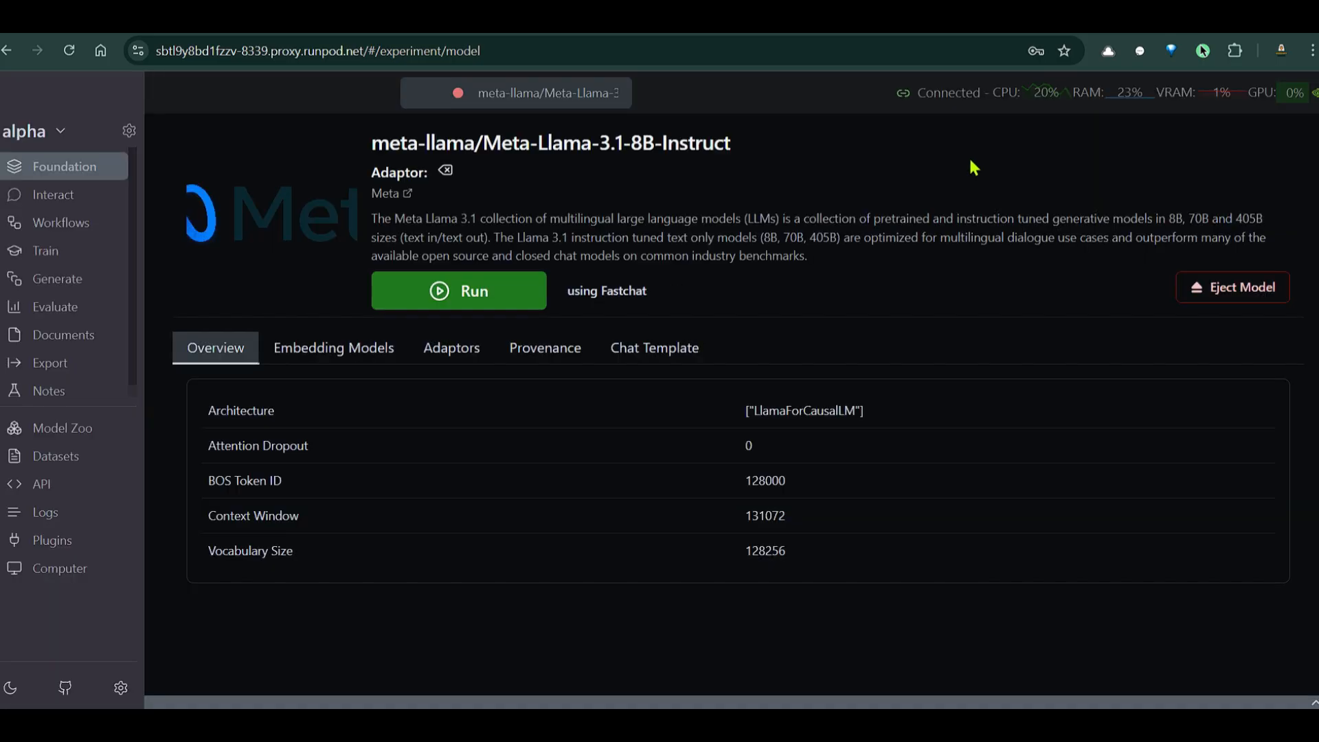
click(636, 294)
click(744, 294)
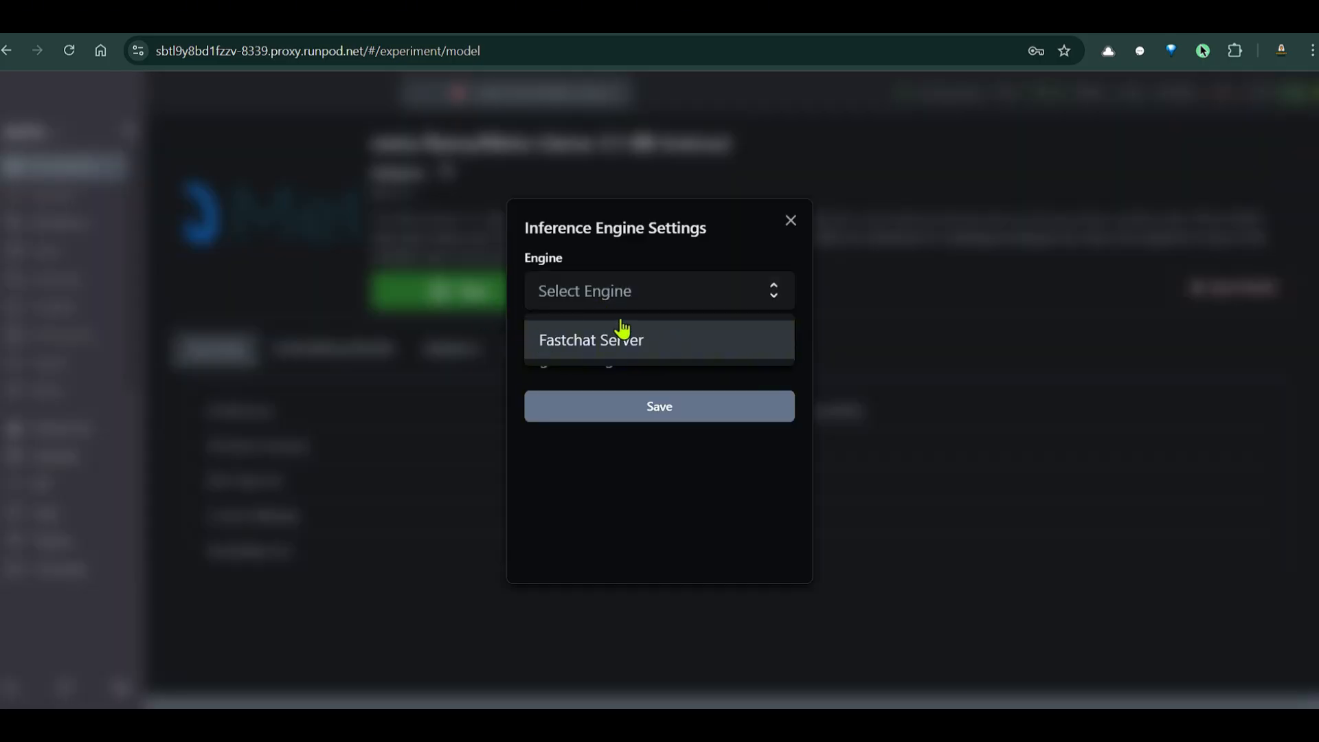
click(788, 223)
click(471, 292)
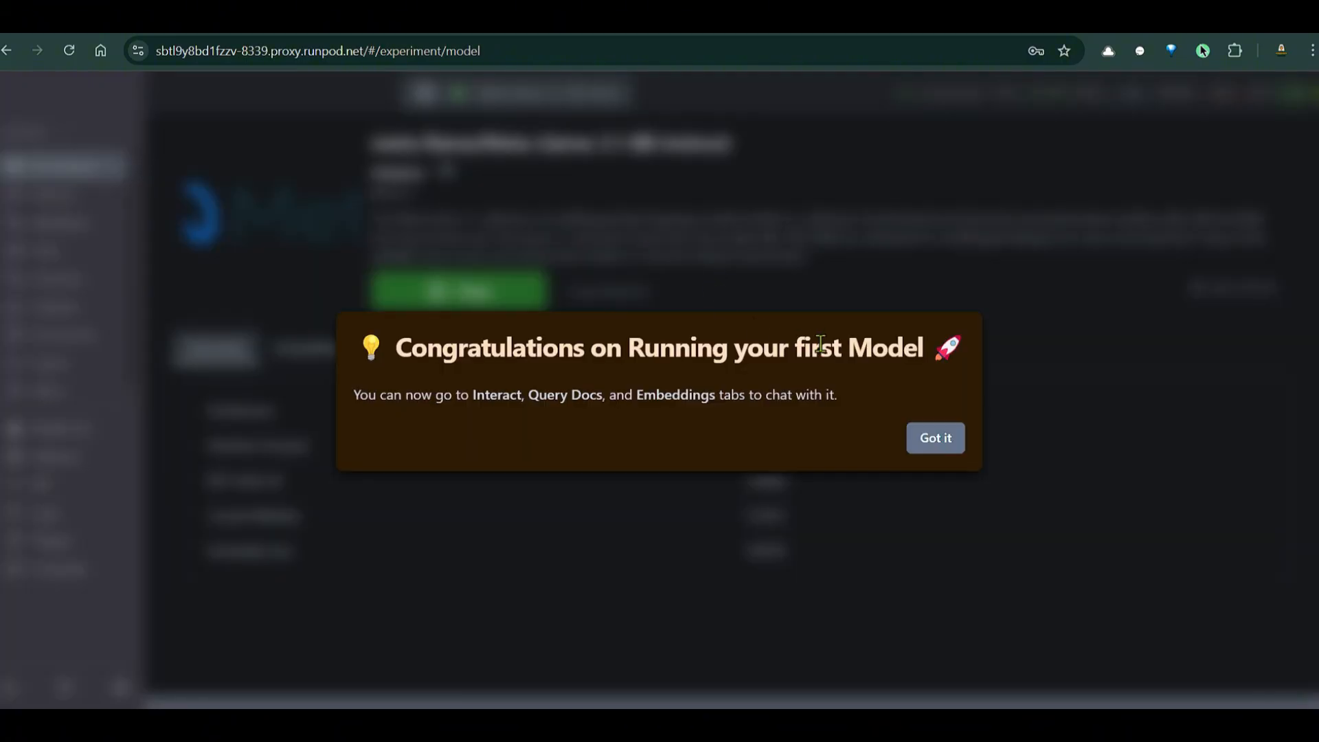
click(936, 443)
click(52, 199)
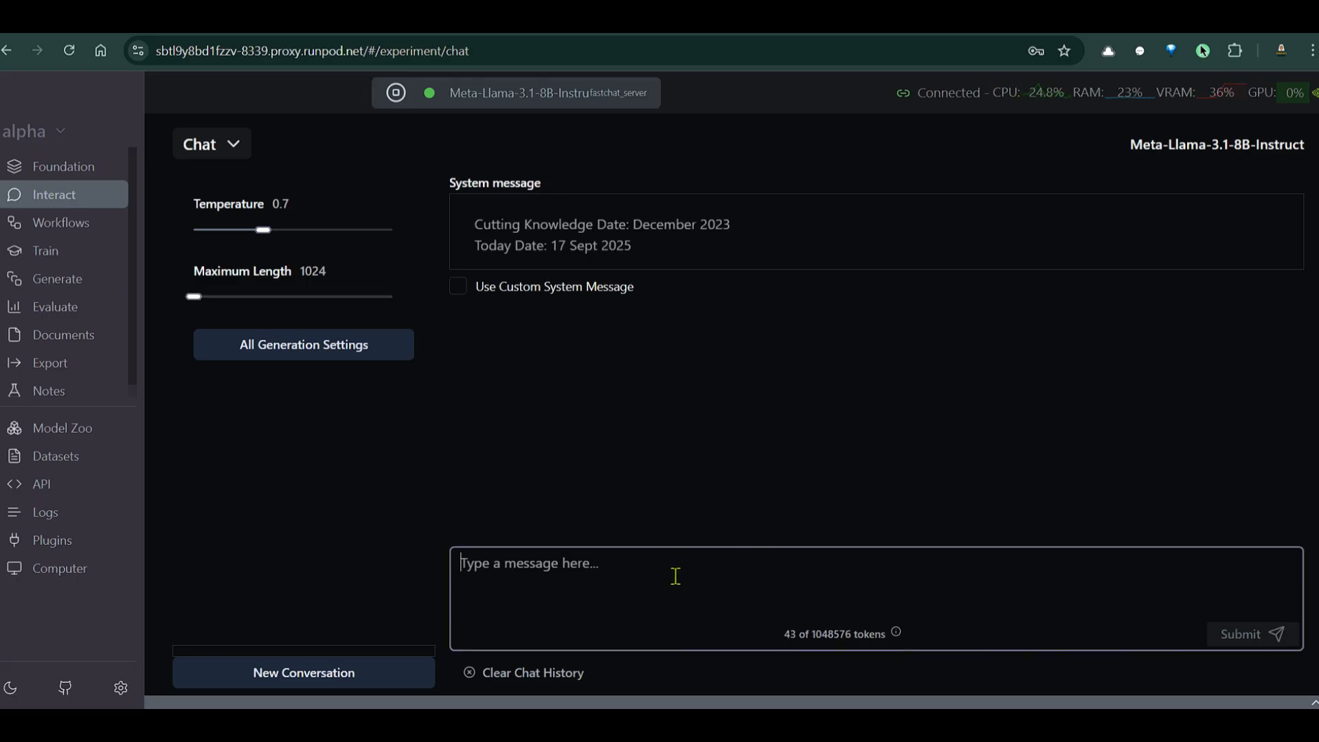
Ask the model 'What is the capital of inida', then follow up with 'How are you'
click(732, 549)
text(What )
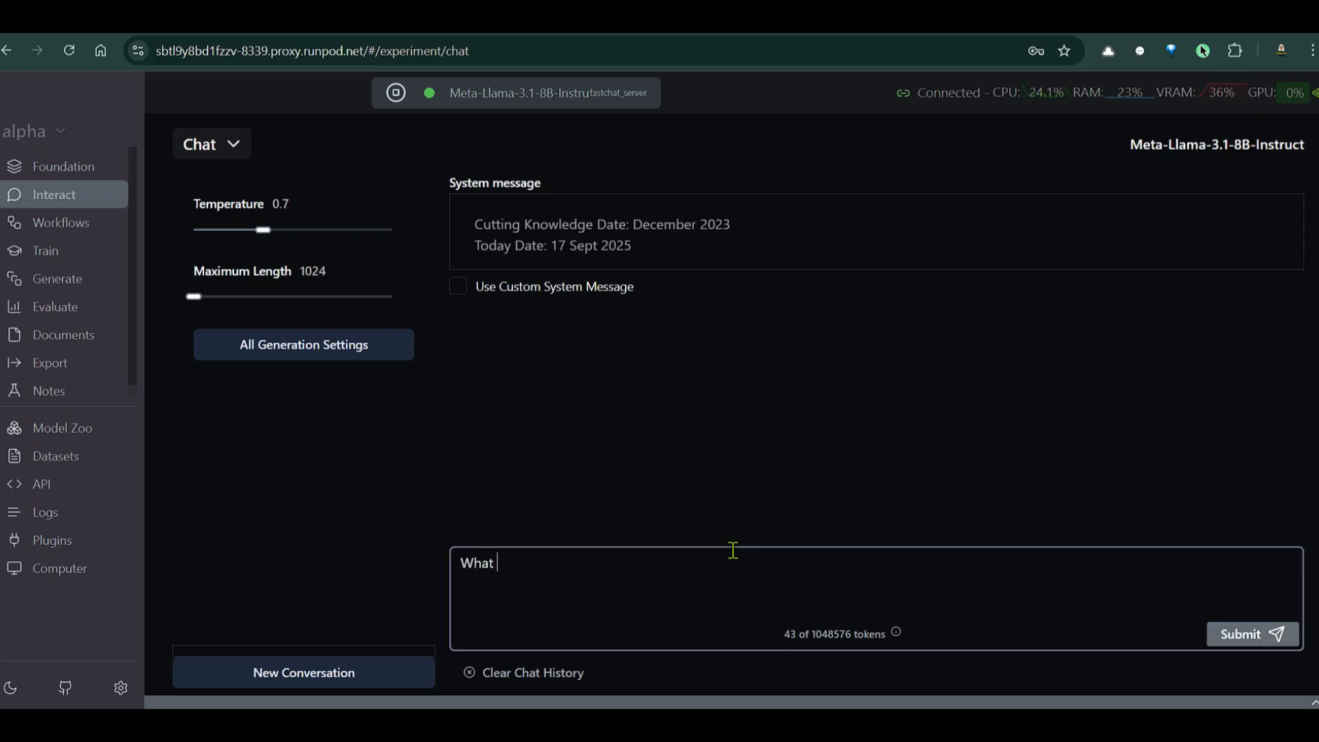
text(is the capital of inida)
key(Return)
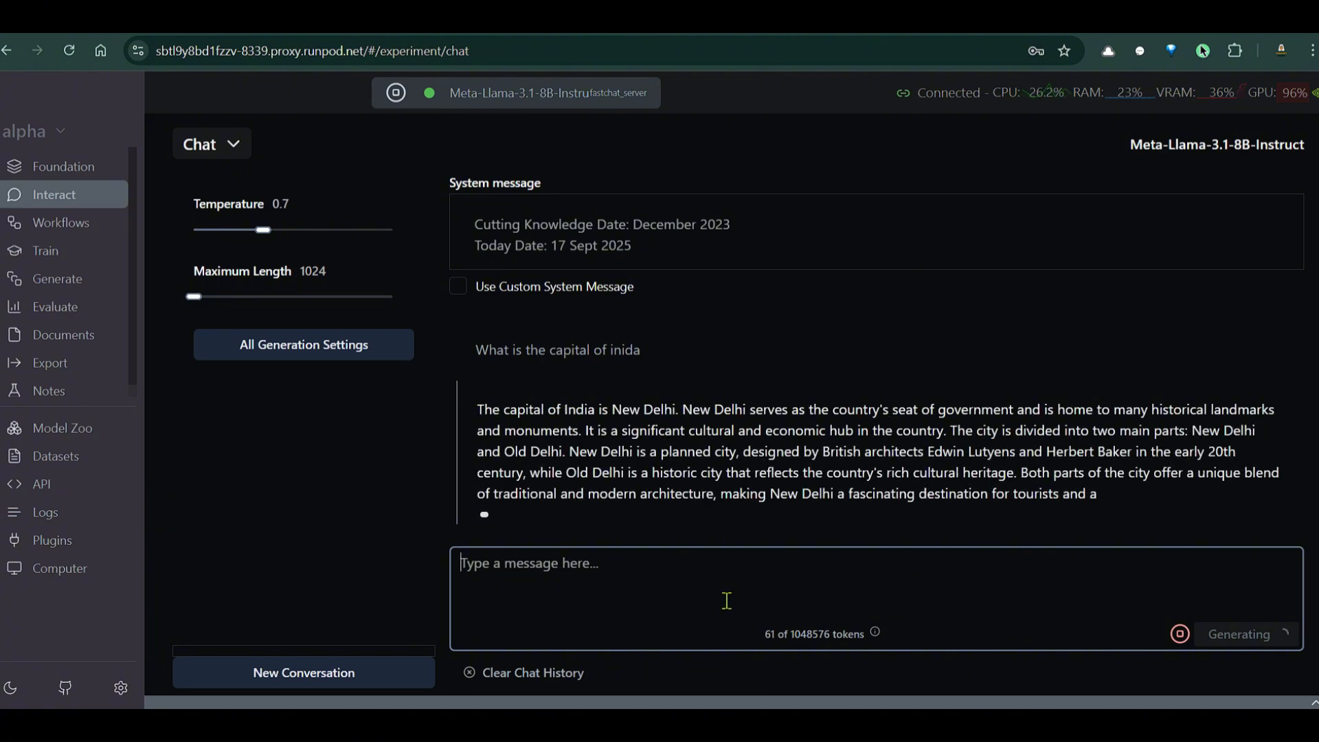
text(How are you)
key(Return)
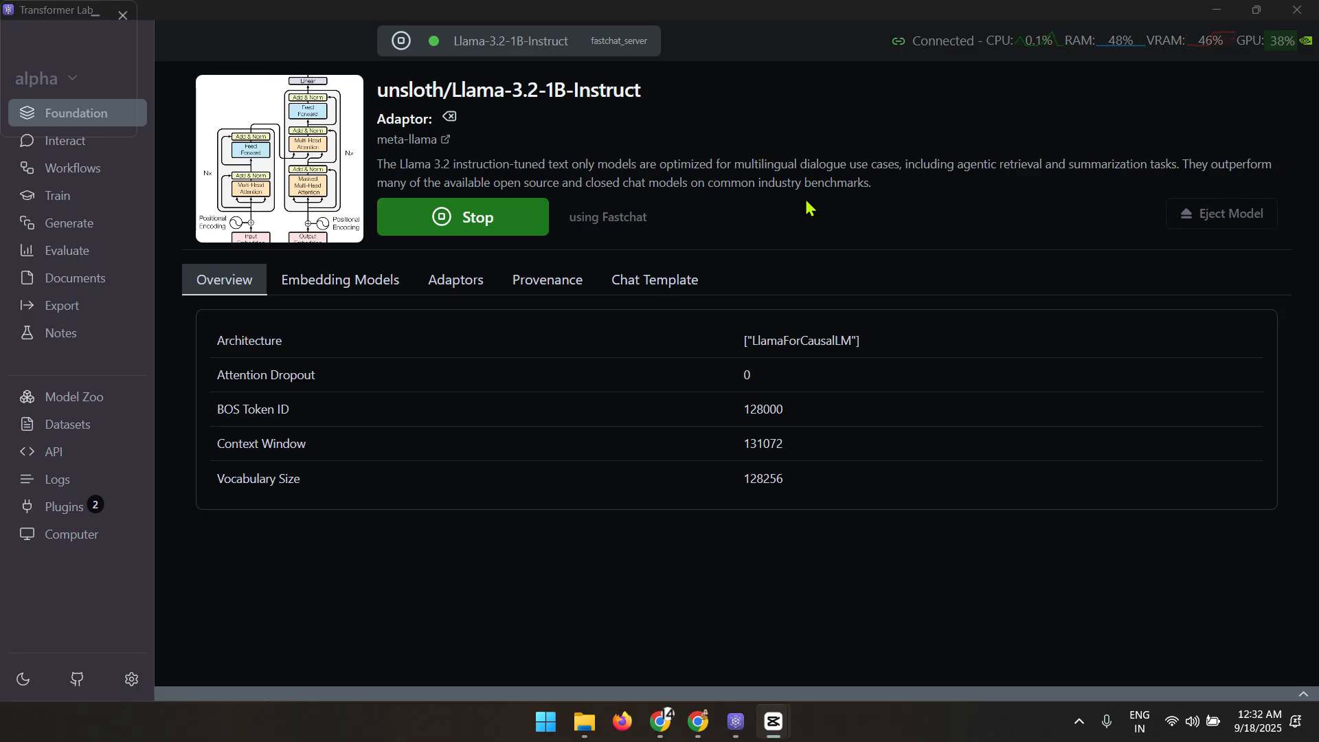
Switch to Completion mode and generate a continuation of the prompt 'ONce upon a'
click(75, 149)
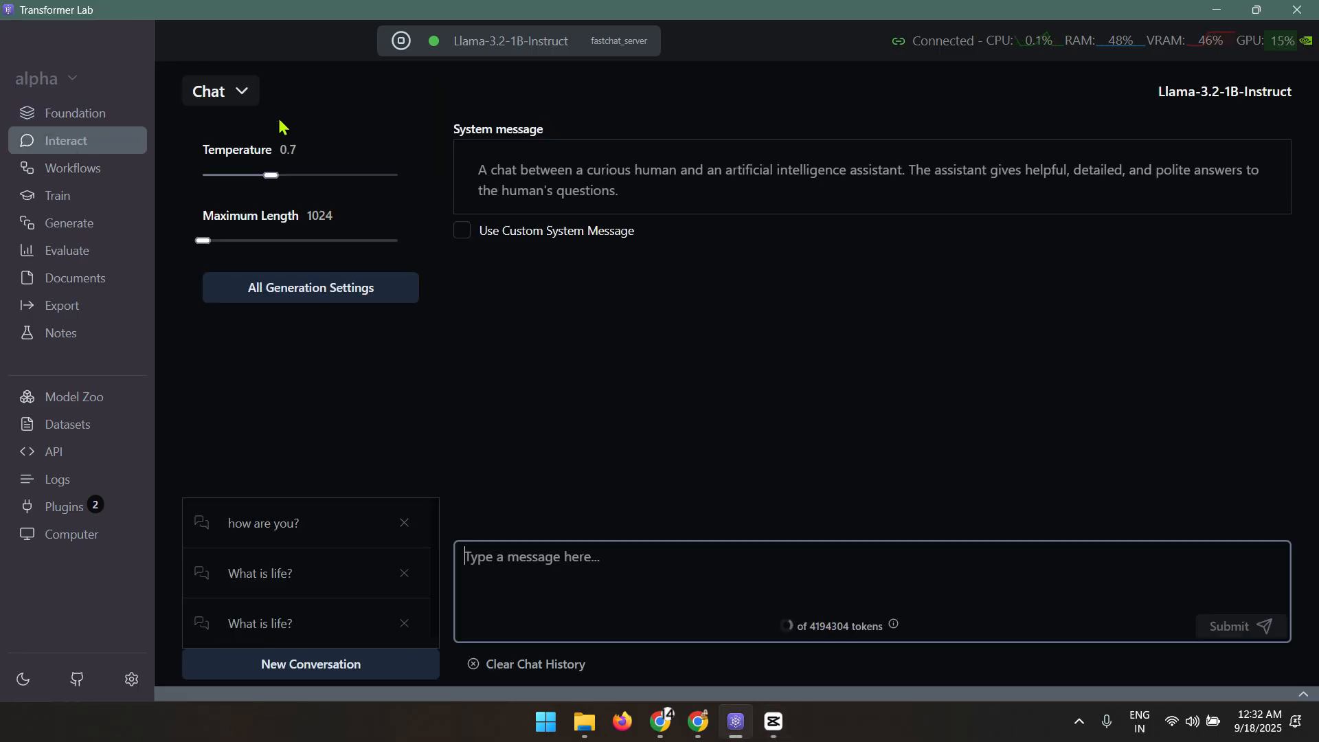
click(236, 97)
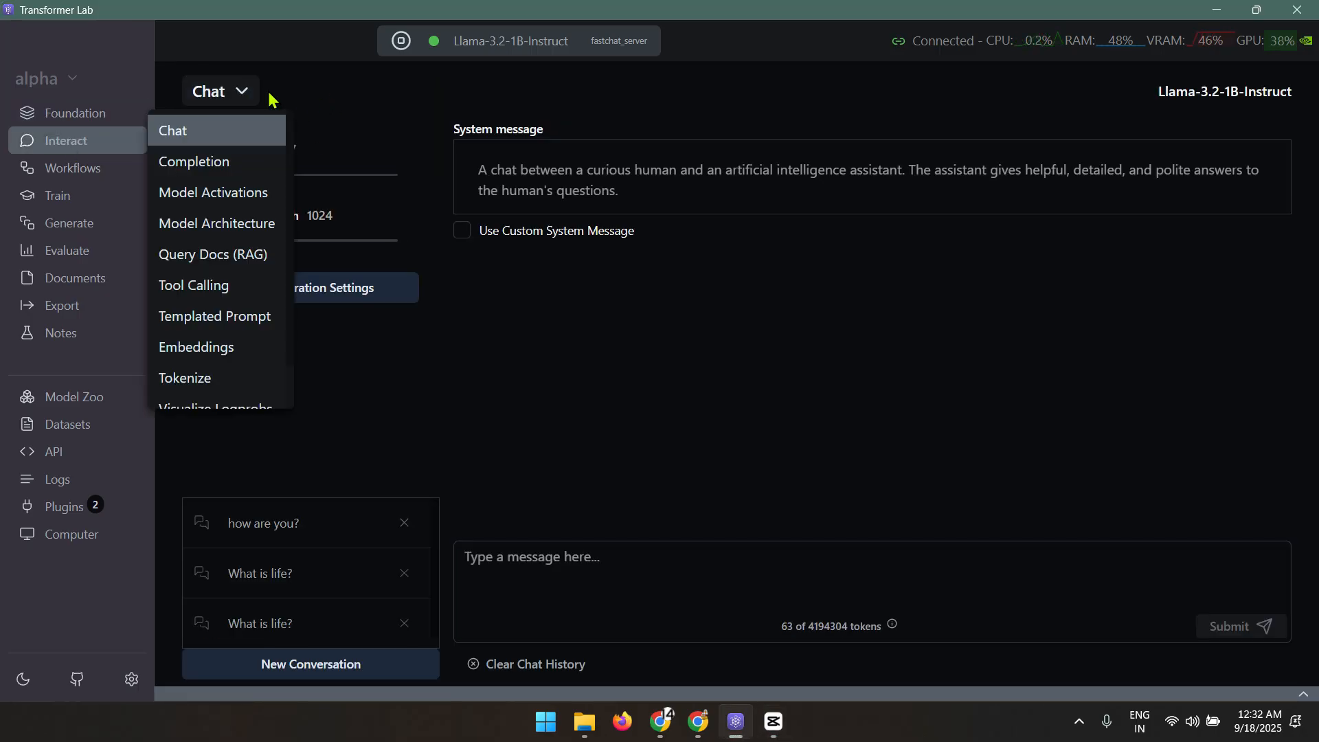
click(206, 175)
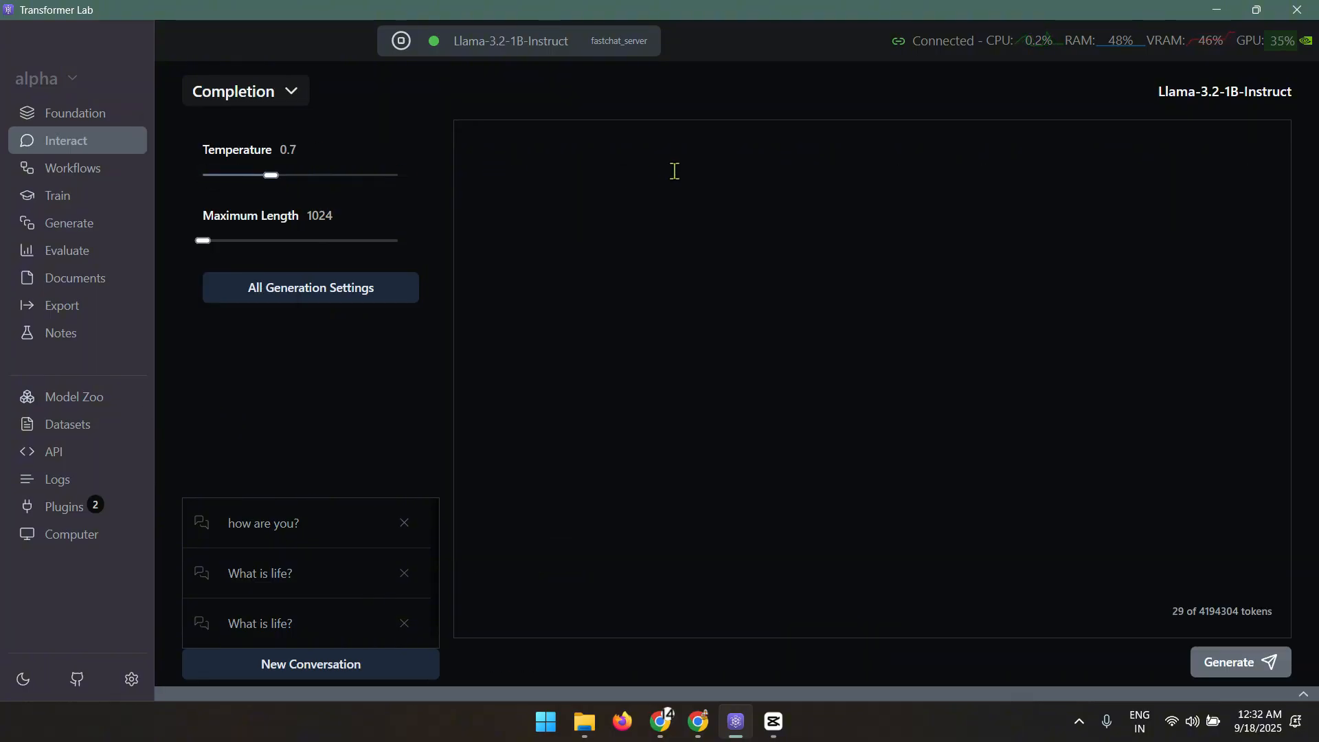
click(715, 177)
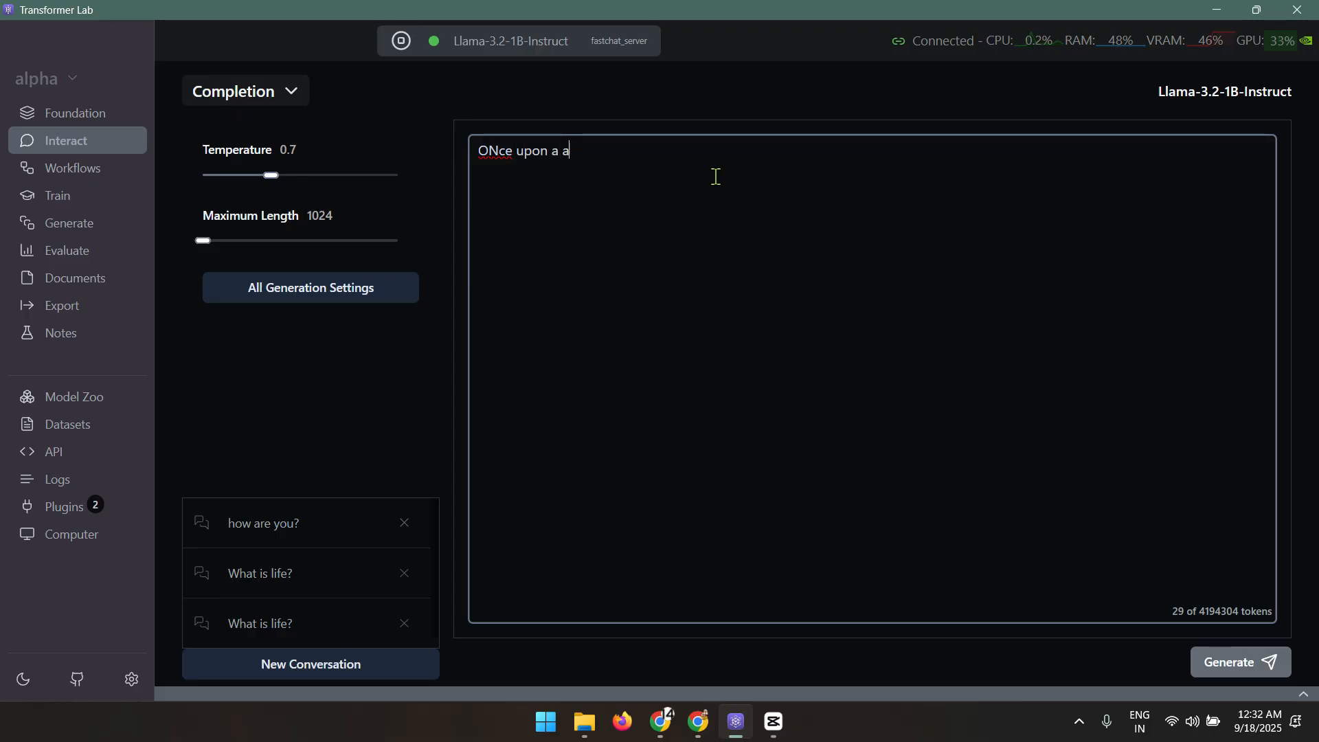
click(1236, 659)
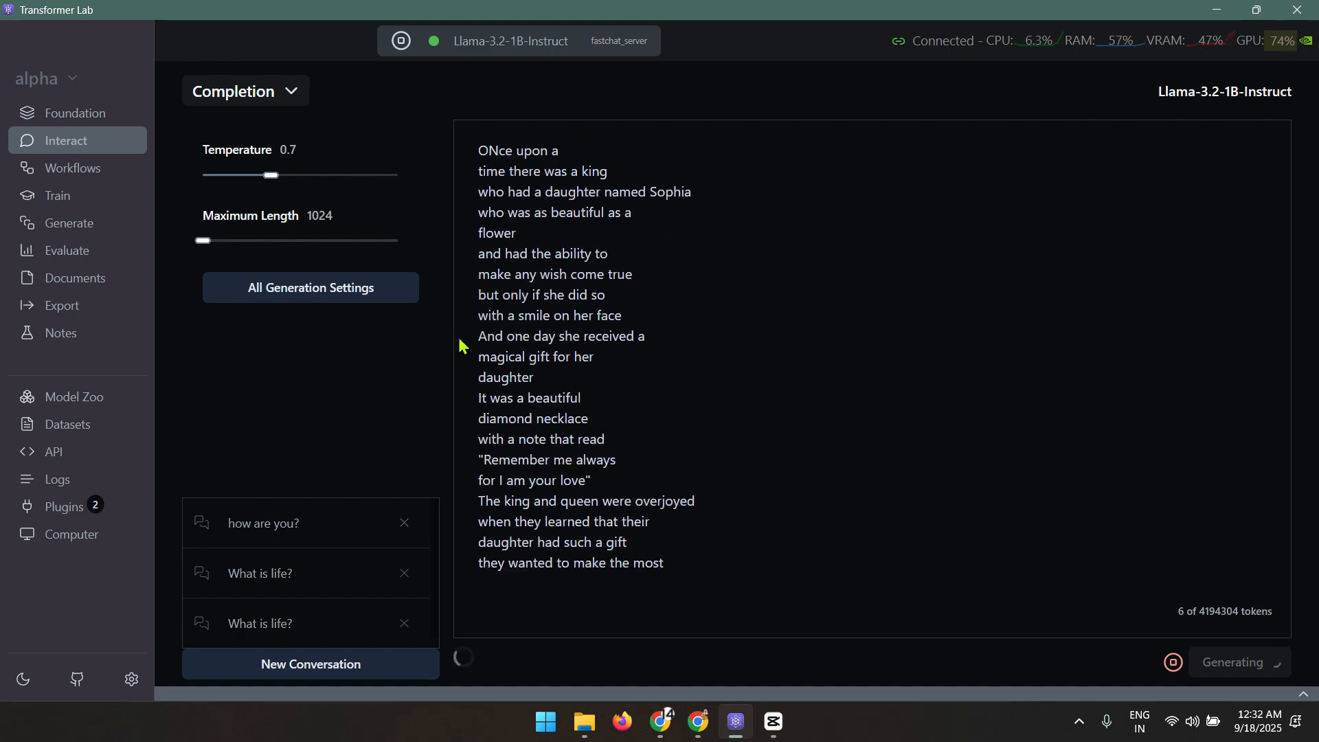
click(256, 100)
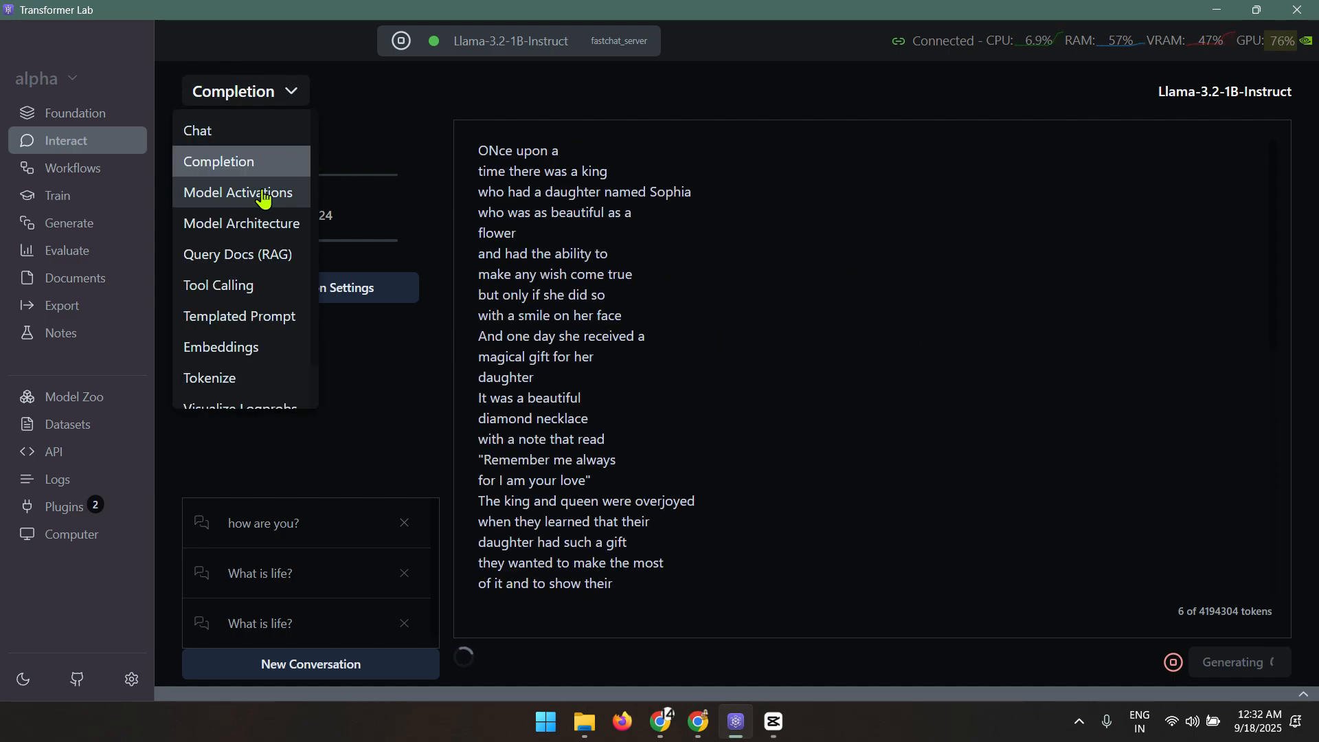
View the model's 3-D layer architecture
click(246, 231)
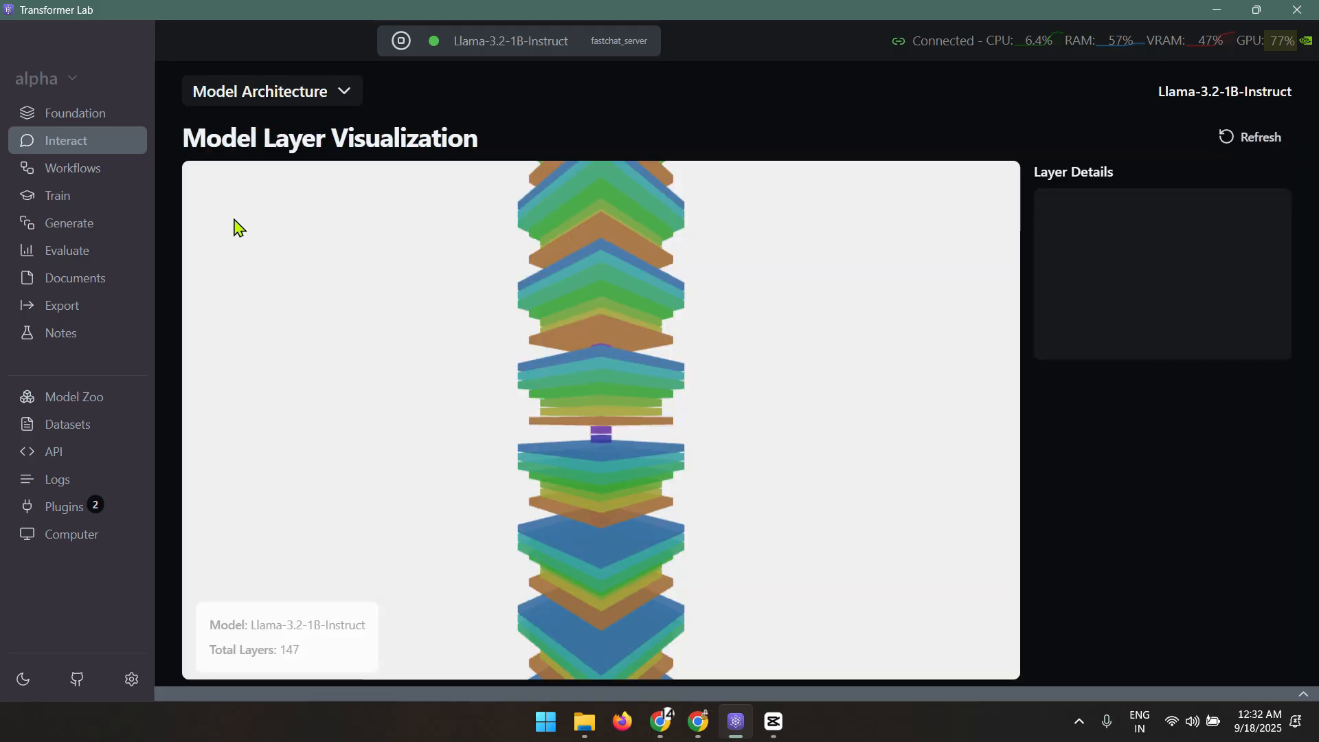
mouse_move(621, 570)
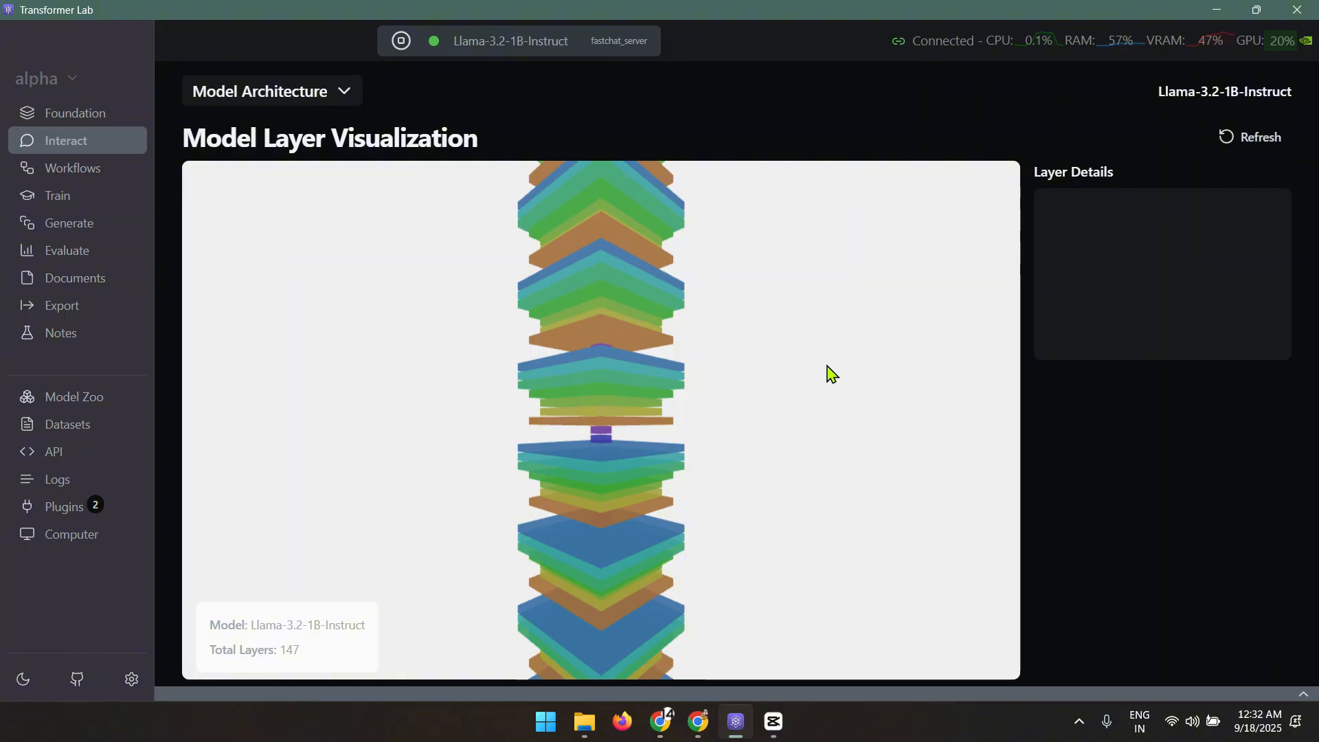
scroll(830, 379, down, 7)
scroll(823, 371, down, 5)
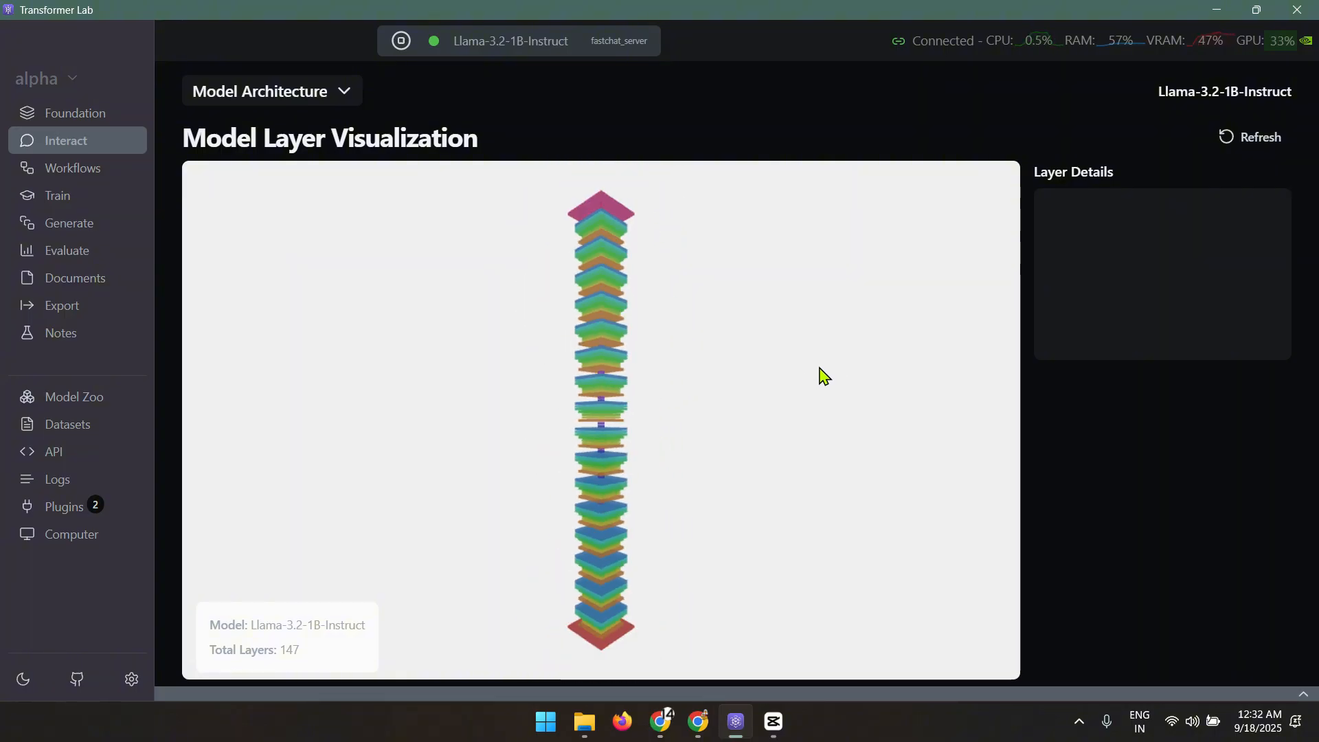
Try the RAG, Tool Calling and Visualize Logprobs modes, then go to Train
click(272, 91)
click(259, 254)
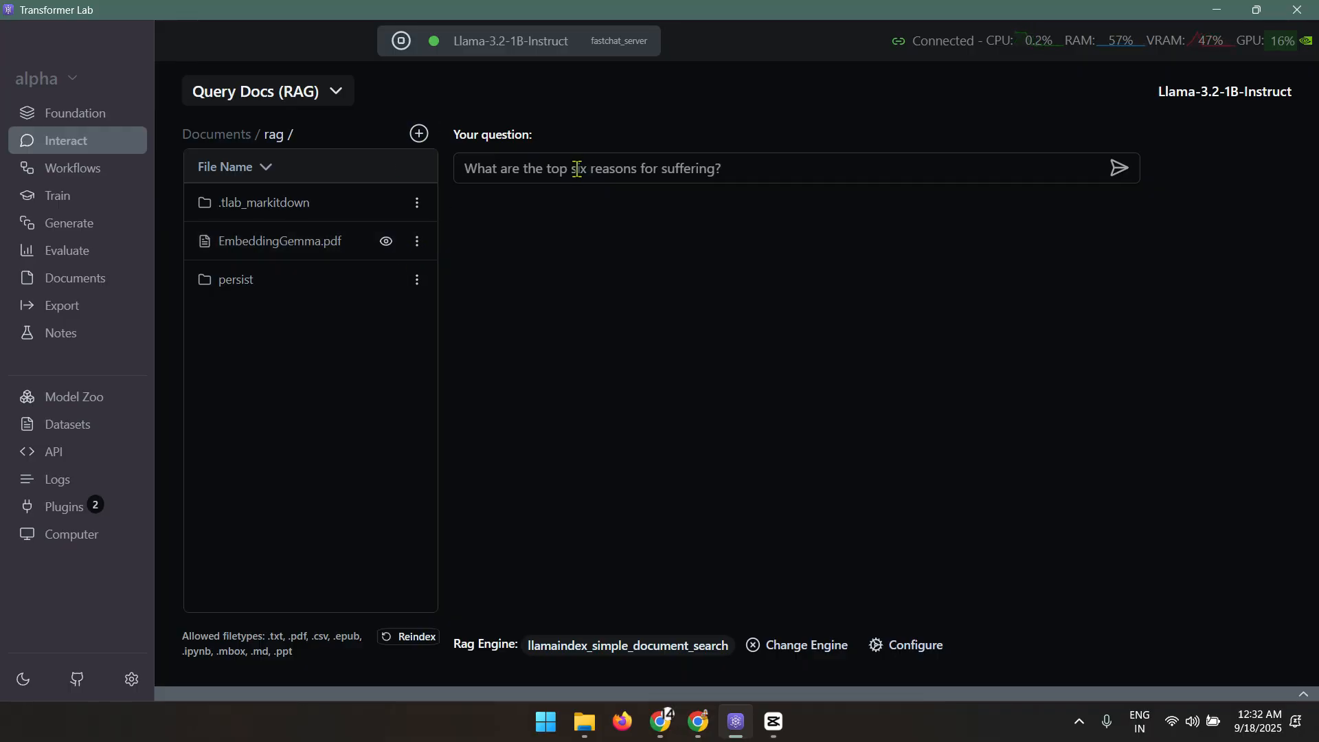
click(296, 92)
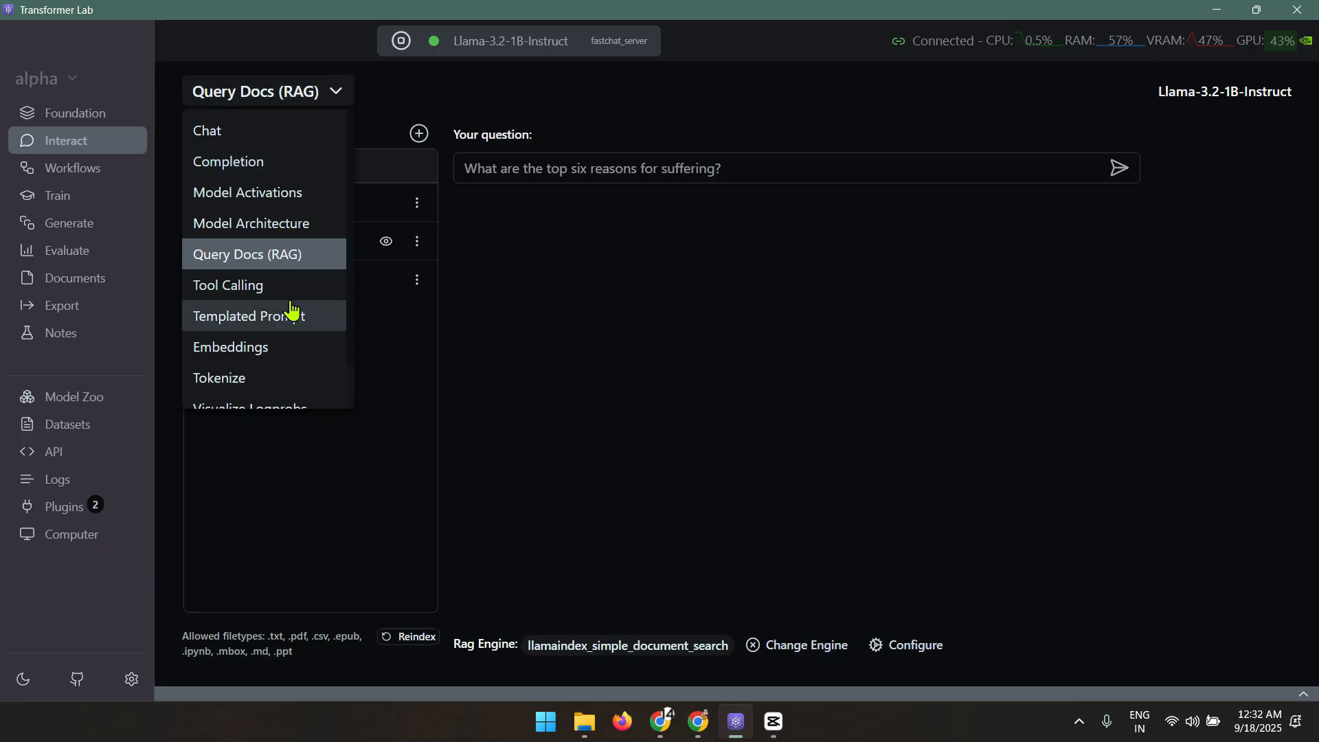
click(275, 285)
click(291, 91)
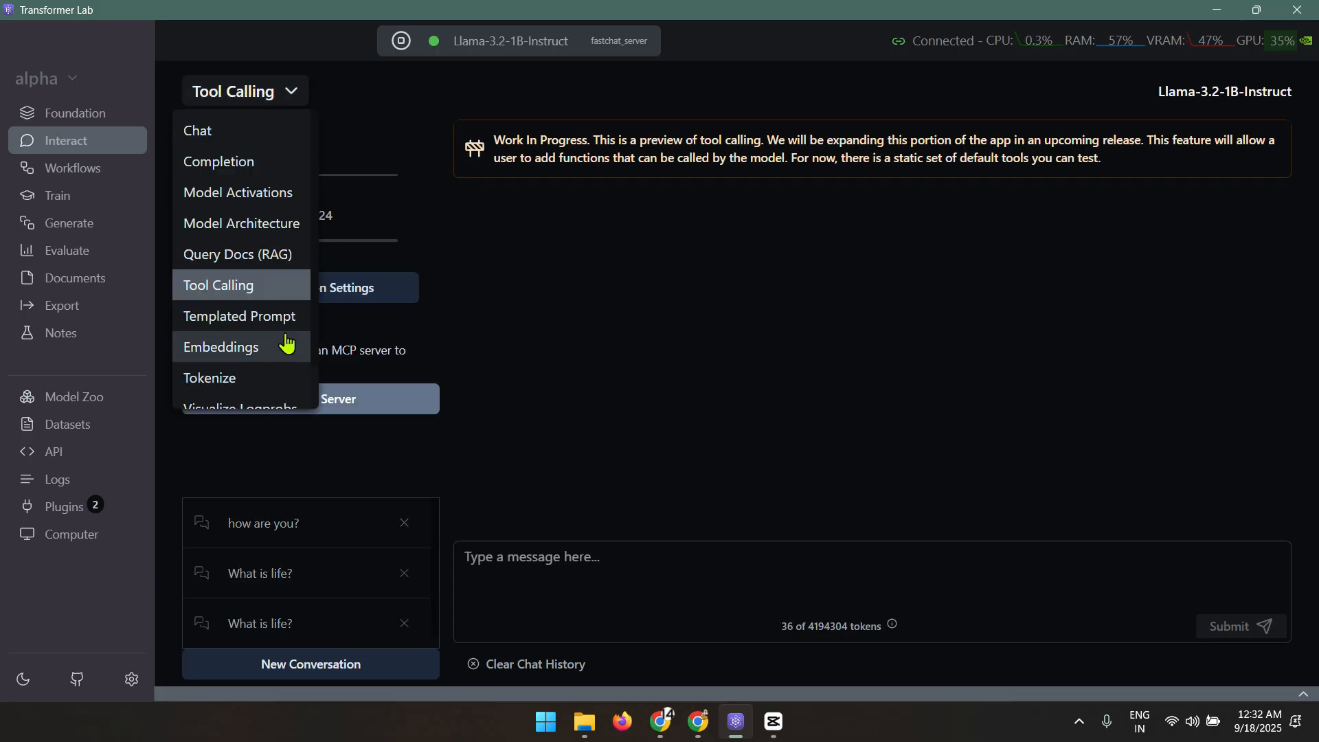
scroll(234, 251, down, 1)
click(241, 275)
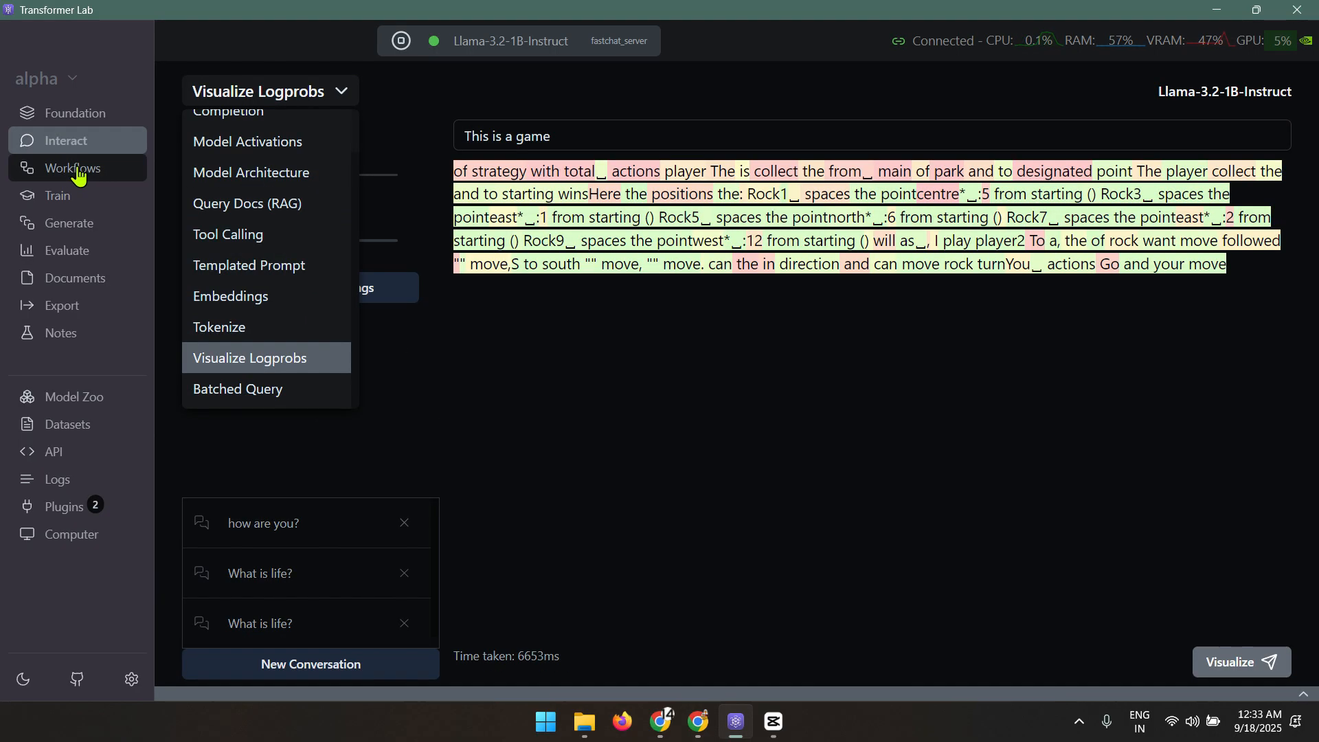
click(75, 198)
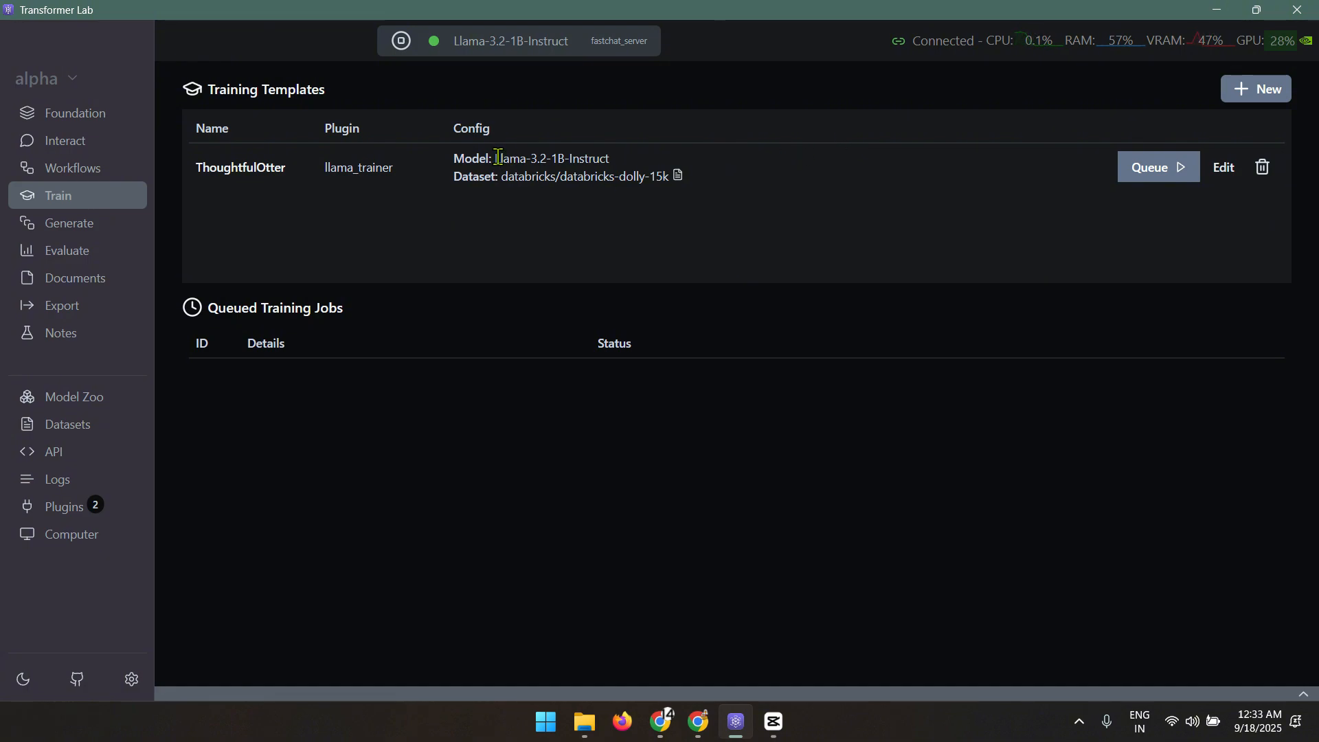
drag(497, 157, 616, 162)
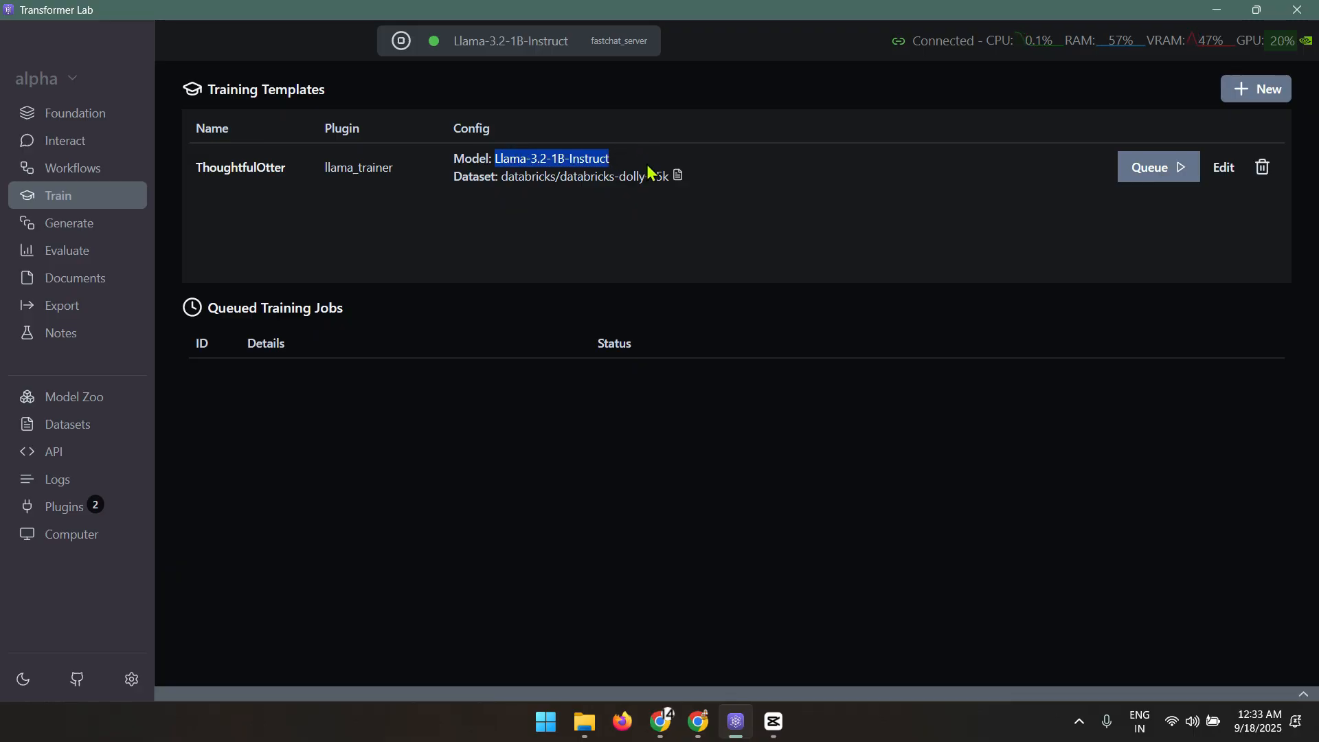
drag(512, 182, 682, 190)
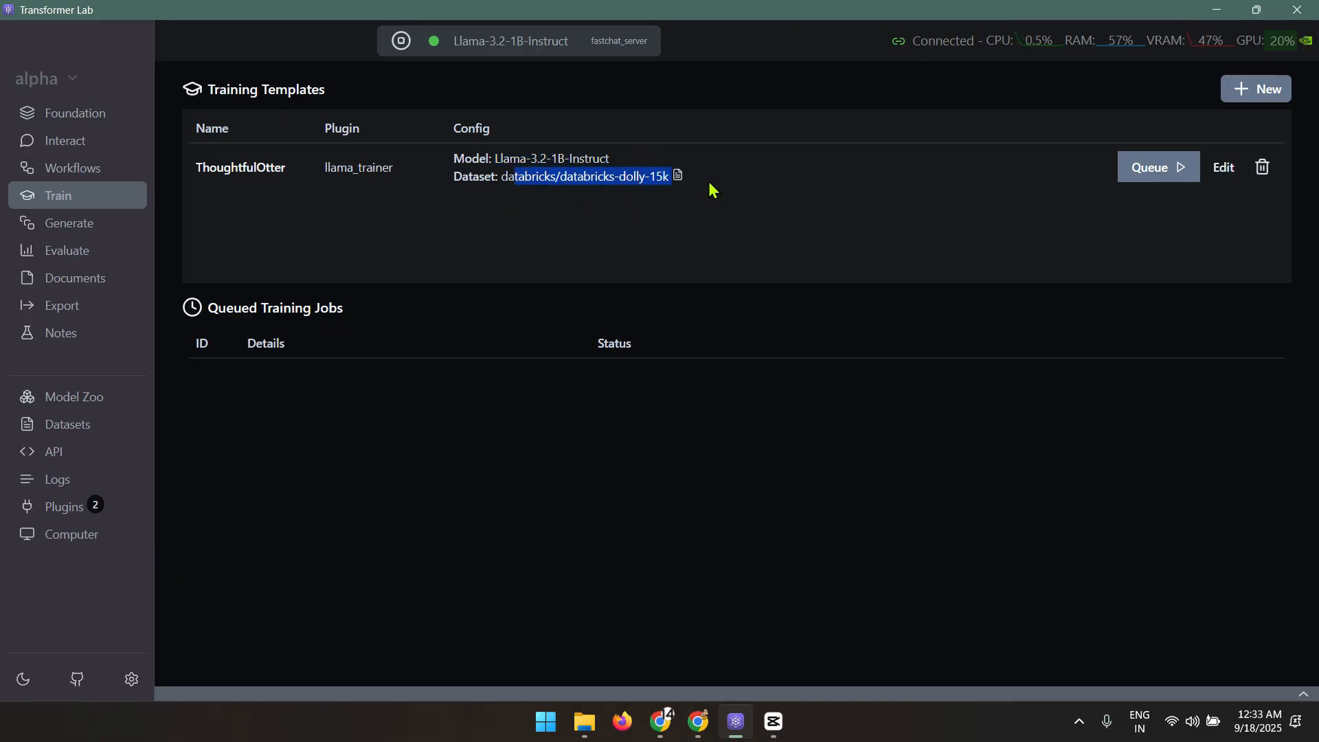
click(1225, 168)
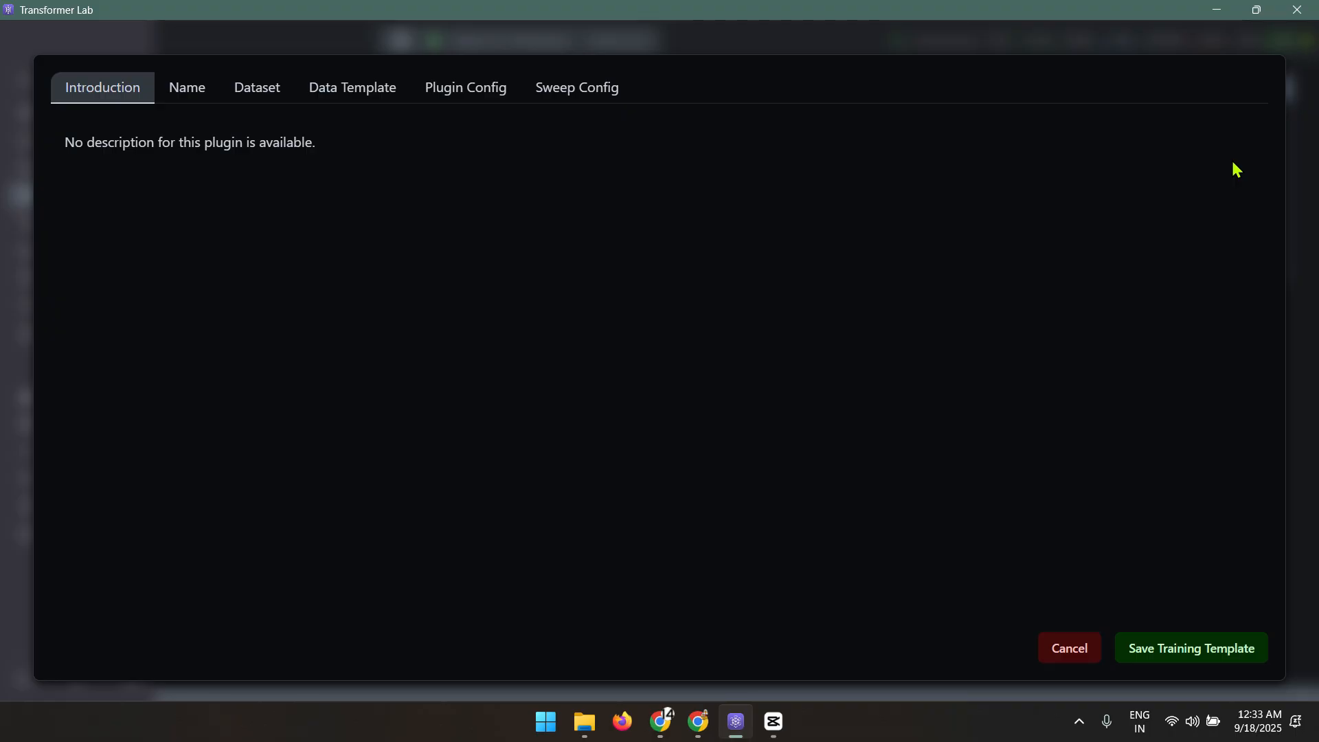
click(187, 88)
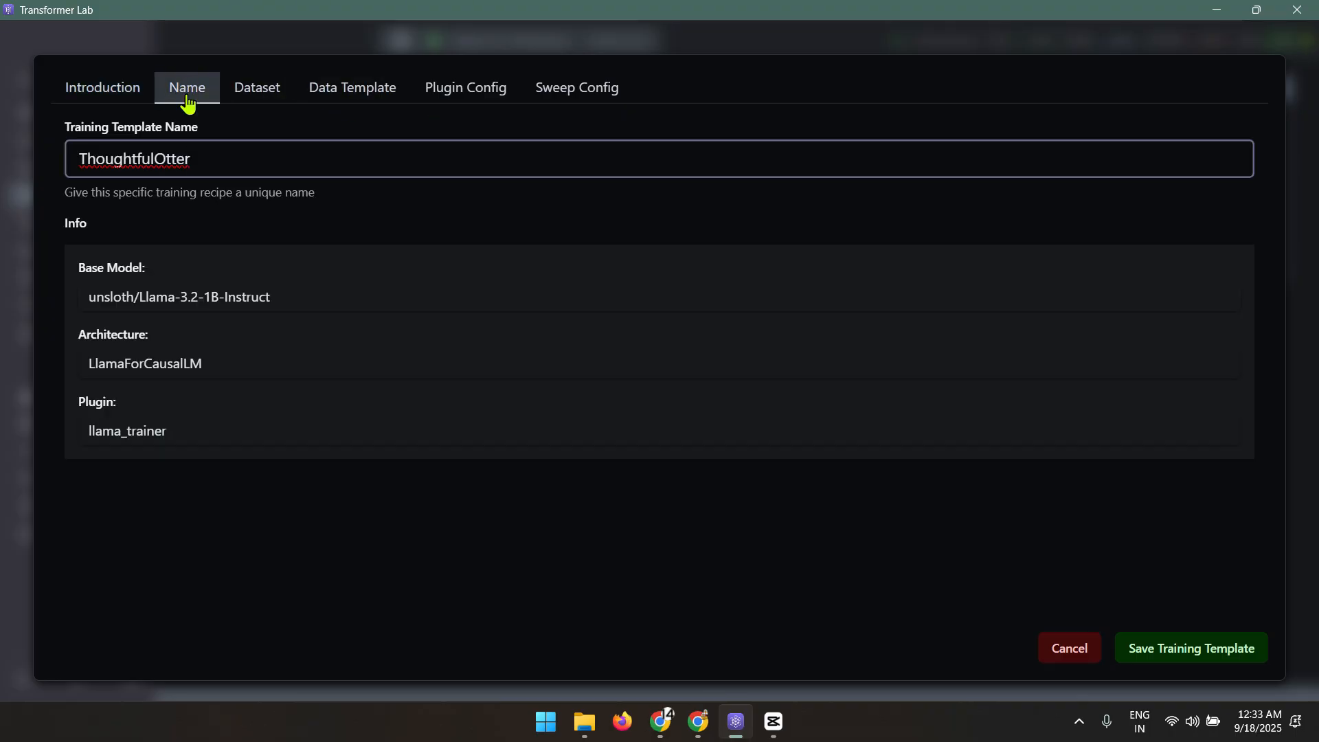
drag(219, 158, 1, 169)
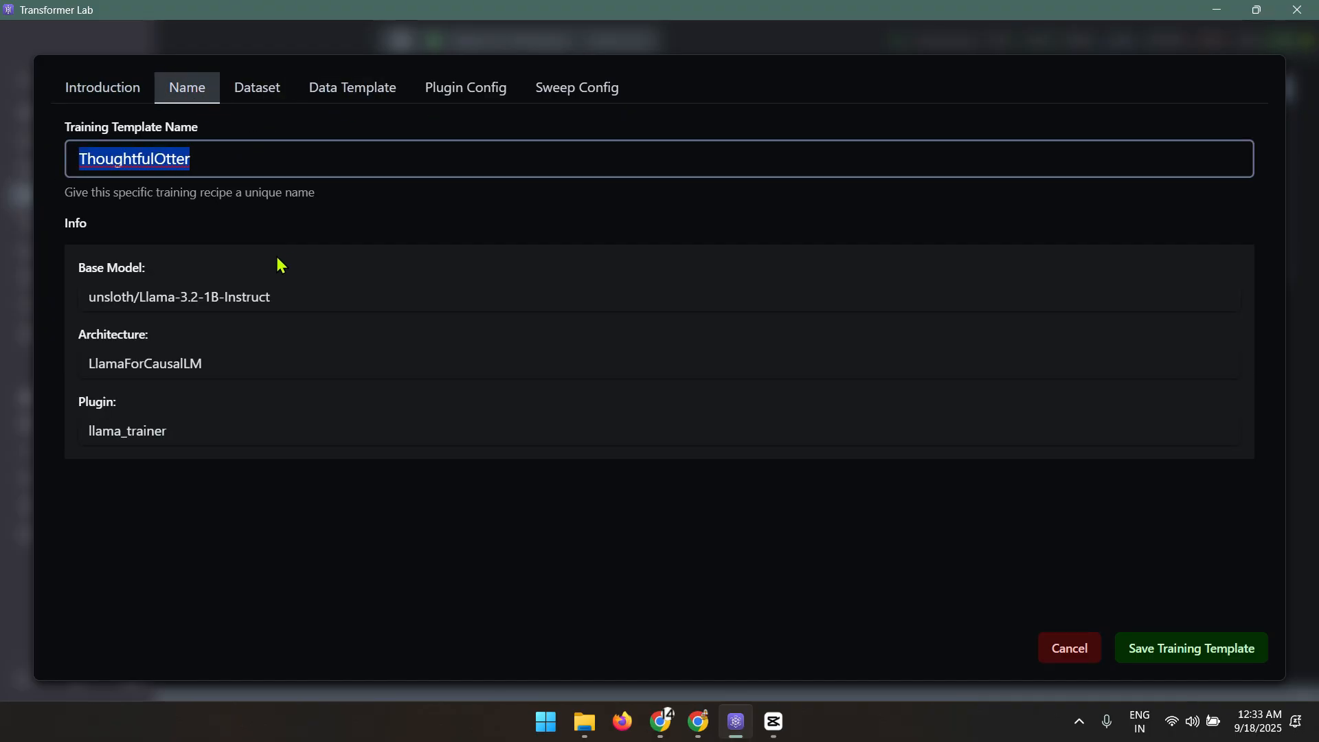
drag(280, 297, 282, 122)
click(260, 88)
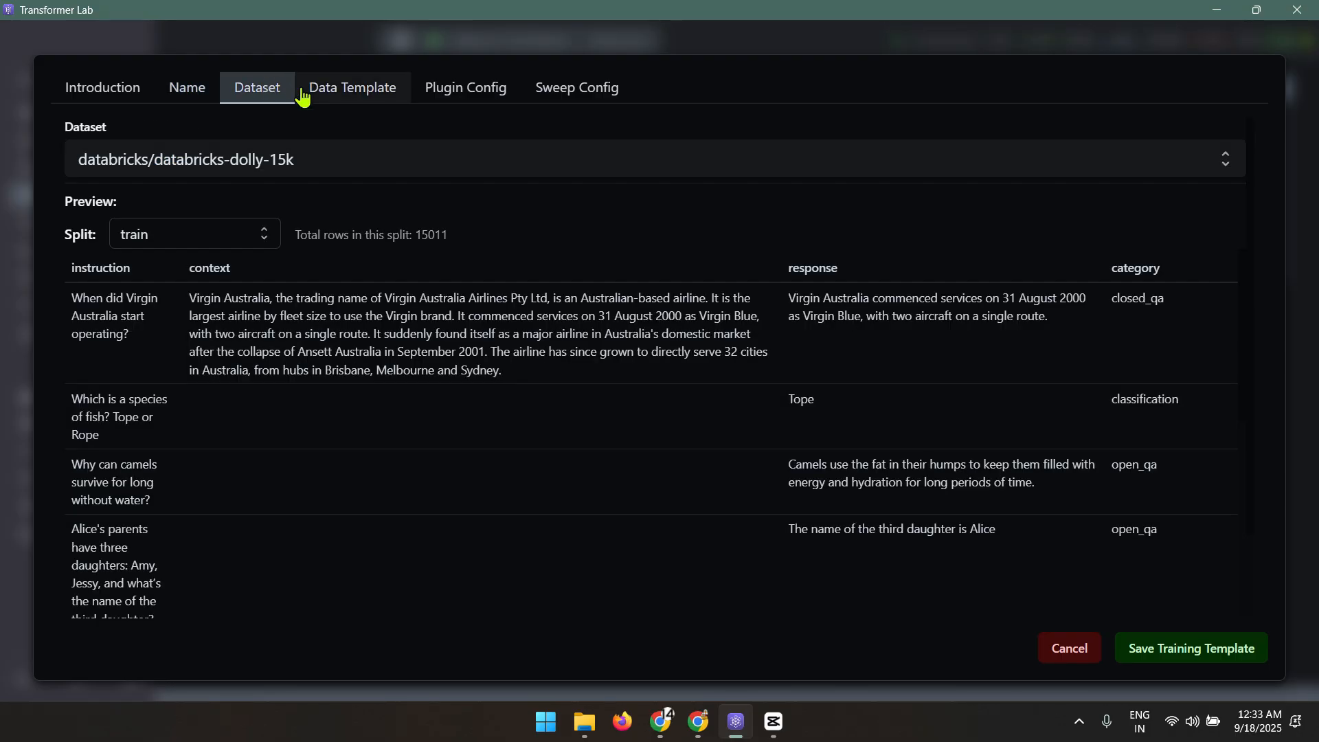
click(381, 86)
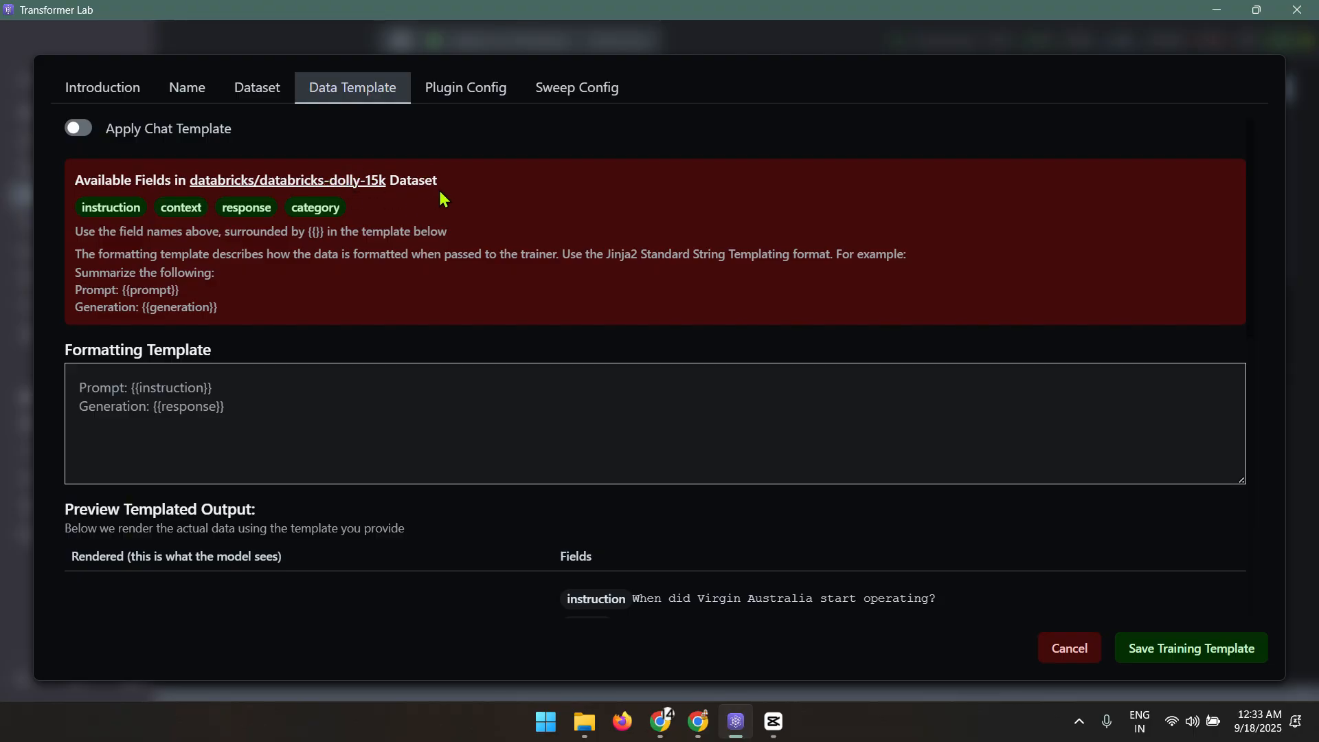
drag(359, 220, 141, 214)
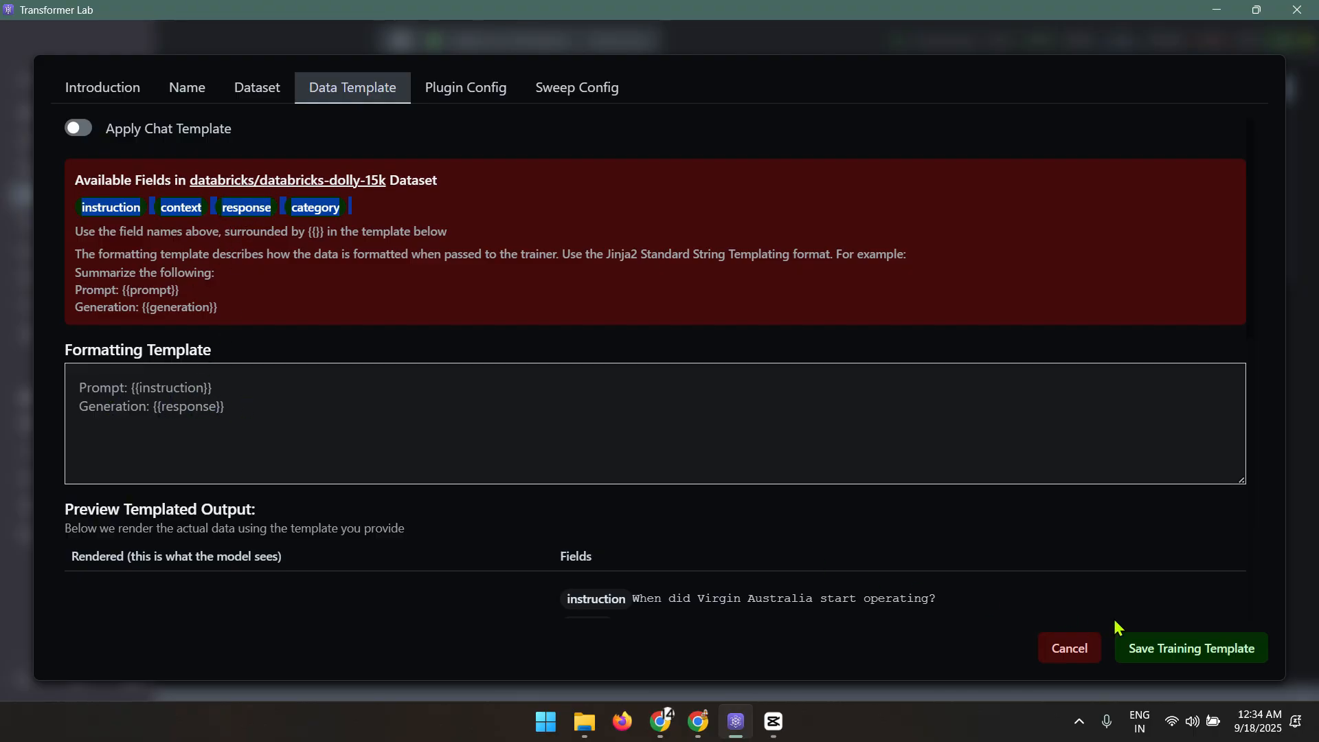
click(460, 92)
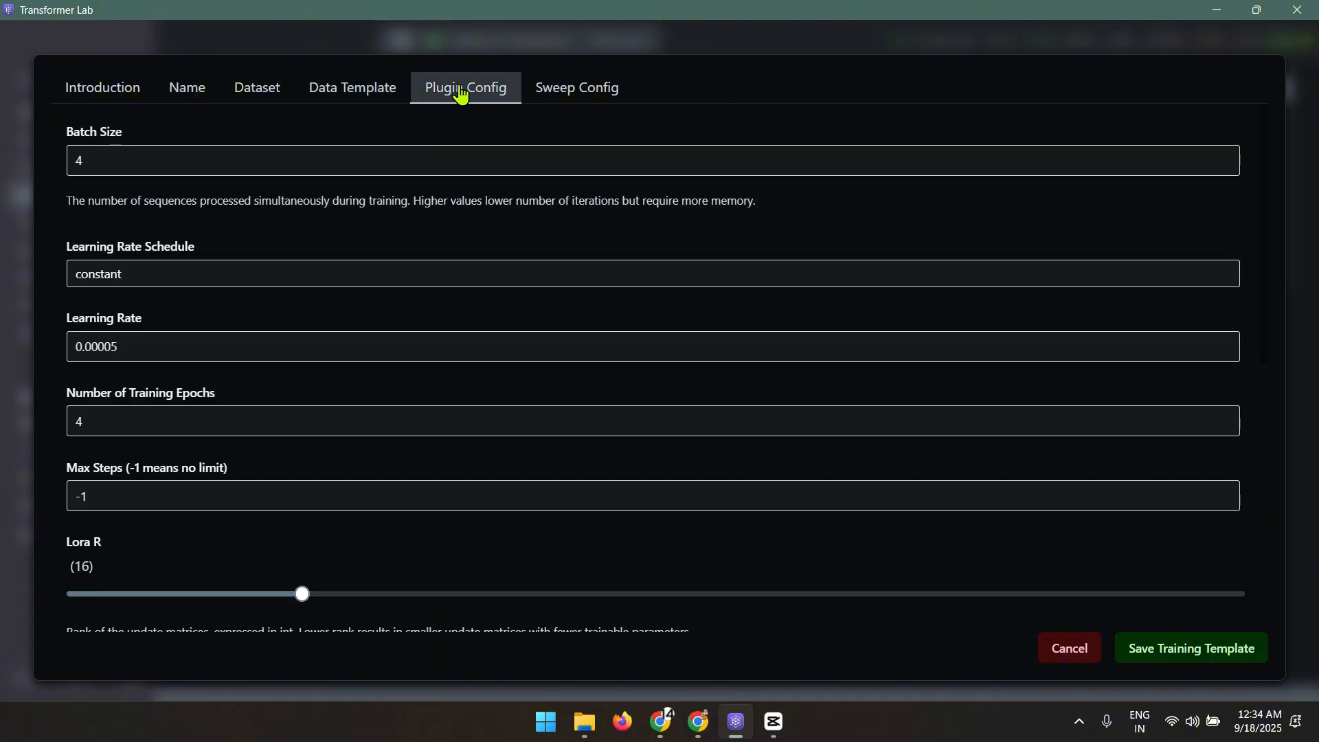
click(576, 91)
click(1071, 654)
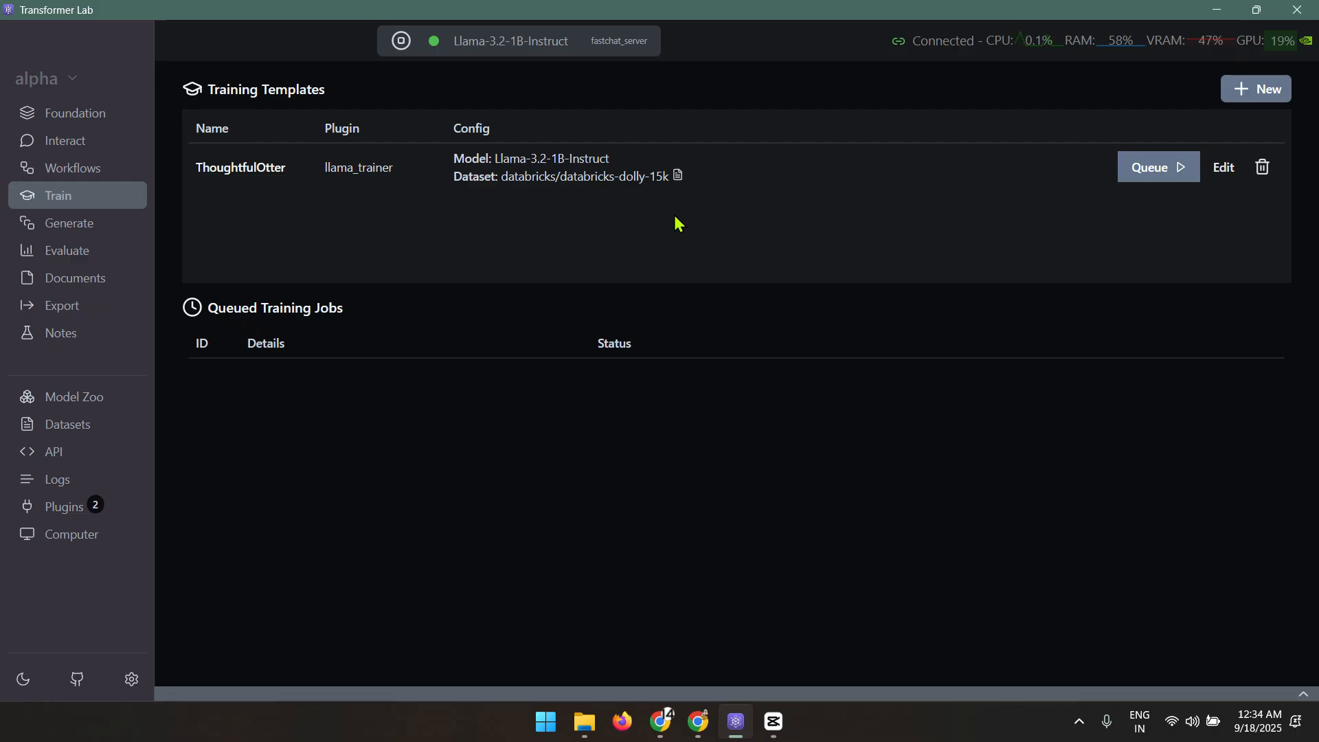
Open the Dataset Preview for generation job #25 under Documents > Generate
click(95, 280)
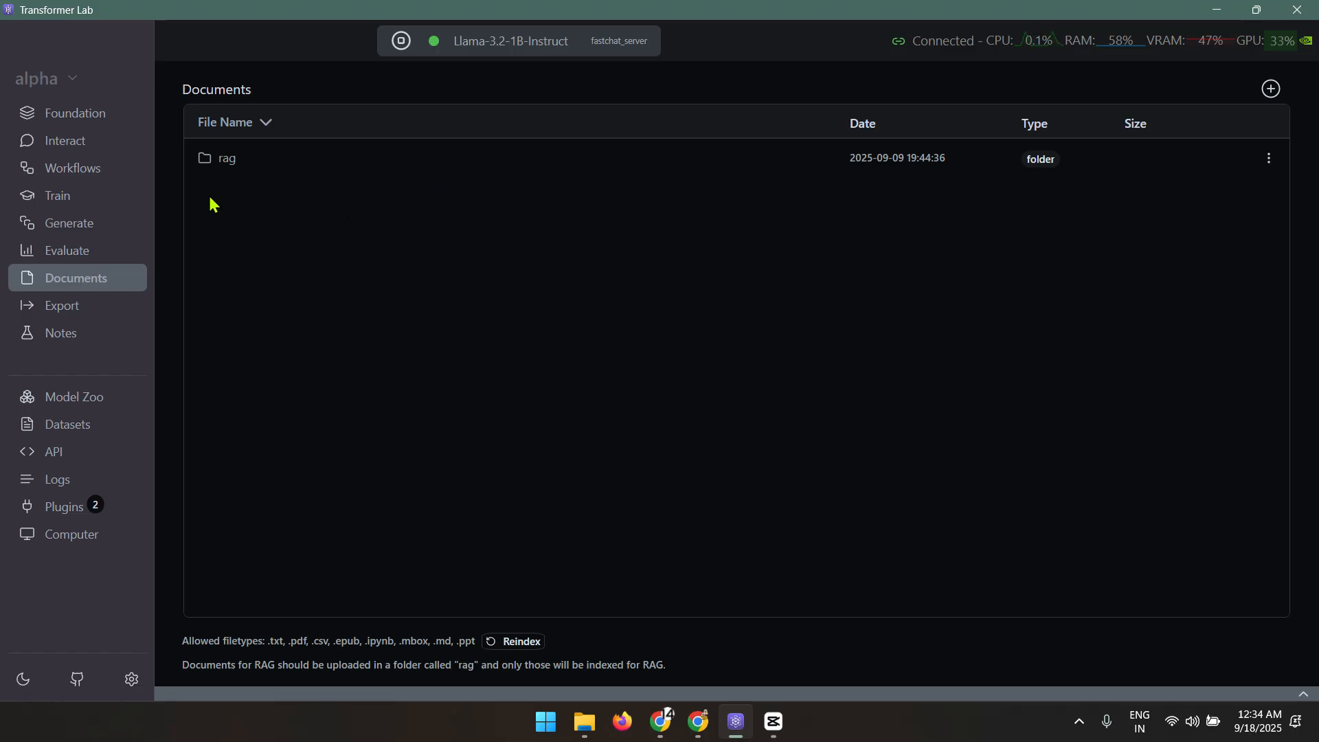
click(103, 231)
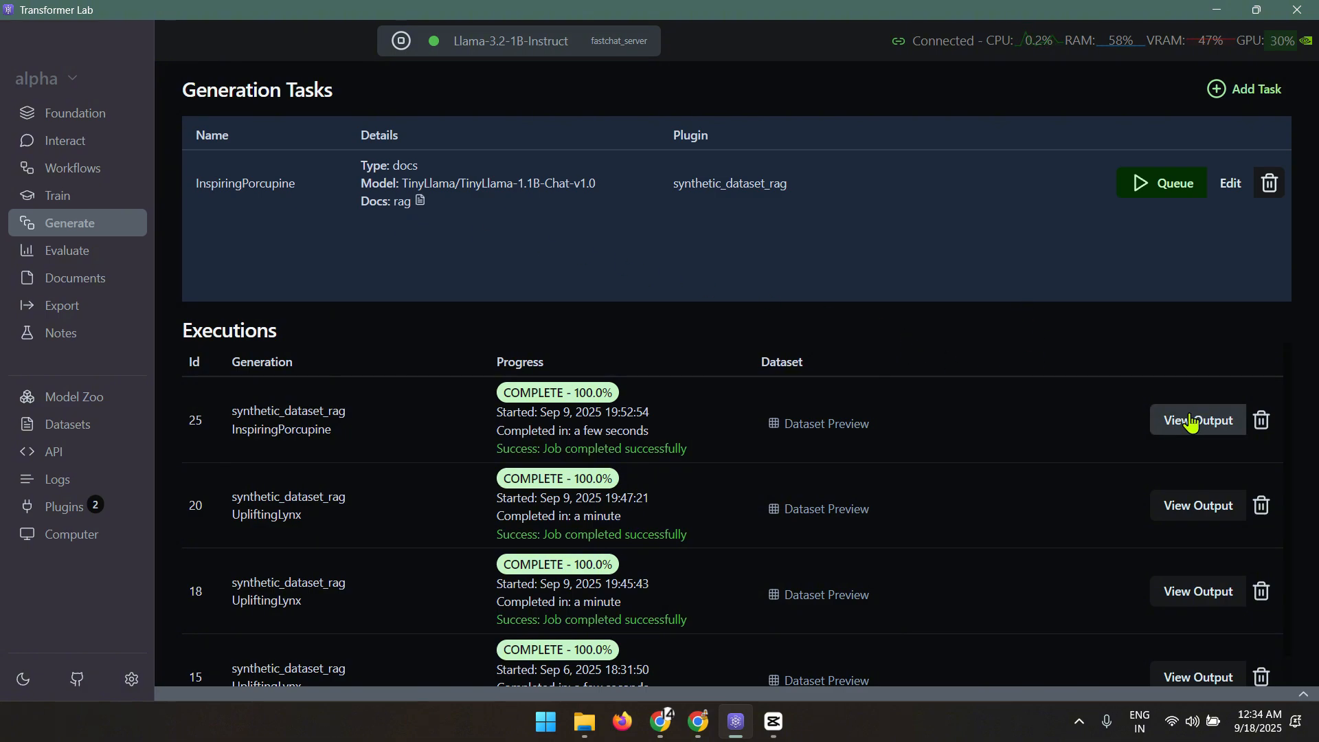
click(773, 424)
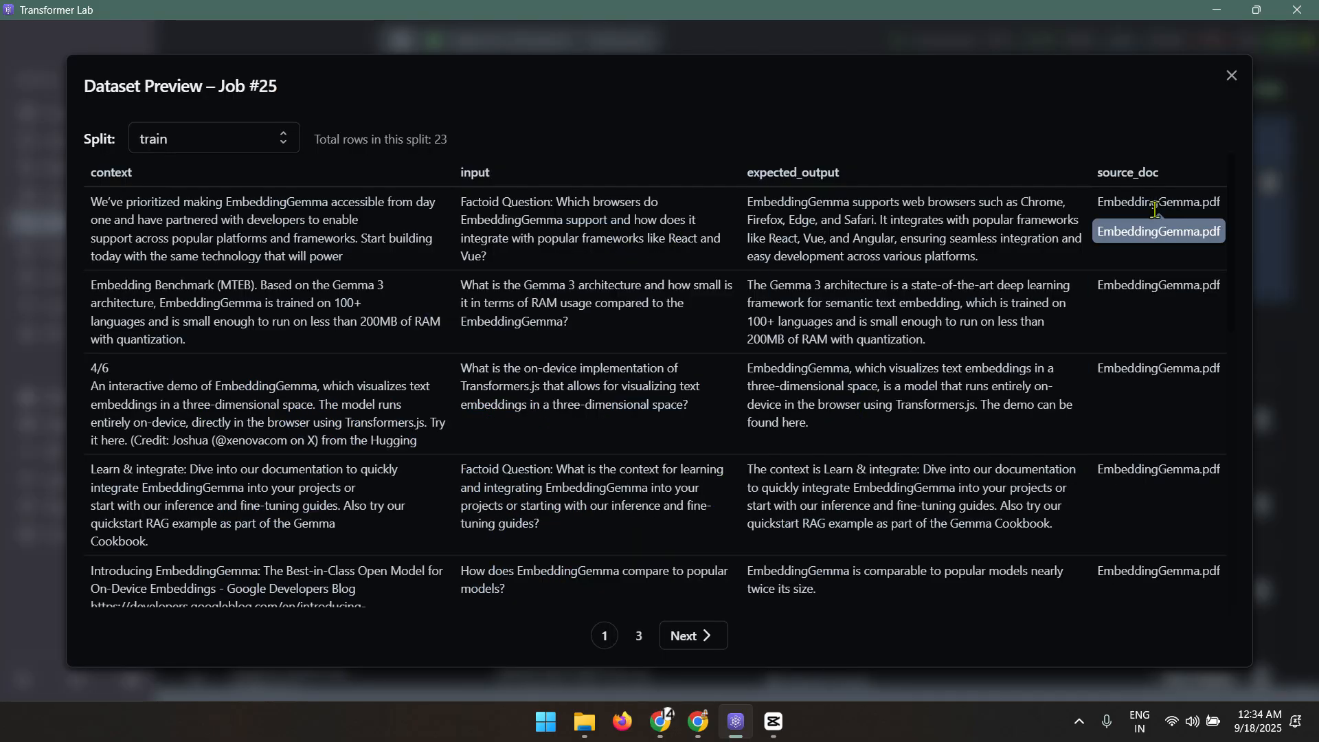
Point out the EmbeddingGemma.pdf source and first generated question, then page through to page 2 of rows
drag(1097, 204, 1200, 204)
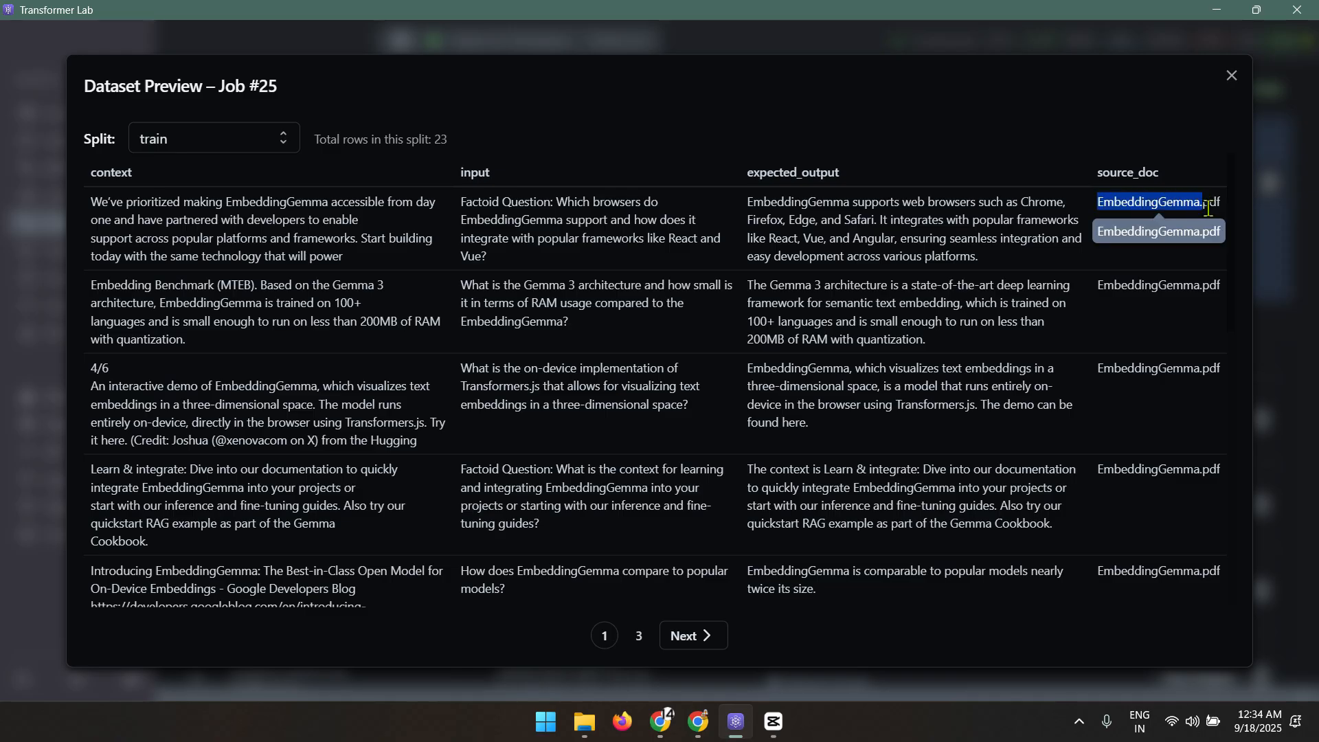
drag(465, 204, 701, 232)
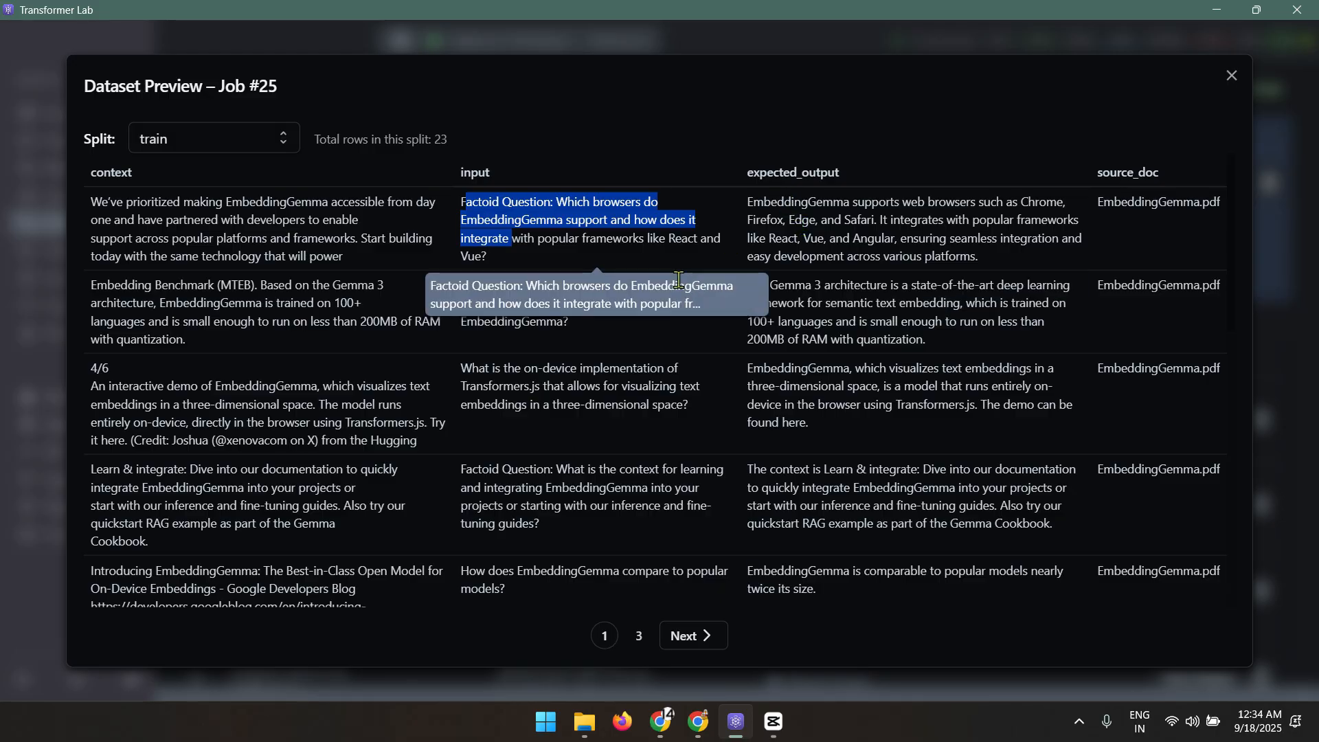
click(639, 642)
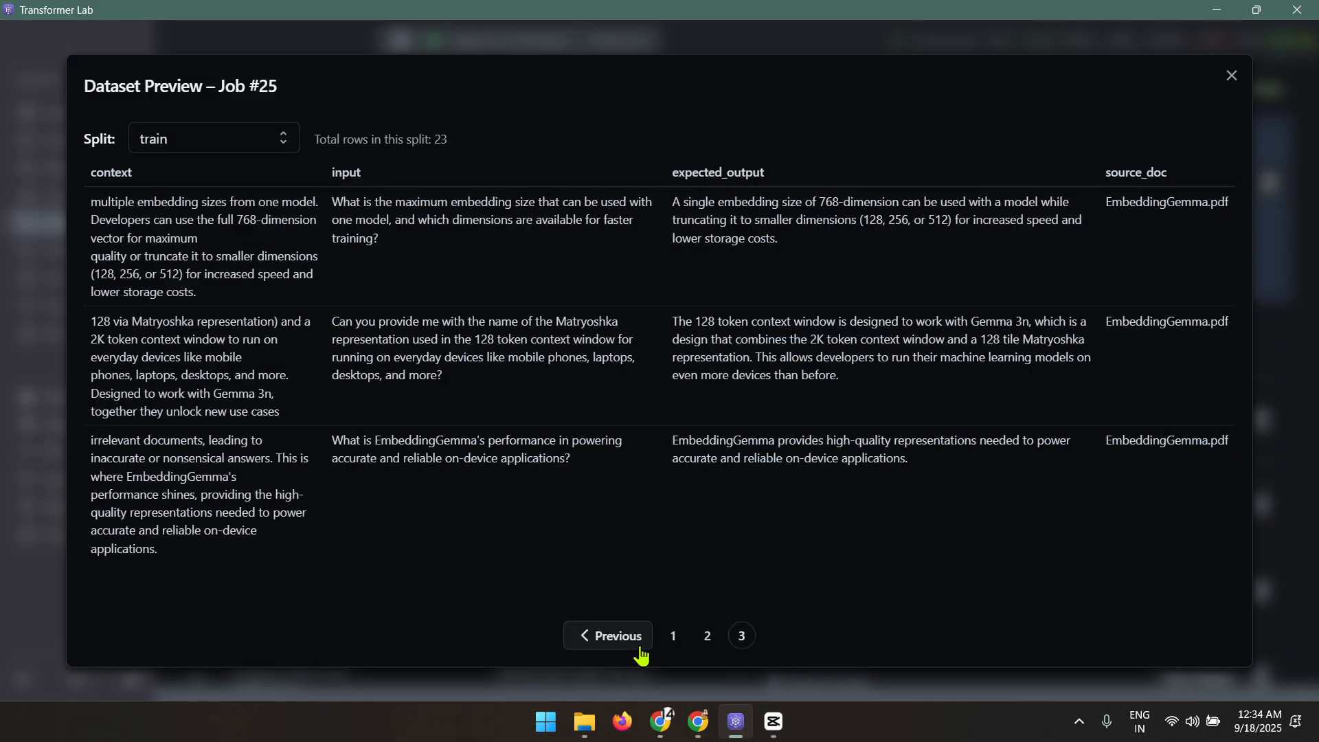
click(597, 639)
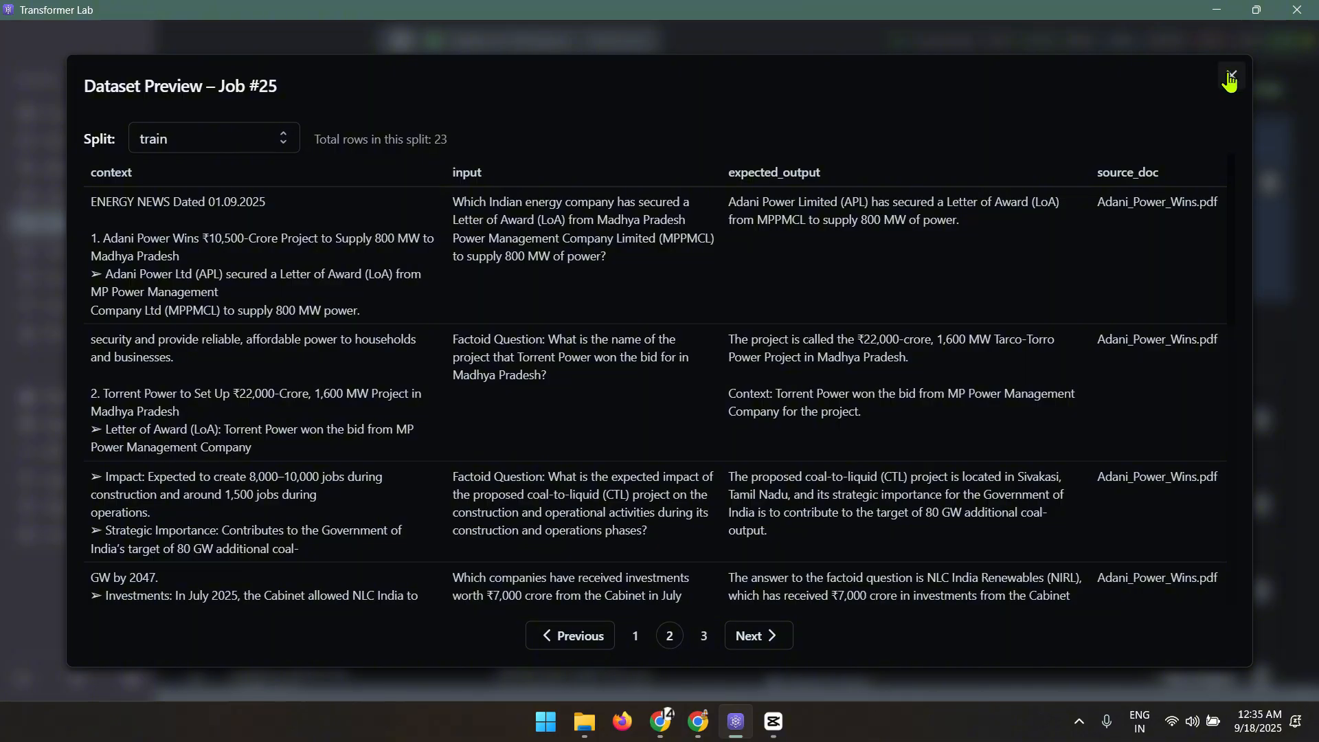
Close the preview, glance at the Model Zoo's model-ID download field, then open Datasets listing dolly-15k and openwebtext-10k
click(1231, 75)
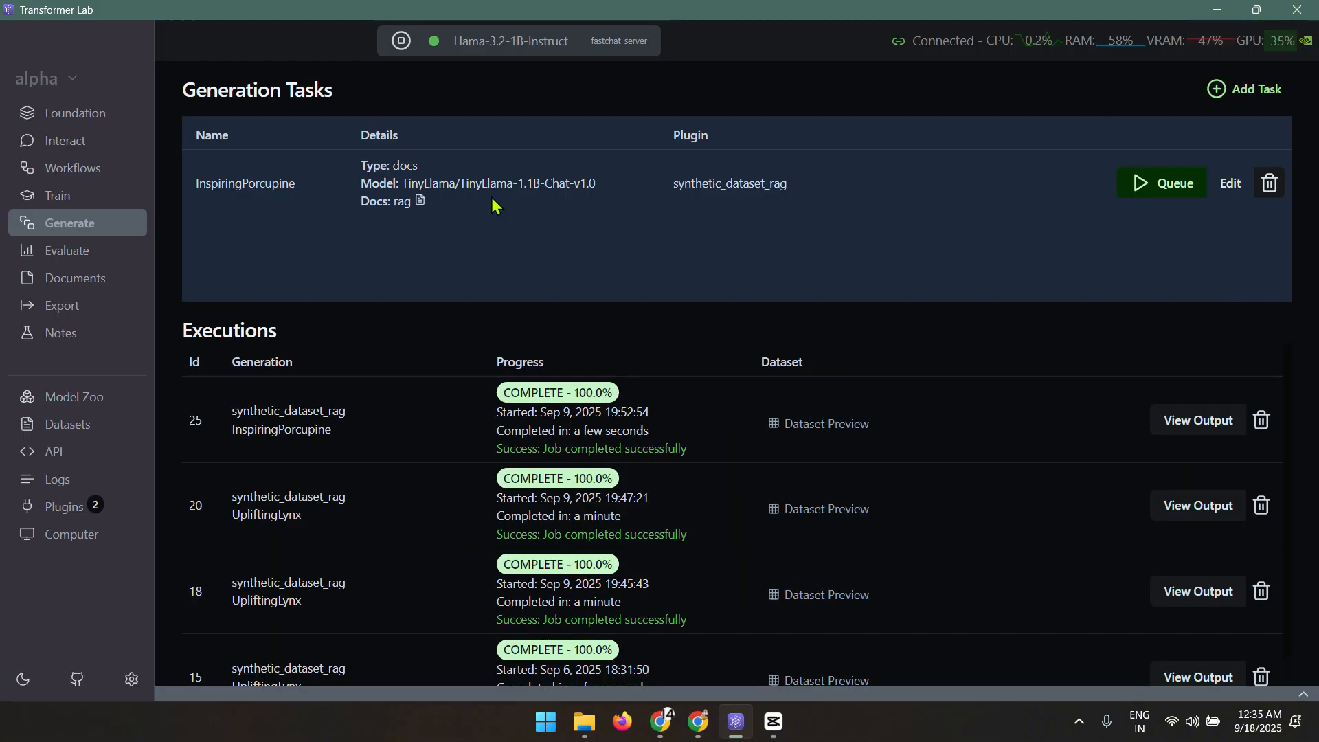
click(70, 403)
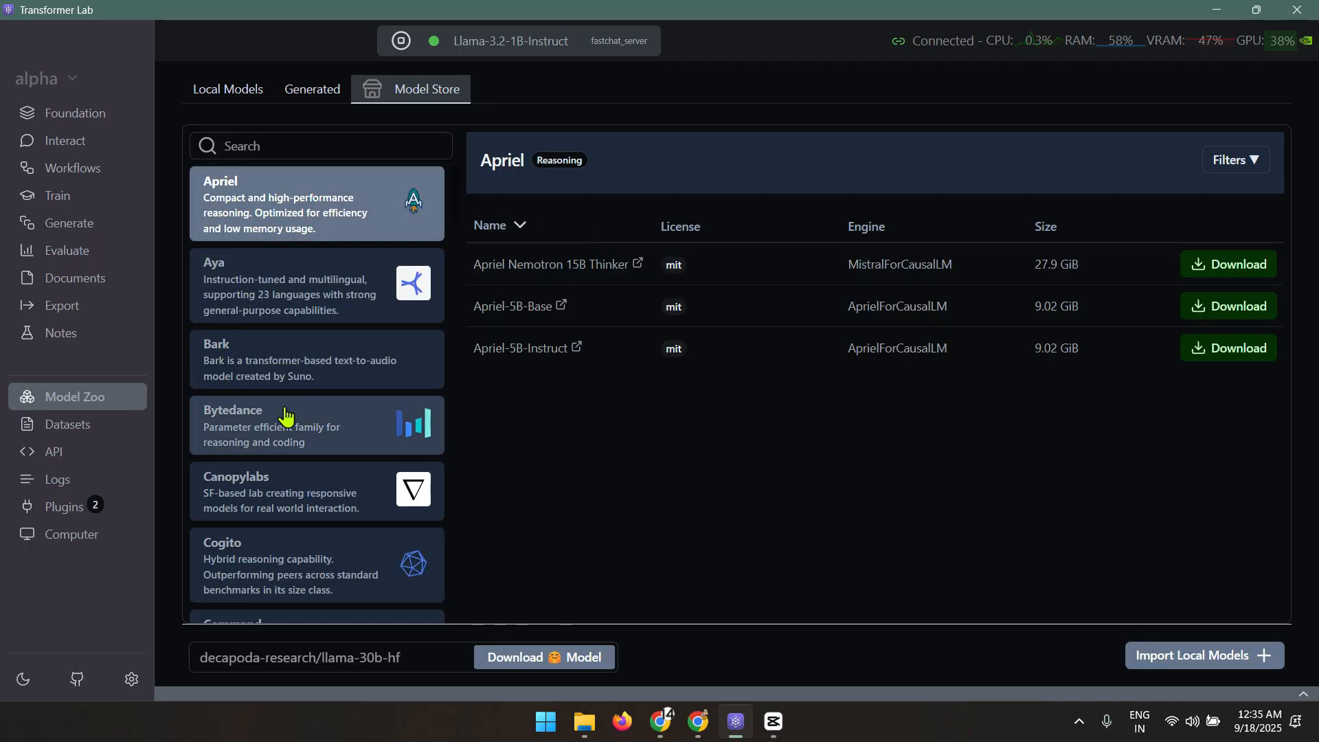
scroll(343, 412, down, 10)
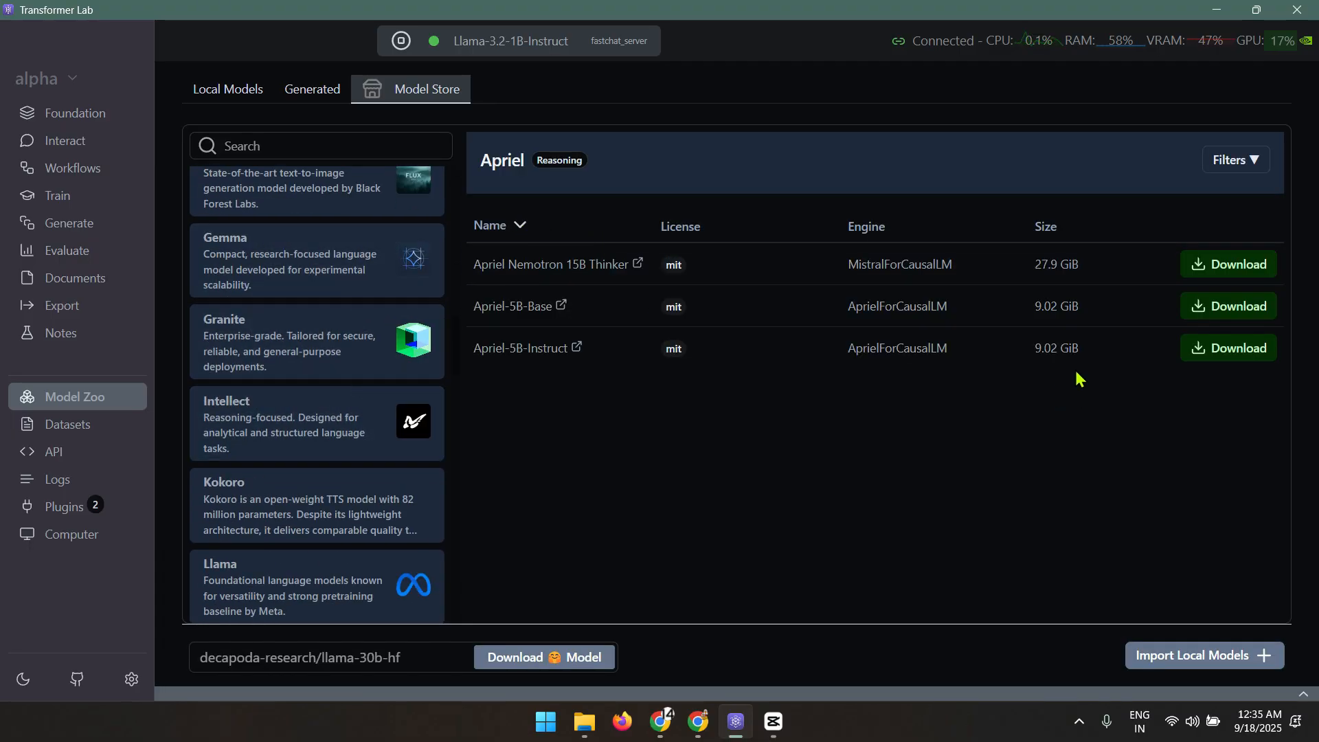
click(412, 658)
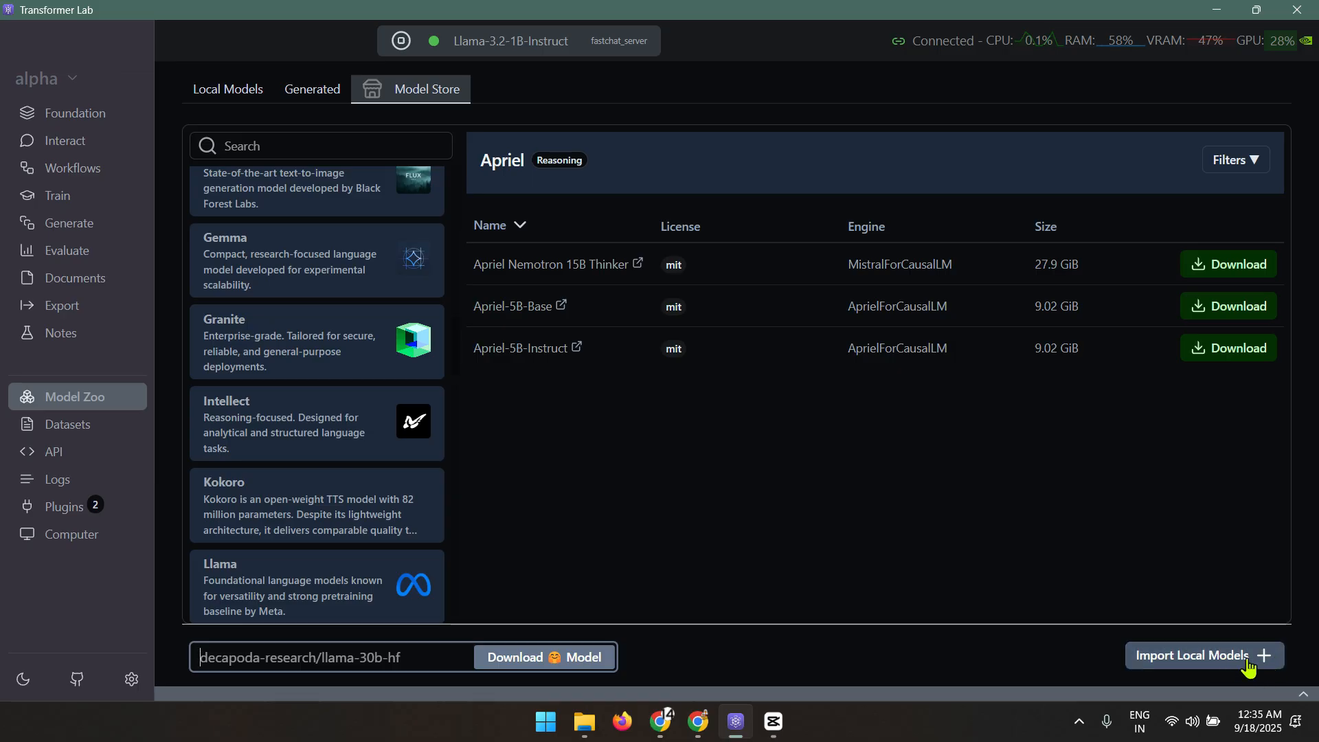
click(63, 426)
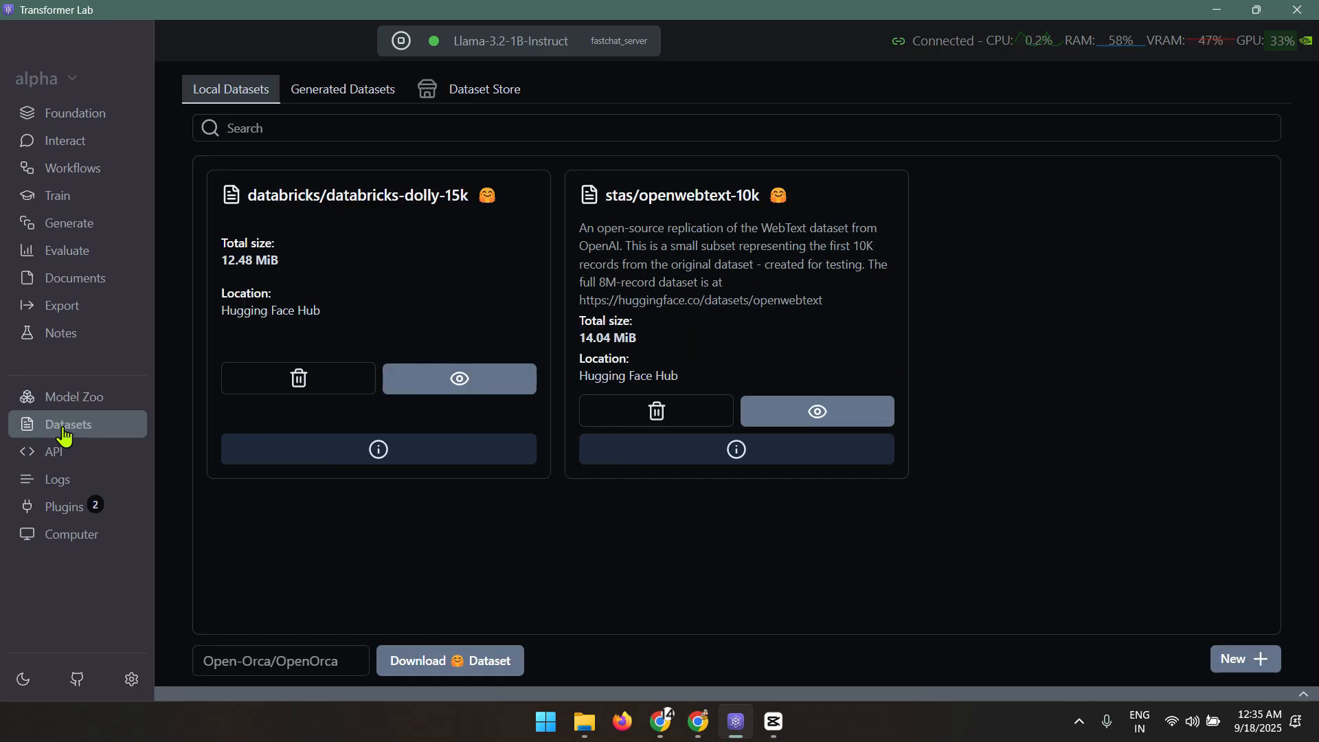
Browse the Dataset Store and Generated Datasets tabs, then highlight databricks-dolly-15k and openwebtext-10k under Local Datasets
click(480, 92)
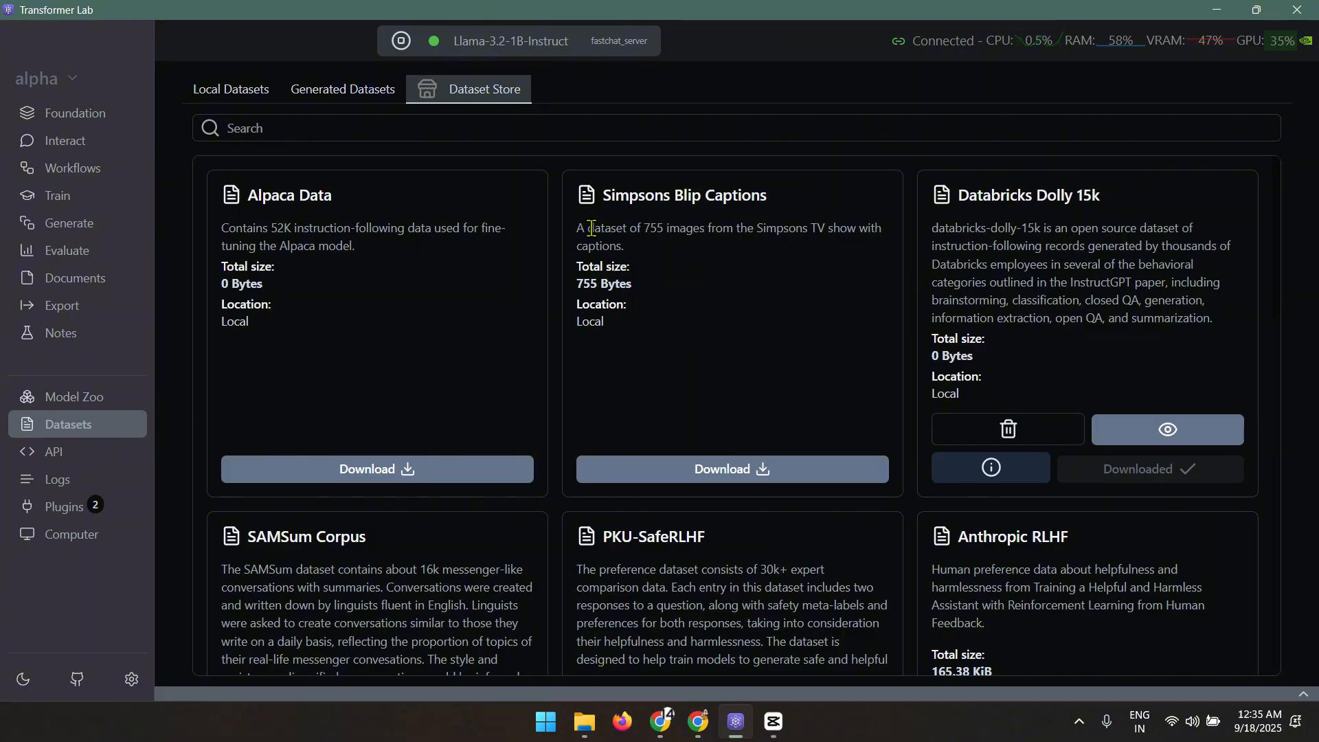
scroll(771, 282, down, 12)
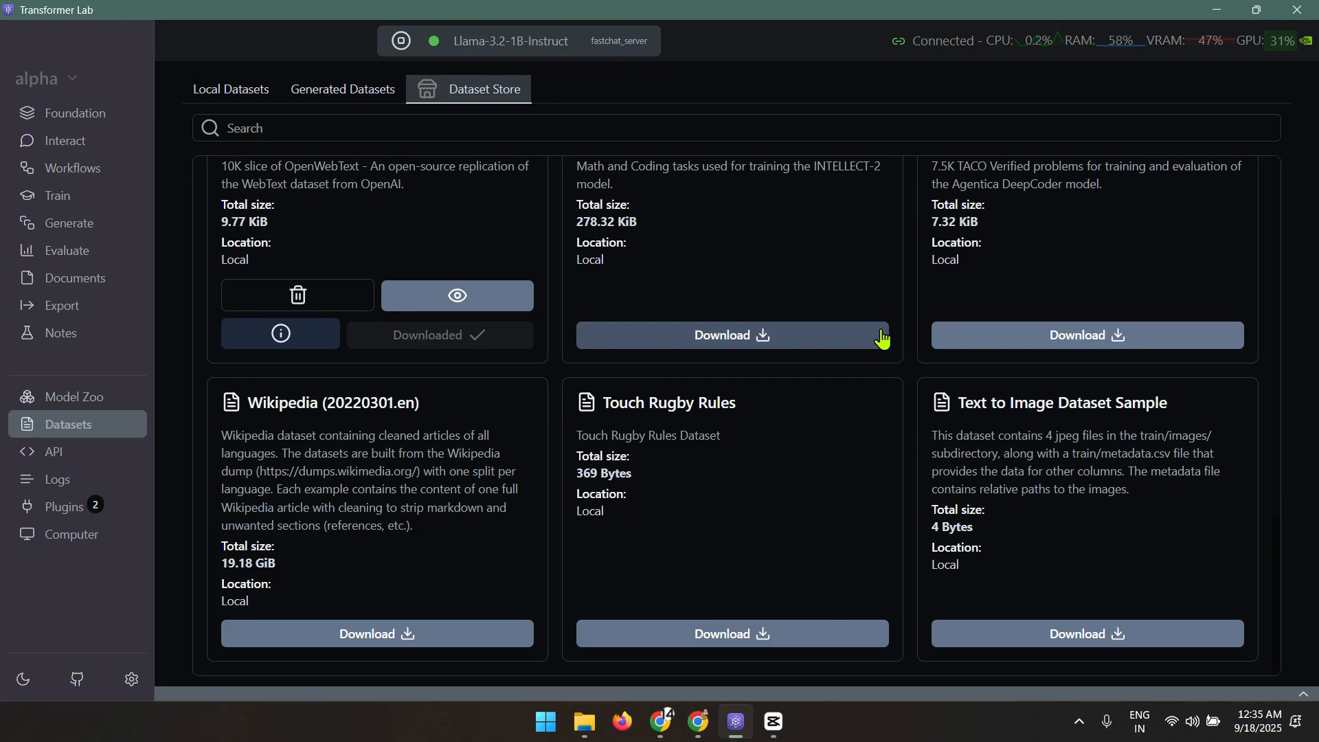
scroll(877, 338, up, 12)
click(327, 96)
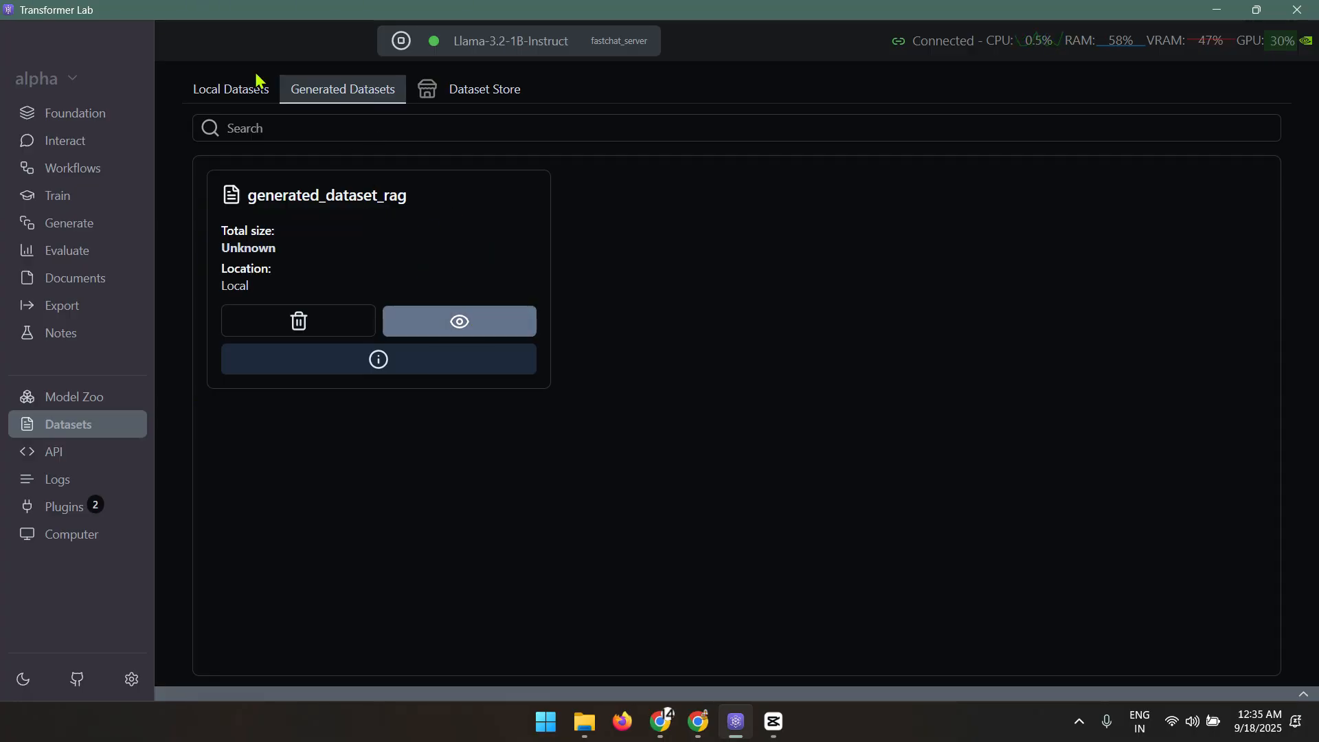
click(241, 95)
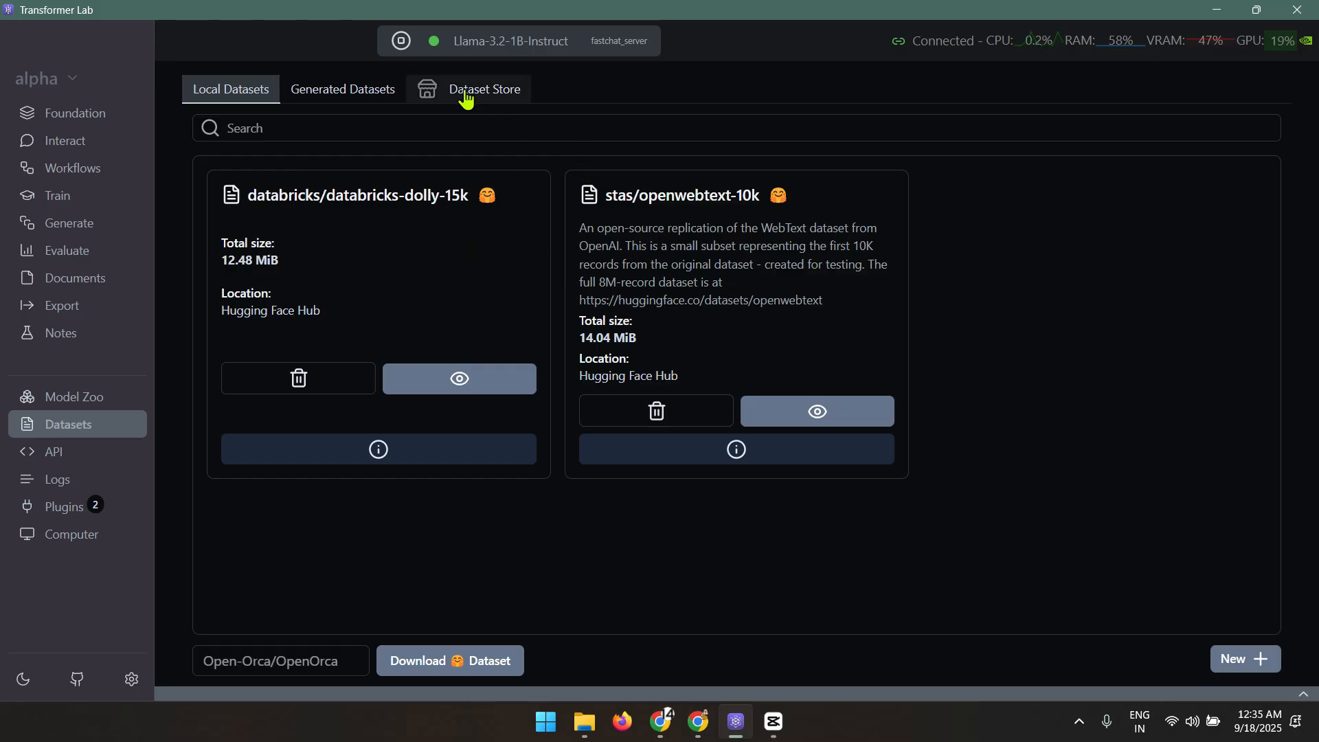
drag(248, 196, 464, 199)
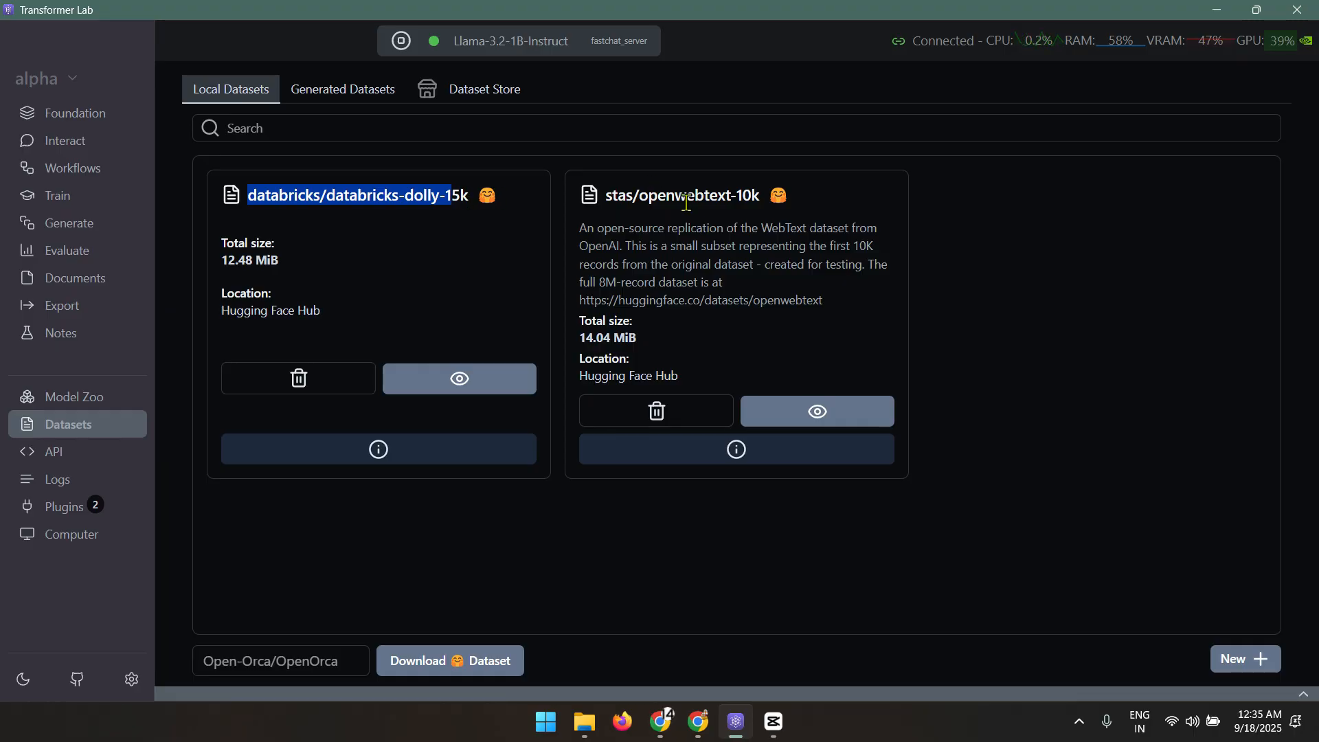
drag(686, 196, 747, 199)
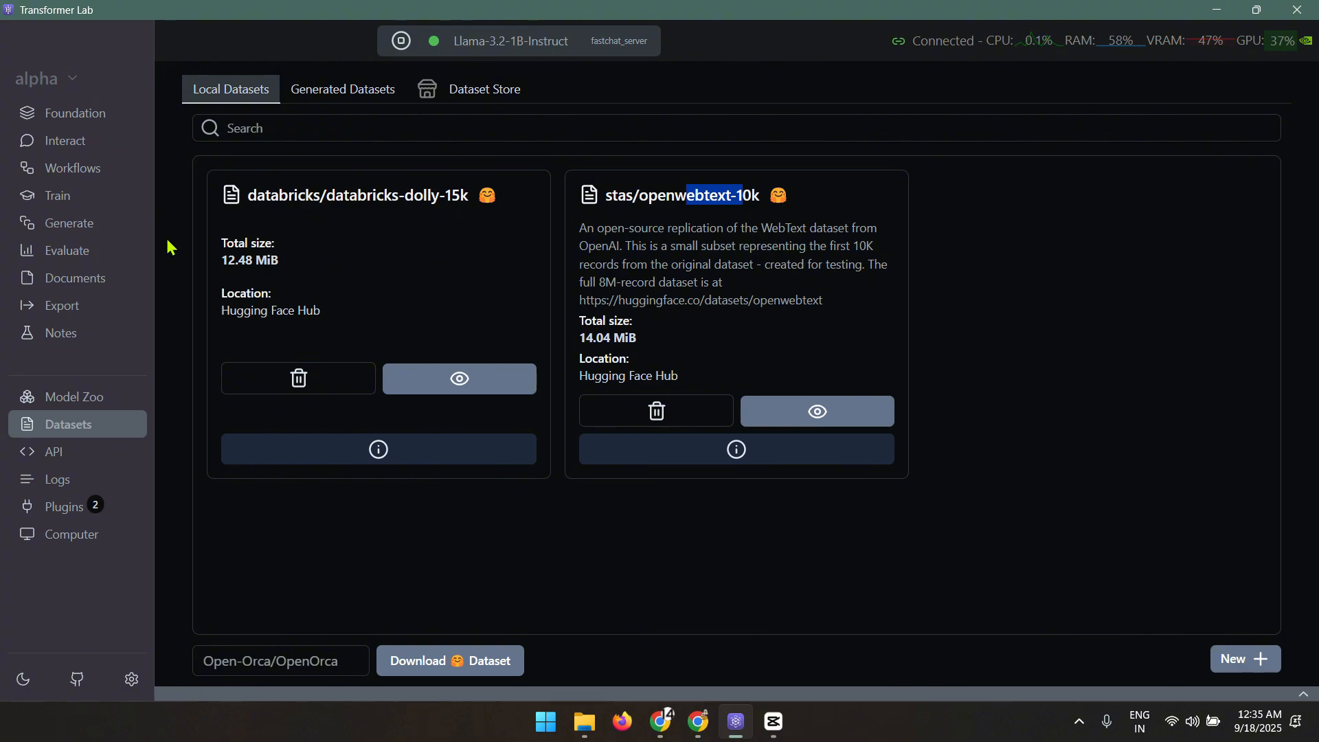
Skim the API Documentation, then open the Prompt Log of TinyLlama and Llama-3.2-1B-Instruct prompts
click(94, 453)
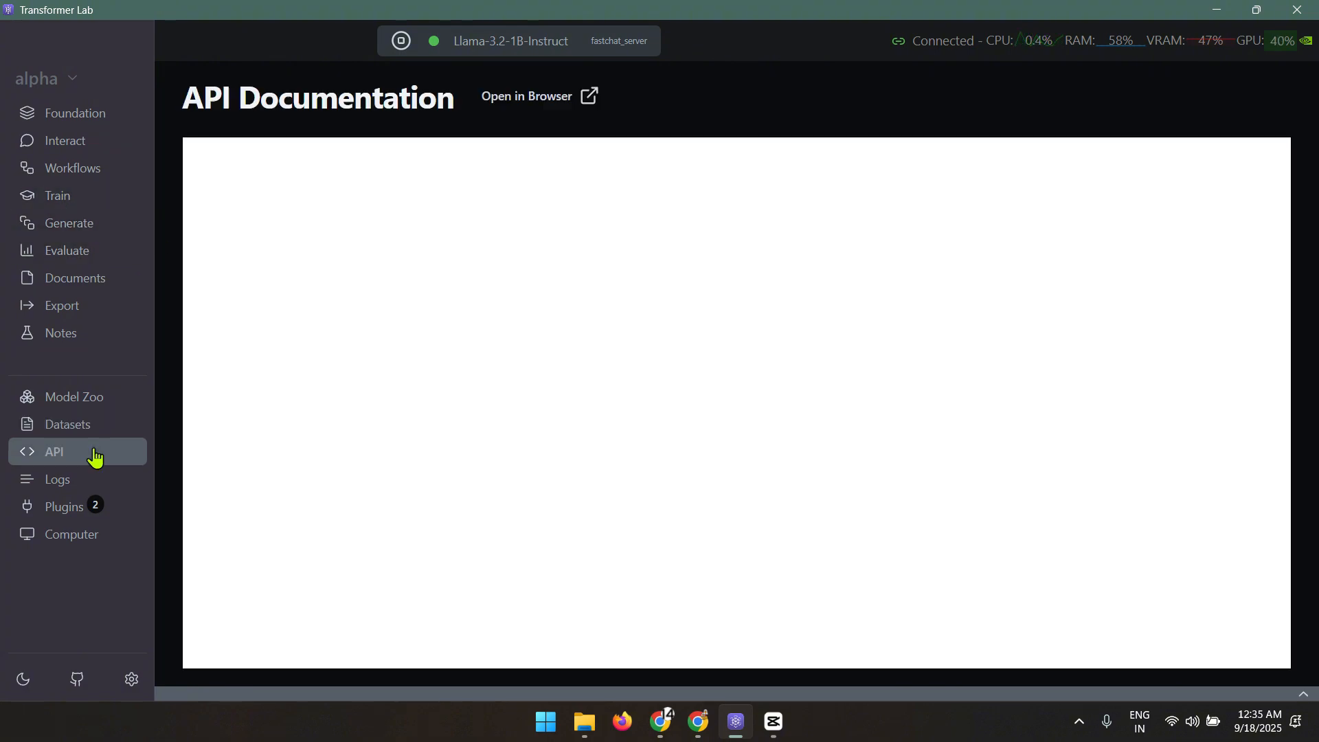
scroll(932, 322, down, 1)
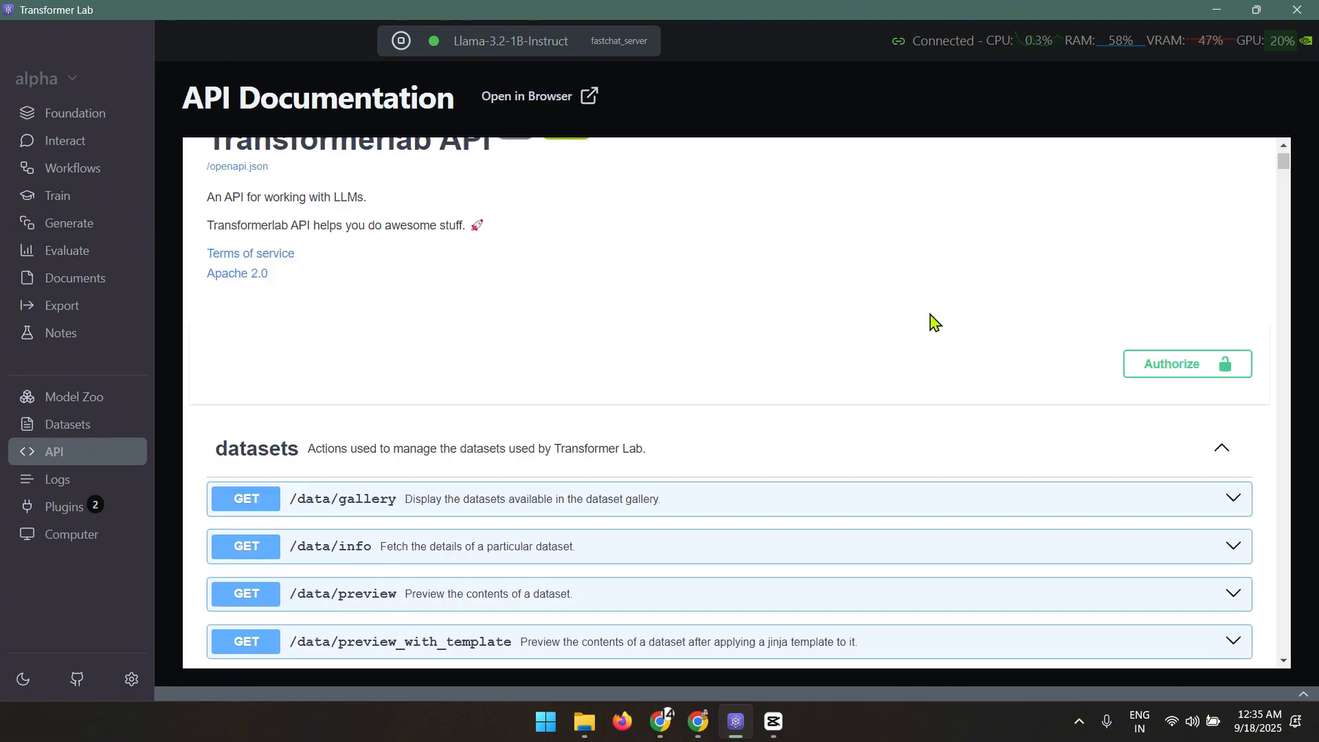
scroll(934, 318, up, 1)
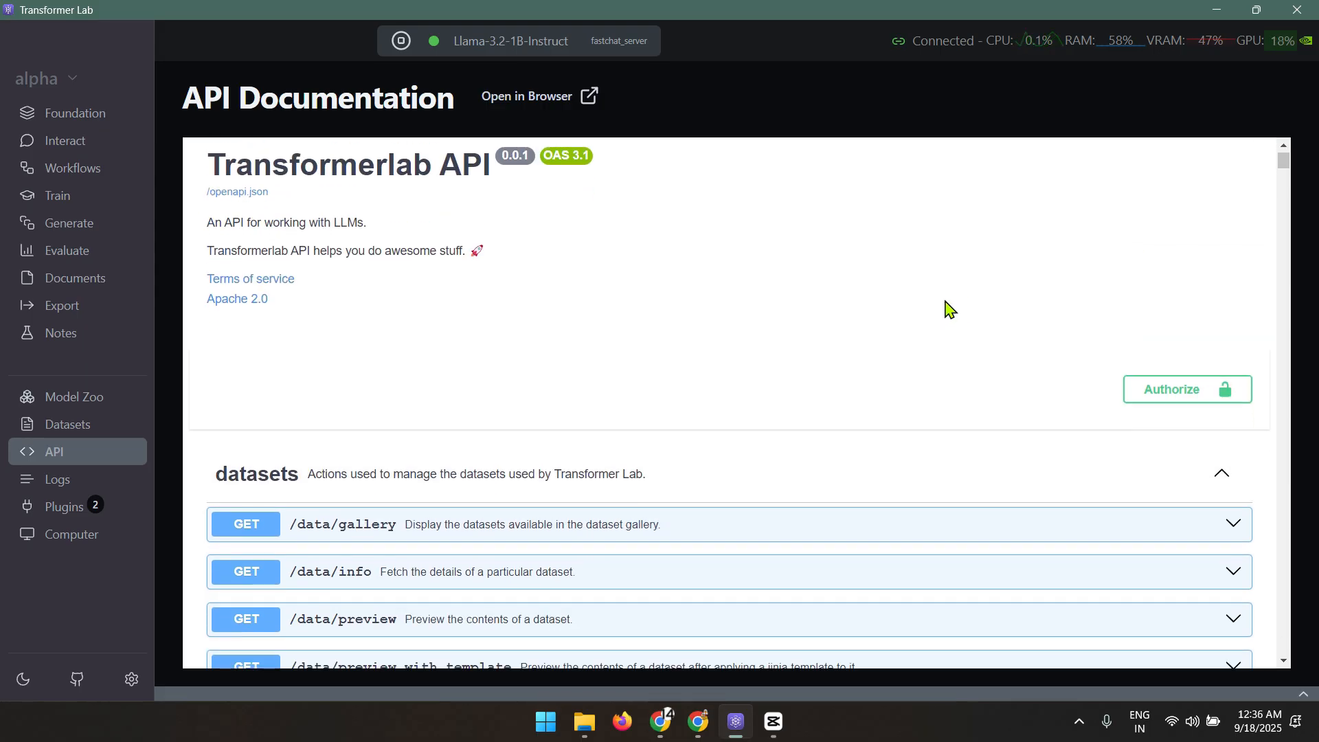
scroll(946, 309, down, 10)
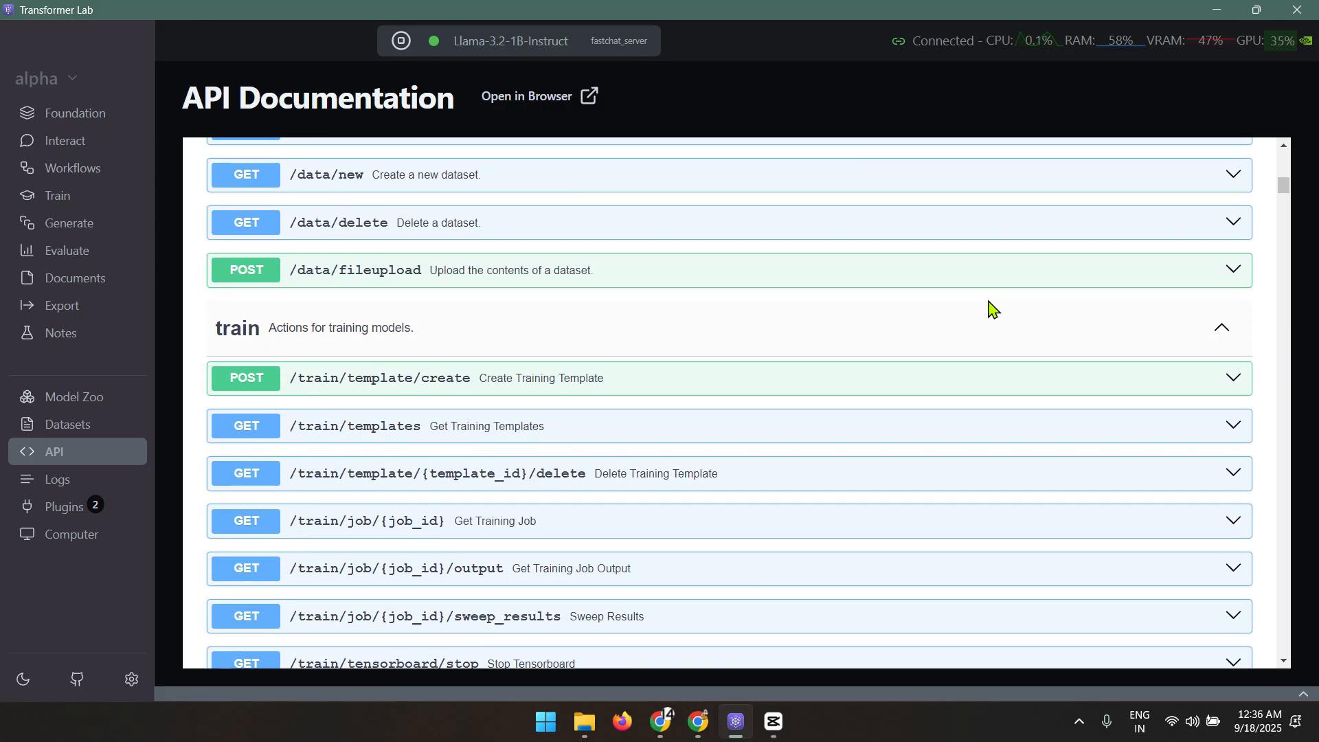
scroll(338, 323, up, 12)
scroll(364, 302, down, 3)
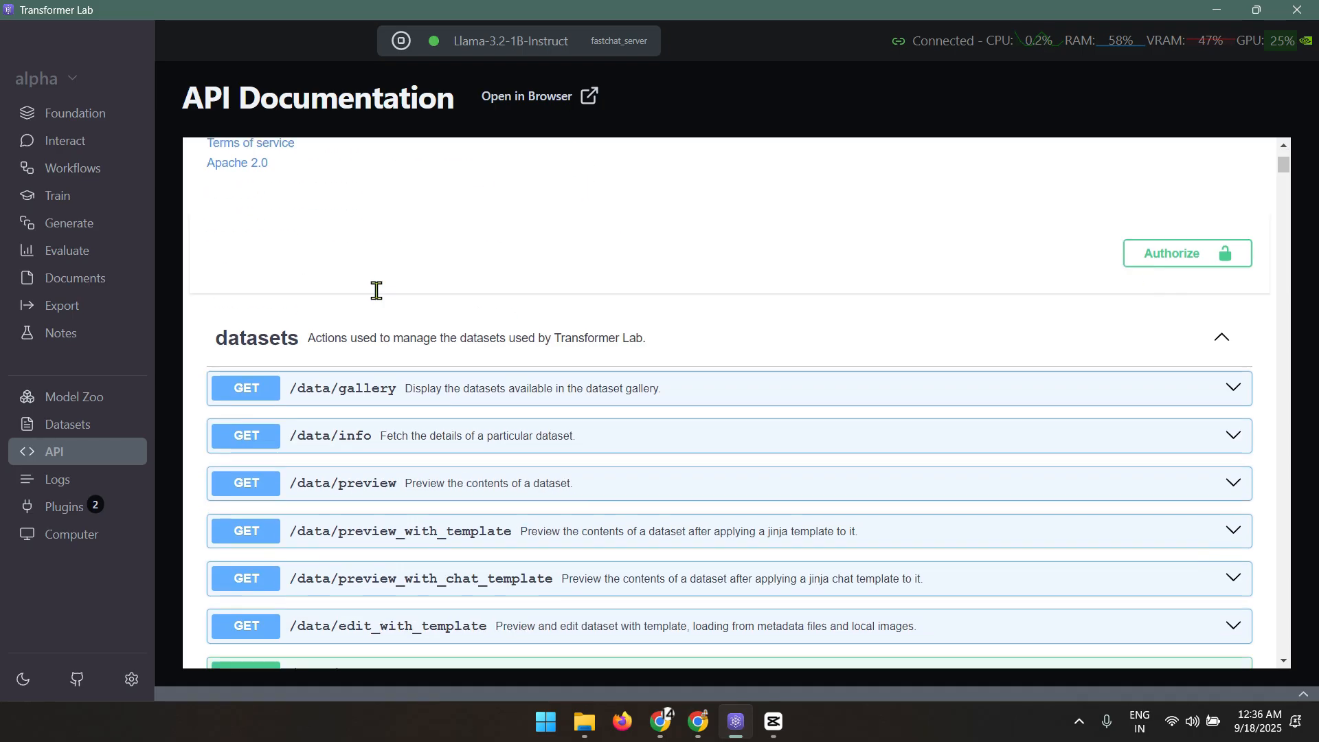
scroll(671, 371, up, 2)
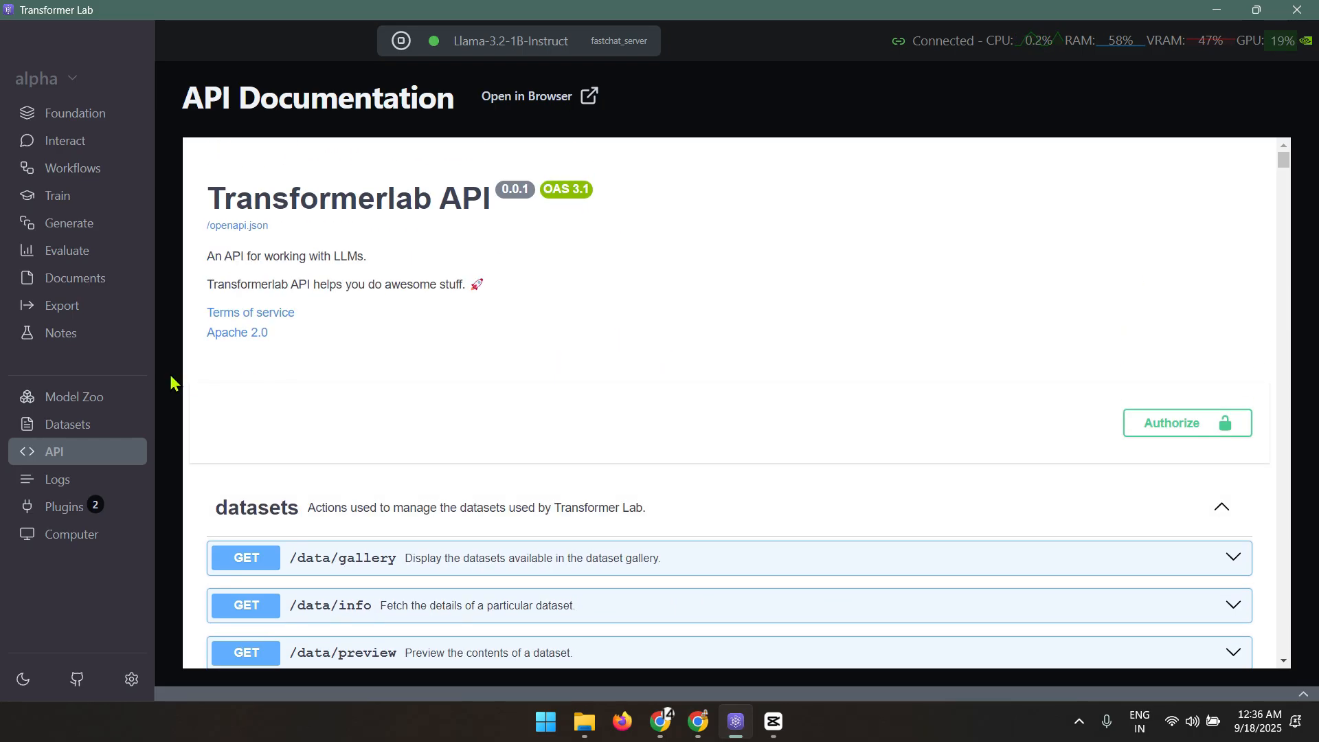
click(59, 483)
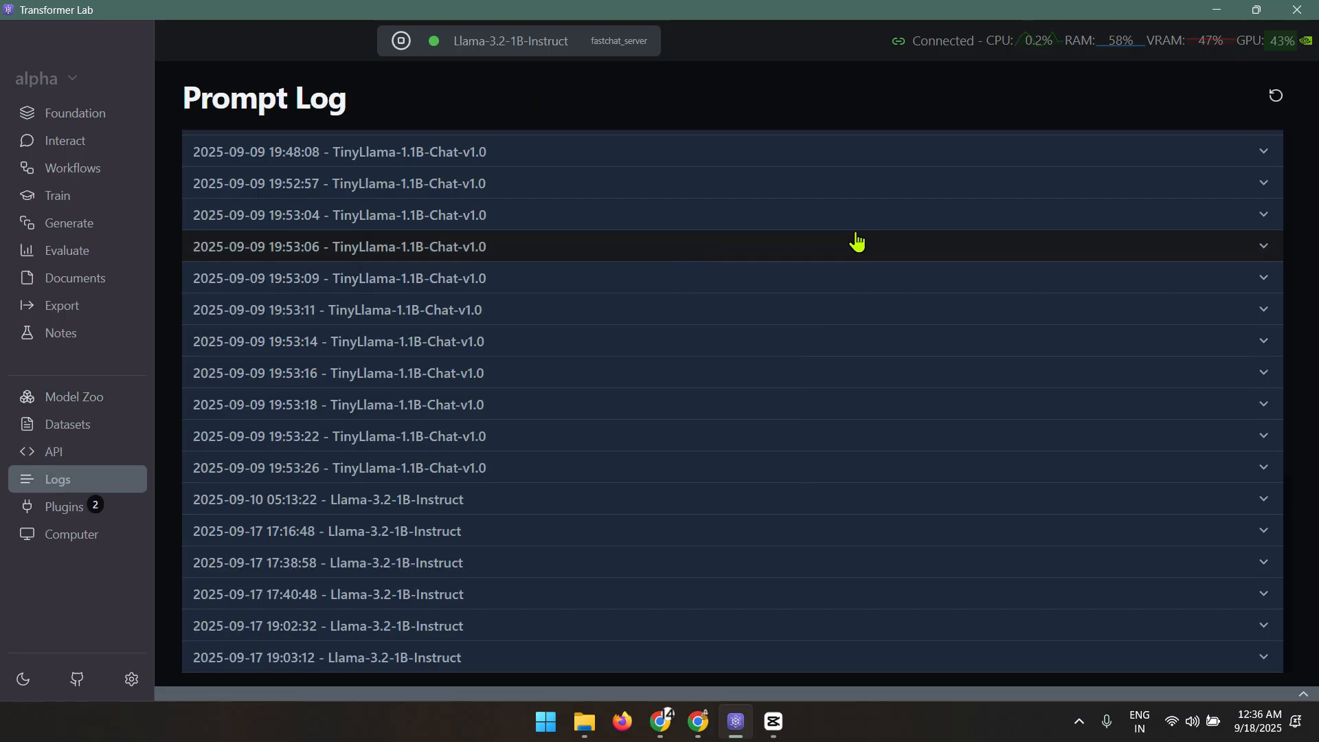
scroll(880, 256, up, 10)
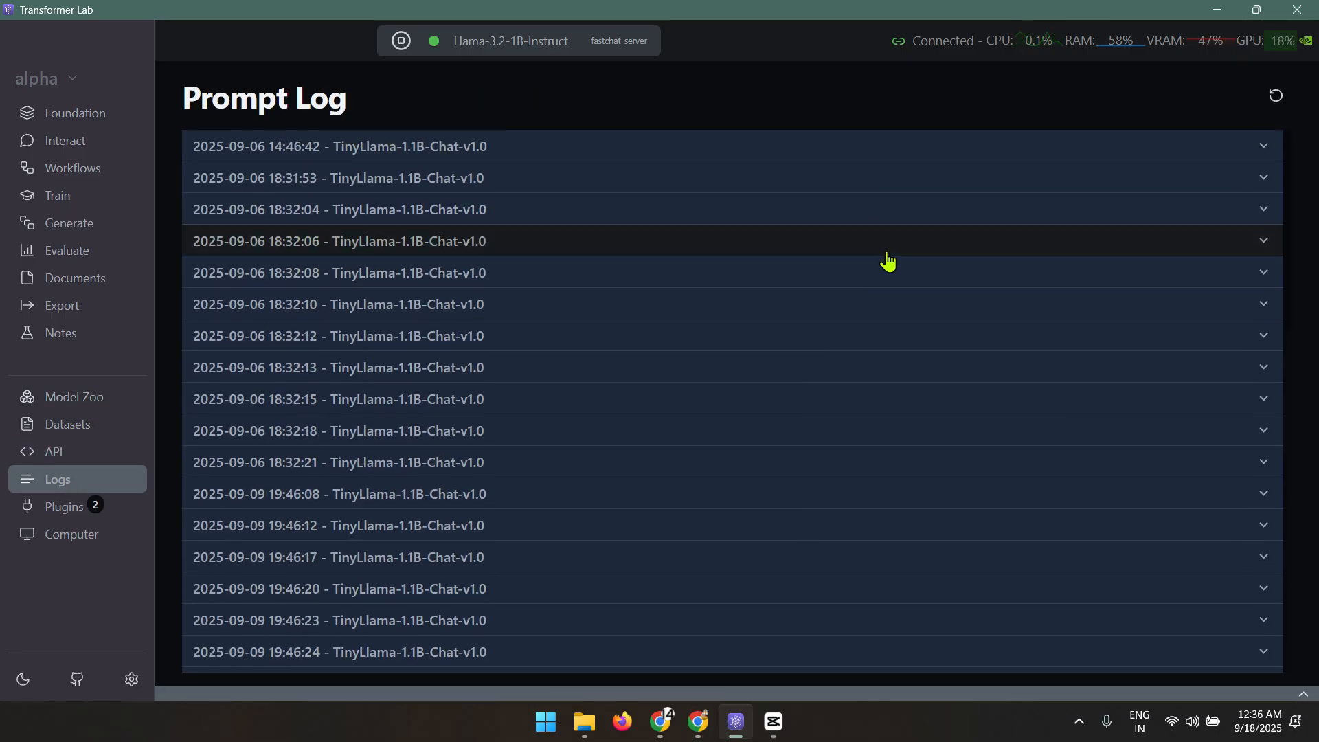
Open the Plugin Script Store and scroll to the trainer plugins, marking LLM LoRA Trainer
click(66, 507)
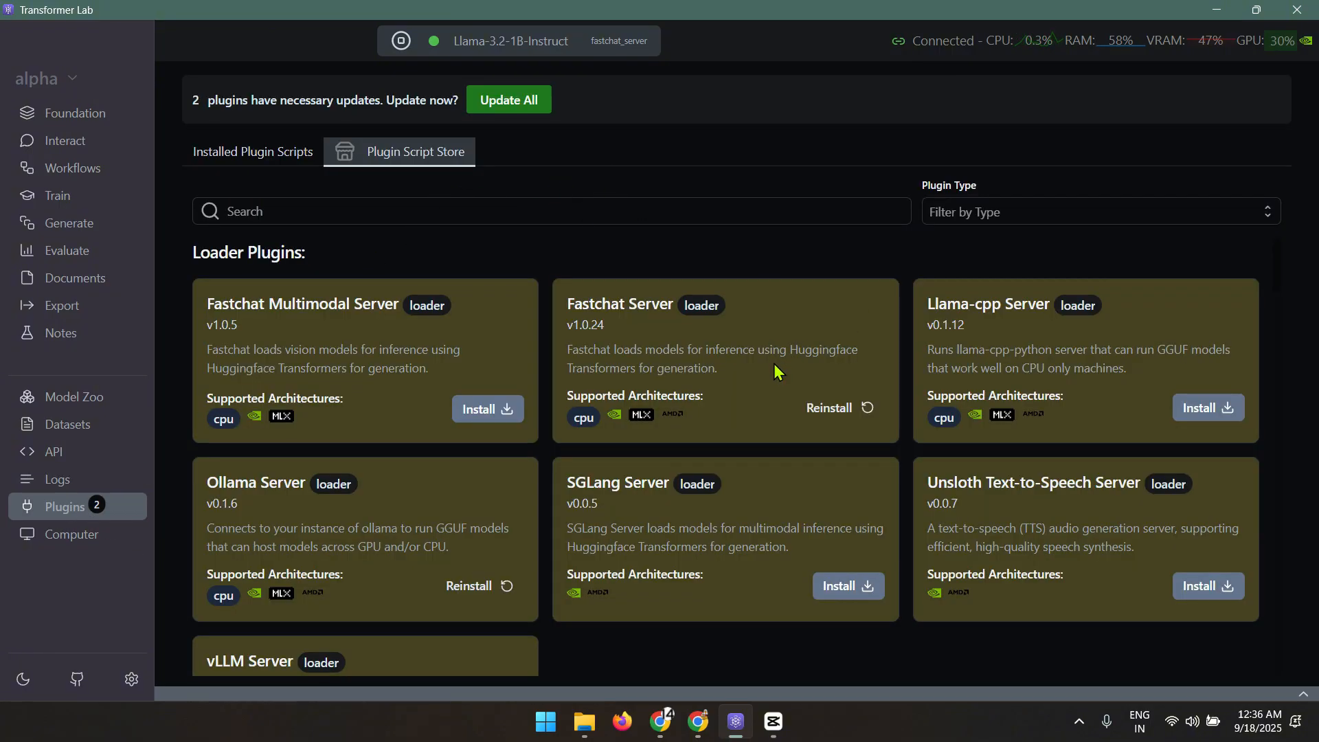
scroll(774, 403, down, 2)
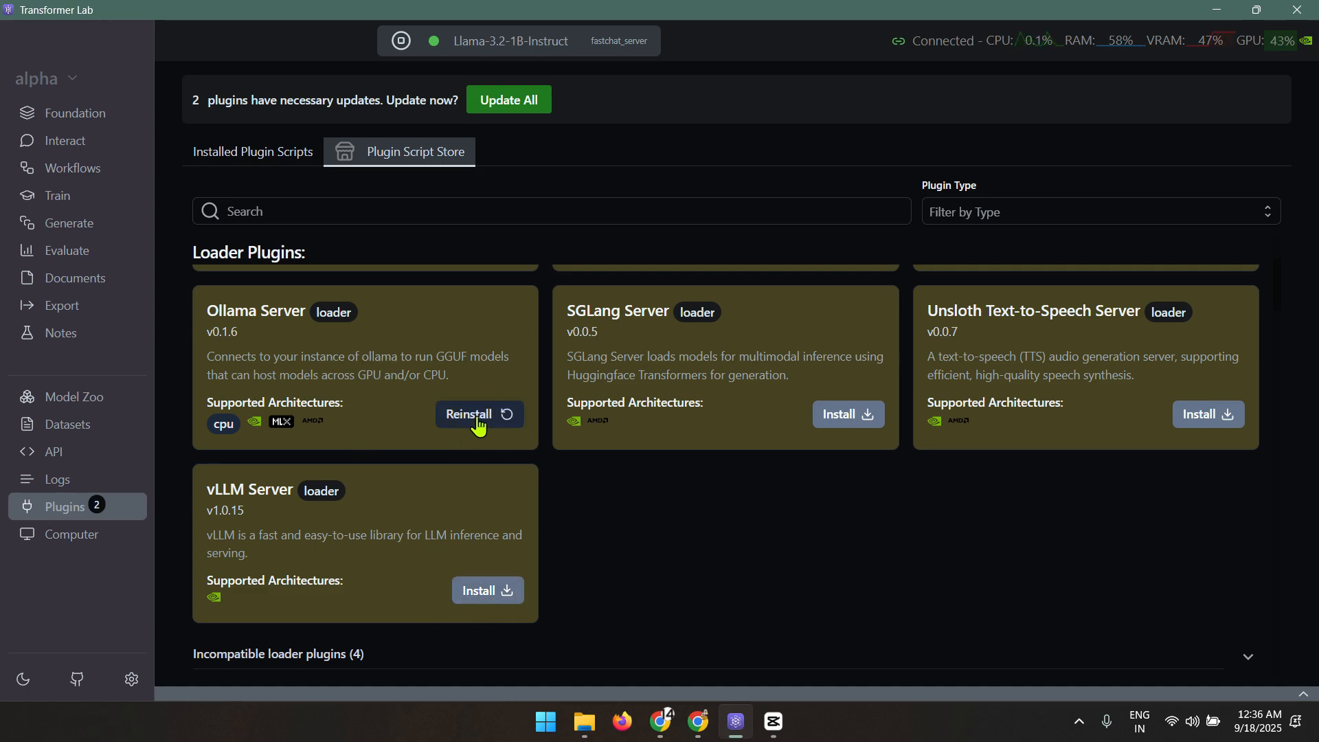
scroll(407, 352, down, 5)
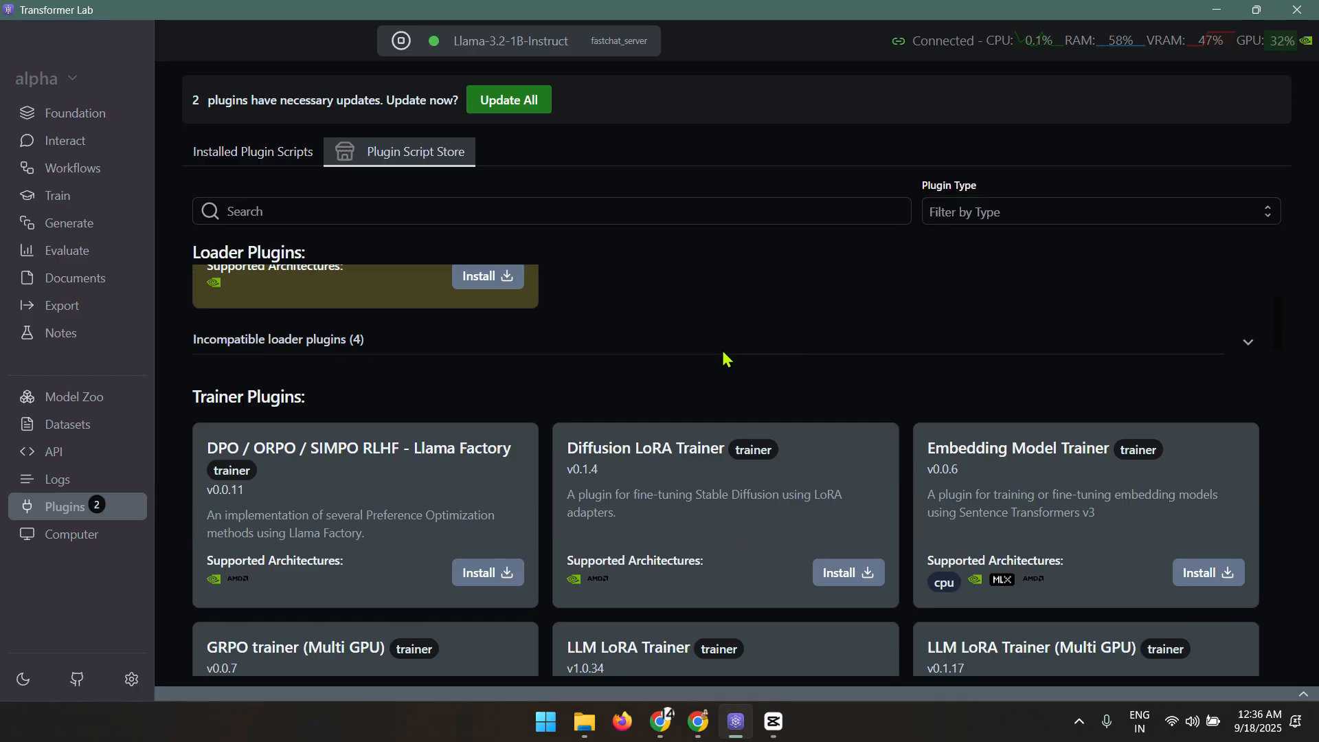
scroll(850, 354, down, 5)
scroll(1075, 344, up, 2)
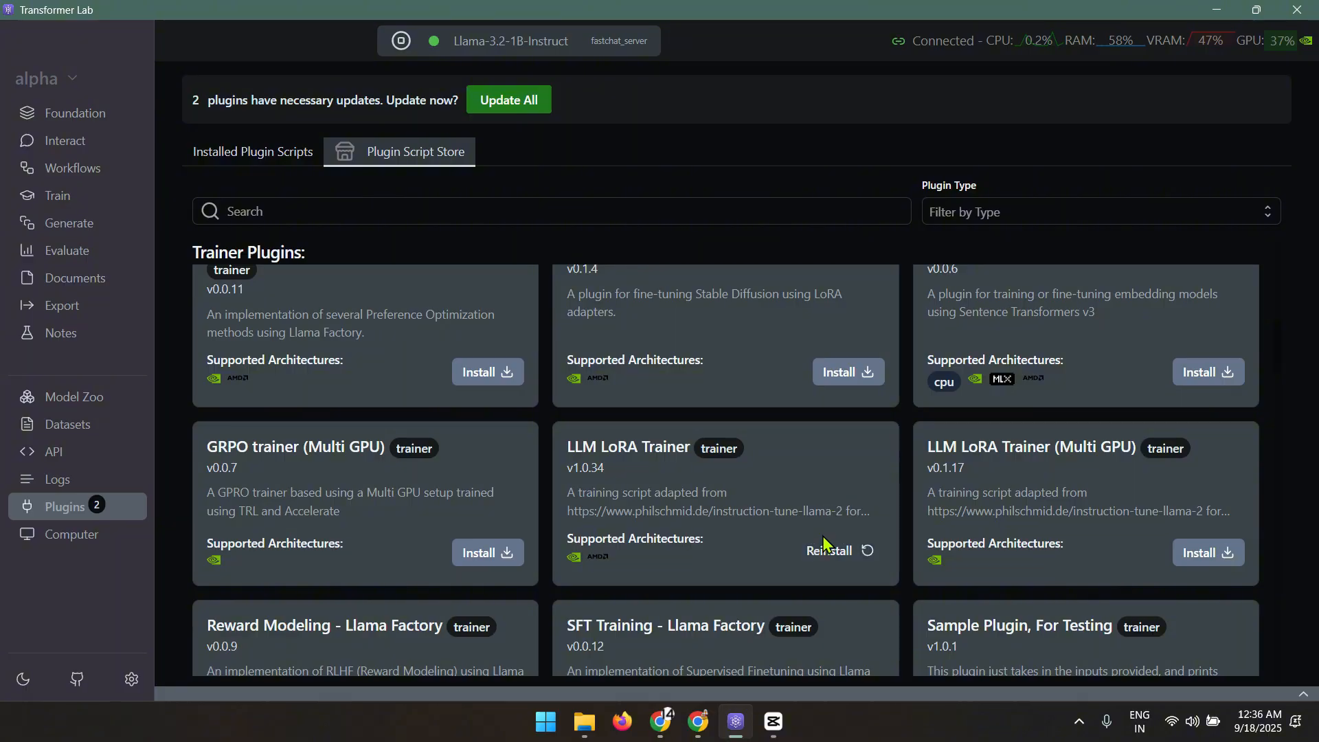
drag(566, 448, 675, 447)
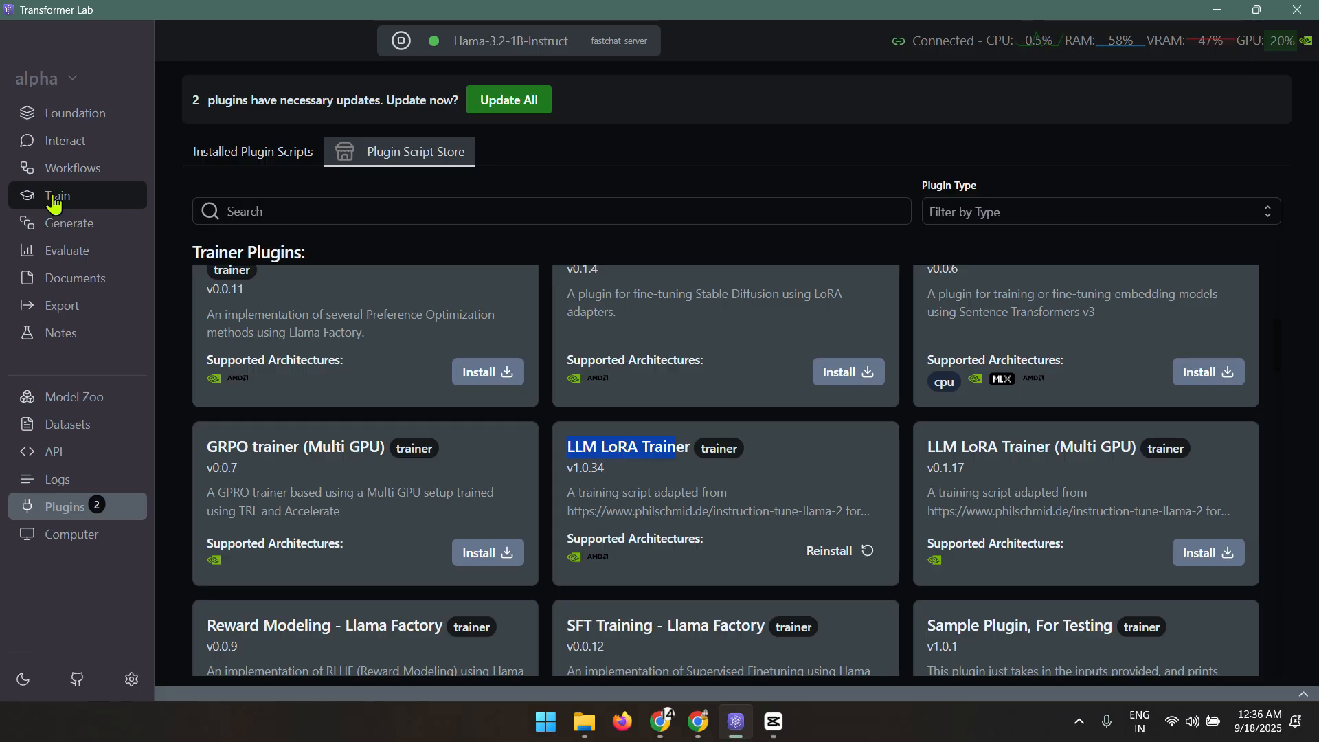
scroll(796, 357, down, 7)
scroll(829, 340, up, 2)
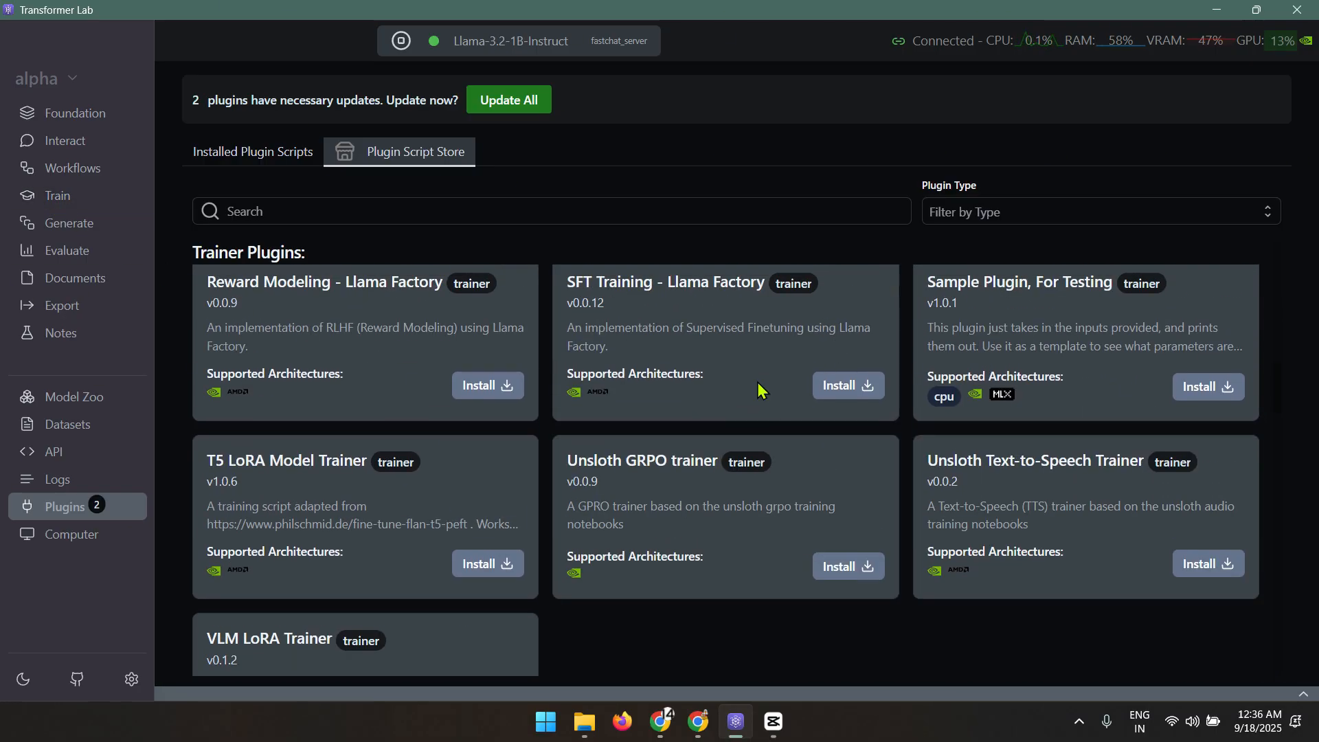
Scroll further through the plugin categories down to the Diffusion and Rag Plugins sections
scroll(862, 415, down, 5)
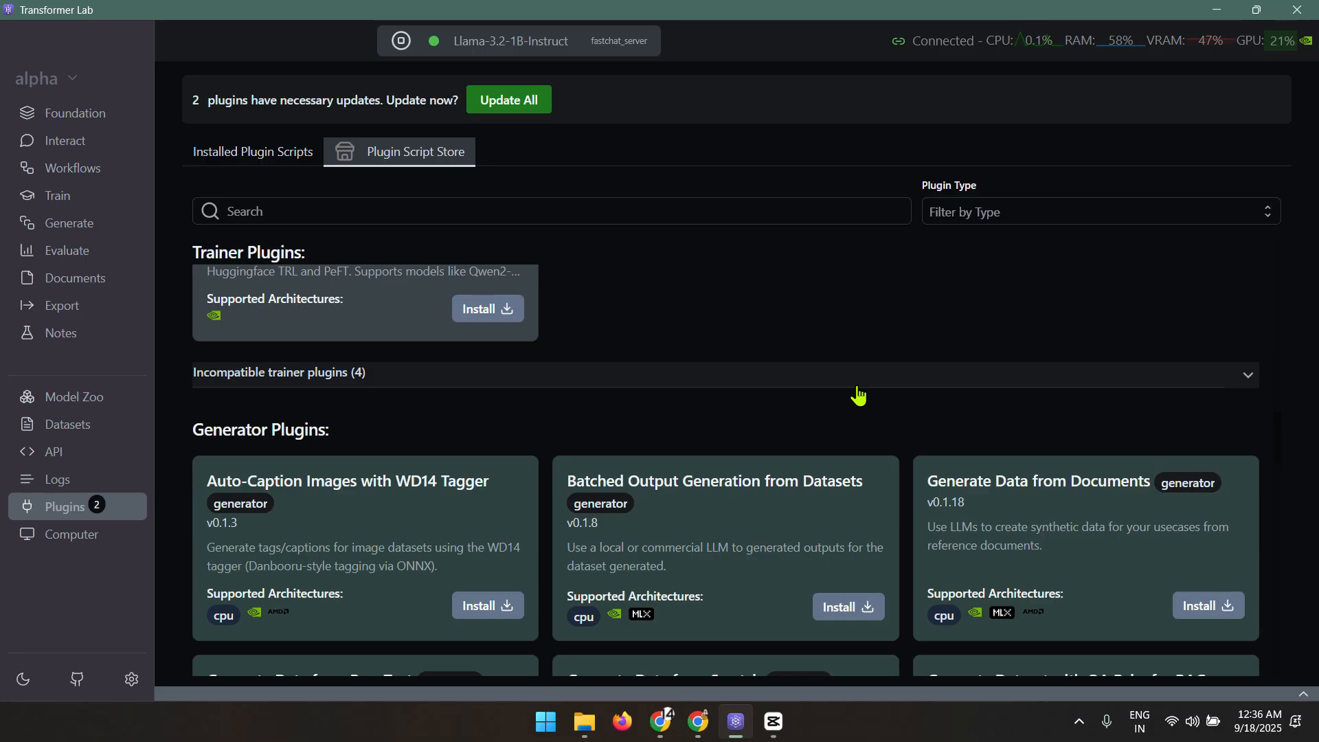
drag(204, 343, 574, 334)
scroll(281, 345, down, 6)
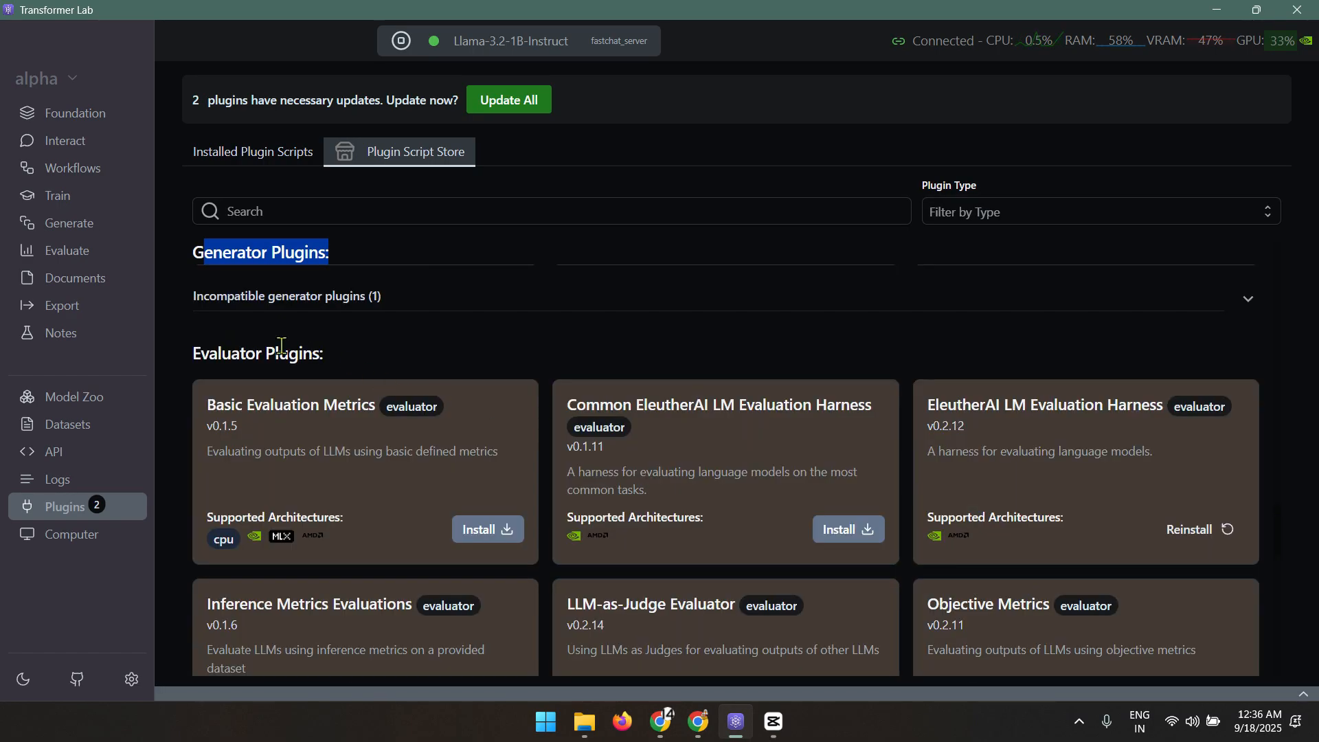
drag(211, 359, 347, 355)
scroll(753, 353, down, 6)
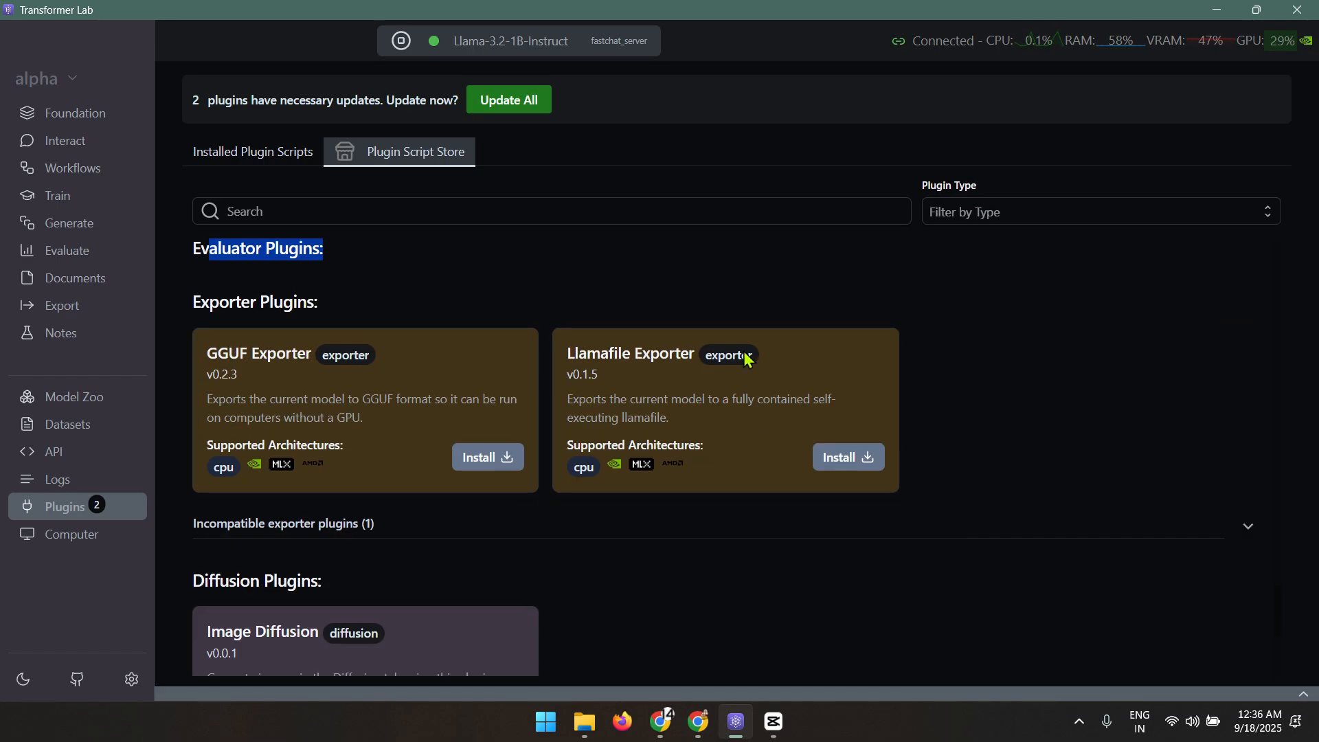
drag(195, 295, 554, 329)
scroll(257, 313, down, 5)
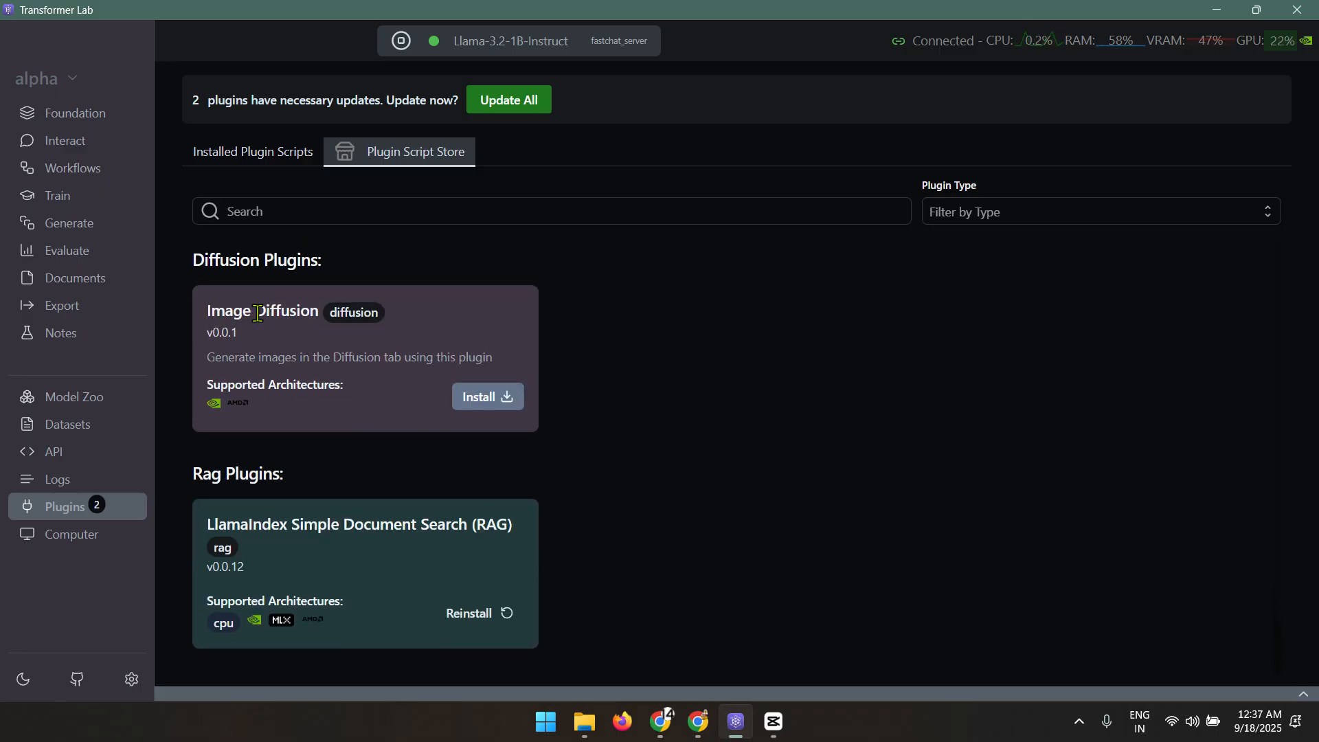
drag(194, 474, 401, 456)
click(400, 456)
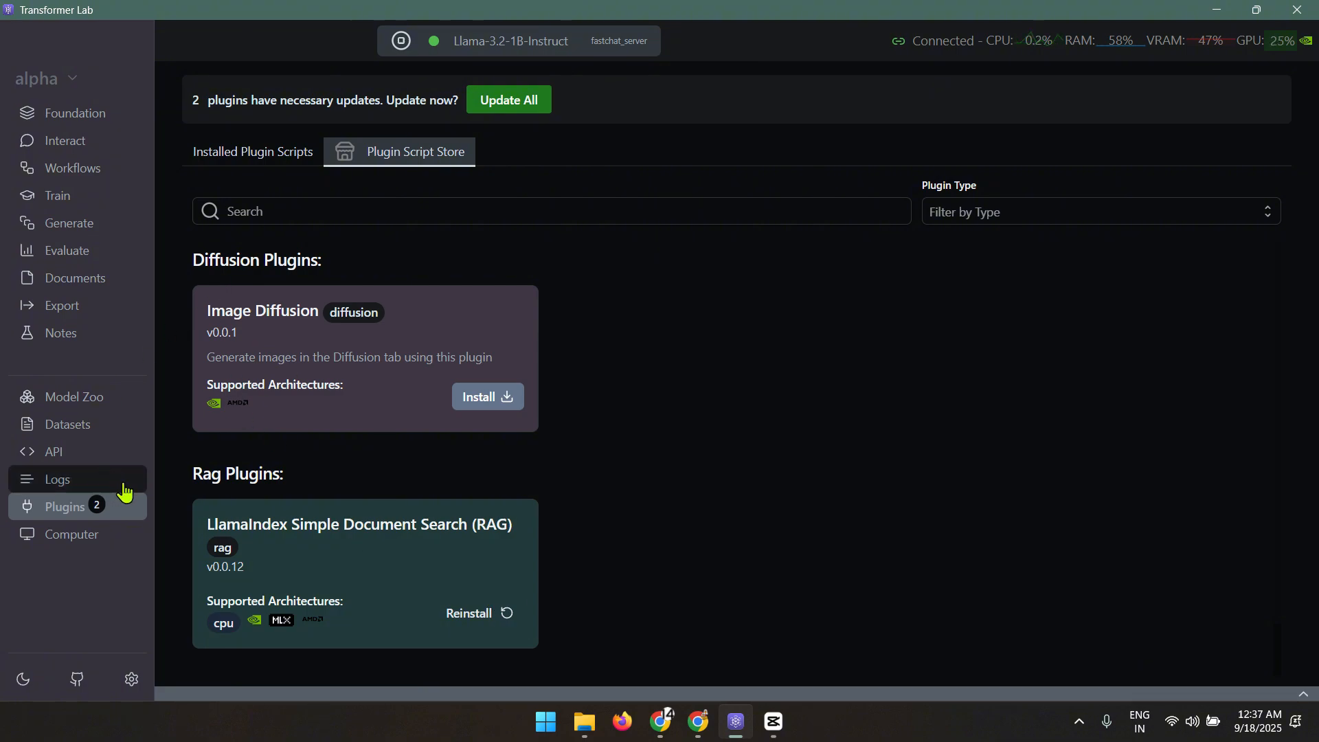
Switch Interact to Query Docs (RAG) mode, check its add-document menu, then open the Computer server info
click(76, 144)
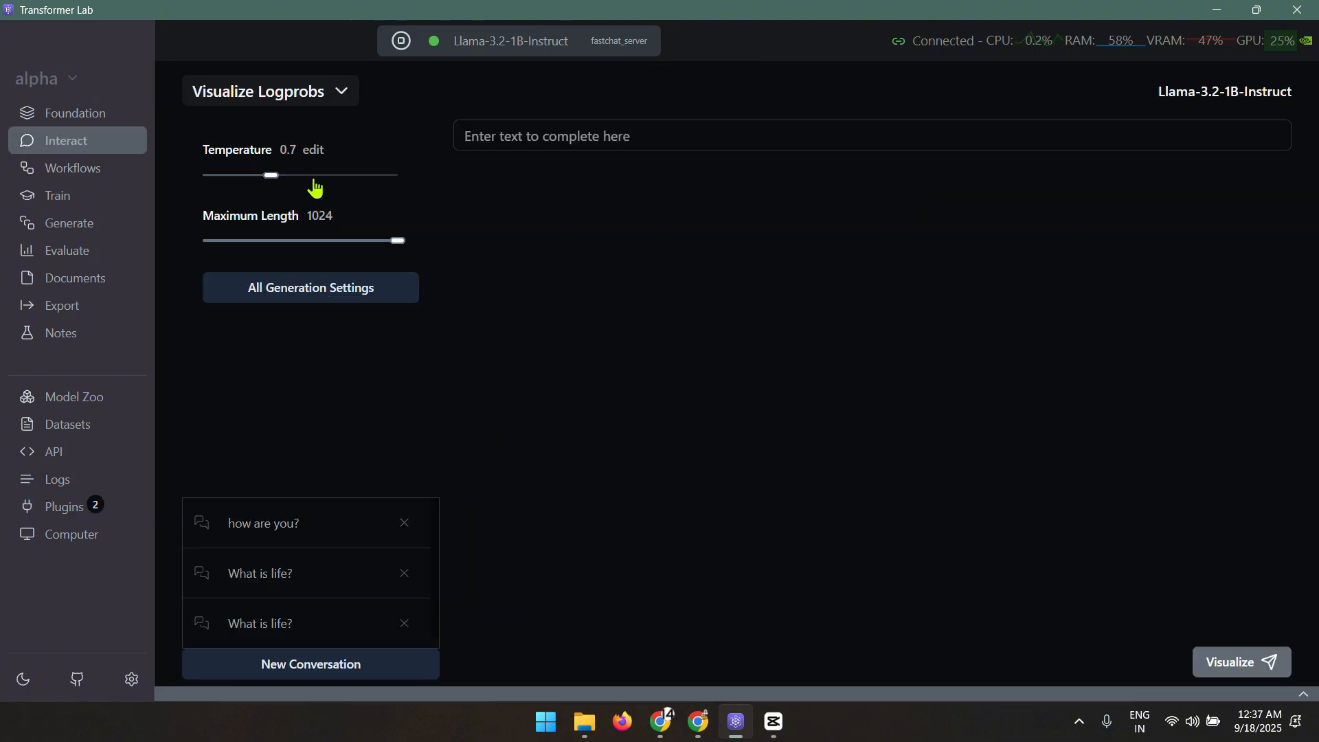
click(344, 100)
click(274, 260)
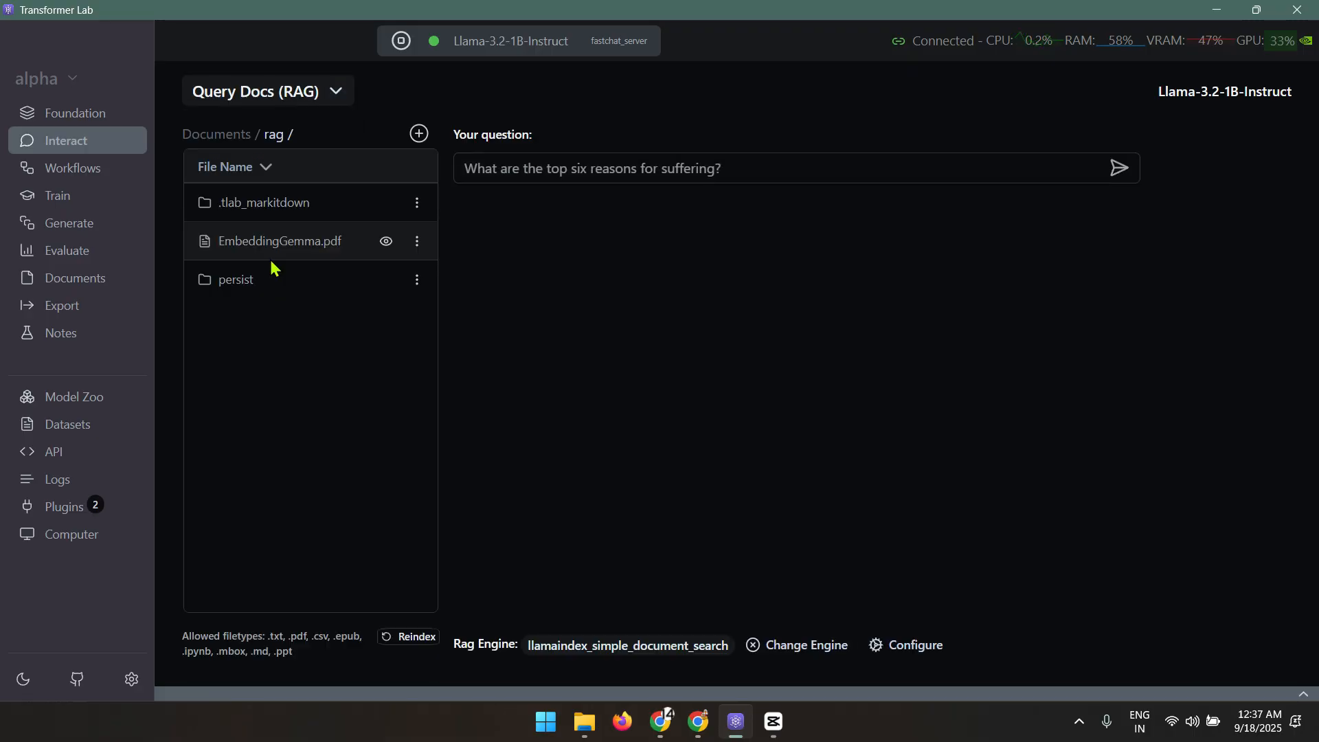
click(419, 134)
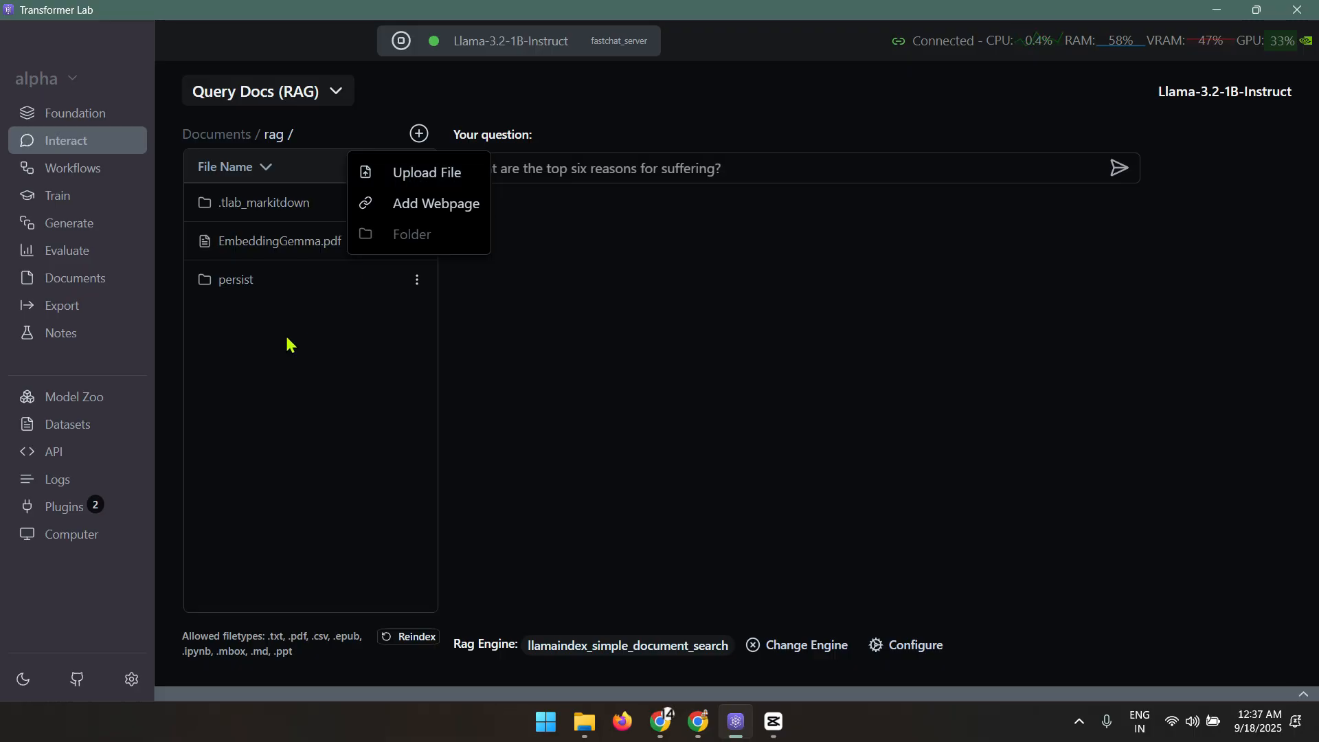
click(268, 403)
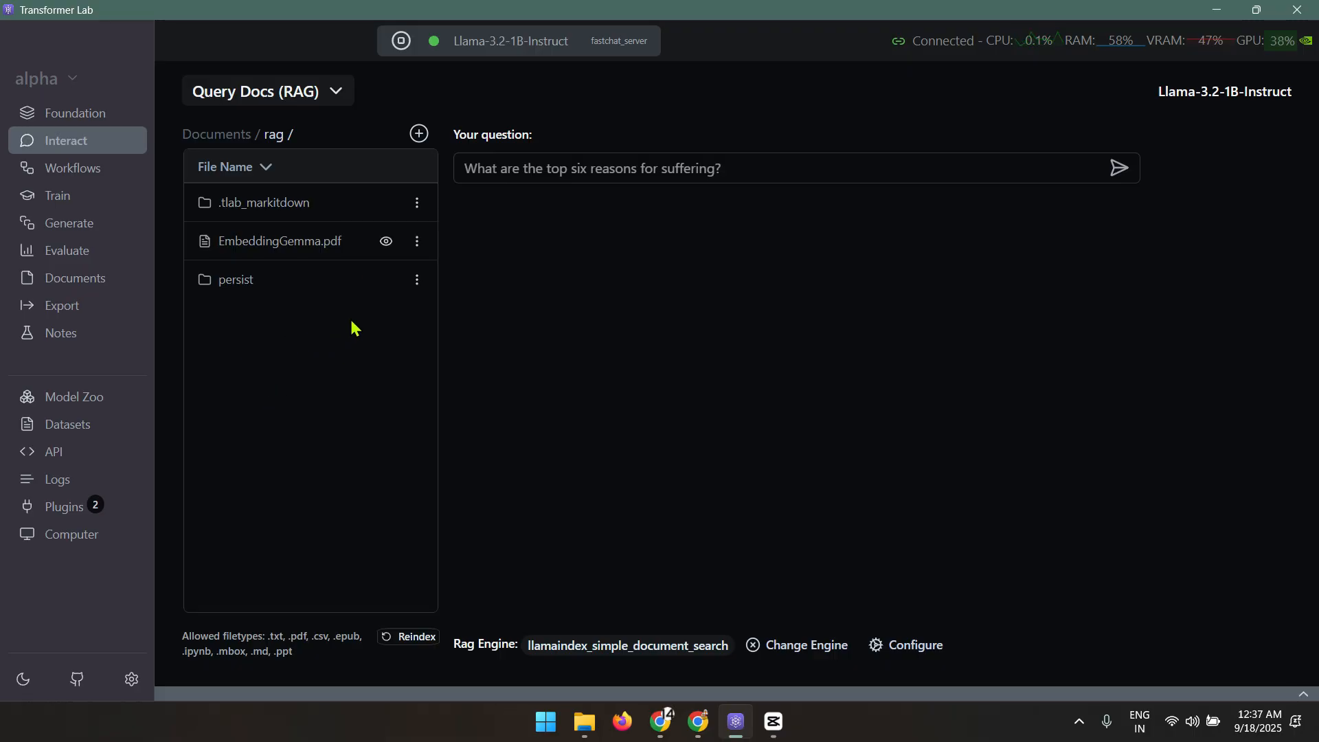
click(558, 175)
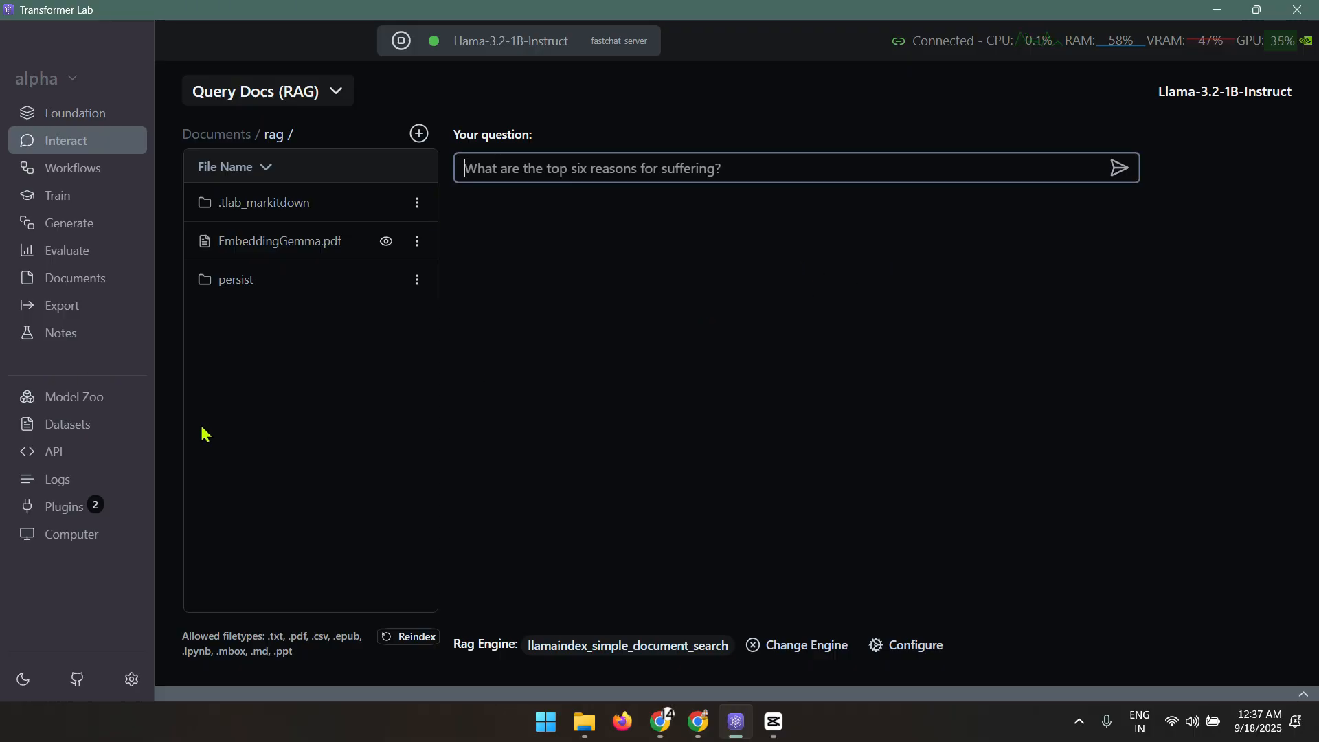
click(60, 534)
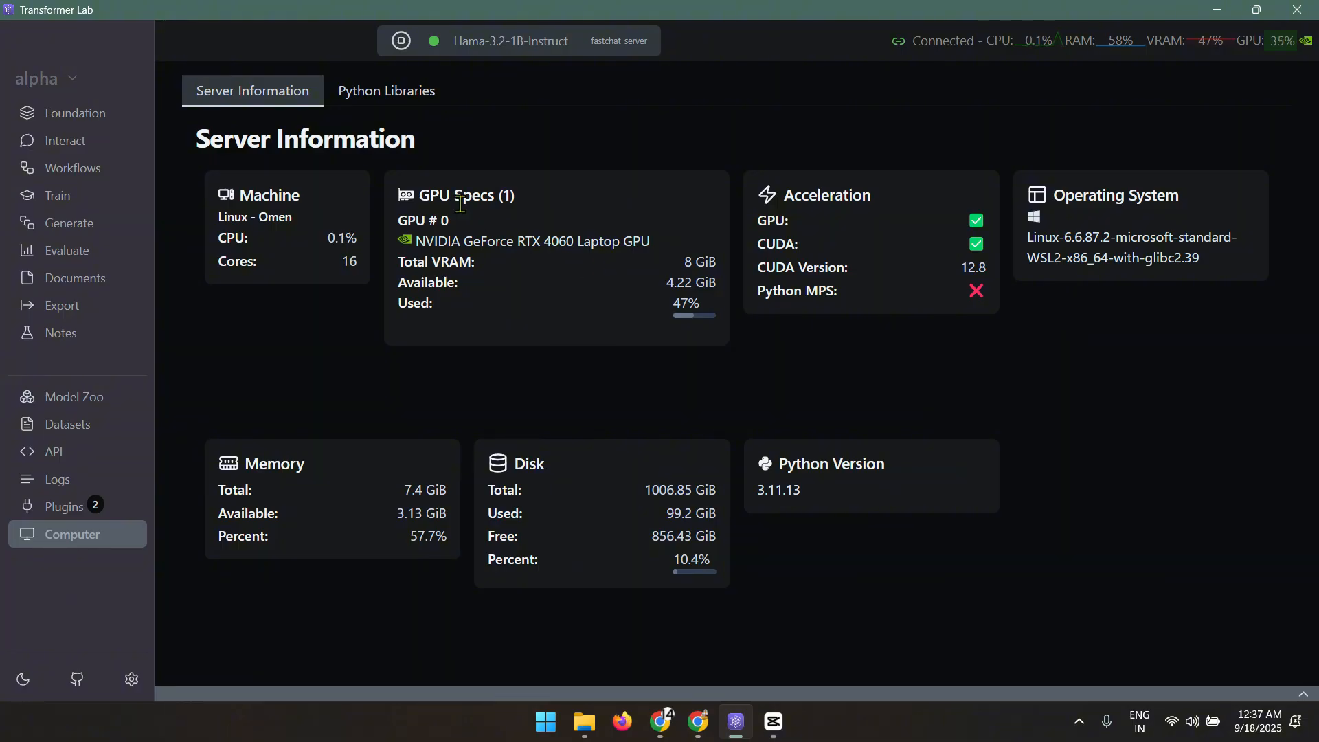
Highlight the 8 GiB total VRAM and OS version, then list the transformerlab environment's Python libraries
drag(403, 266, 708, 261)
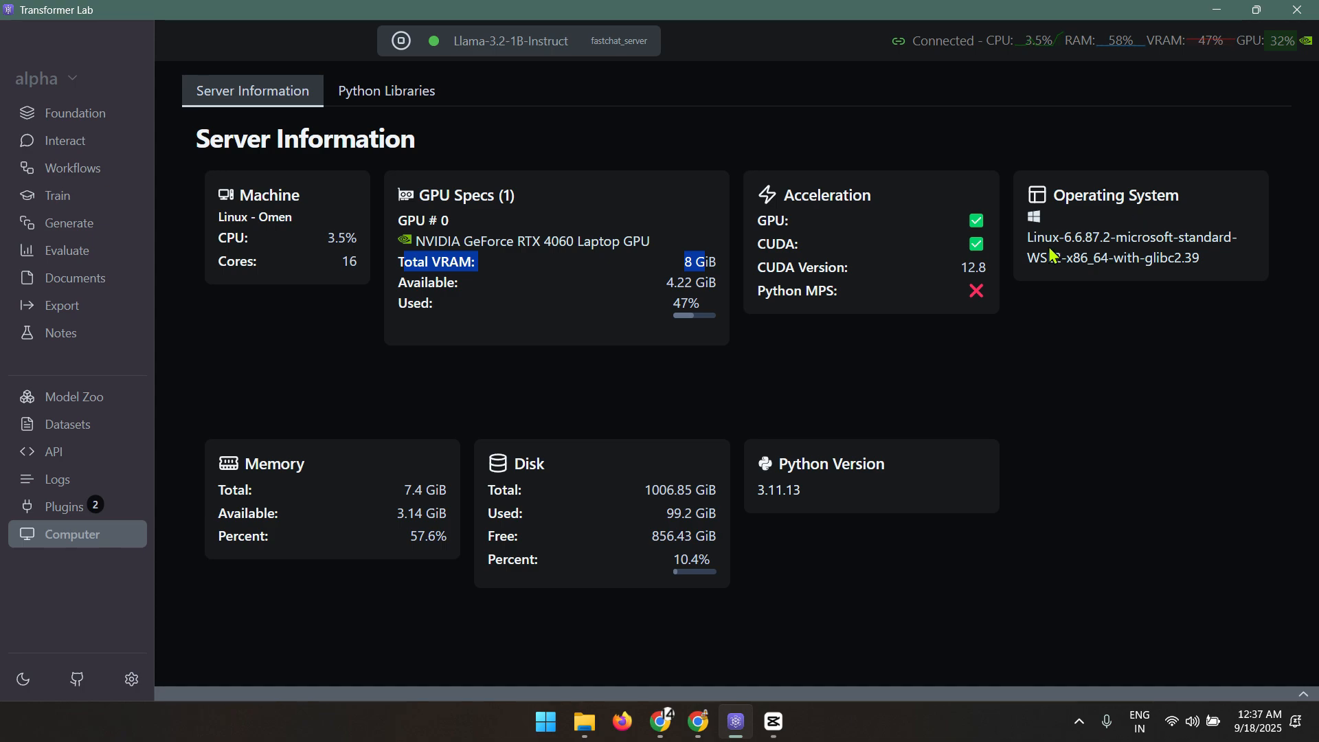
drag(1082, 246, 1092, 245)
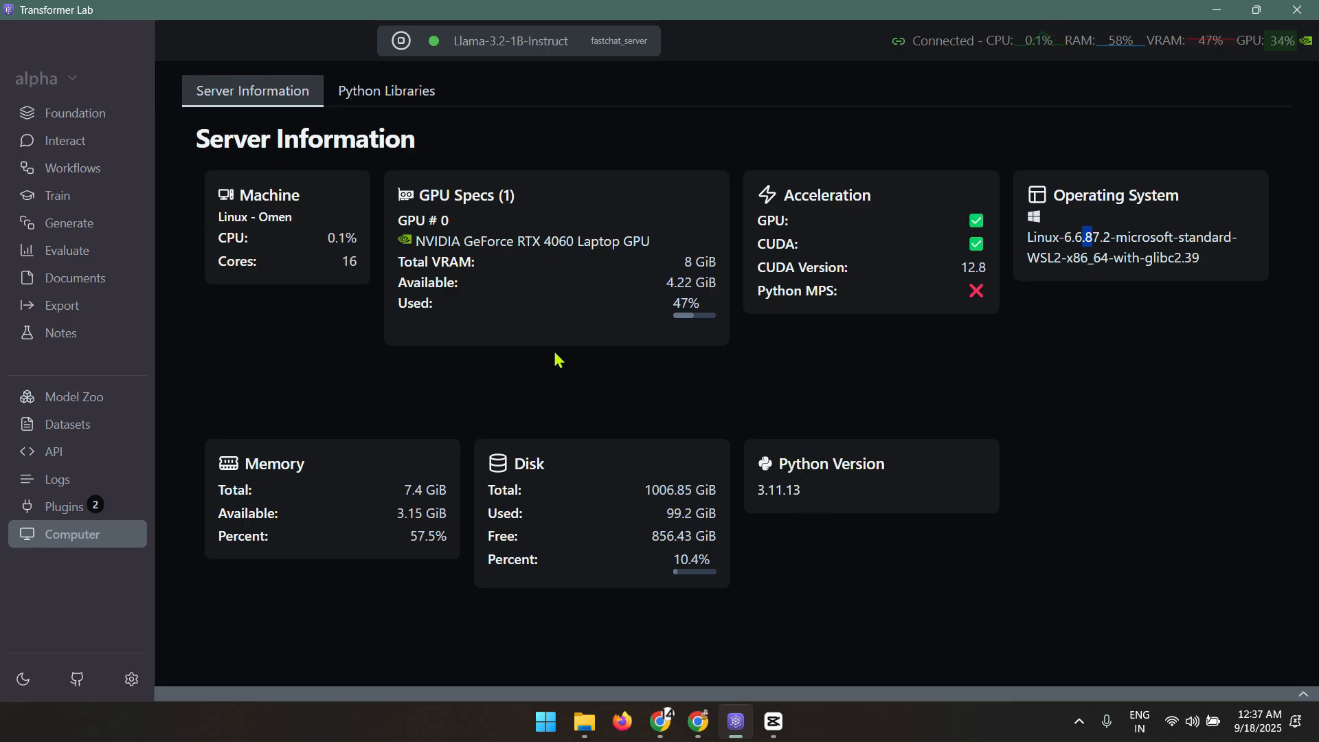
click(398, 96)
scroll(450, 375, down, 15)
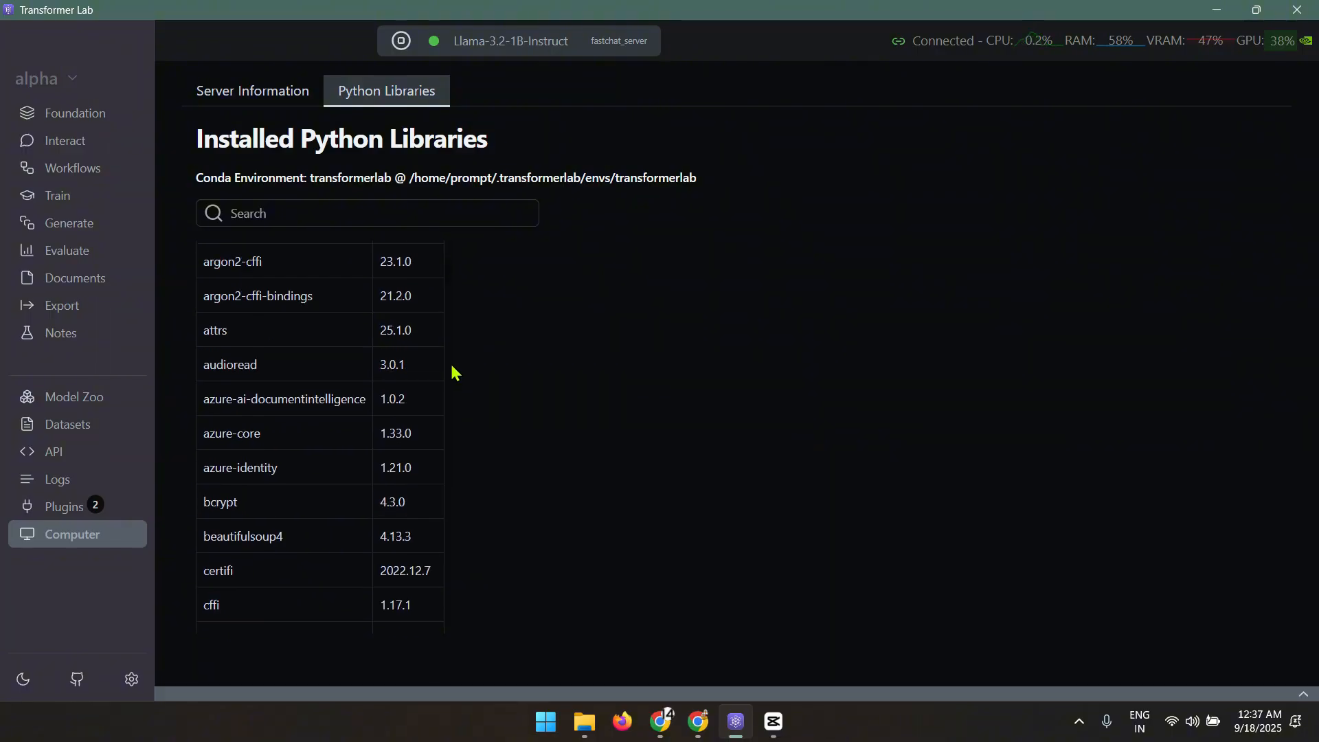
Read Chrome's Install in the Cloud docs down to Changing the Default Port, then return to Transformer Lab's Foundation page
scroll(348, 433, up, 15)
key(alt+Tab)
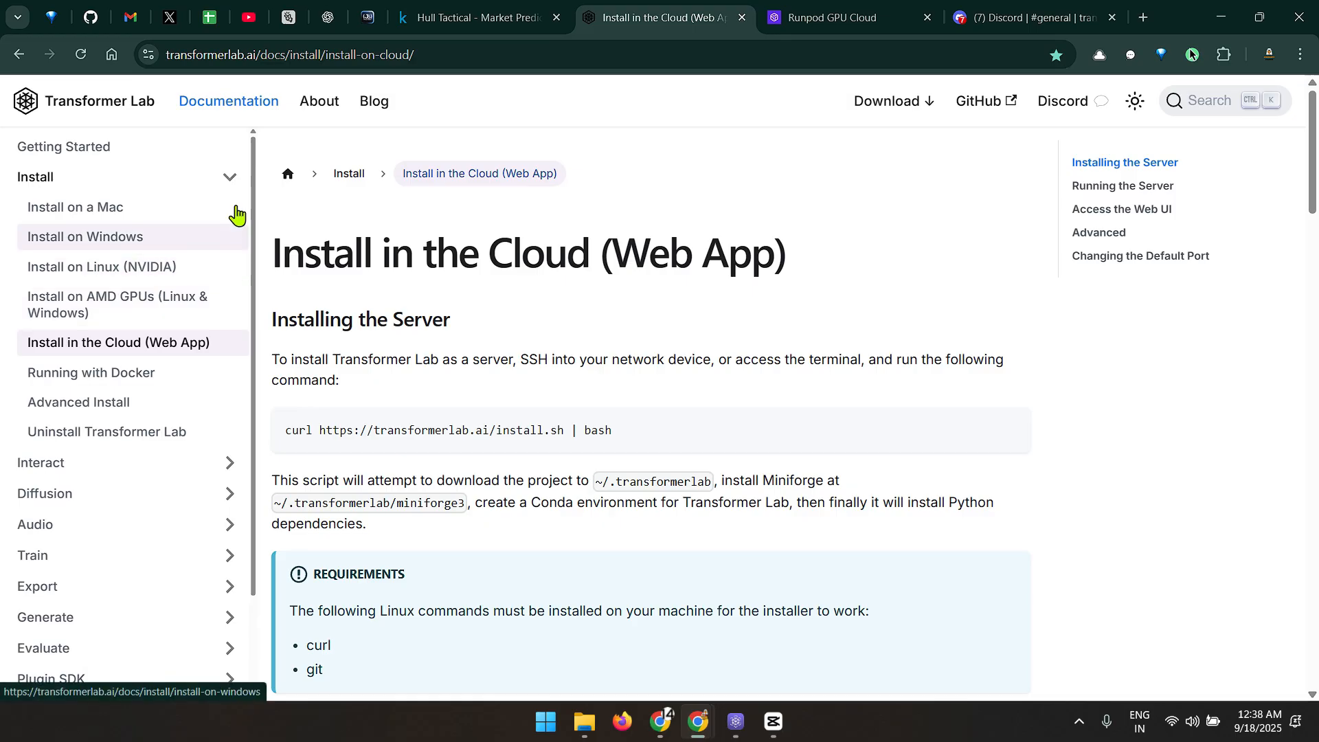
scroll(146, 330, down, 2)
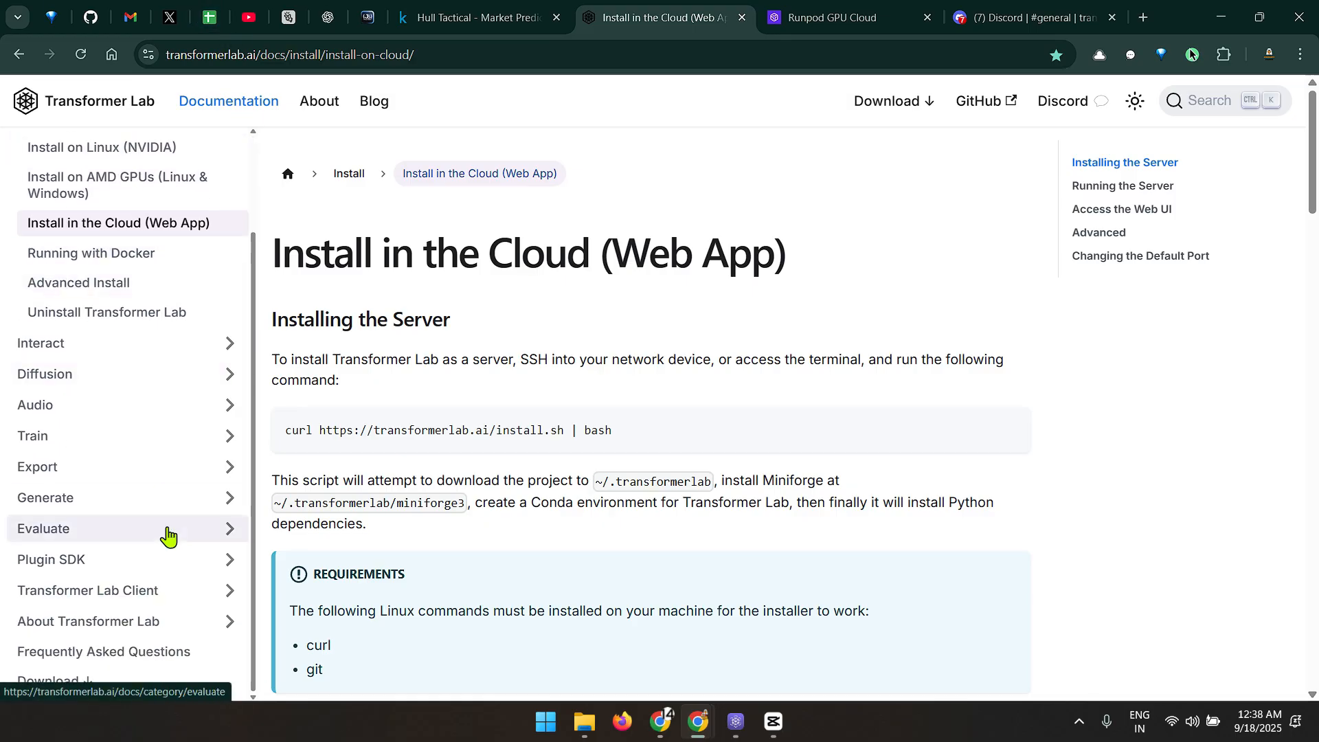
scroll(172, 516, down, 20)
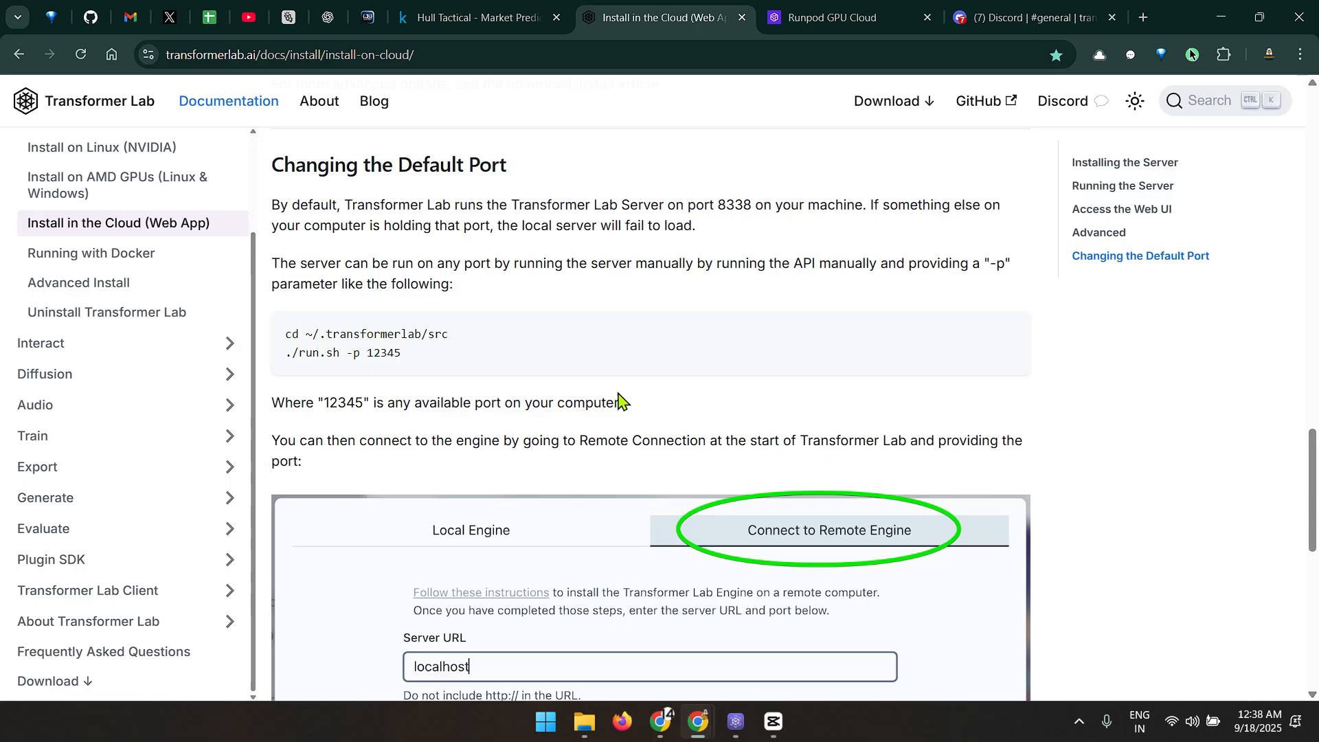
click(736, 723)
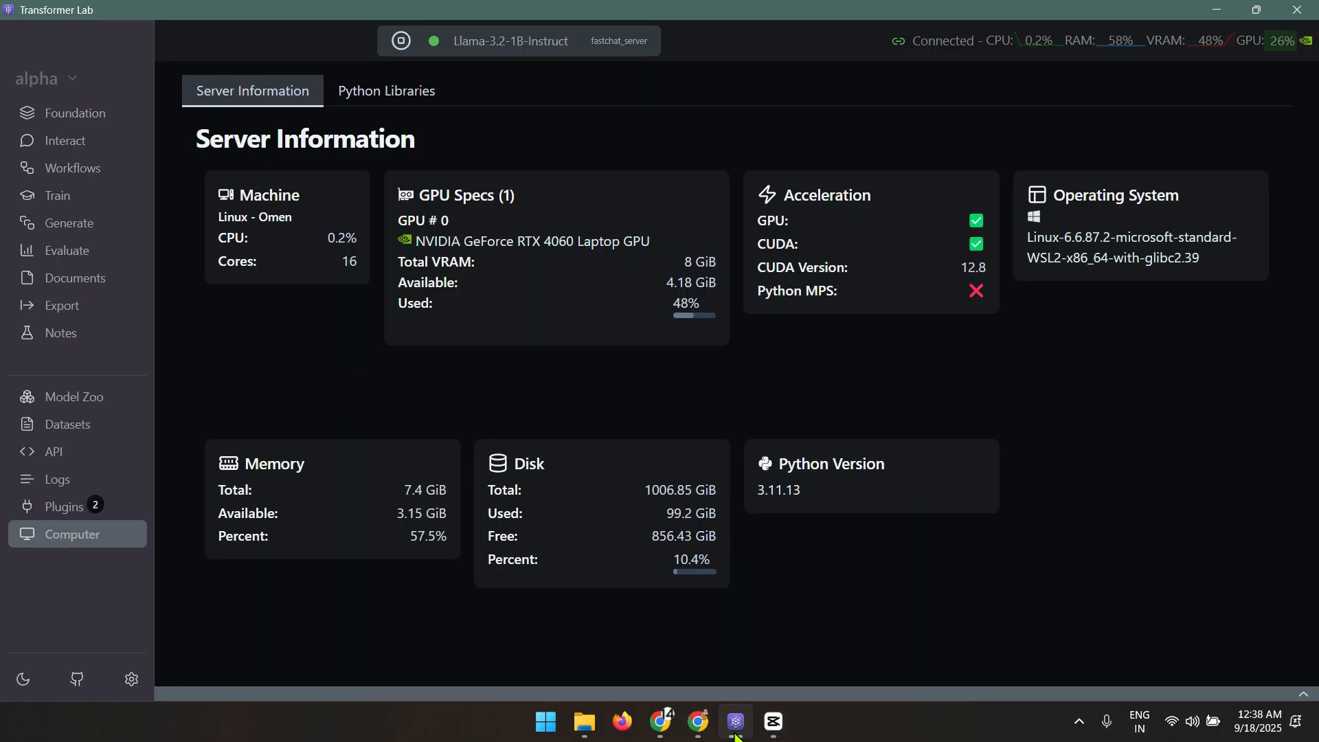
click(79, 116)
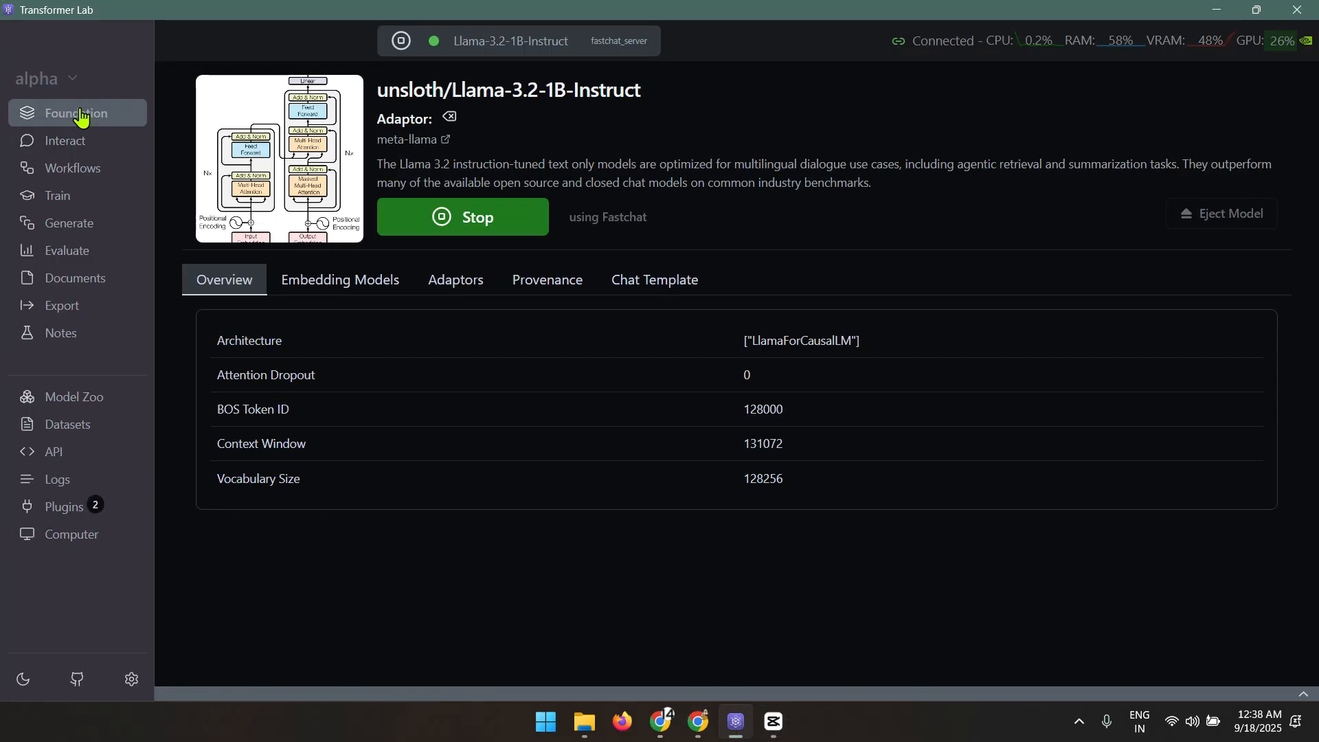